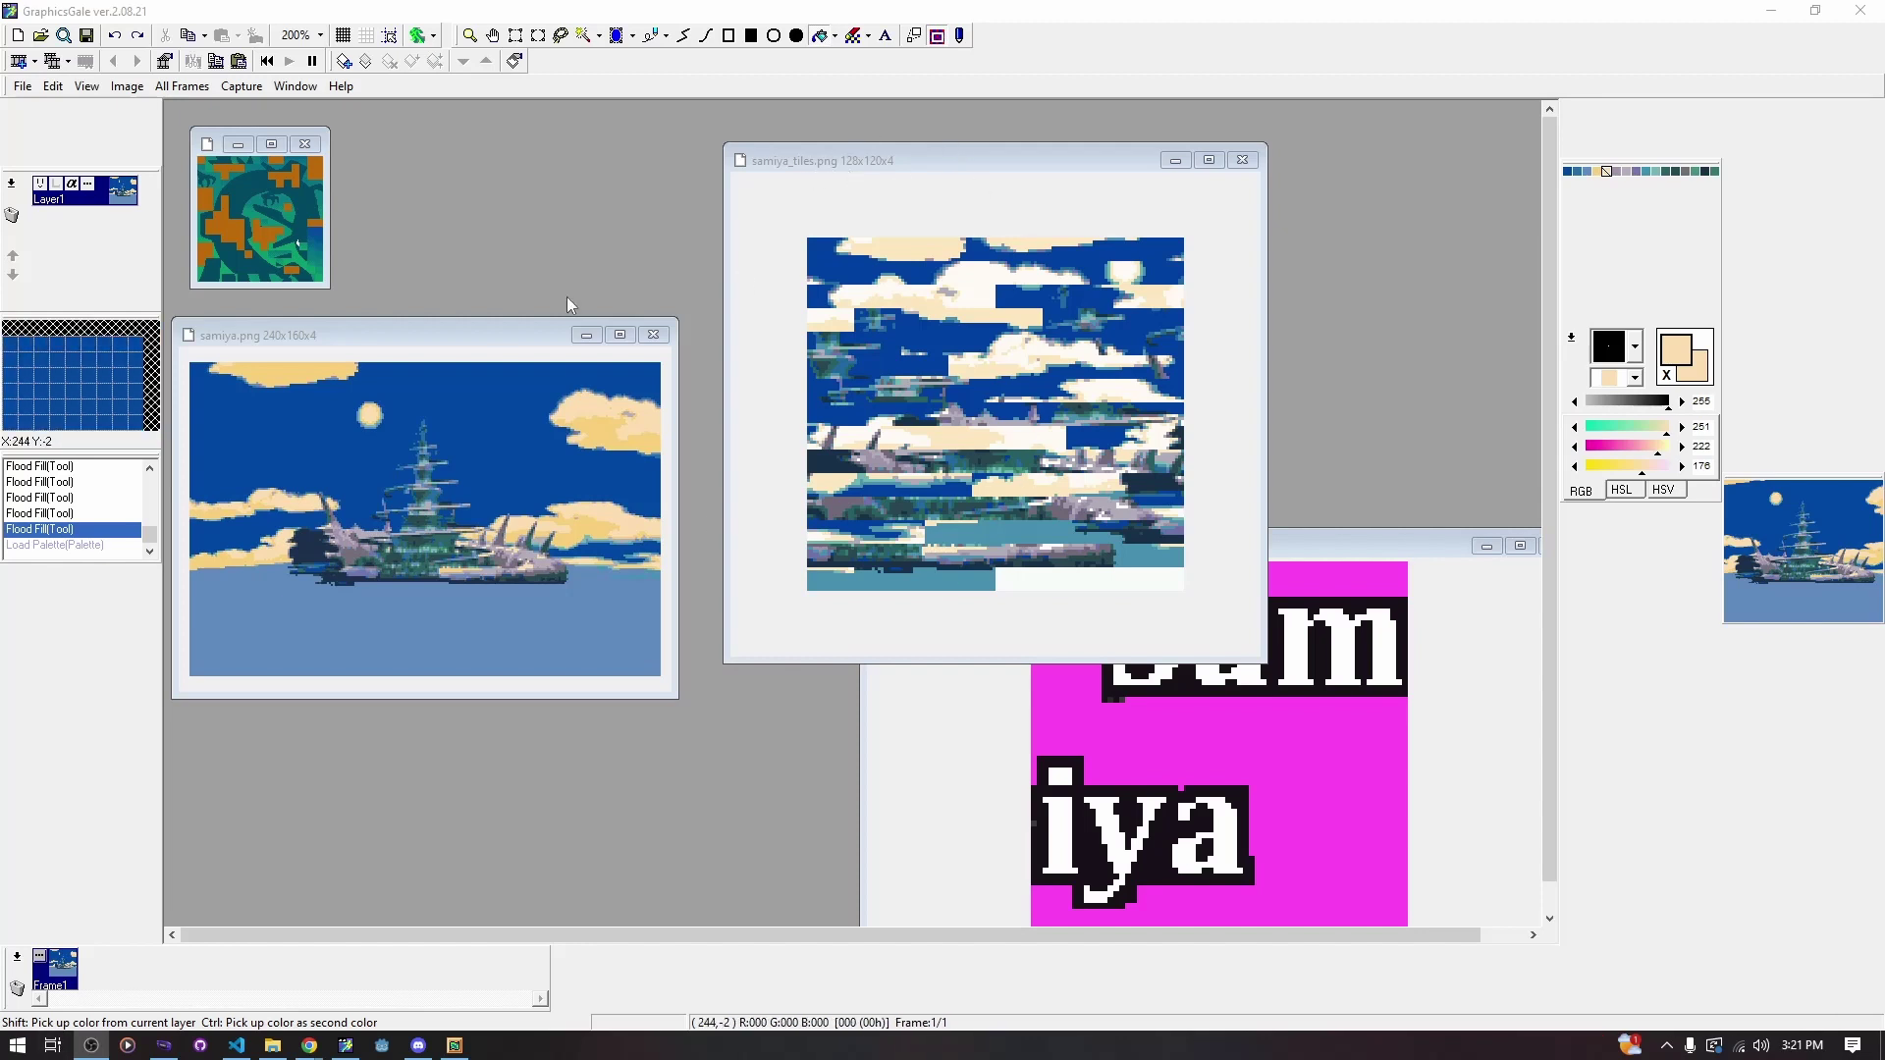
Drag the samiya.png ship scene window by its title bar so it sits in front of samiya_tiles.png
{"action": "left_click_drag", "start_coordinate": [481, 338], "coordinate": [773, 153]}
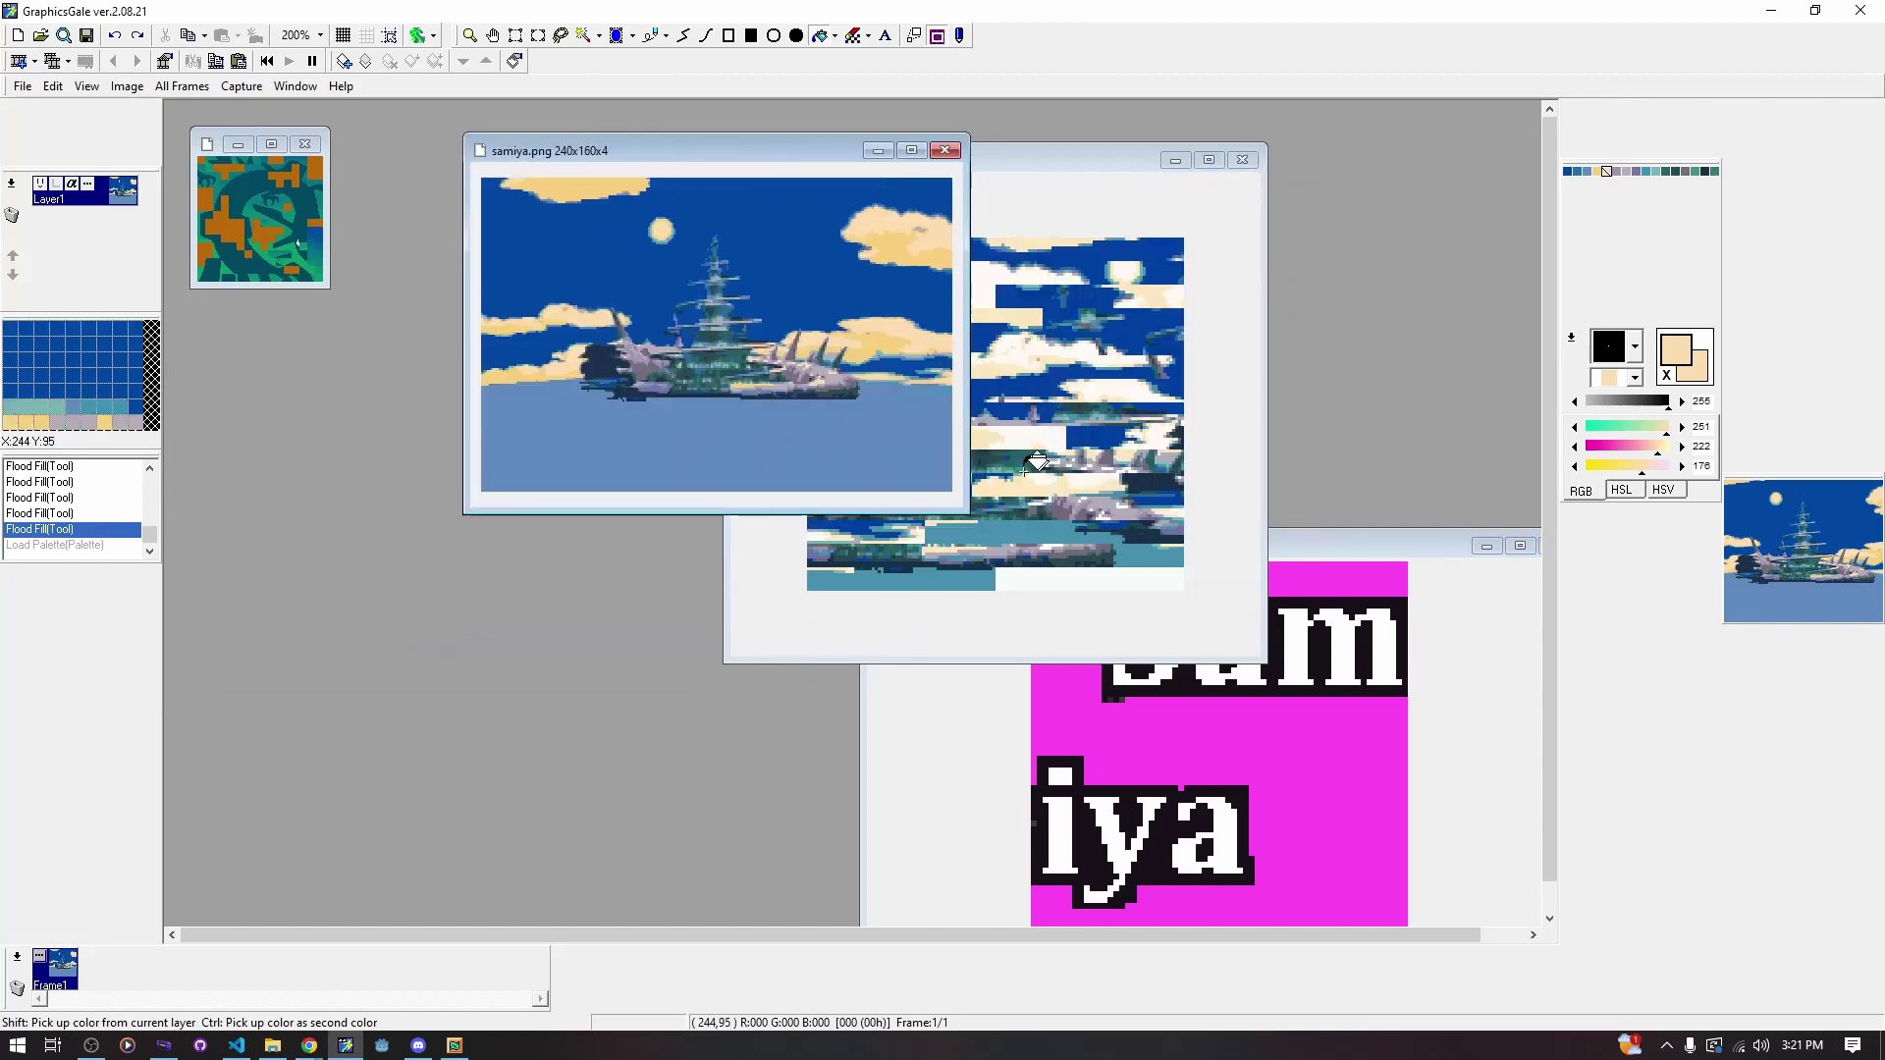
Enlarge the samiya.png window, zoom the ship scene to 300% and reposition the window
{"action": "double_click", "coordinate": [968, 513]}
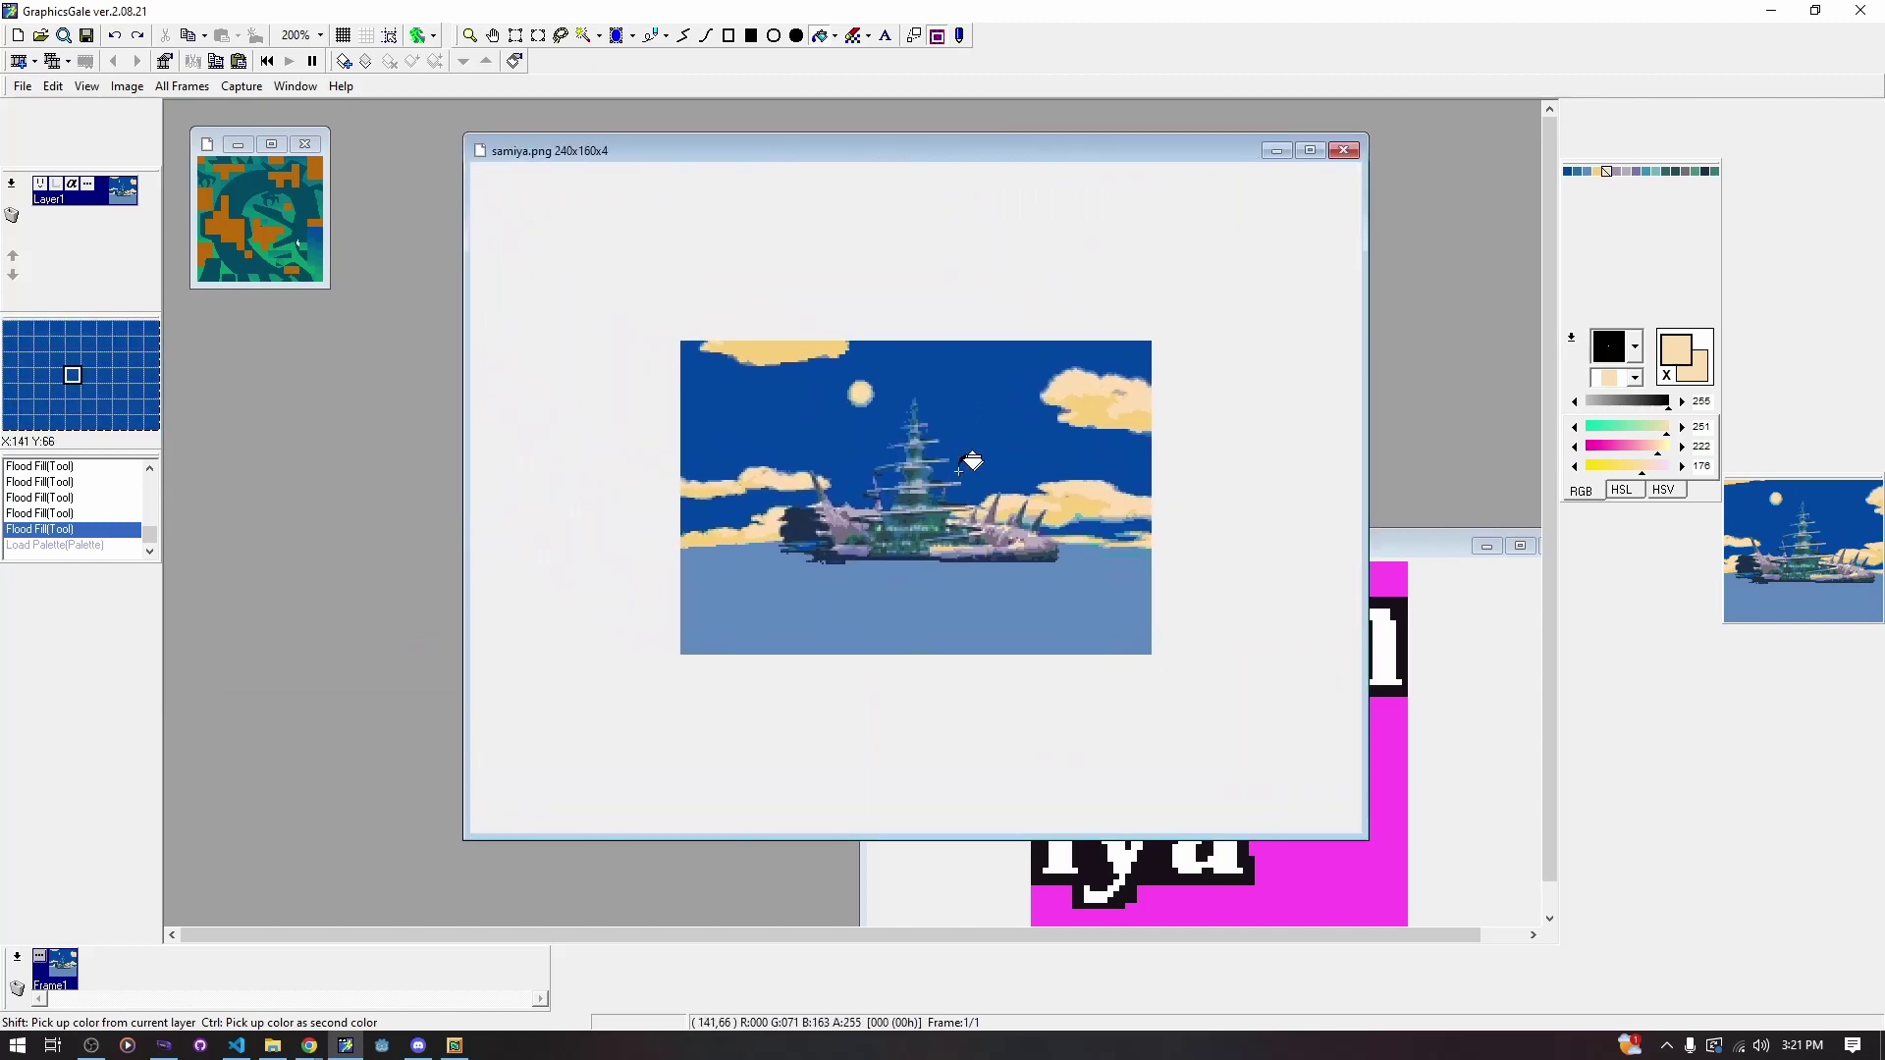
{"action": "scroll", "coordinate": [970, 463], "scroll_direction": "up", "scroll_amount": 2}
{"action": "scroll", "coordinate": [974, 463], "scroll_direction": "down", "scroll_amount": 1}
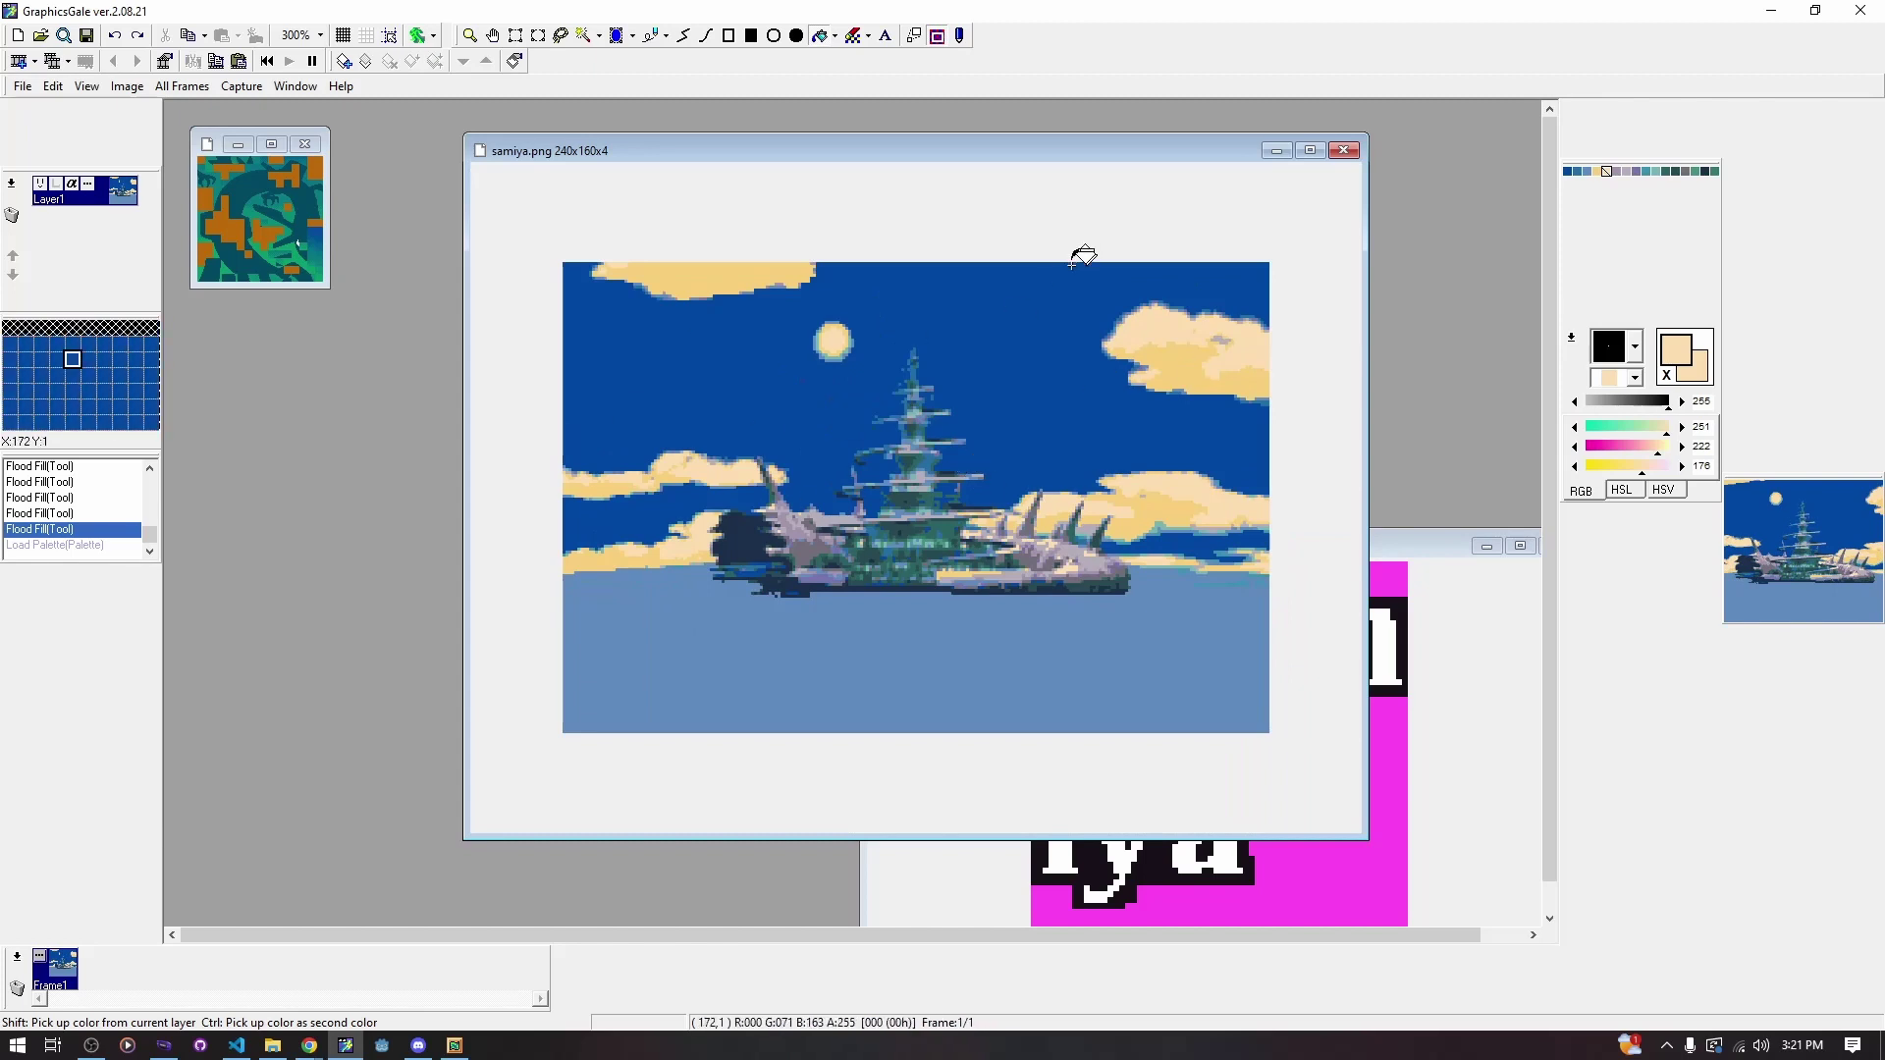
{"action": "mouse_move", "coordinate": [1050, 145]}
{"action": "left_mouse_down"}
{"action": "mouse_move", "coordinate": [1133, 159]}
{"action": "mouse_move", "coordinate": [1127, 109]}
{"action": "mouse_move", "coordinate": [1014, 118]}
{"action": "mouse_move", "coordinate": [1030, 158]}
{"action": "left_mouse_up"}
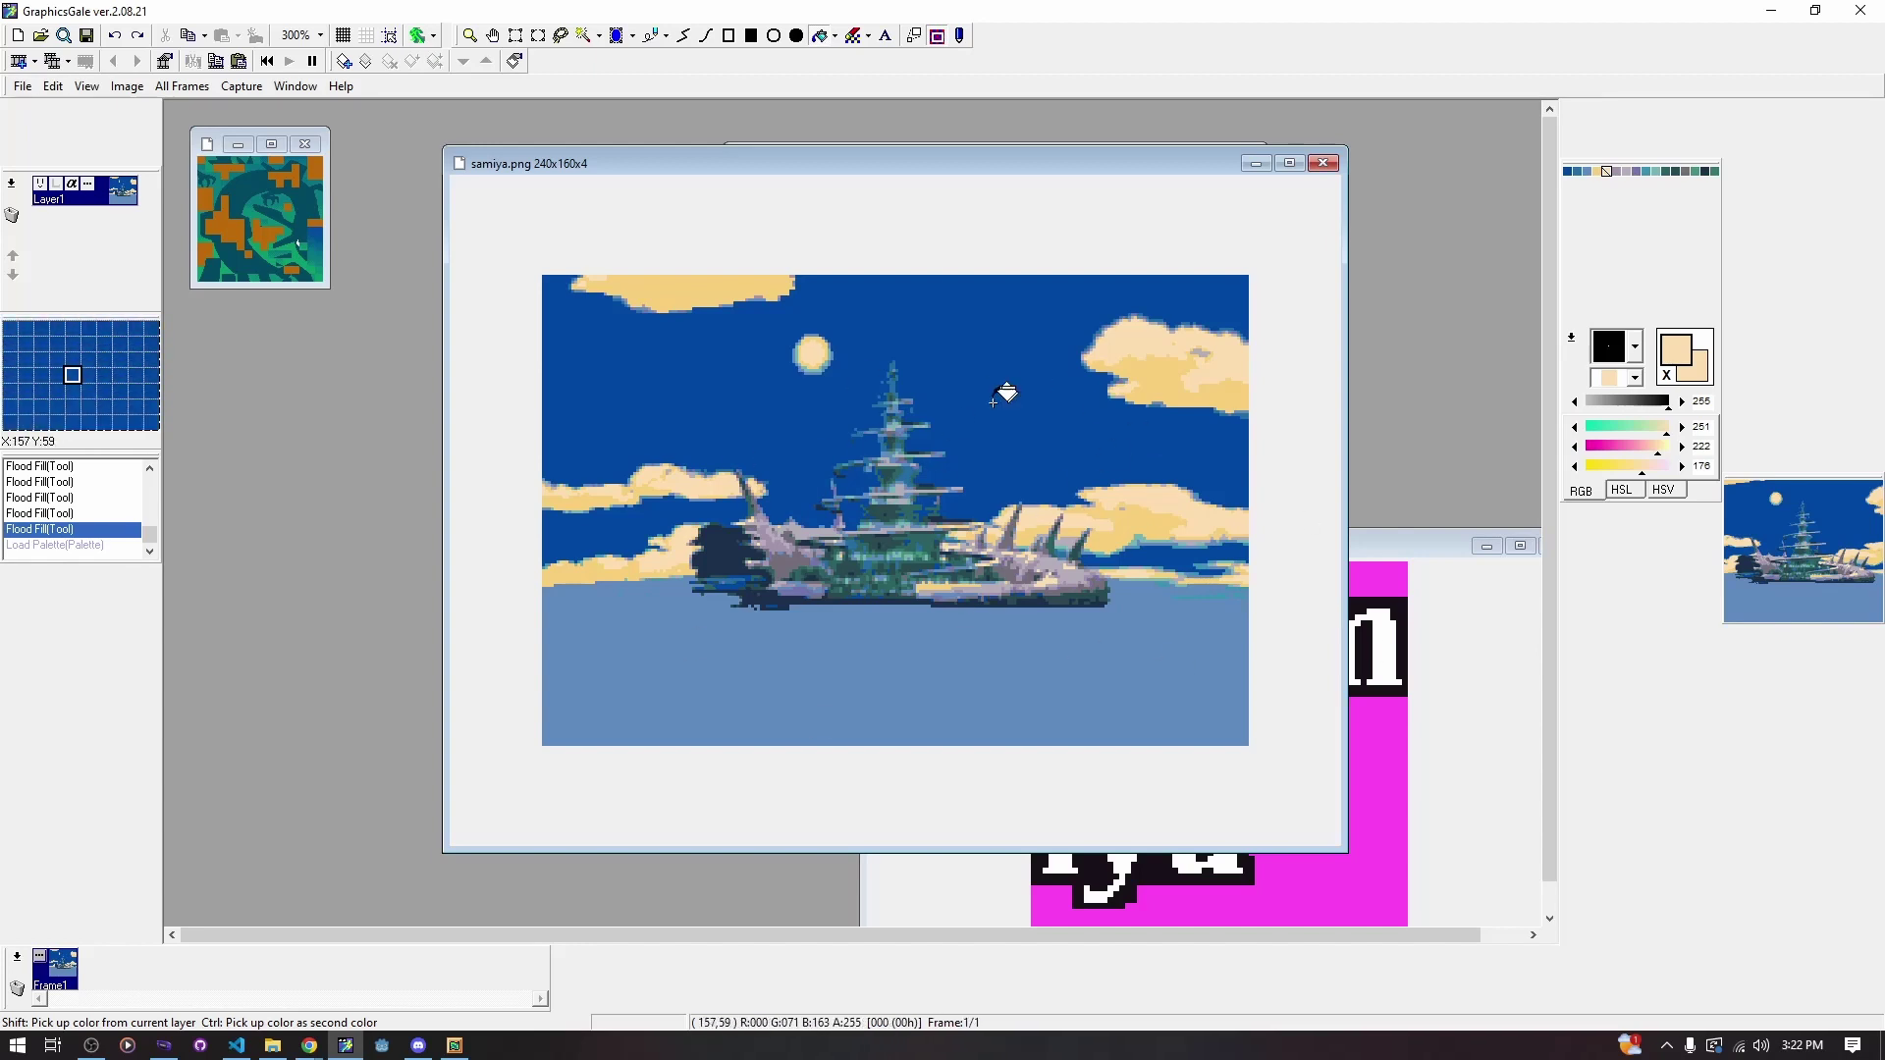
Move the ship scene aside and bring the 128x120 samiya_tiles.png window to the front
{"action": "left_click_drag", "start_coordinate": [939, 167], "coordinate": [628, 149]}
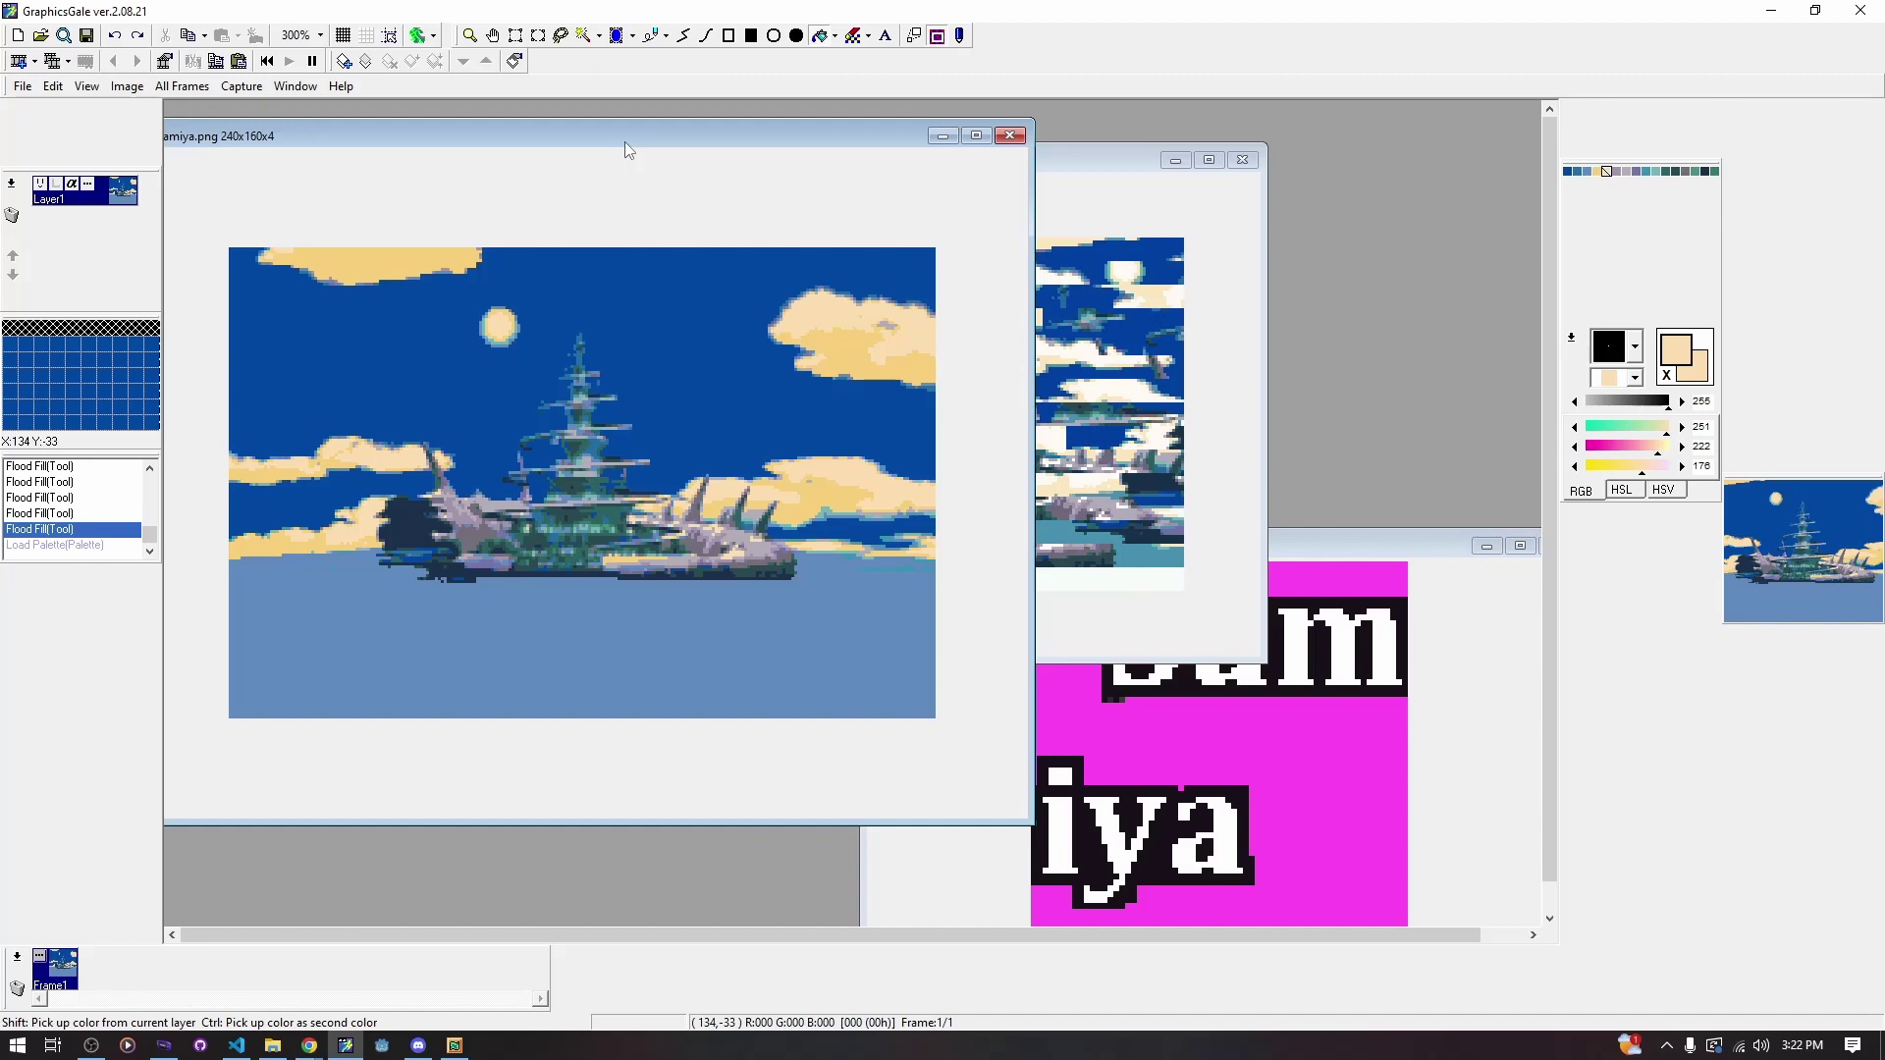
{"action": "left_click_drag", "start_coordinate": [625, 141], "coordinate": [628, 181]}
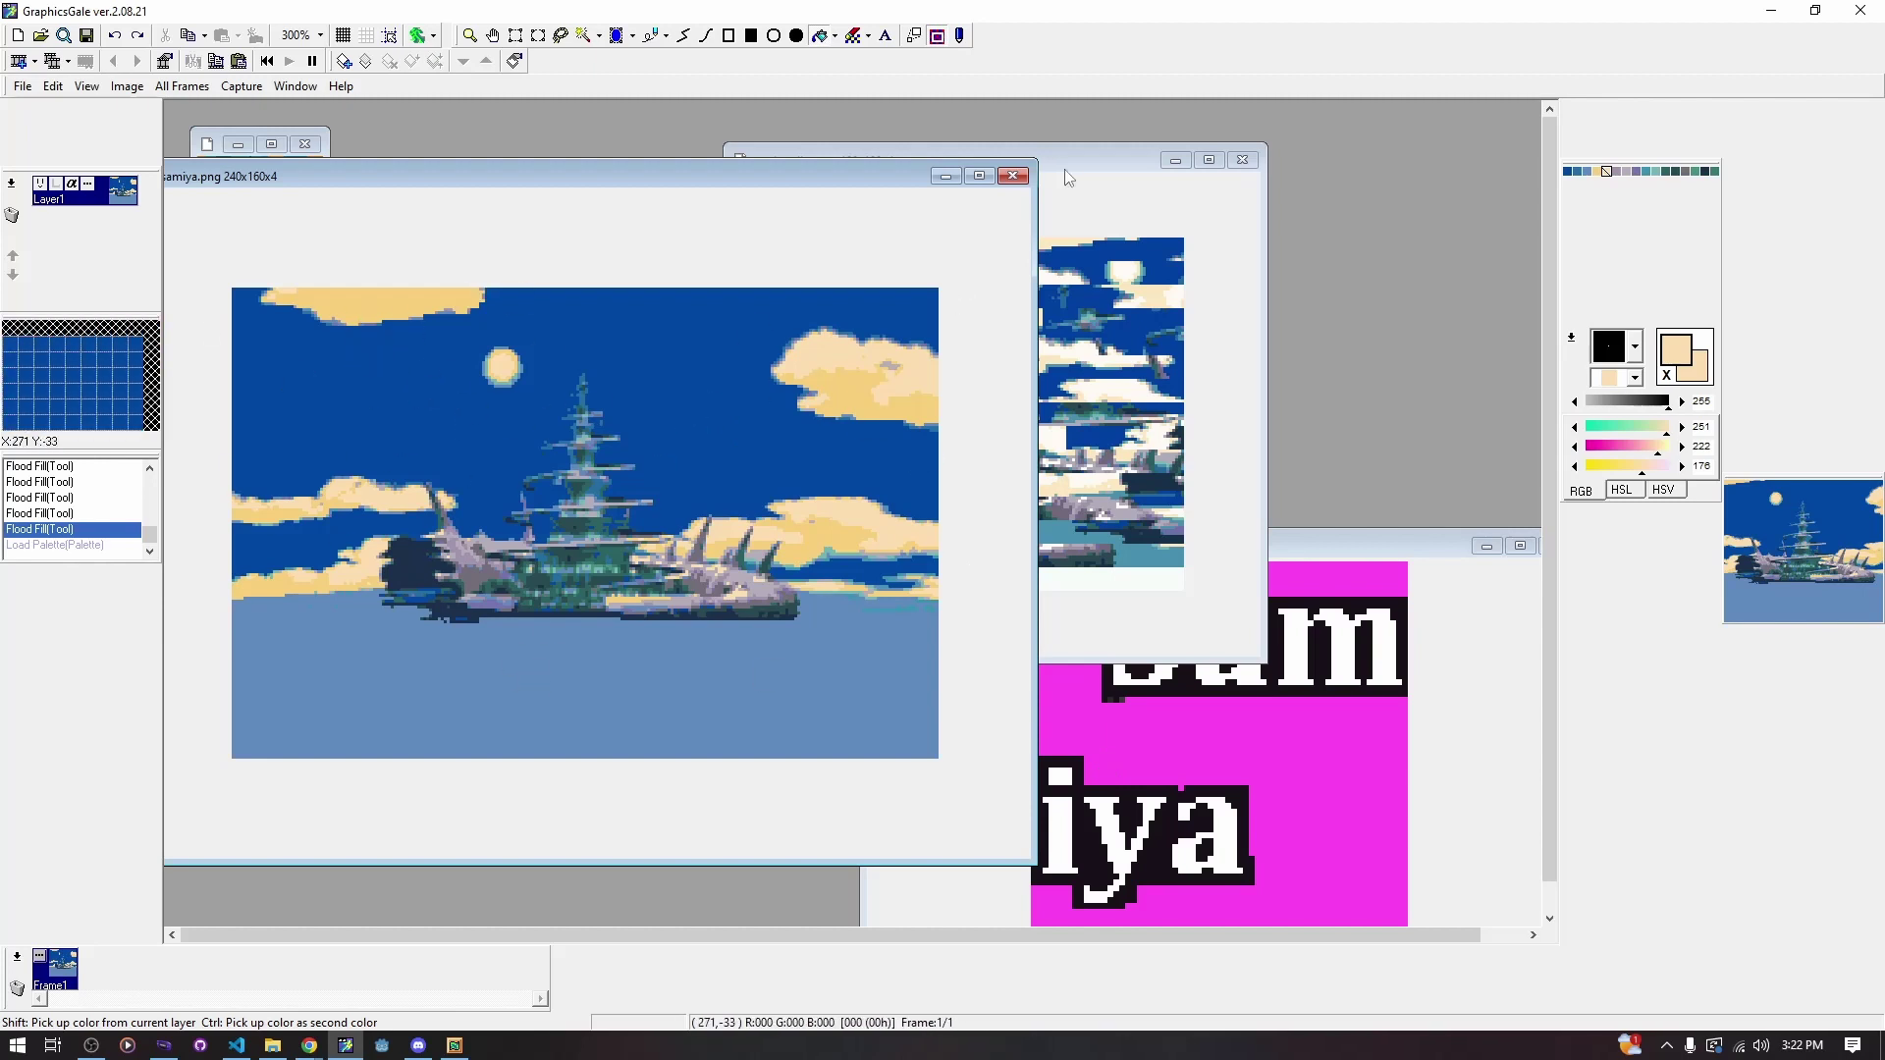
{"action": "left_click_drag", "start_coordinate": [1066, 170], "coordinate": [1127, 204]}
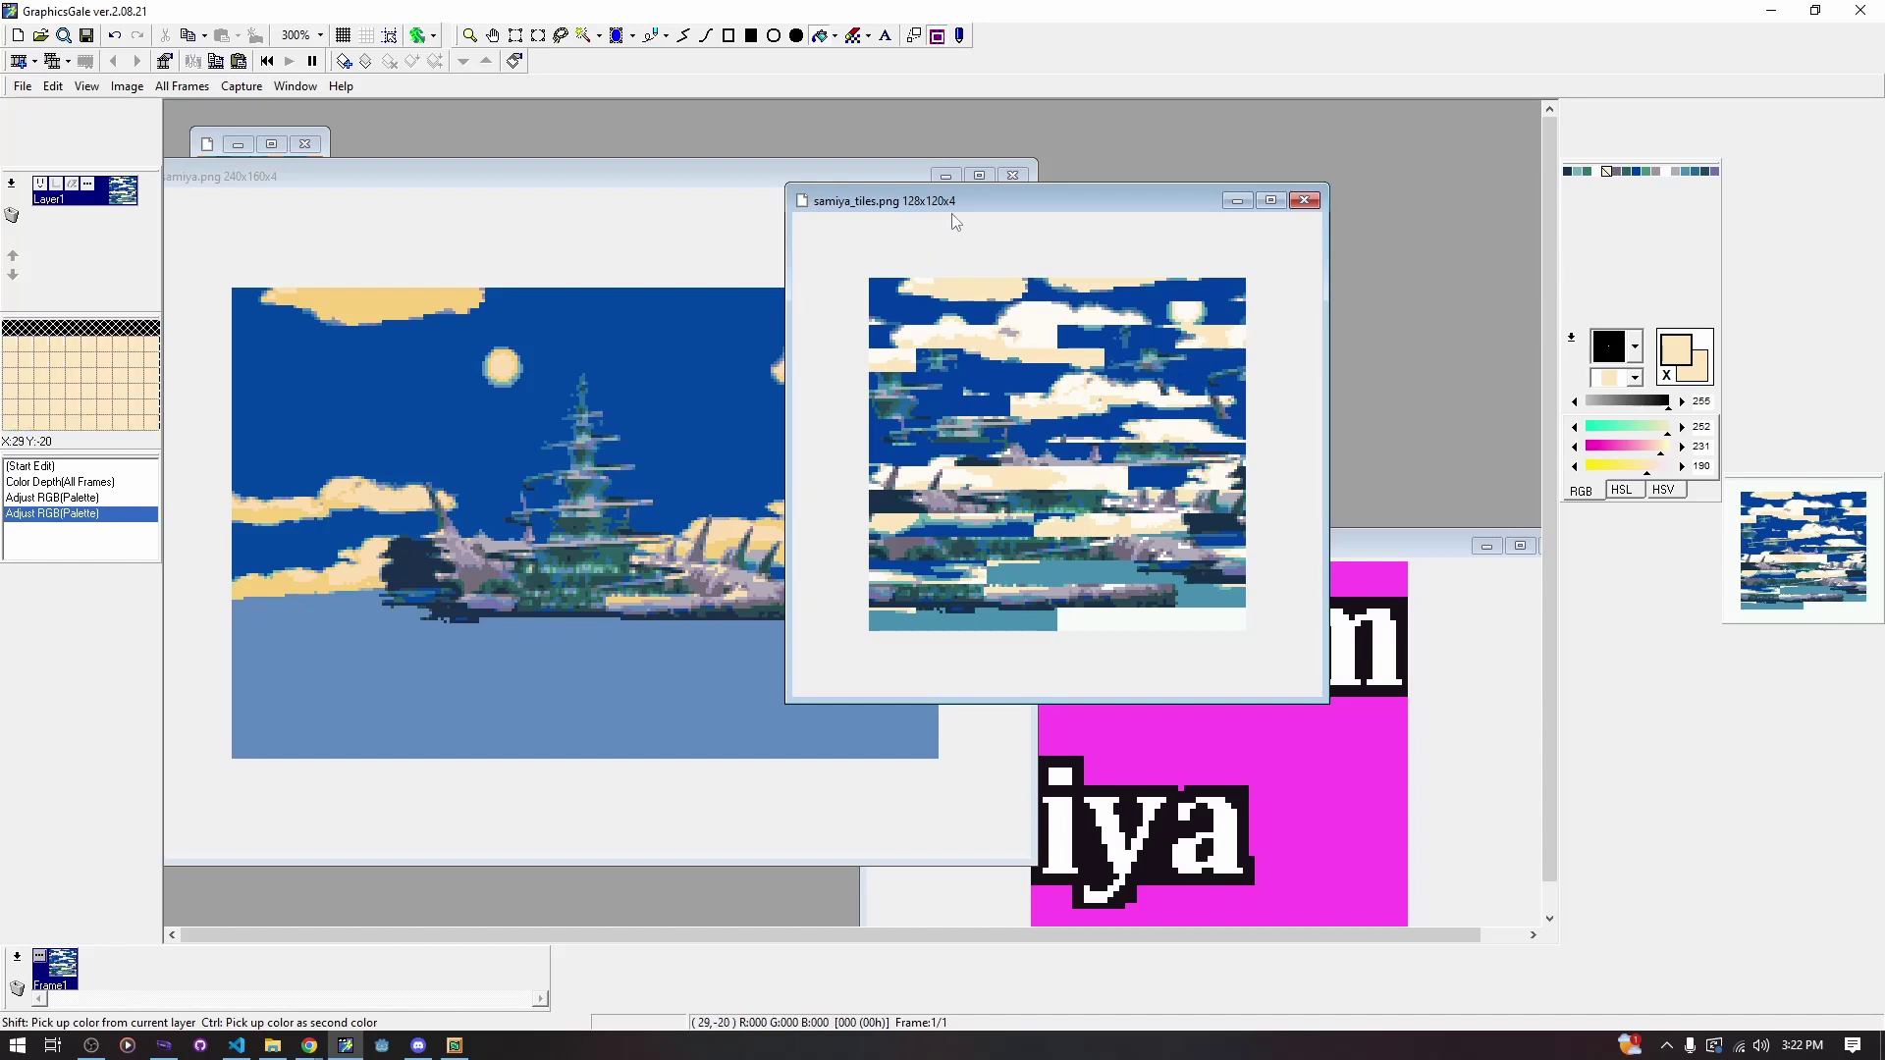
{"action": "left_click_drag", "start_coordinate": [943, 208], "coordinate": [1047, 173]}
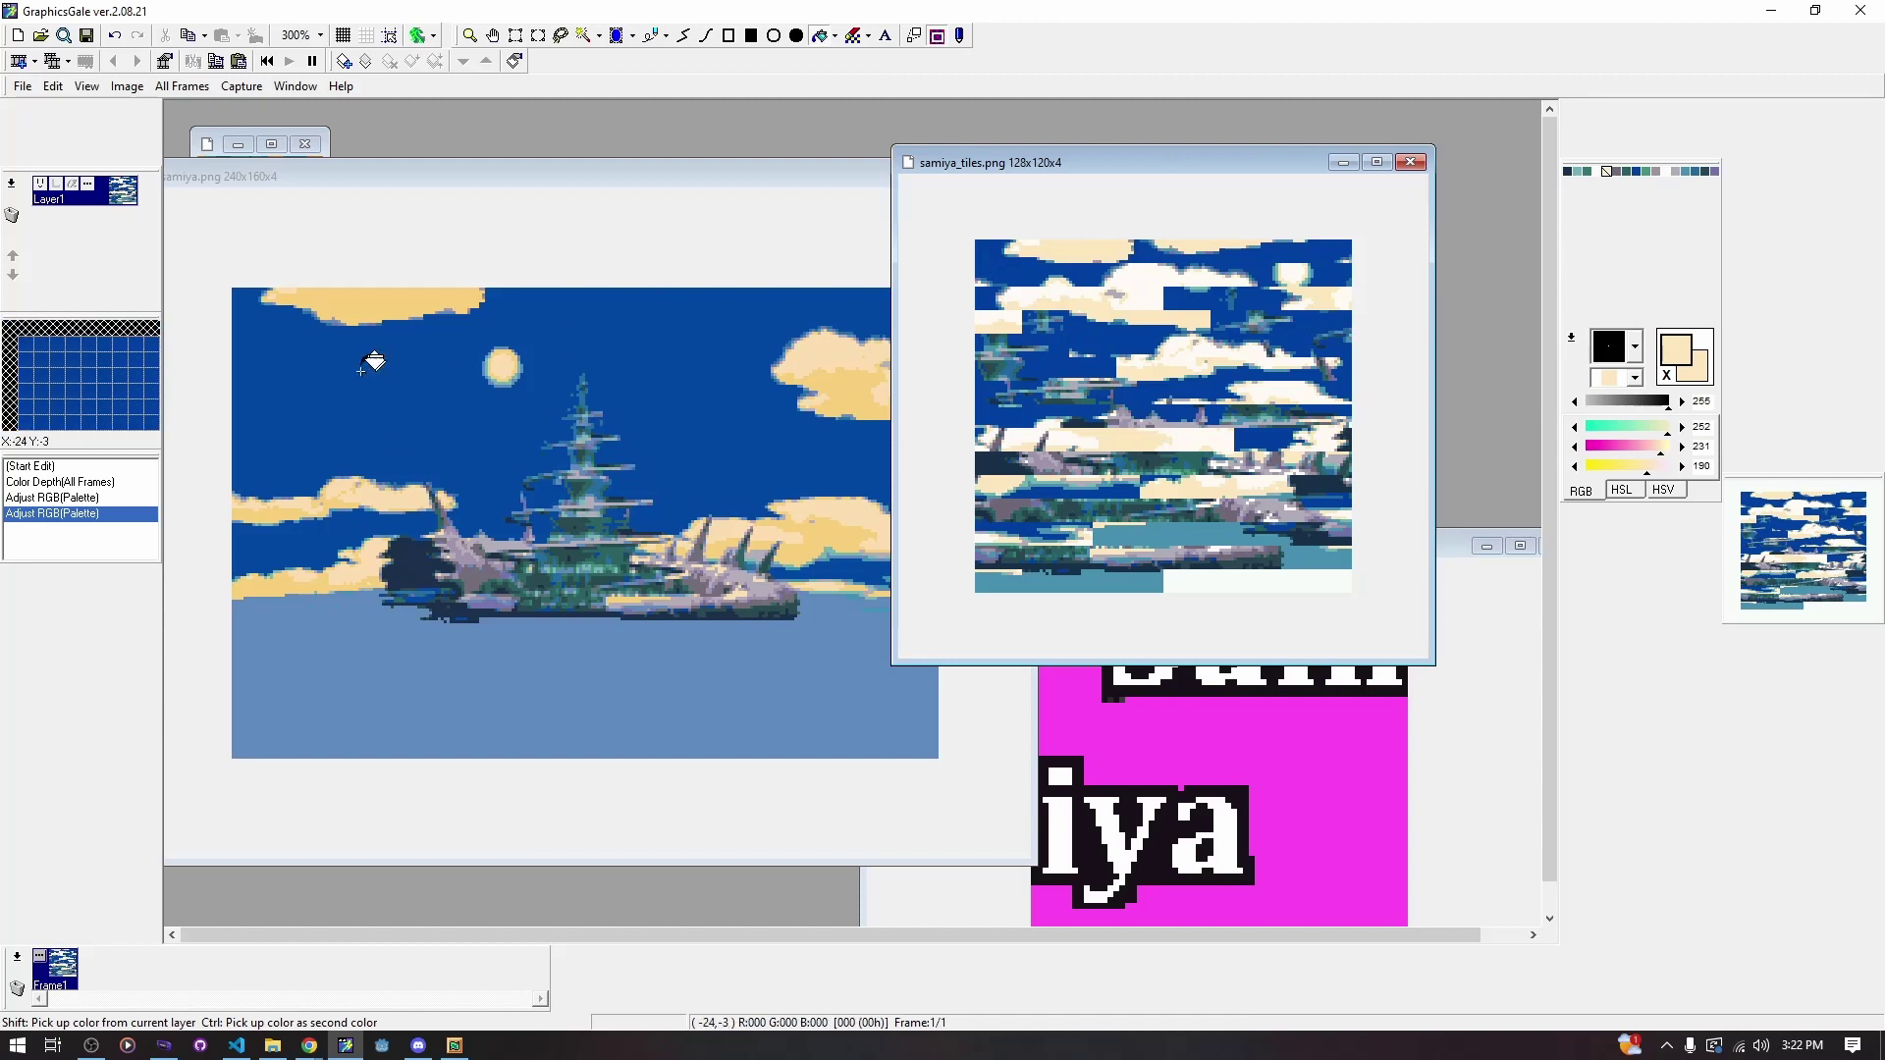
{"action": "left_click", "coordinate": [528, 179]}
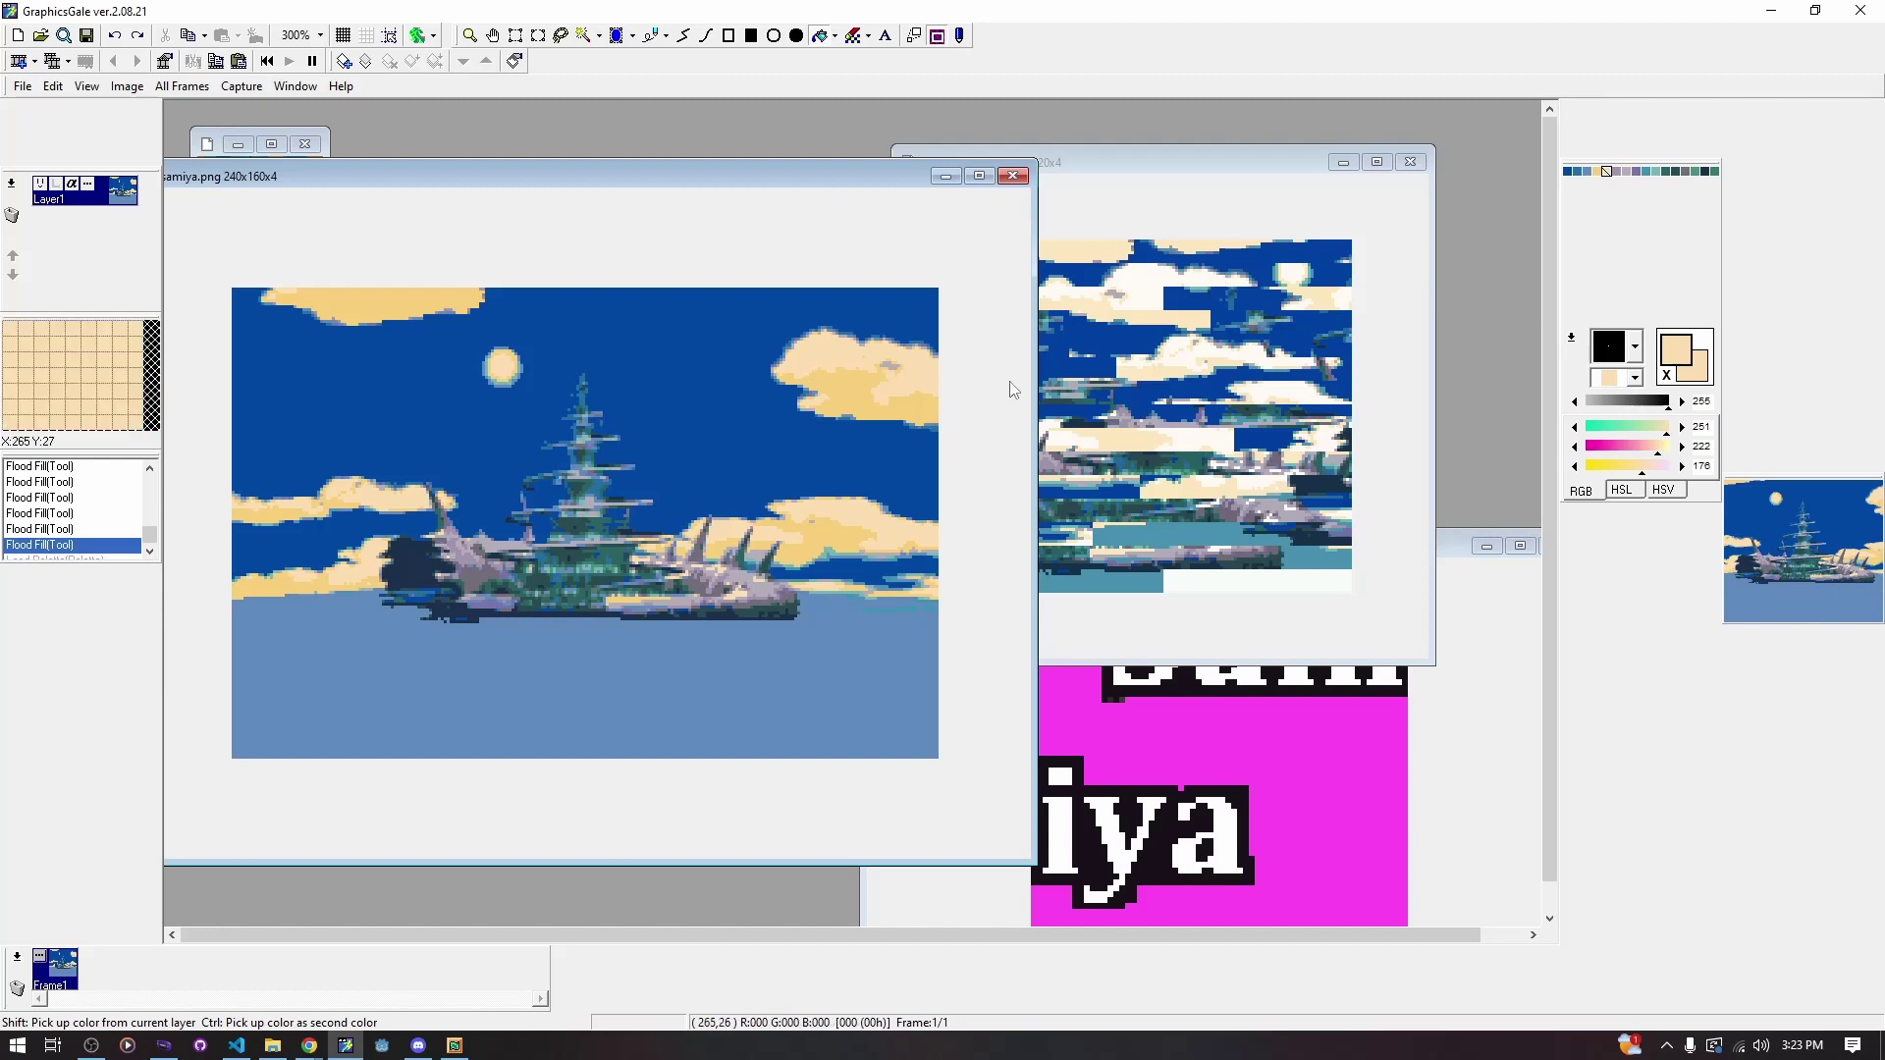
{"action": "left_click", "coordinate": [1260, 610]}
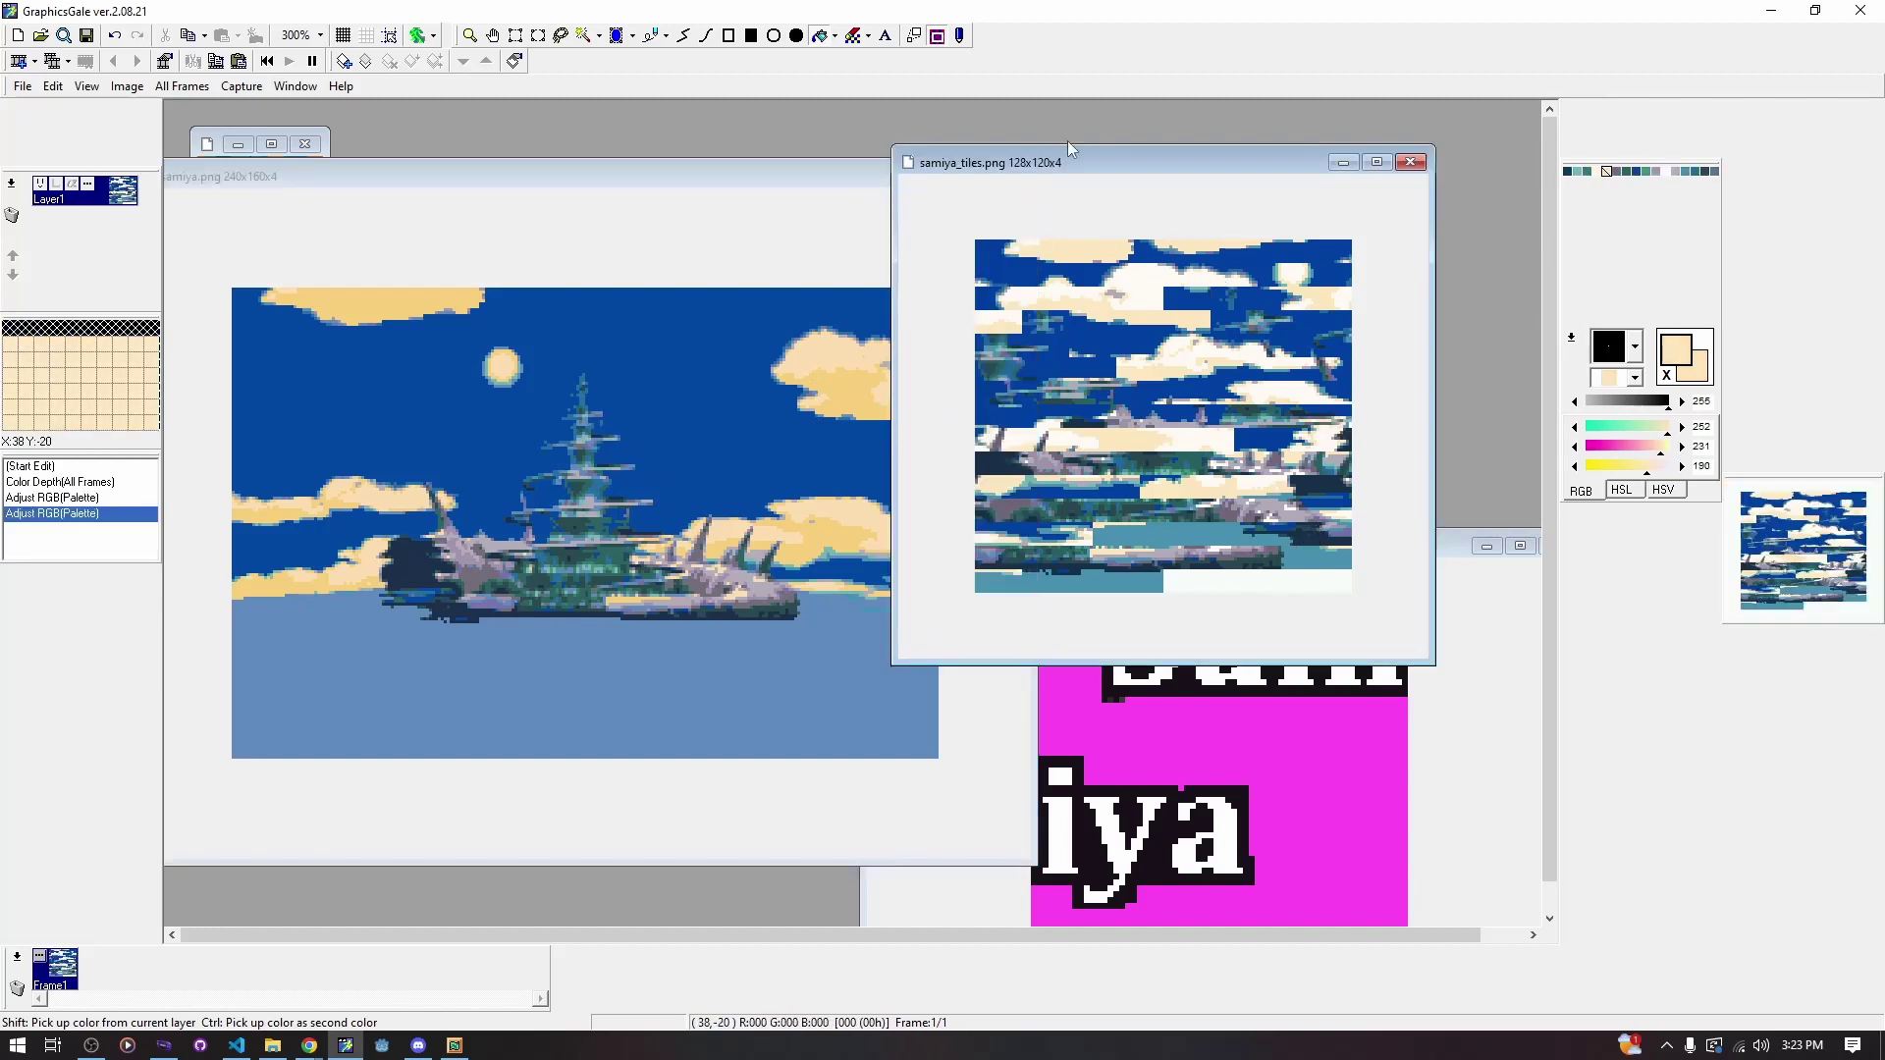
{"action": "left_click_drag", "start_coordinate": [1068, 162], "coordinate": [835, 182]}
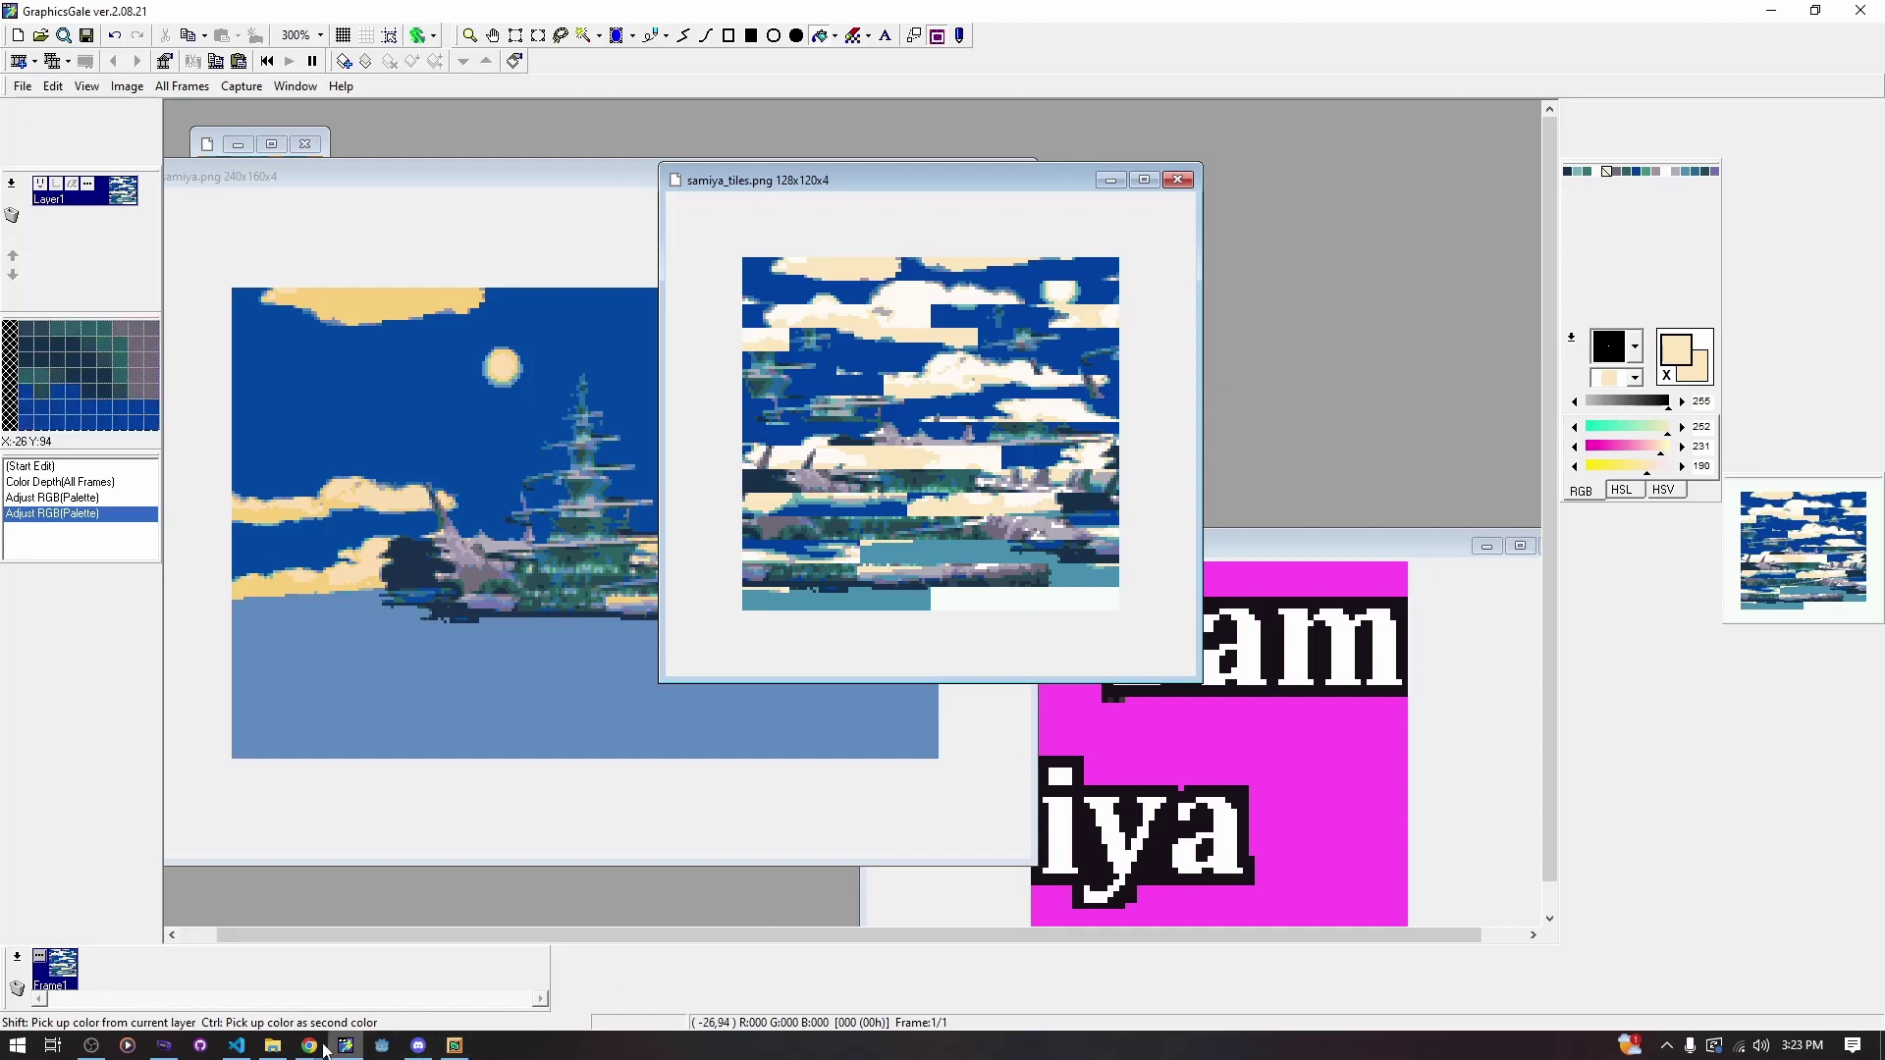
In the copetti.org GBA Architecture article, highlight the Tiles paragraph on charblock tile limits
{"action": "mouse_move", "coordinate": [310, 1046]}
{"action": "left_click", "coordinate": [370, 976]}
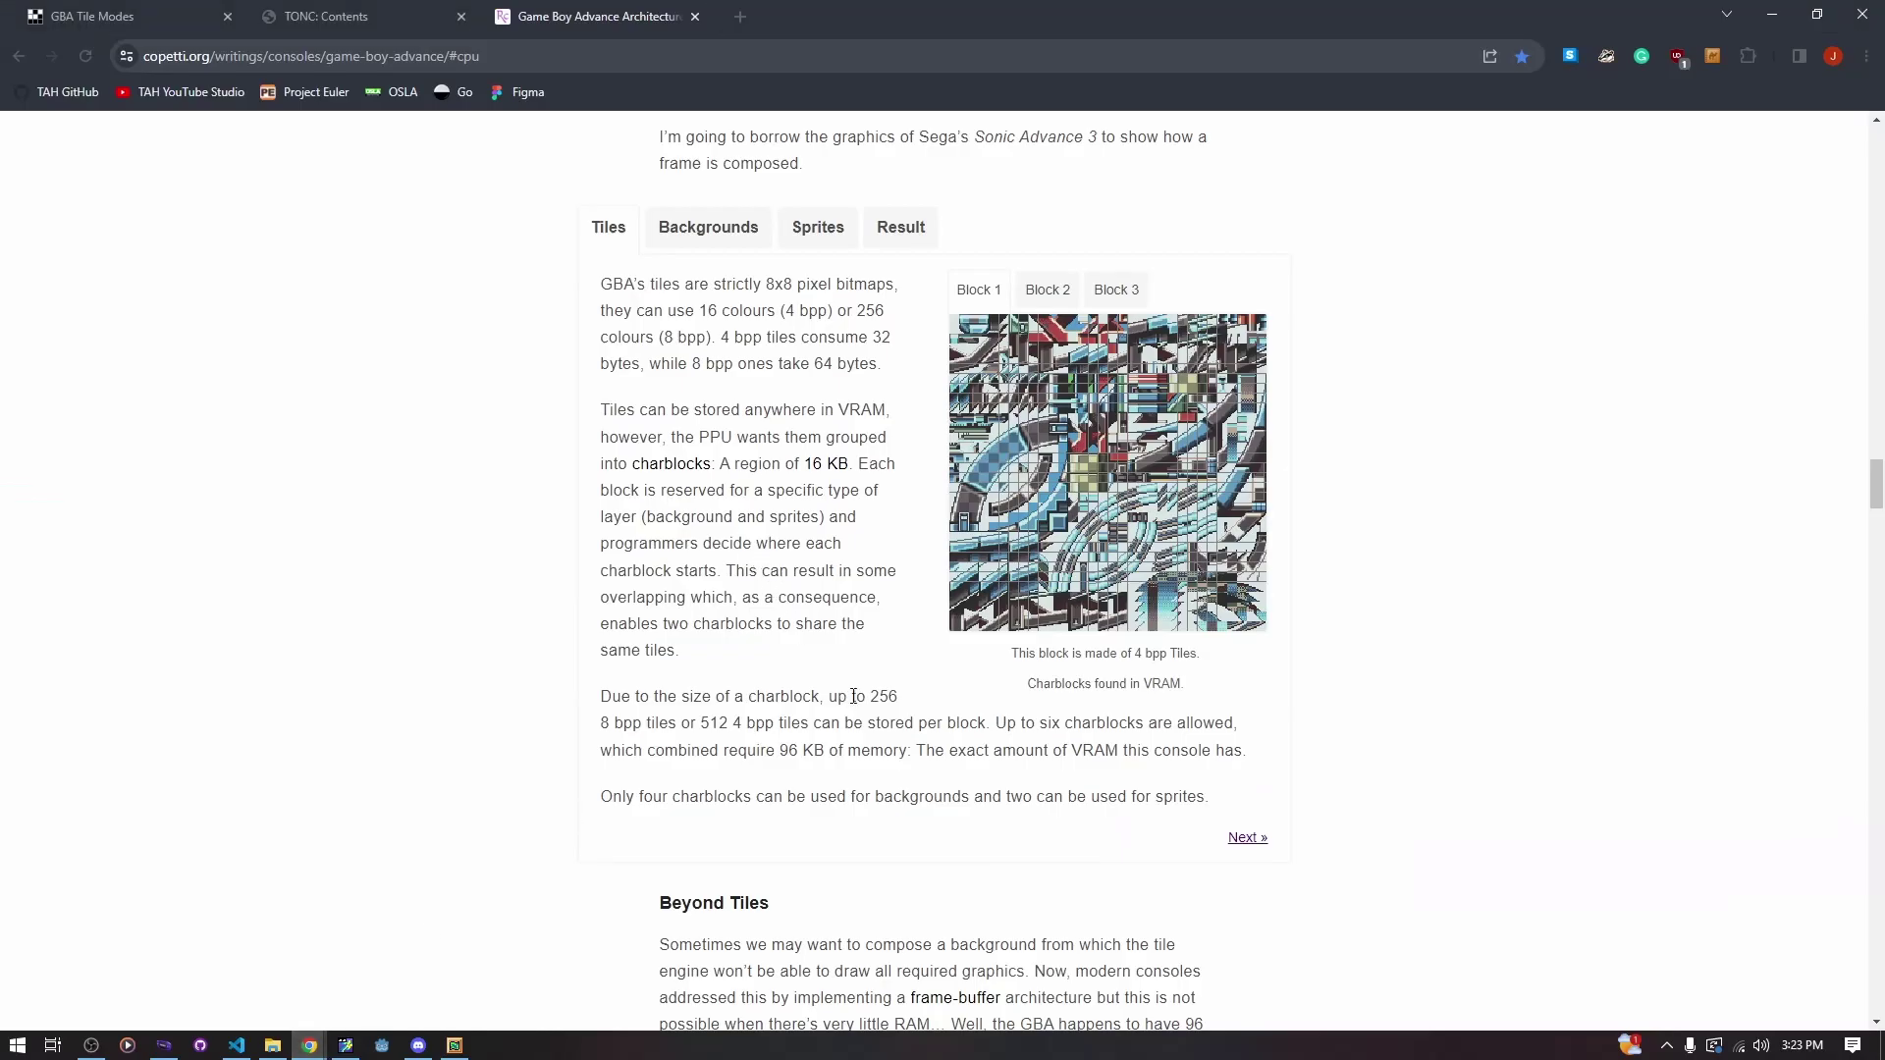
{"action": "scroll", "coordinate": [737, 309], "scroll_direction": "up", "scroll_amount": 6}
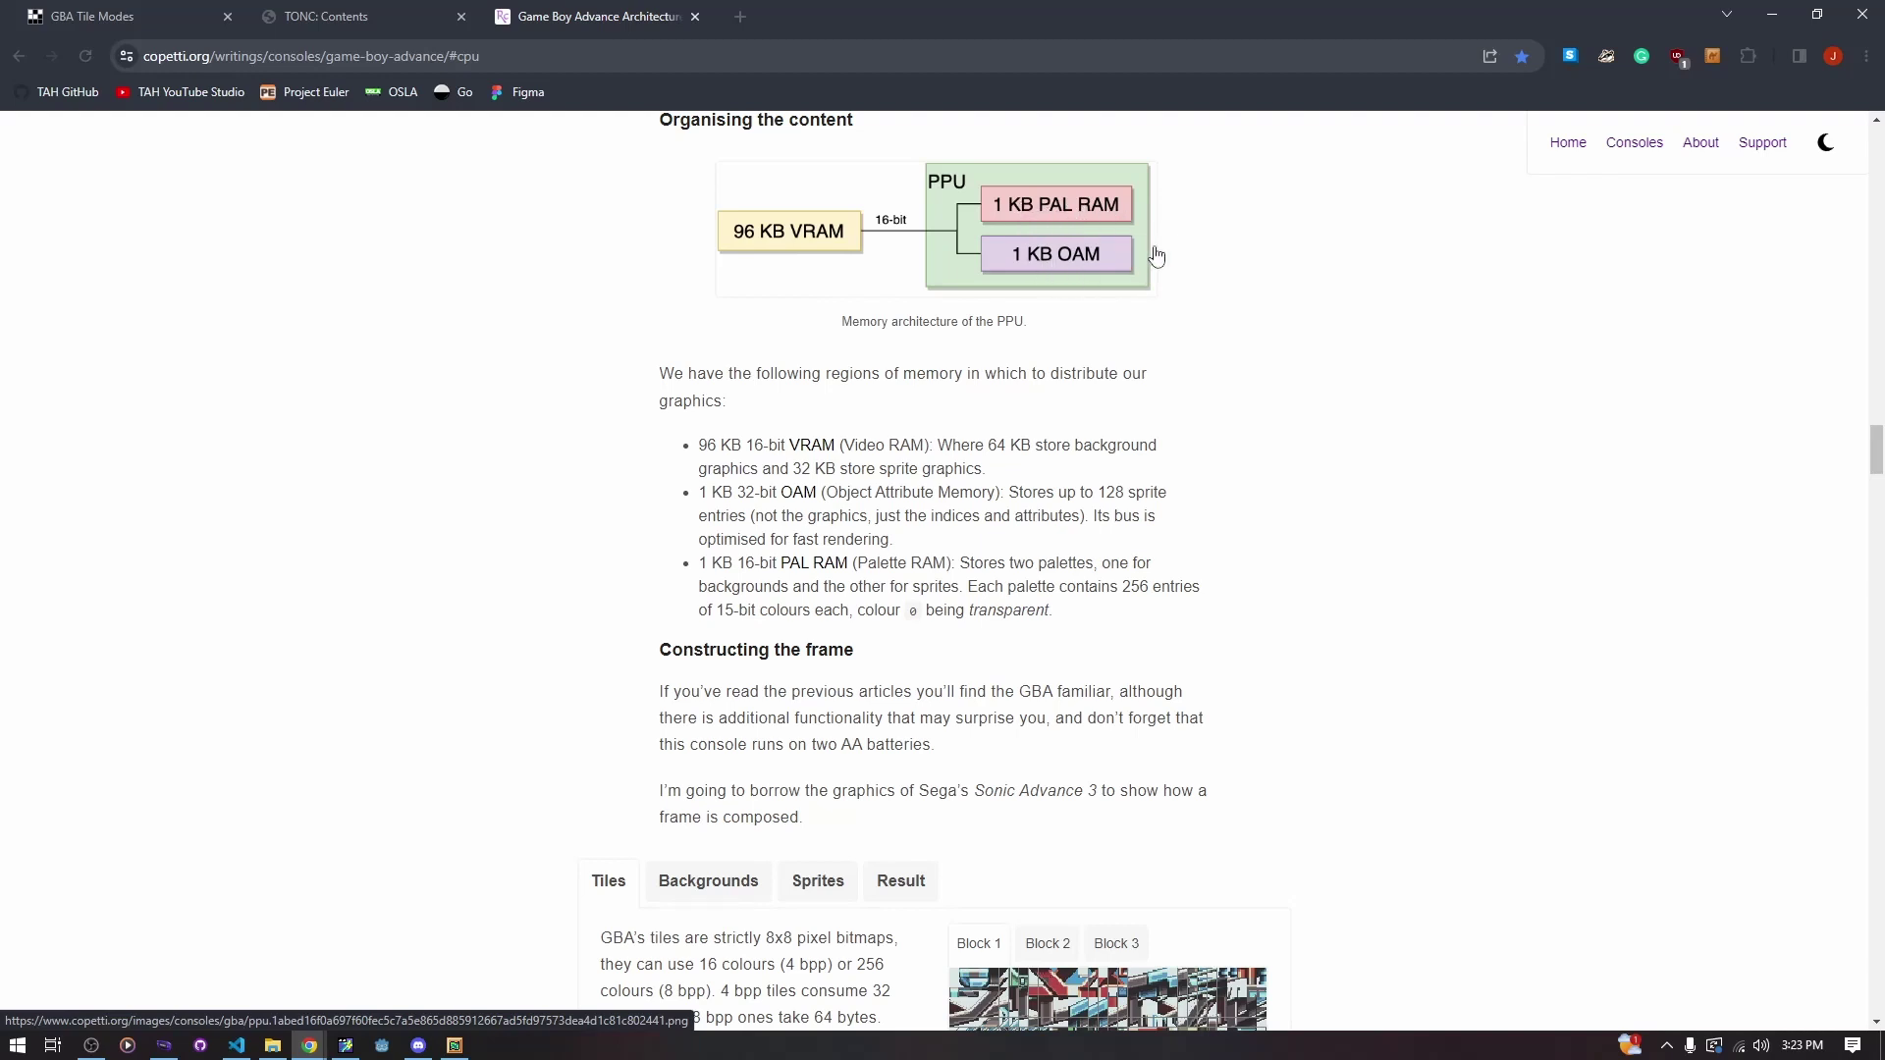
{"action": "scroll", "coordinate": [1139, 294], "scroll_direction": "up", "scroll_amount": 7}
{"action": "scroll", "coordinate": [1080, 338], "scroll_direction": "down", "scroll_amount": 7}
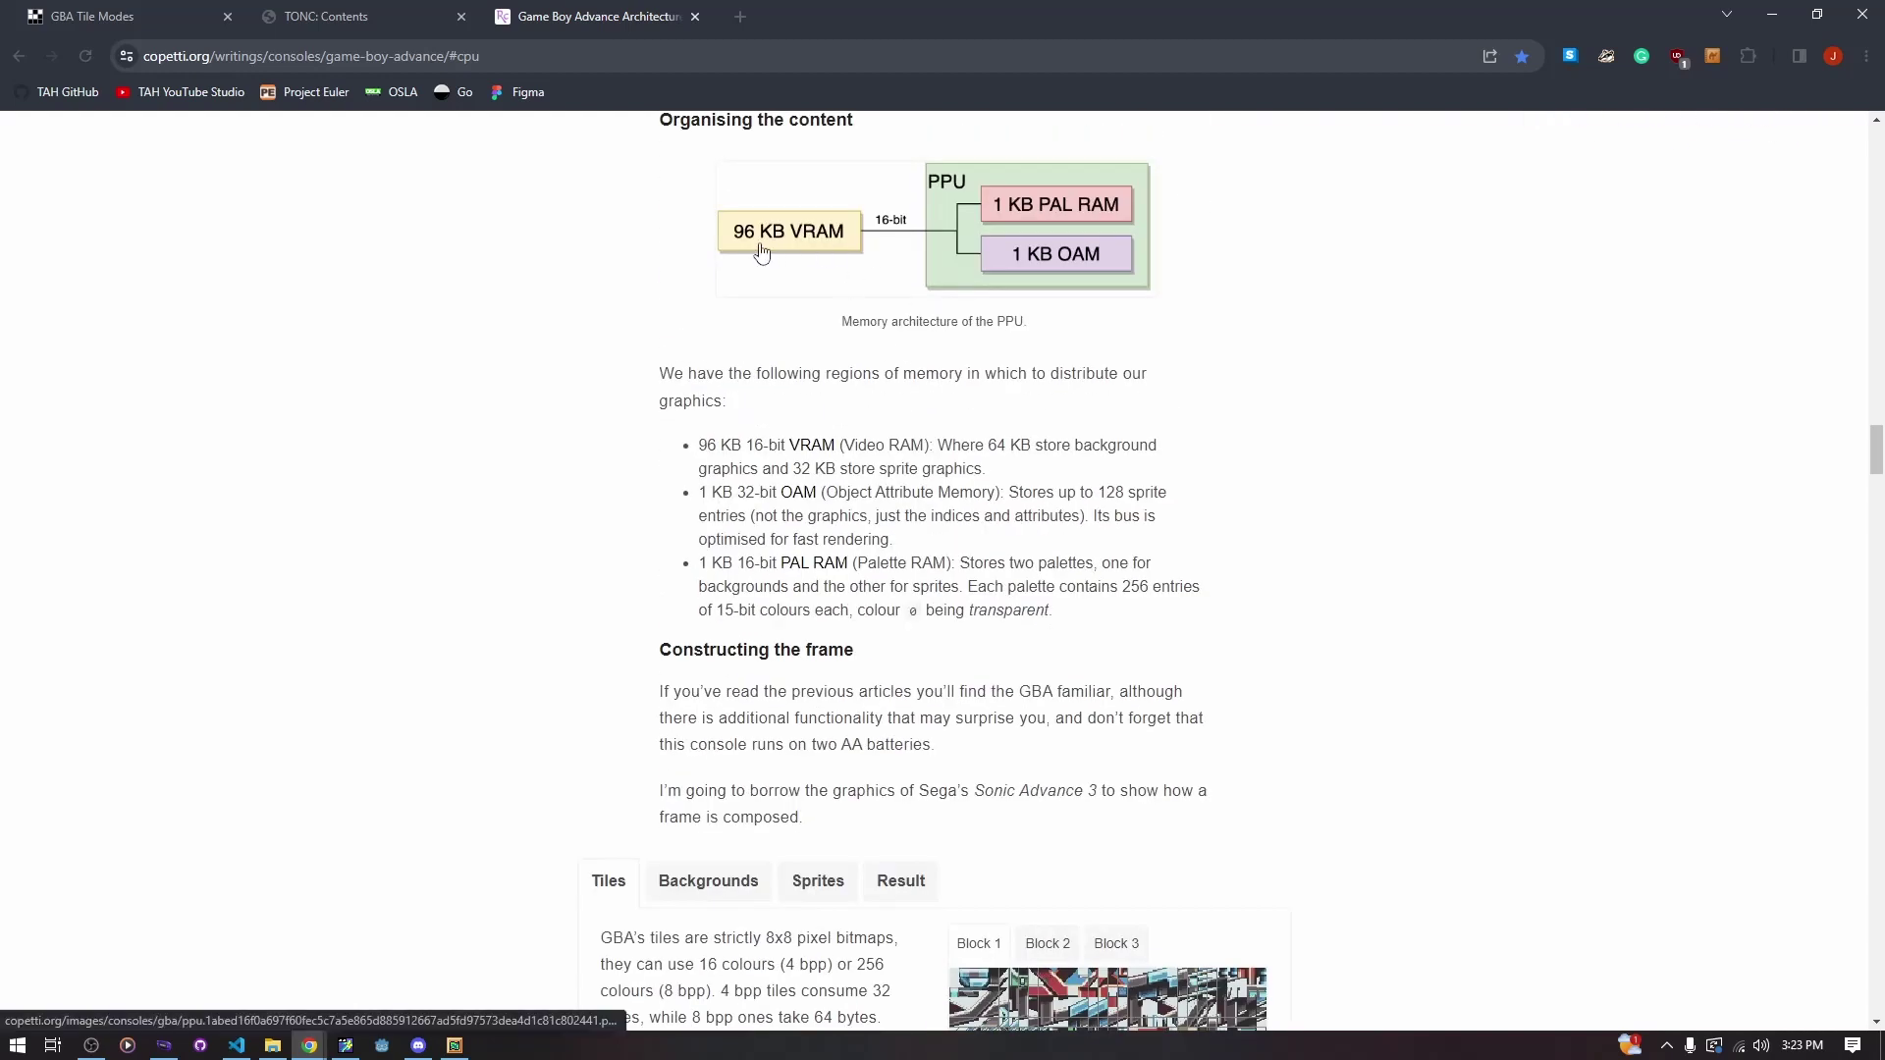
{"action": "scroll", "coordinate": [934, 497], "scroll_direction": "down", "scroll_amount": 4}
{"action": "scroll", "coordinate": [936, 429], "scroll_direction": "up", "scroll_amount": 4}
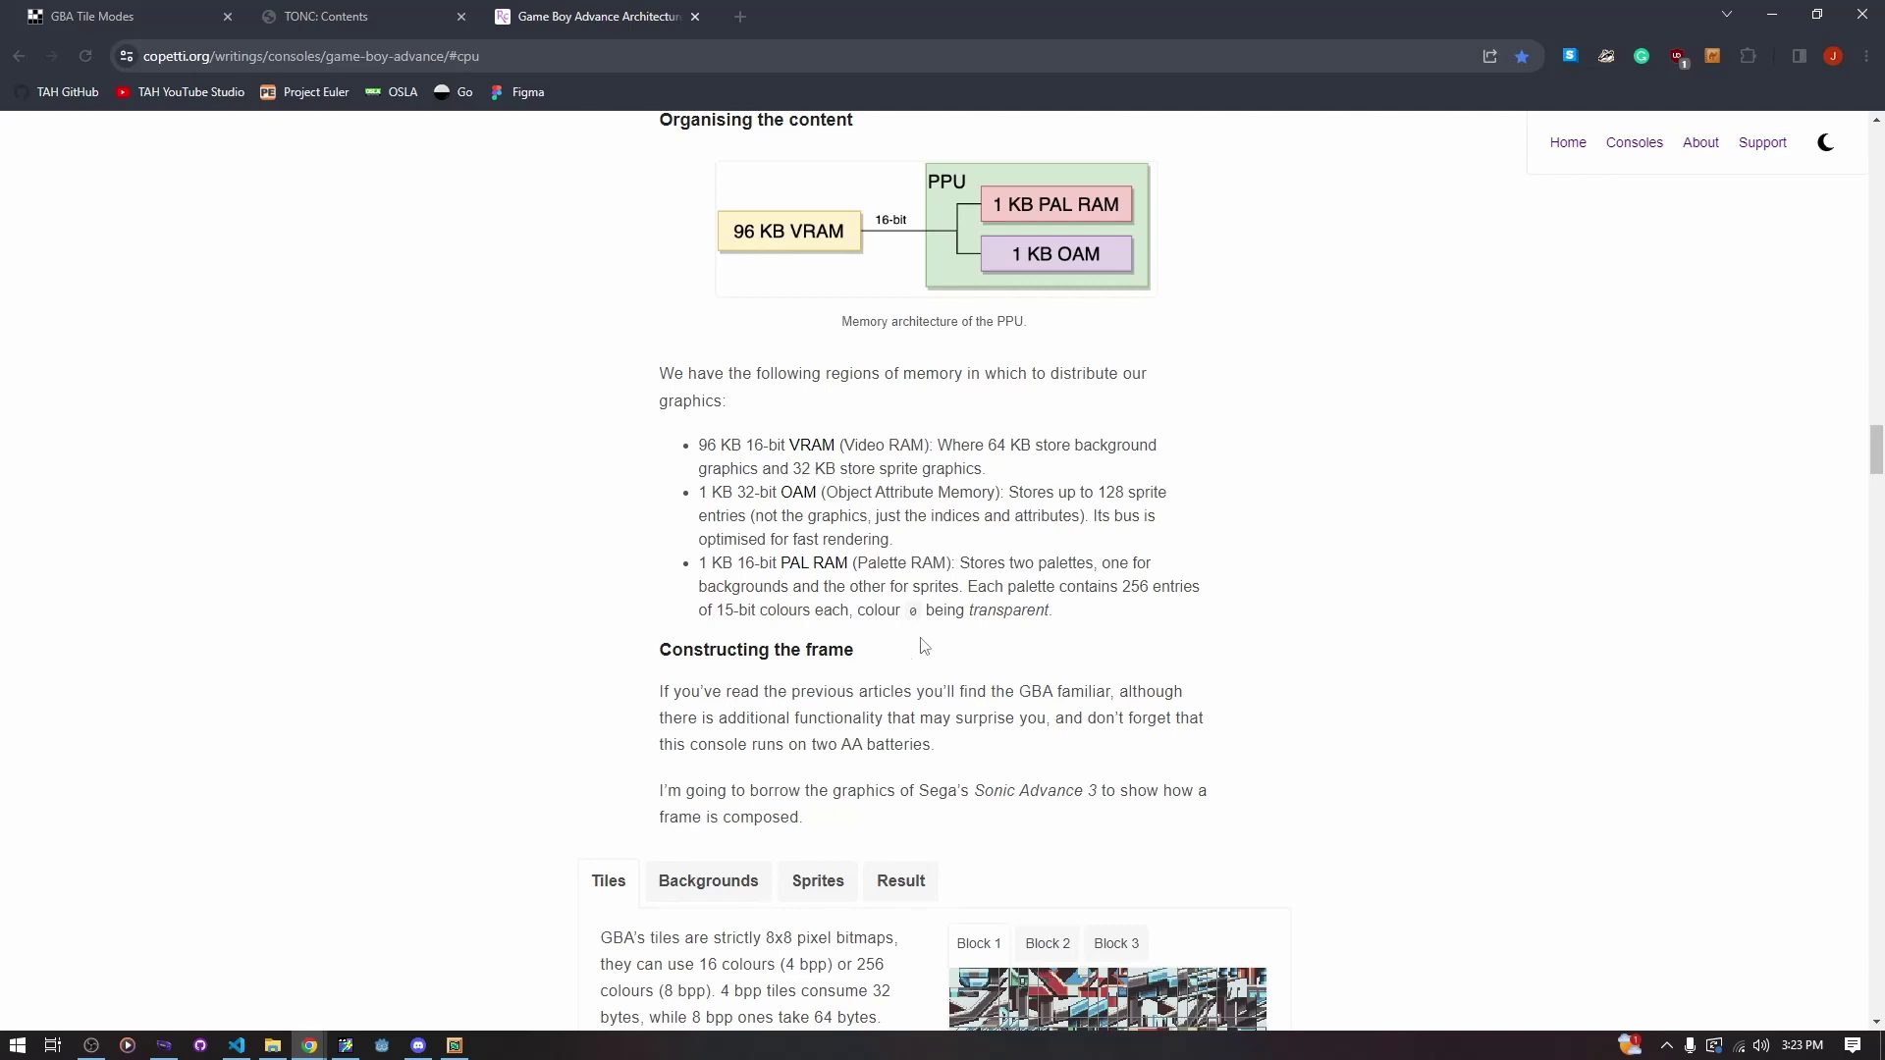
{"action": "scroll", "coordinate": [923, 645], "scroll_direction": "down", "scroll_amount": 6}
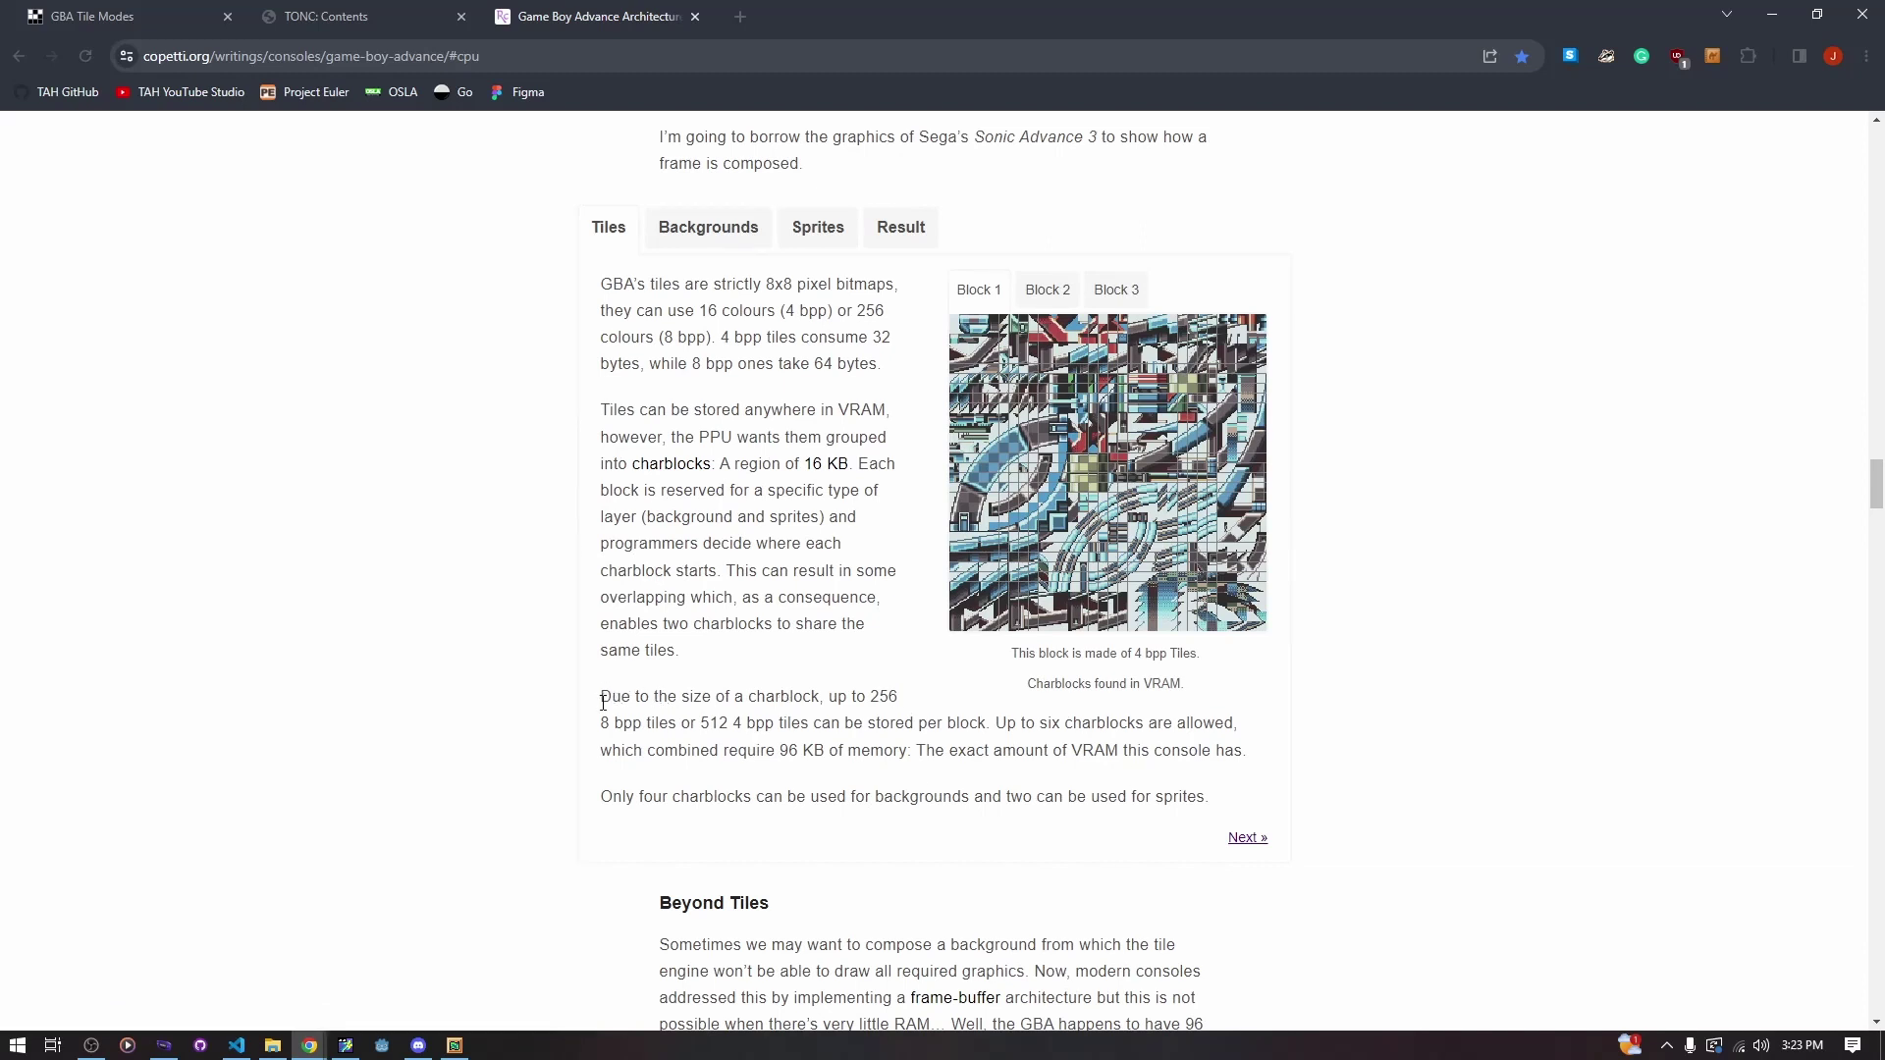
{"action": "left_click_drag", "start_coordinate": [603, 699], "coordinate": [1268, 756]}
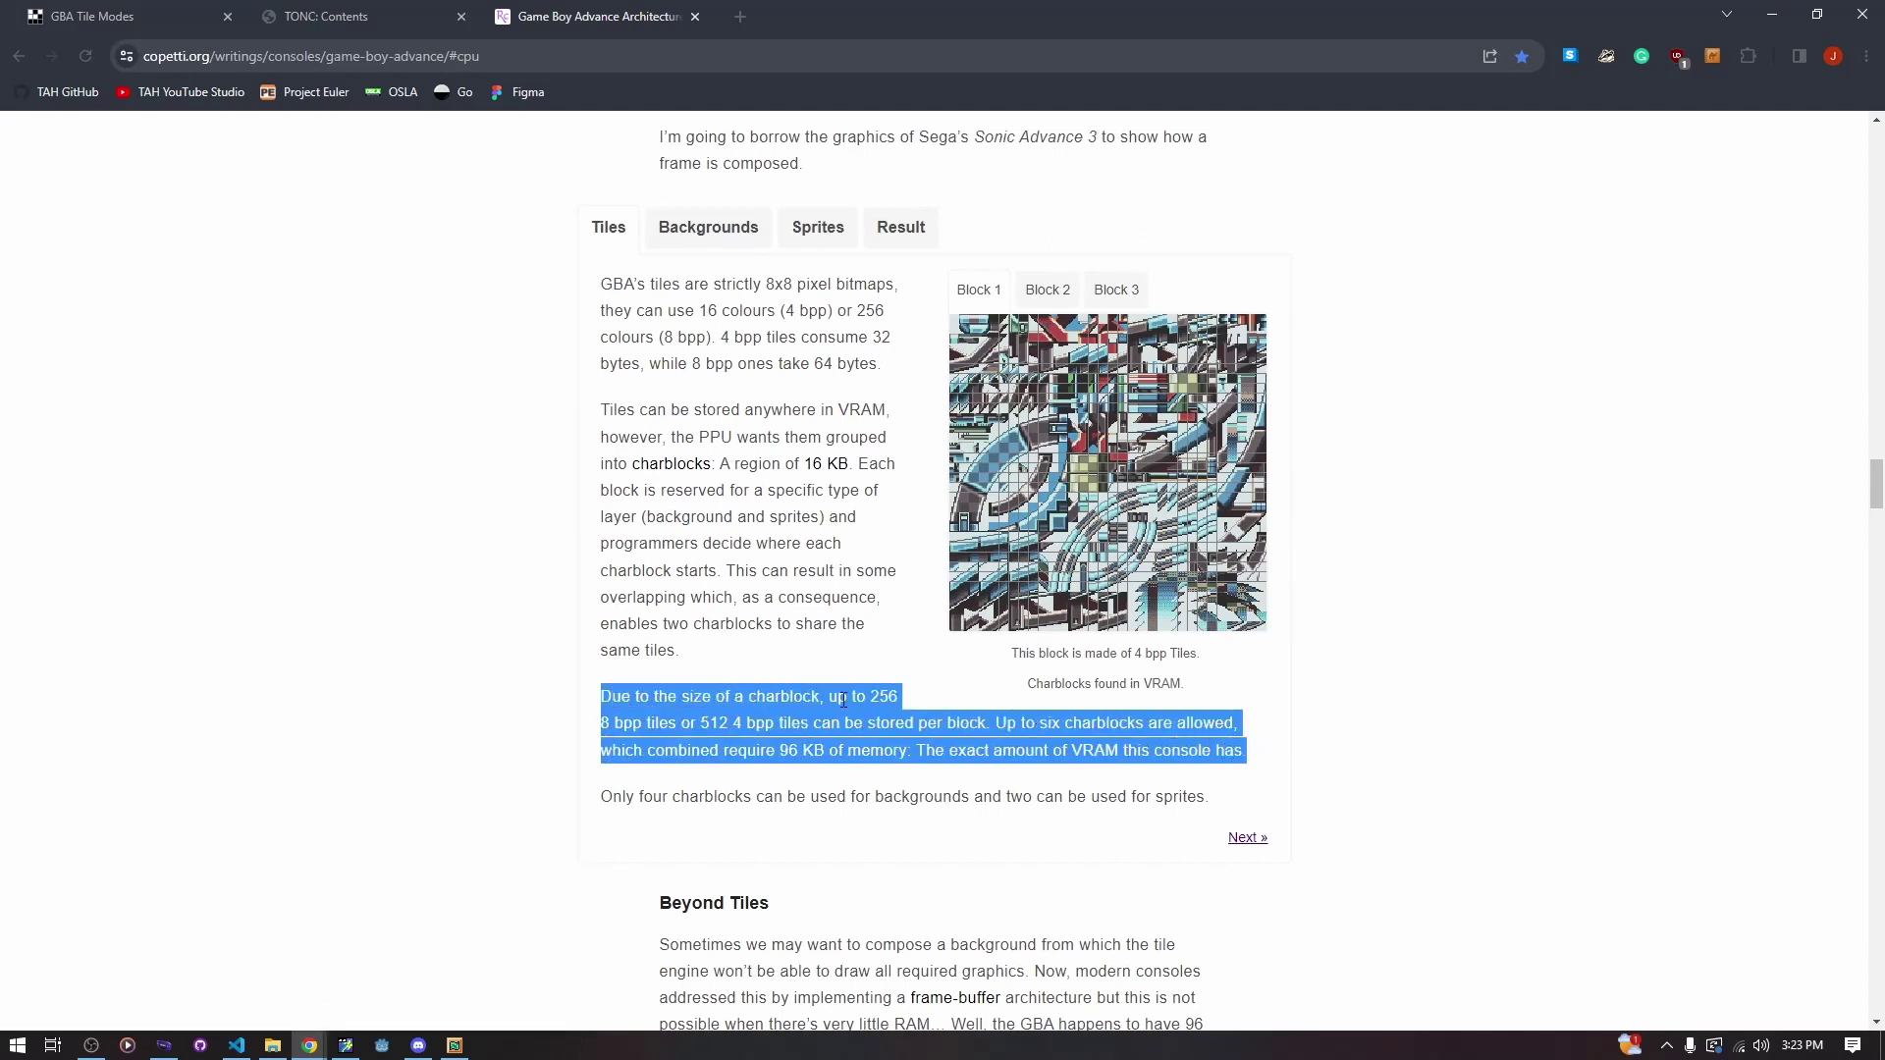
Switch to the GBA Tile Modes notes tab
{"action": "scroll", "coordinate": [786, 511], "scroll_direction": "up", "scroll_amount": 10}
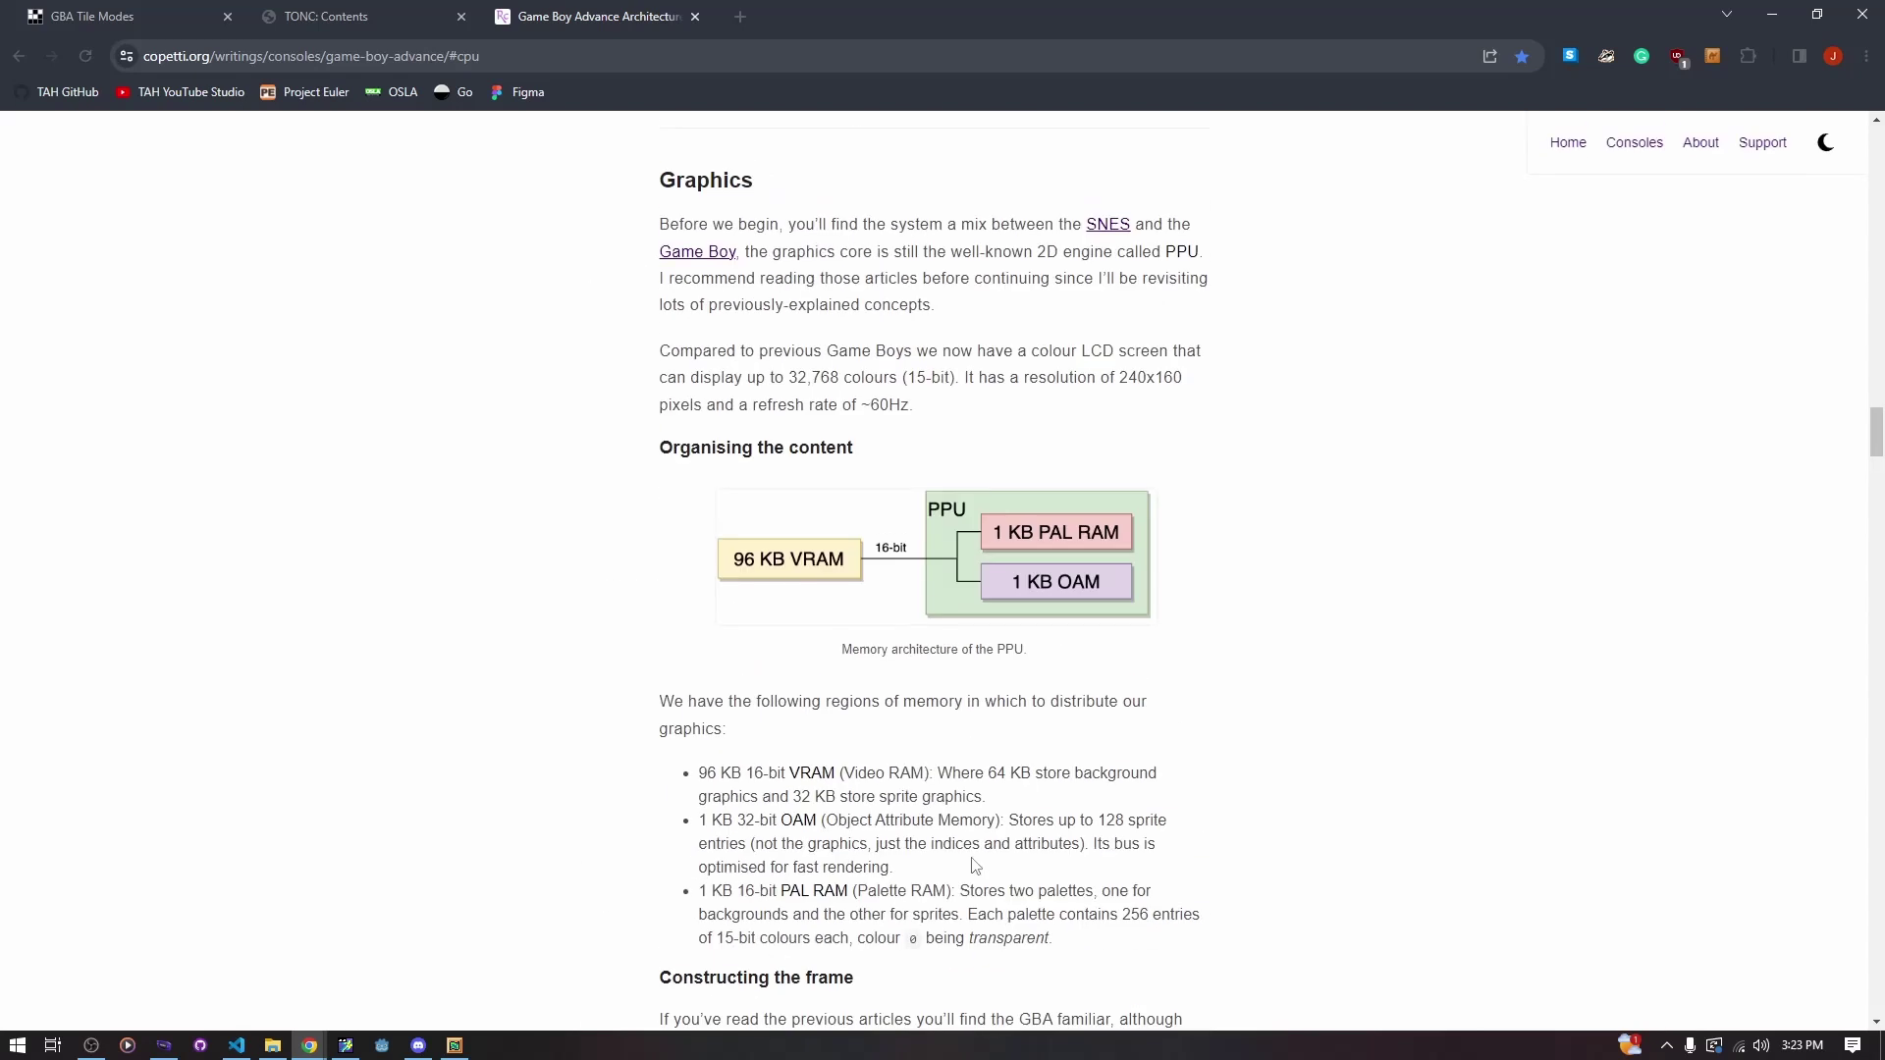
{"action": "scroll", "coordinate": [815, 578], "scroll_direction": "down", "scroll_amount": 6}
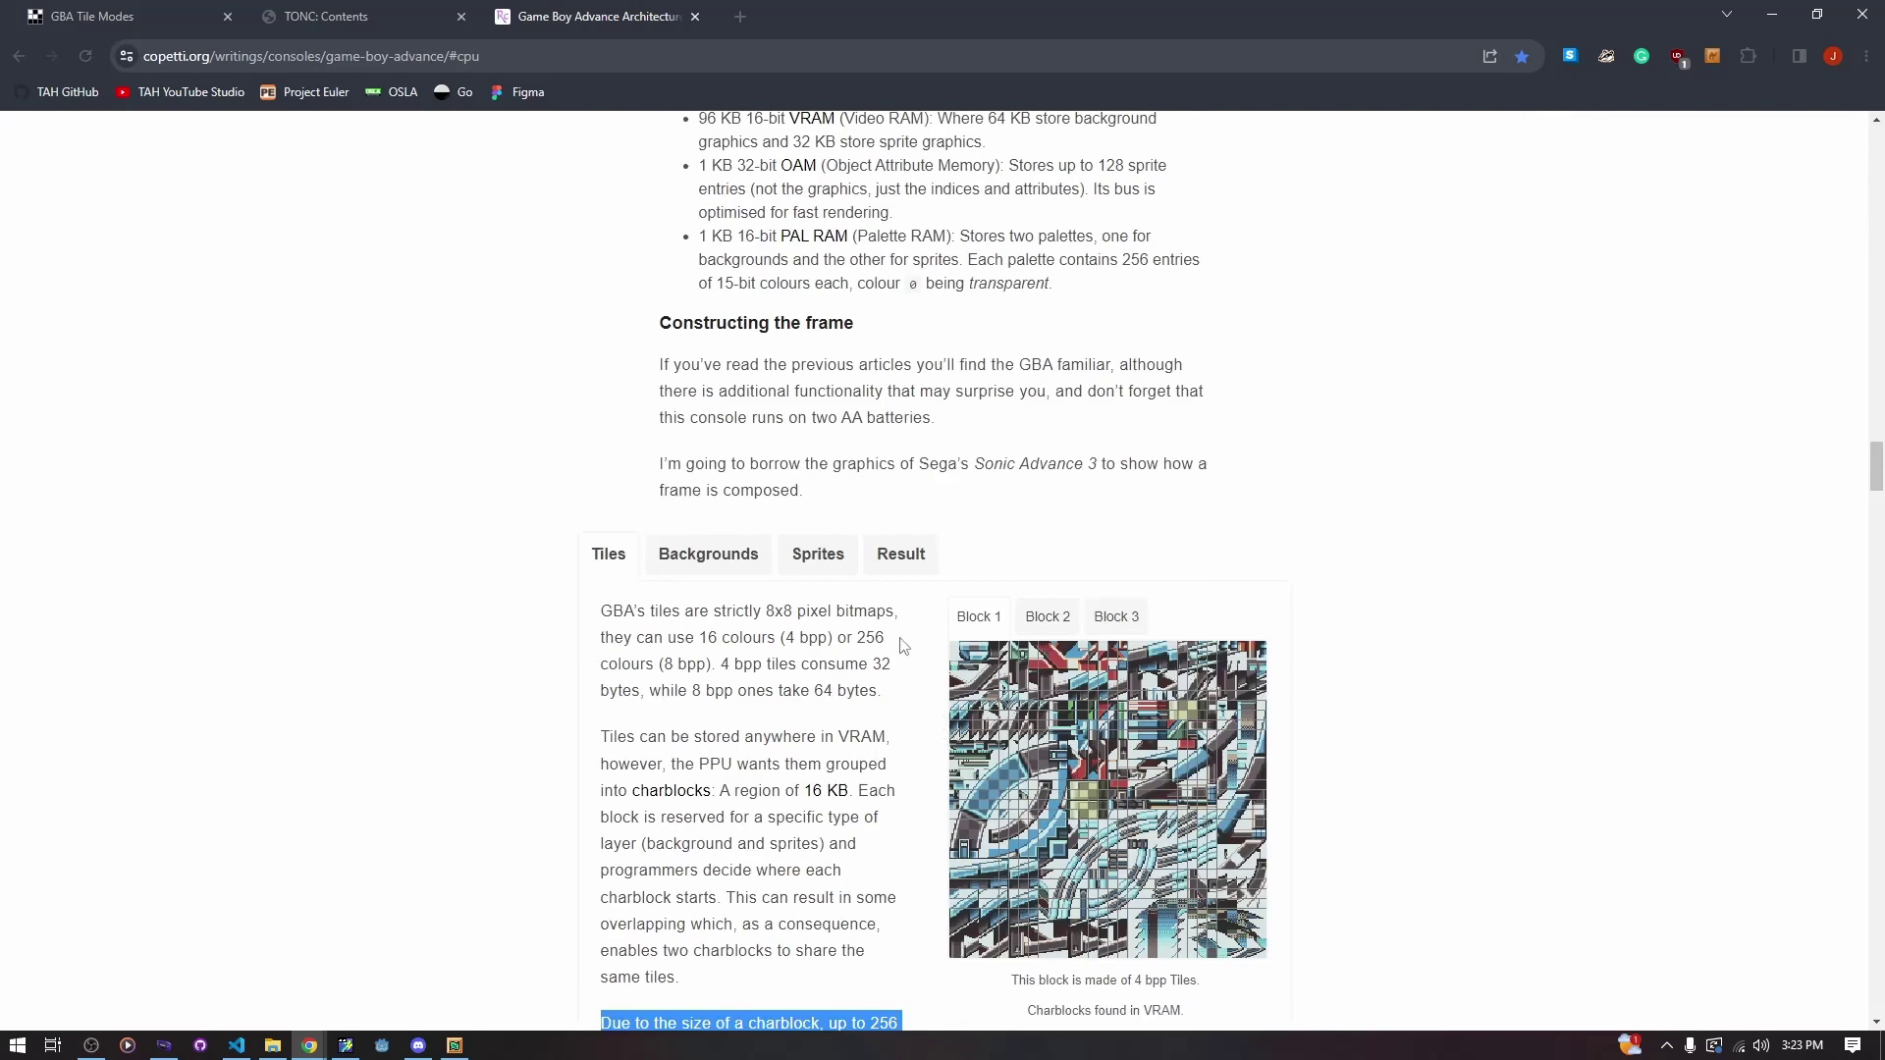
{"action": "scroll", "coordinate": [815, 578], "scroll_direction": "up", "scroll_amount": 3}
{"action": "left_click", "coordinate": [95, 8]}
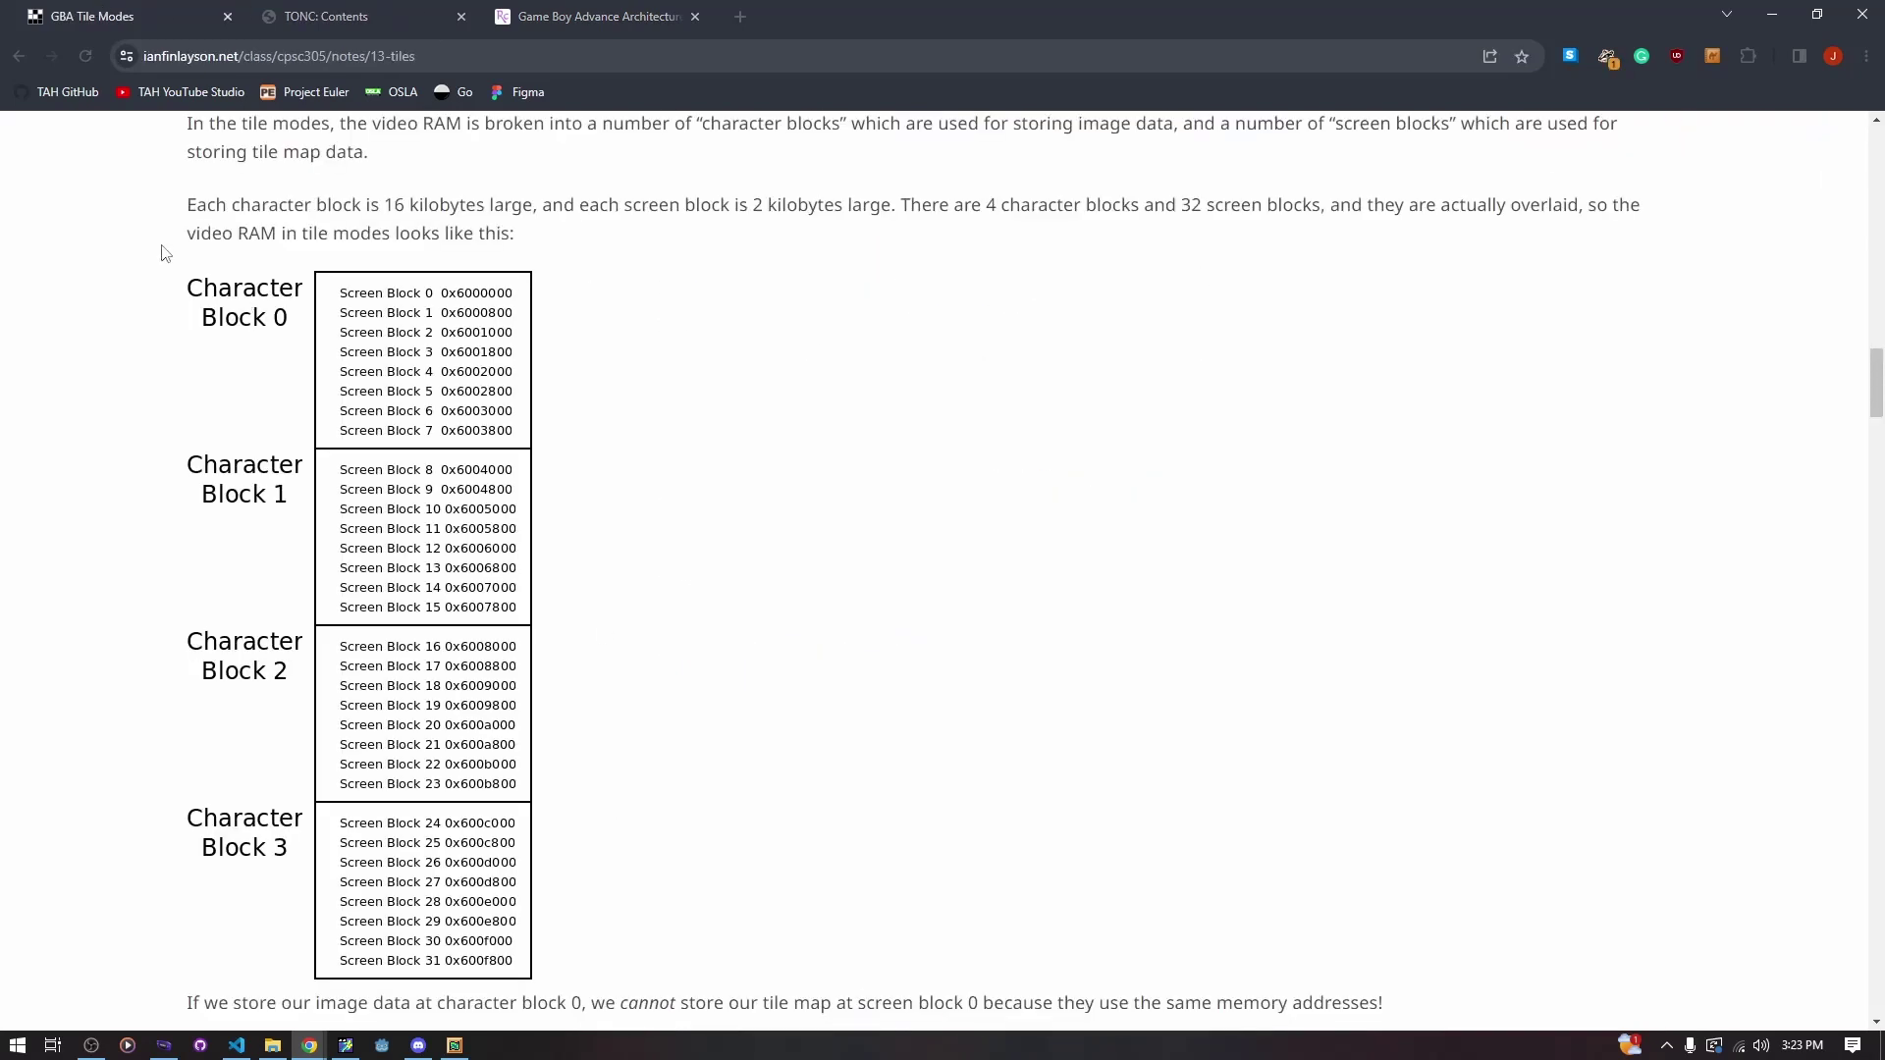
Look over the Tile Modes character block description and diagram, then go back to the article
{"action": "left_click_drag", "start_coordinate": [172, 219], "coordinate": [571, 926]}
{"action": "left_click", "coordinate": [655, 789]}
{"action": "left_click", "coordinate": [590, 15]}
Highlight the 256-tile charblock limit in the Tiles section, then switch back to GraphicsGale
{"action": "scroll", "coordinate": [961, 603], "scroll_direction": "down", "scroll_amount": 6}
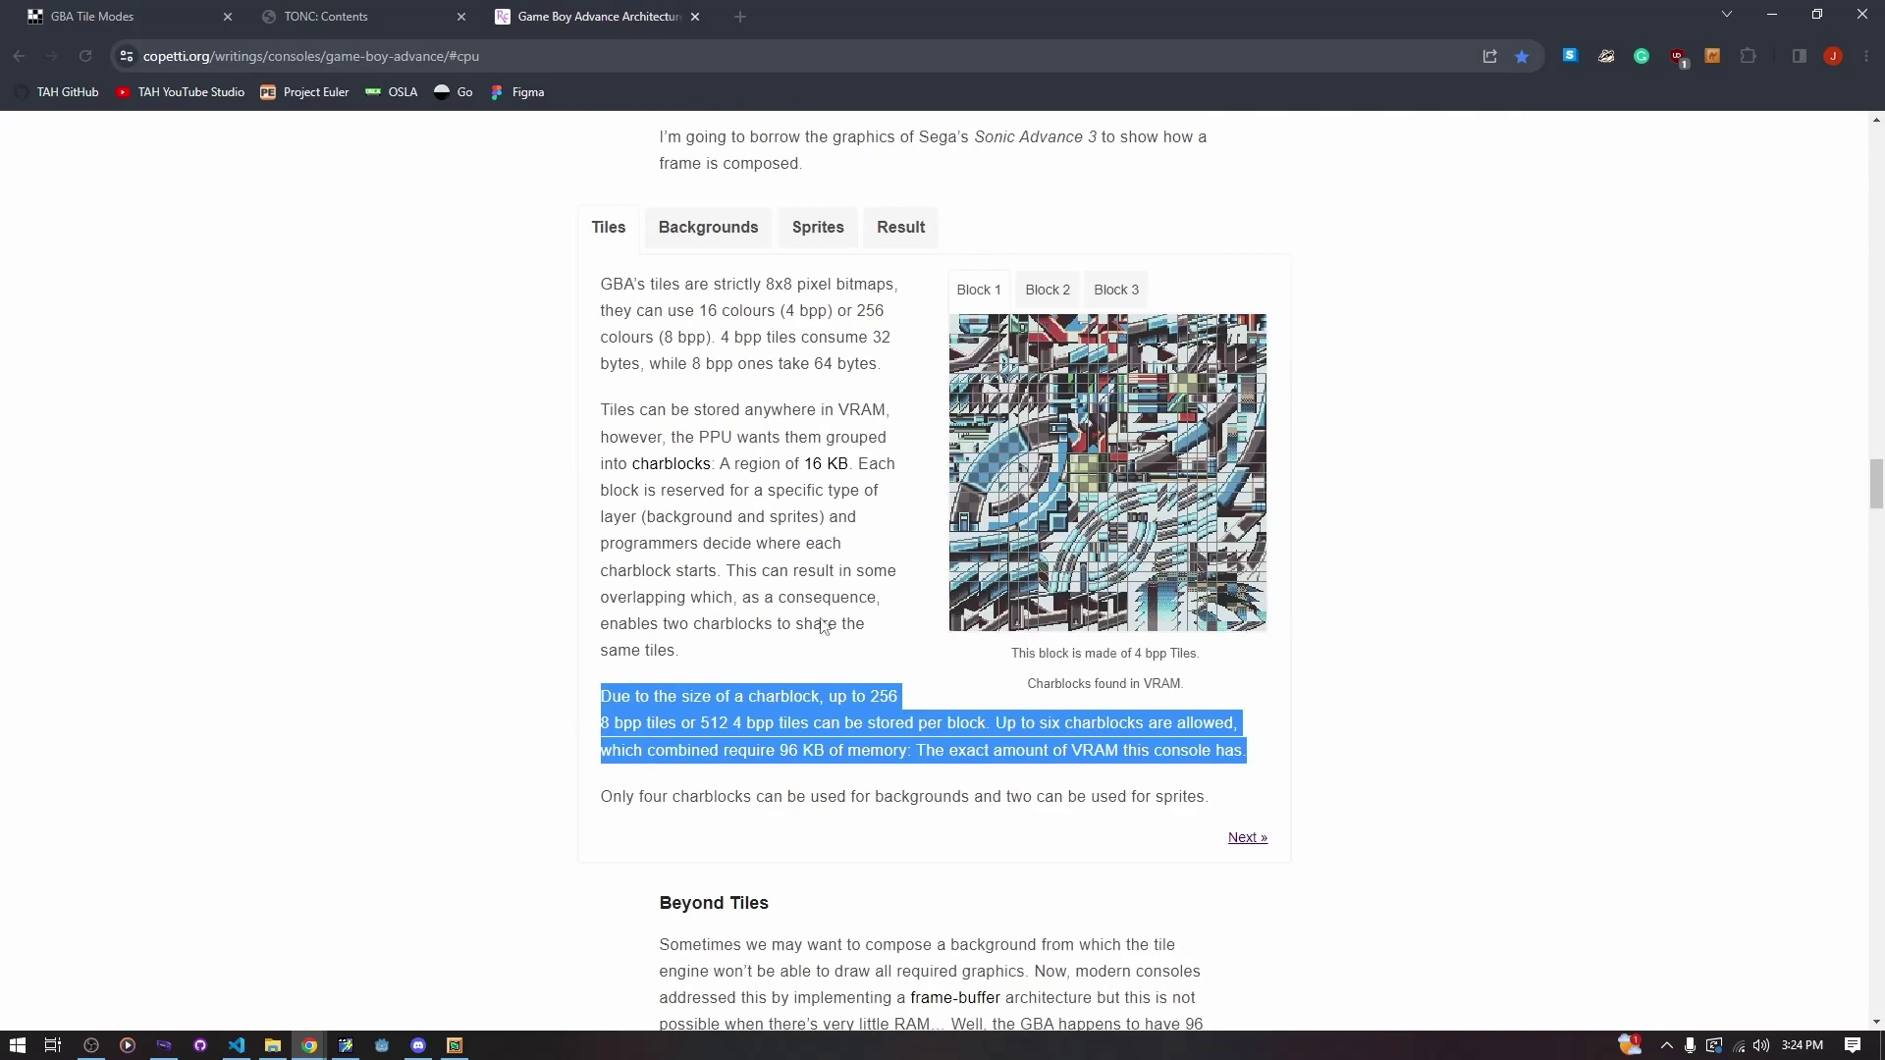
{"action": "left_click", "coordinate": [744, 705]}
{"action": "double_click", "coordinate": [881, 696]}
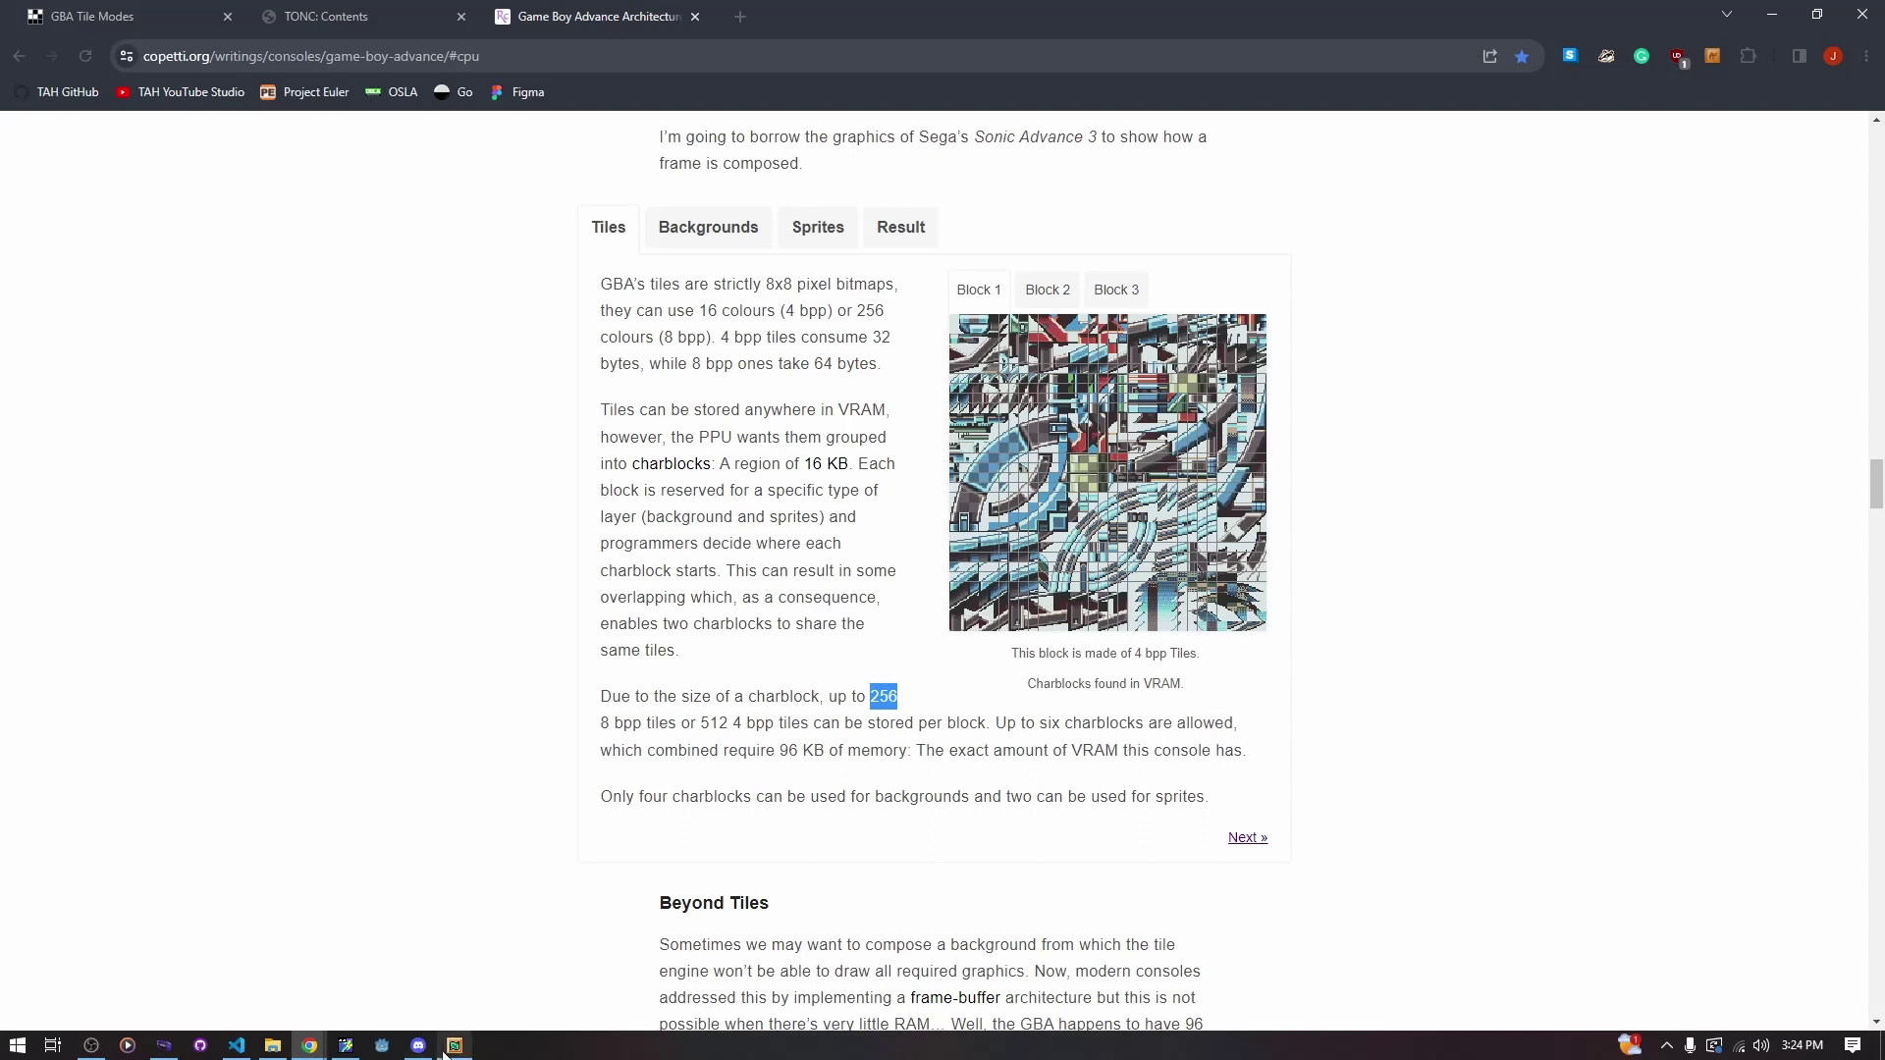
{"action": "left_click", "coordinate": [346, 1047]}
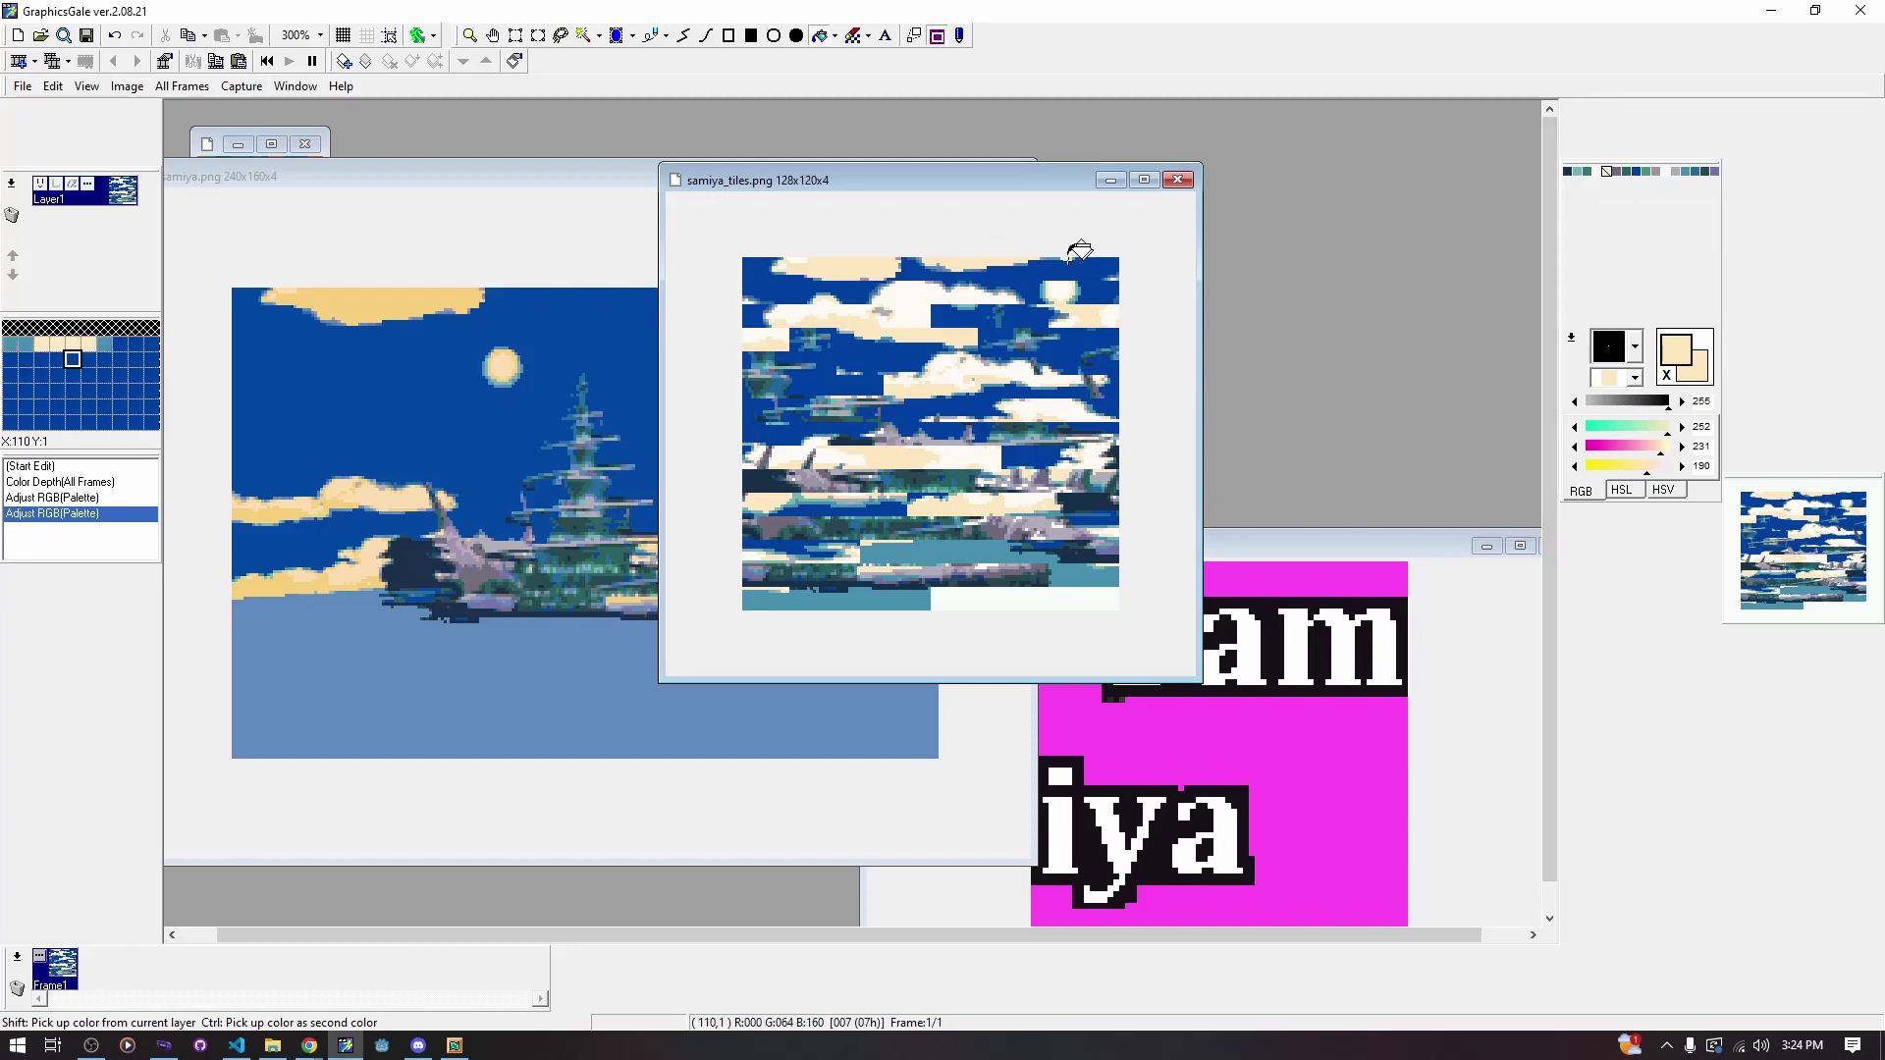
Drag the samiya_tiles.png tileset window left and down, in front of the ship scene
{"action": "left_click_drag", "start_coordinate": [995, 180], "coordinate": [1036, 214]}
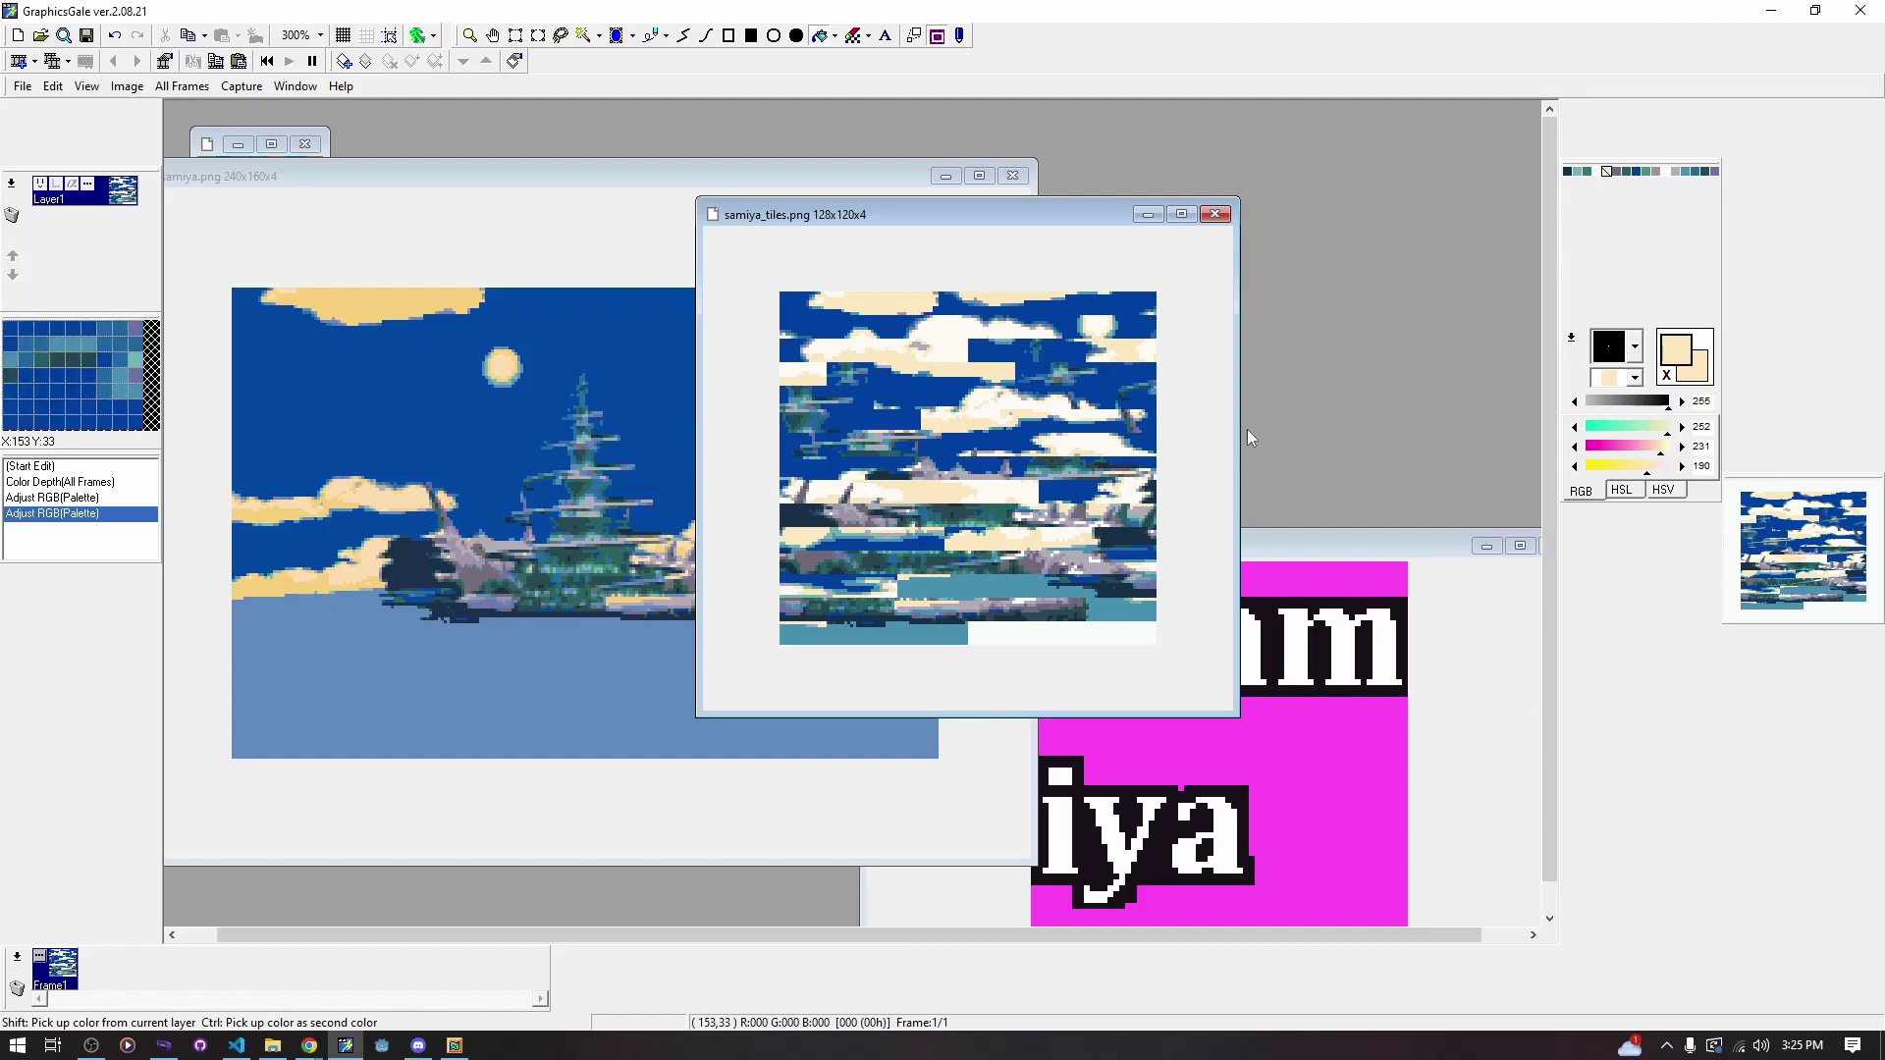
Nudge the tileset window right and bring the samiya.png ship scene back to the front
{"action": "left_click_drag", "start_coordinate": [1048, 211], "coordinate": [1121, 210]}
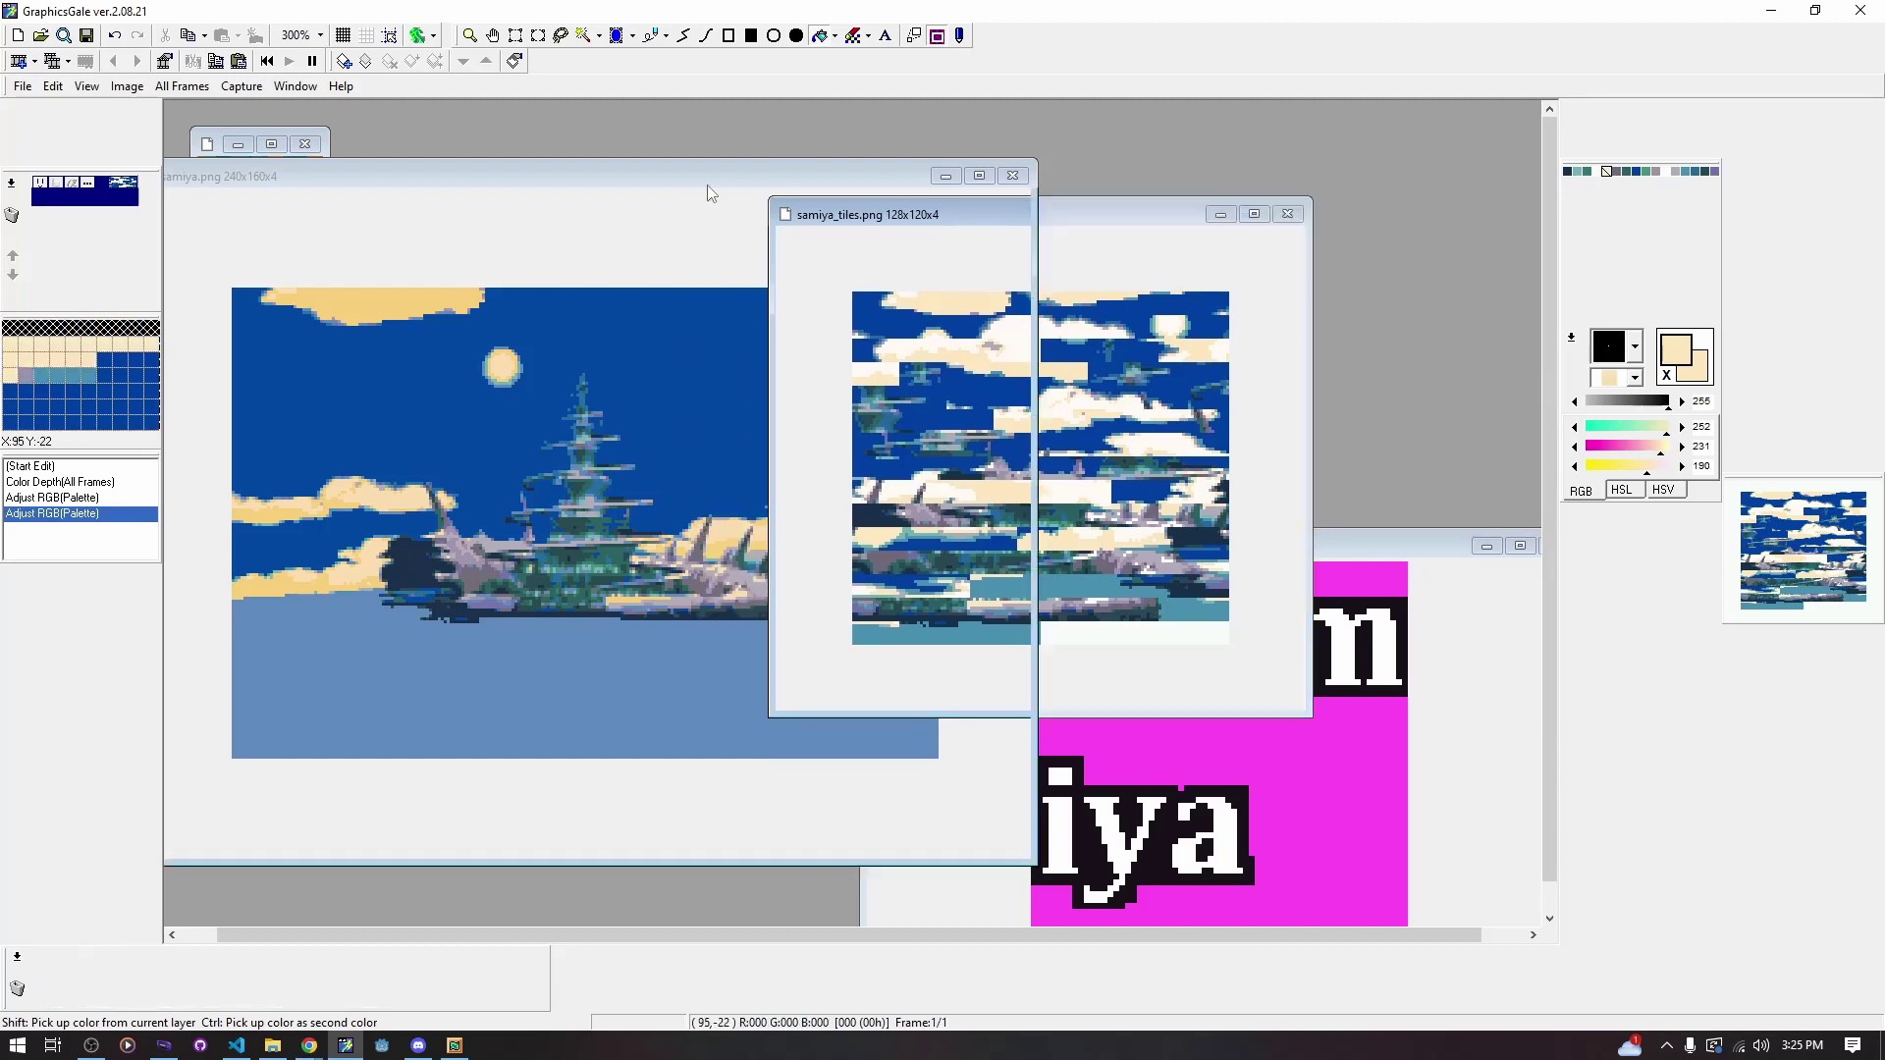
{"action": "left_click", "coordinate": [707, 184]}
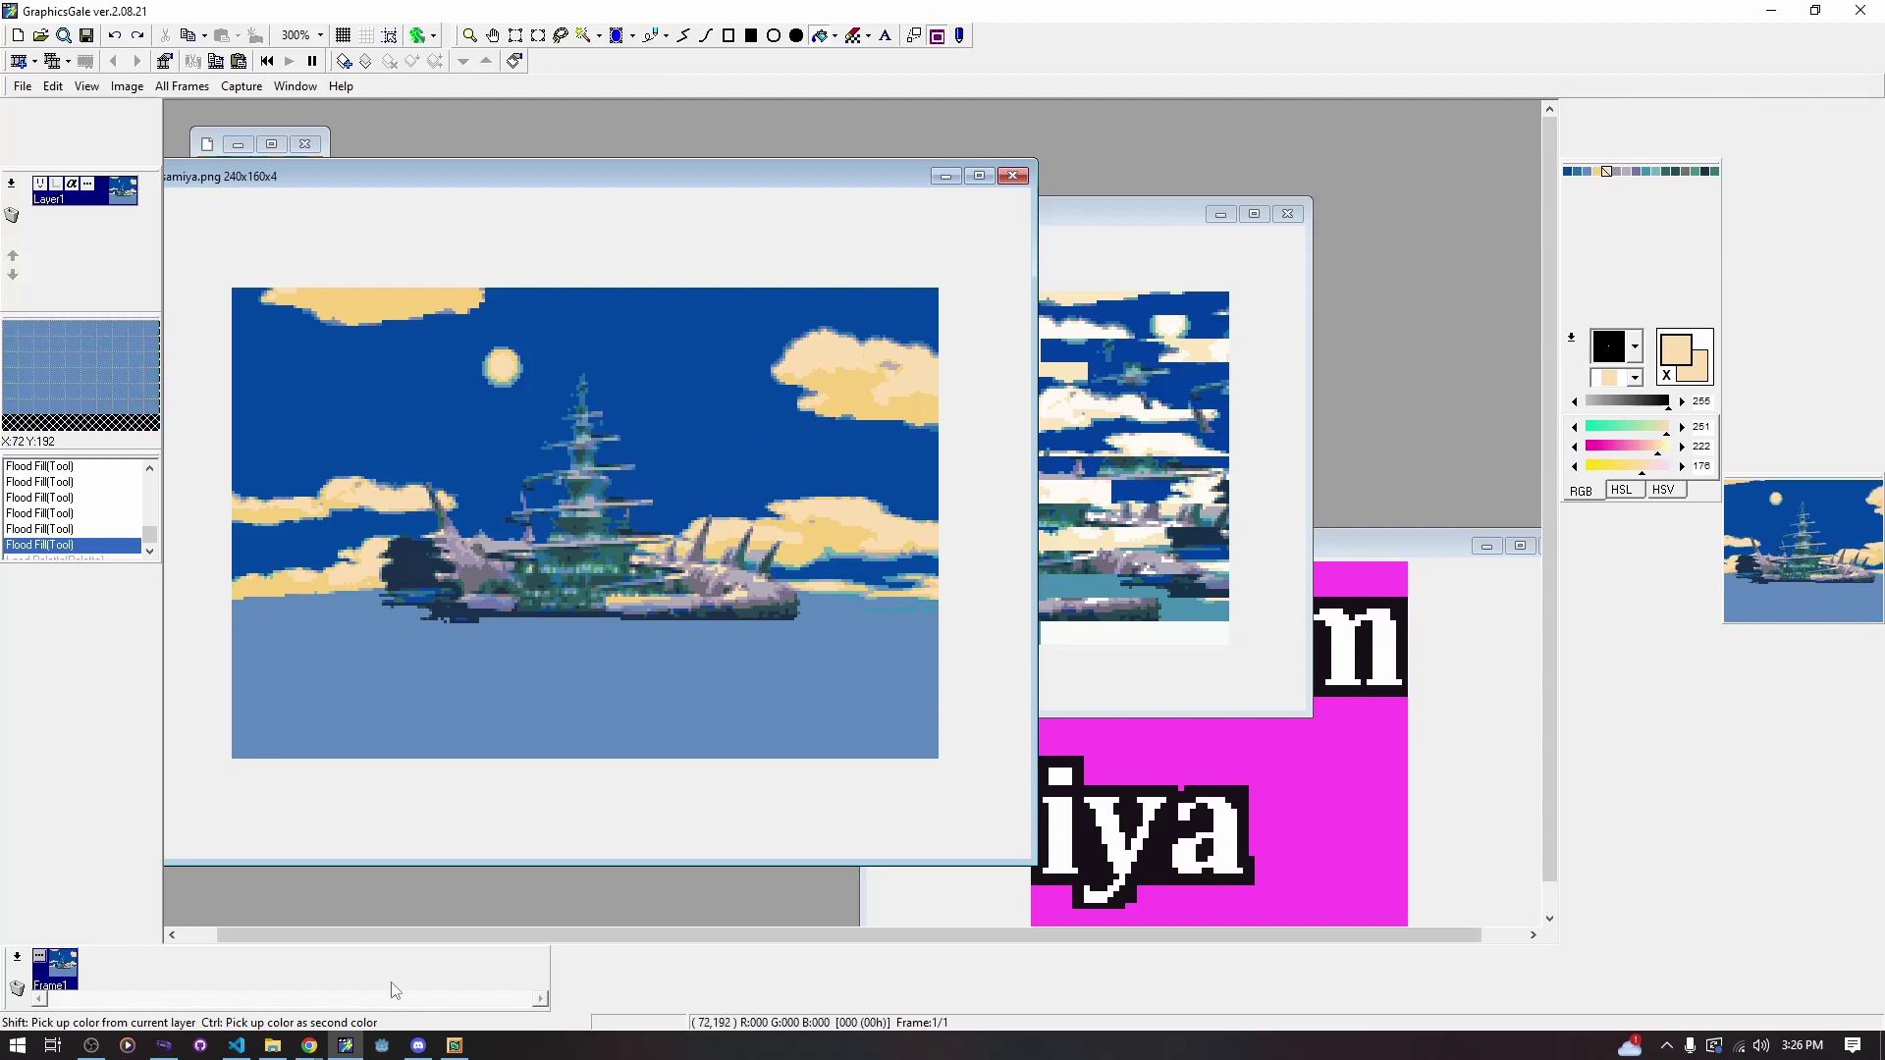
Back in the article, clear the 256 highlight and view the Block 2 and Block 1 charblock tiles
{"action": "left_click", "coordinate": [349, 1051]}
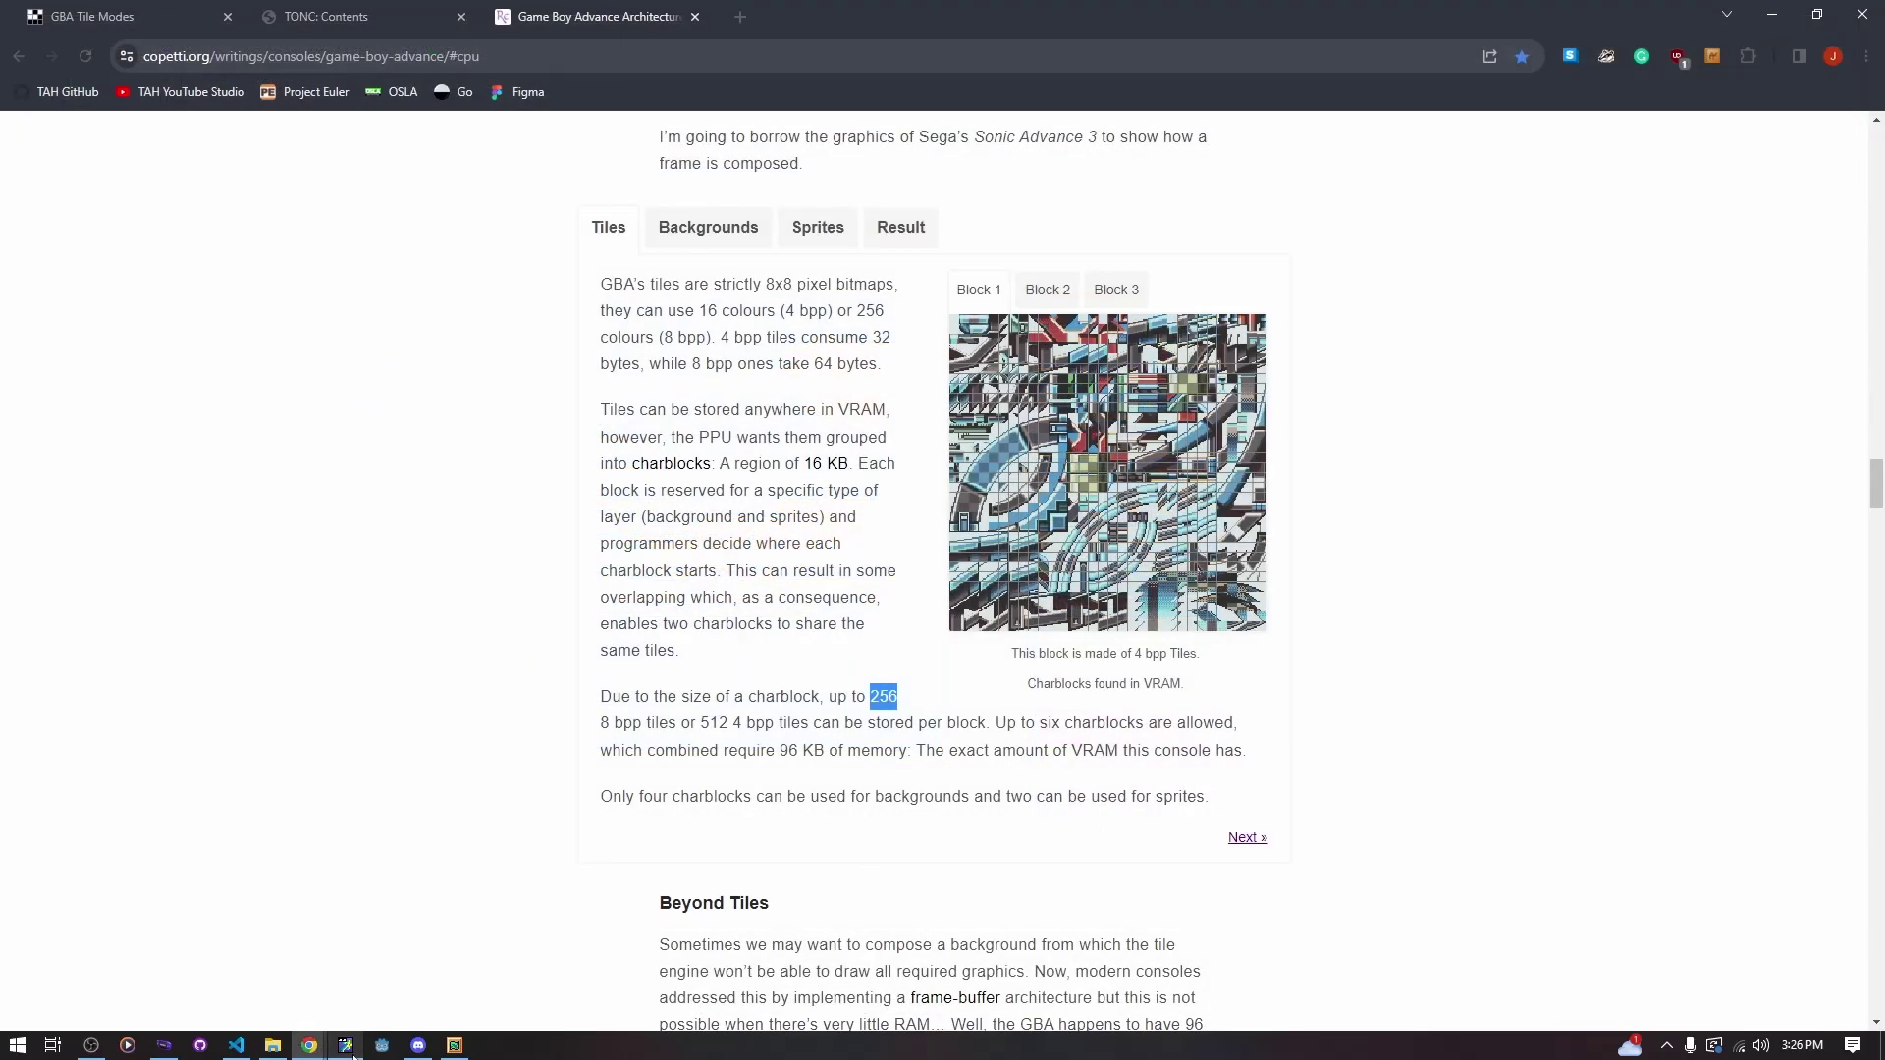
{"action": "left_click", "coordinate": [854, 704]}
{"action": "left_click", "coordinate": [1059, 294]}
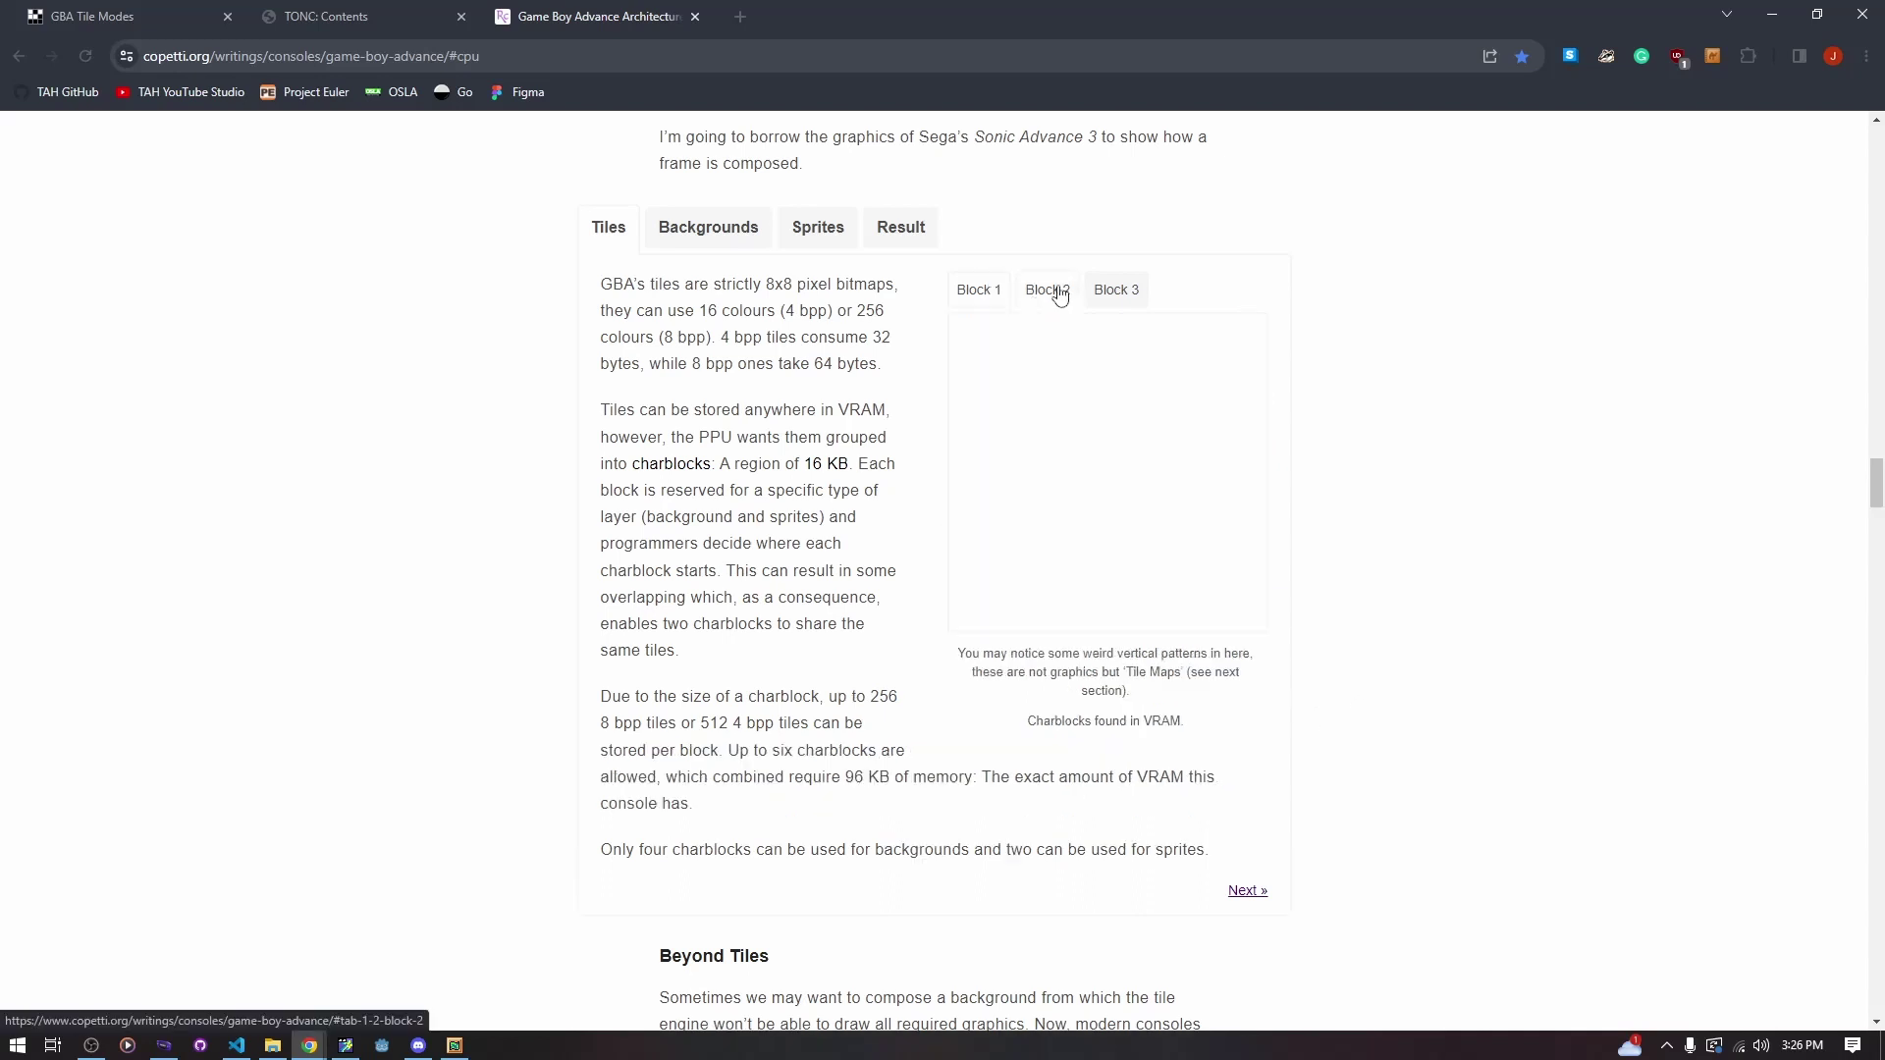
{"action": "left_click", "coordinate": [989, 288]}
Switch the frame-construction panel to Backgrounds, showing the Modes 0–2 Layer 0 city image
{"action": "scroll", "coordinate": [897, 497], "scroll_direction": "down", "scroll_amount": 10}
{"action": "scroll", "coordinate": [967, 522], "scroll_direction": "up", "scroll_amount": 7}
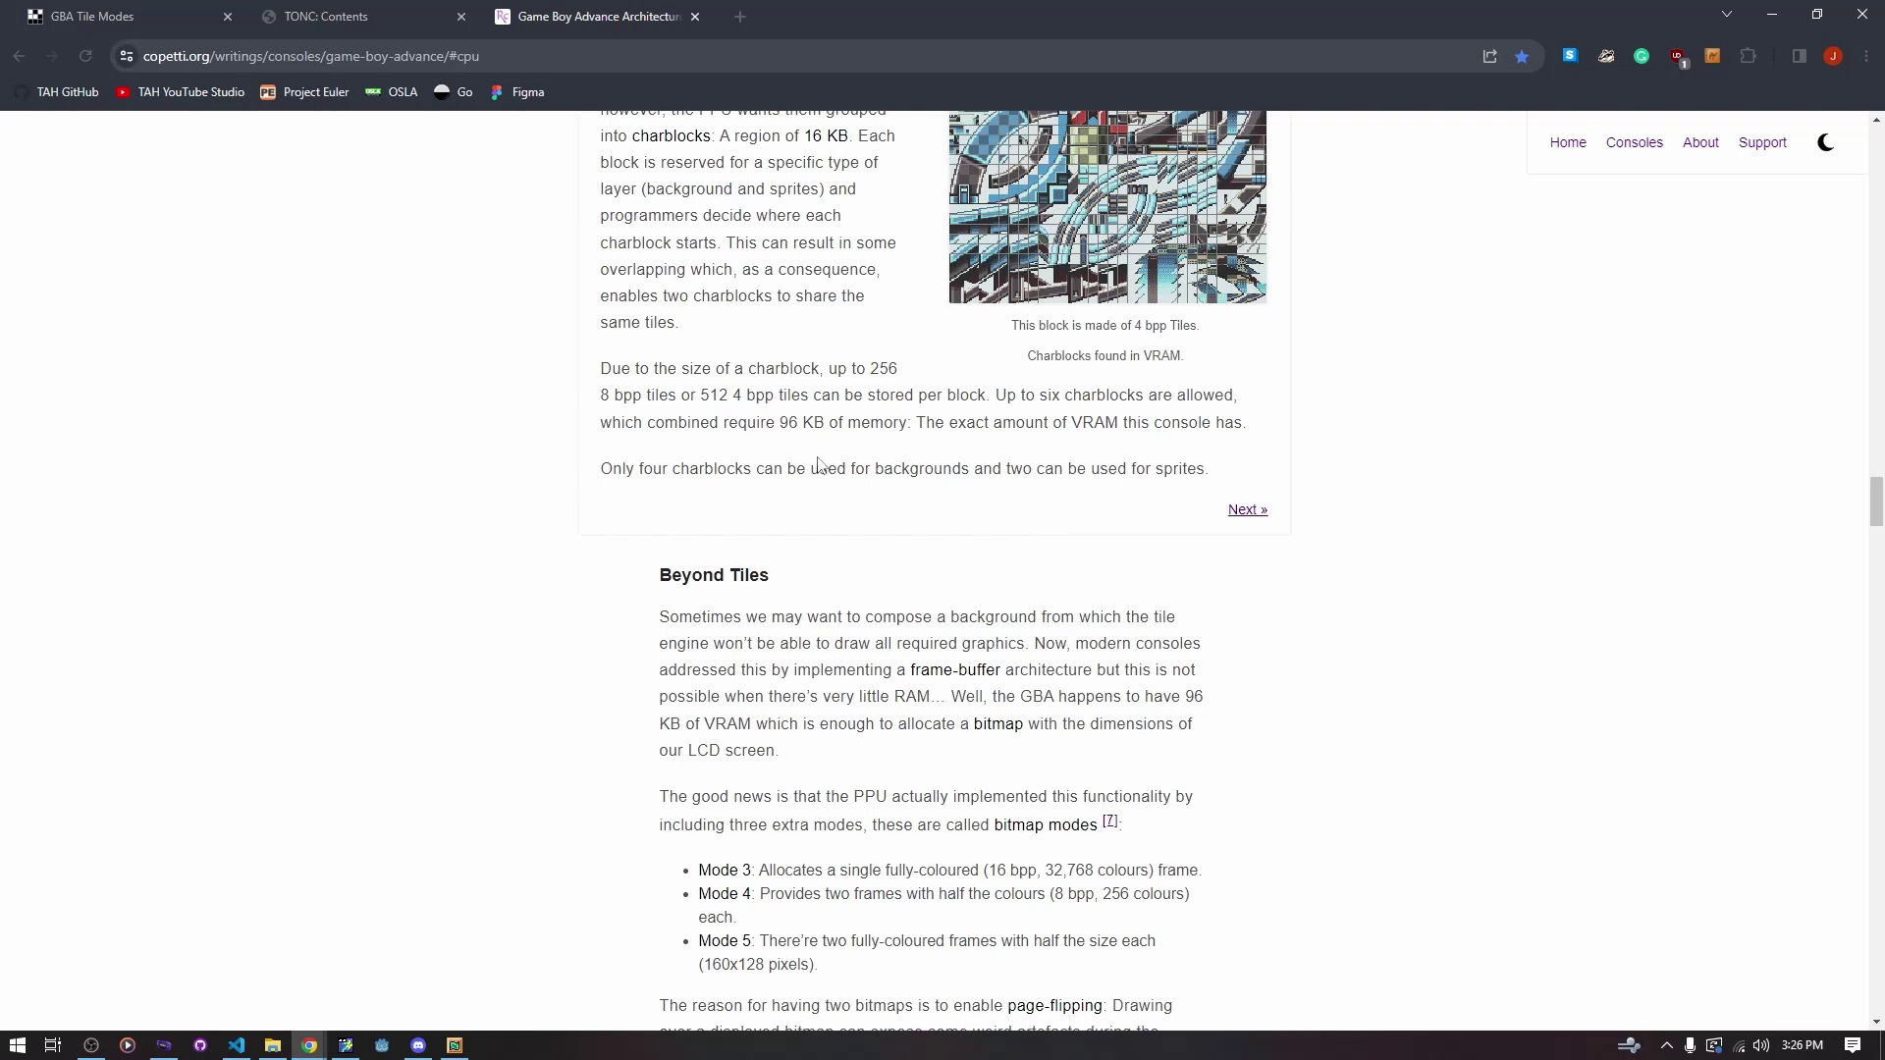
{"action": "scroll", "coordinate": [958, 610], "scroll_direction": "down", "scroll_amount": 3}
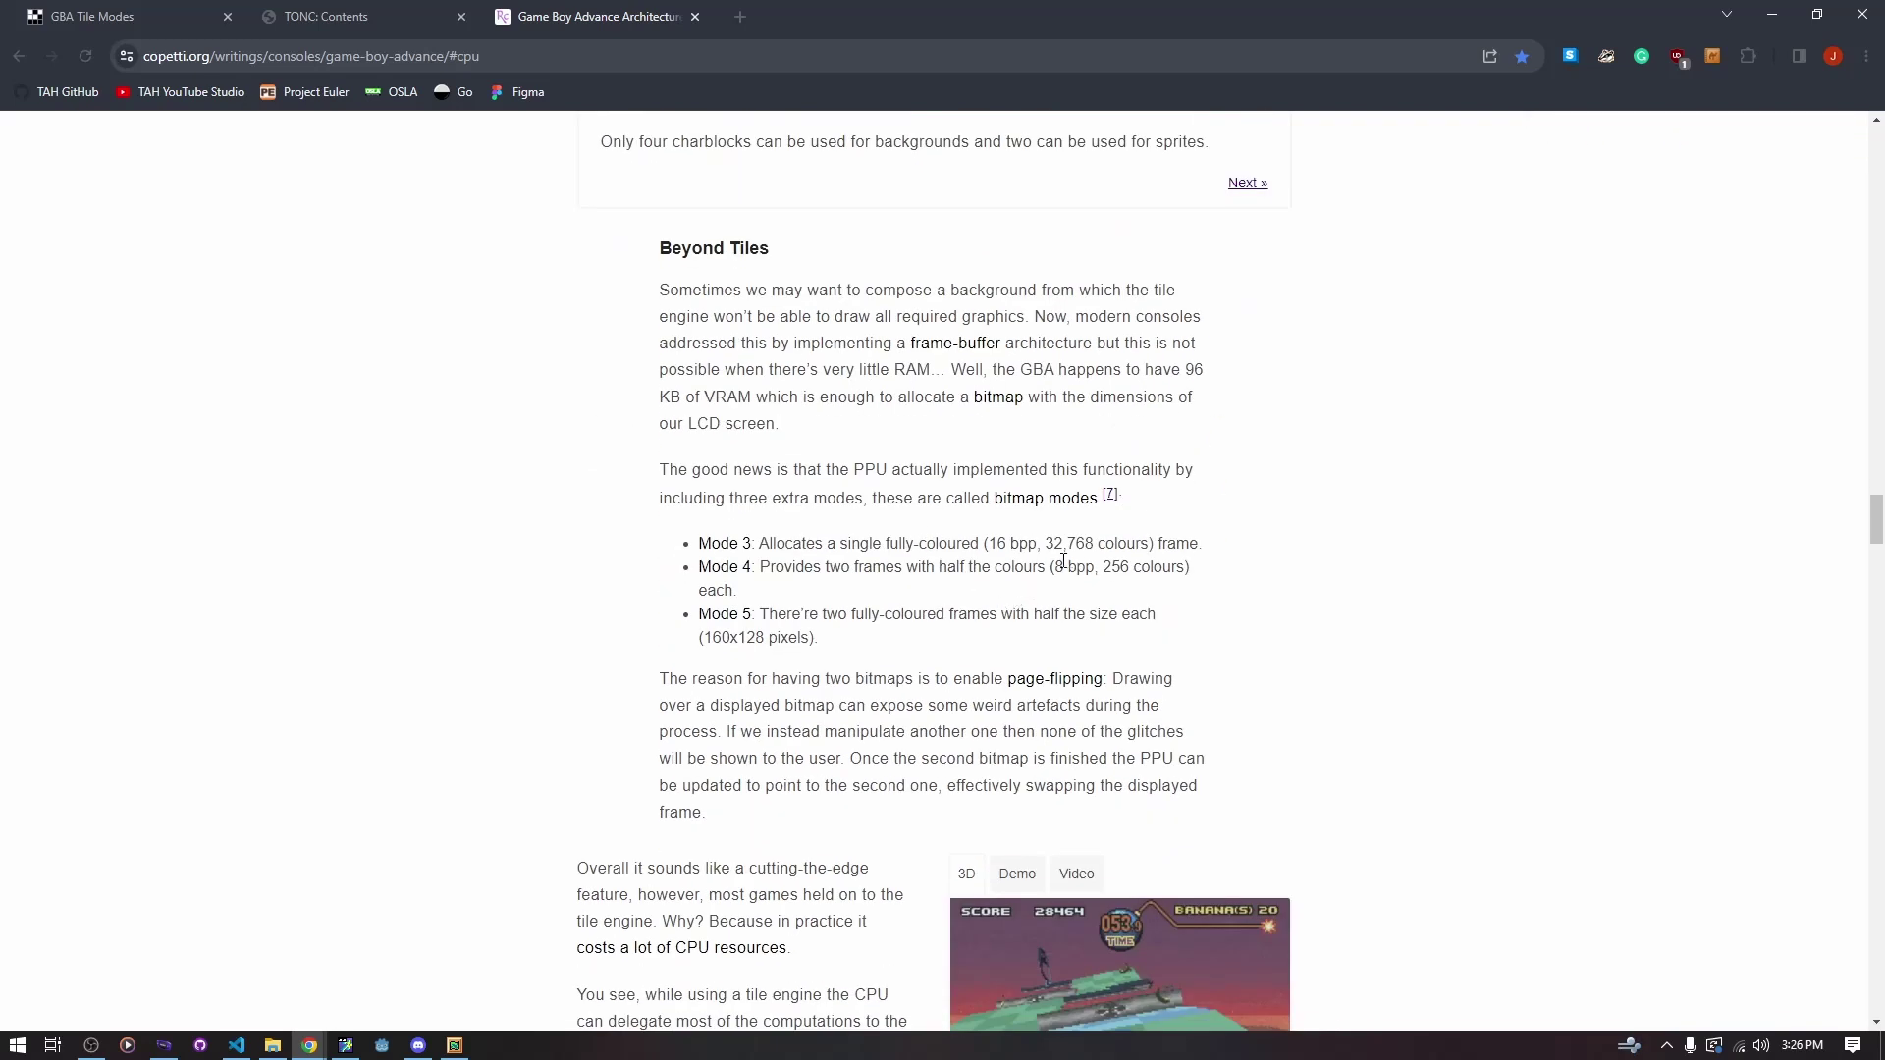
{"action": "scroll", "coordinate": [787, 561], "scroll_direction": "up", "scroll_amount": 9}
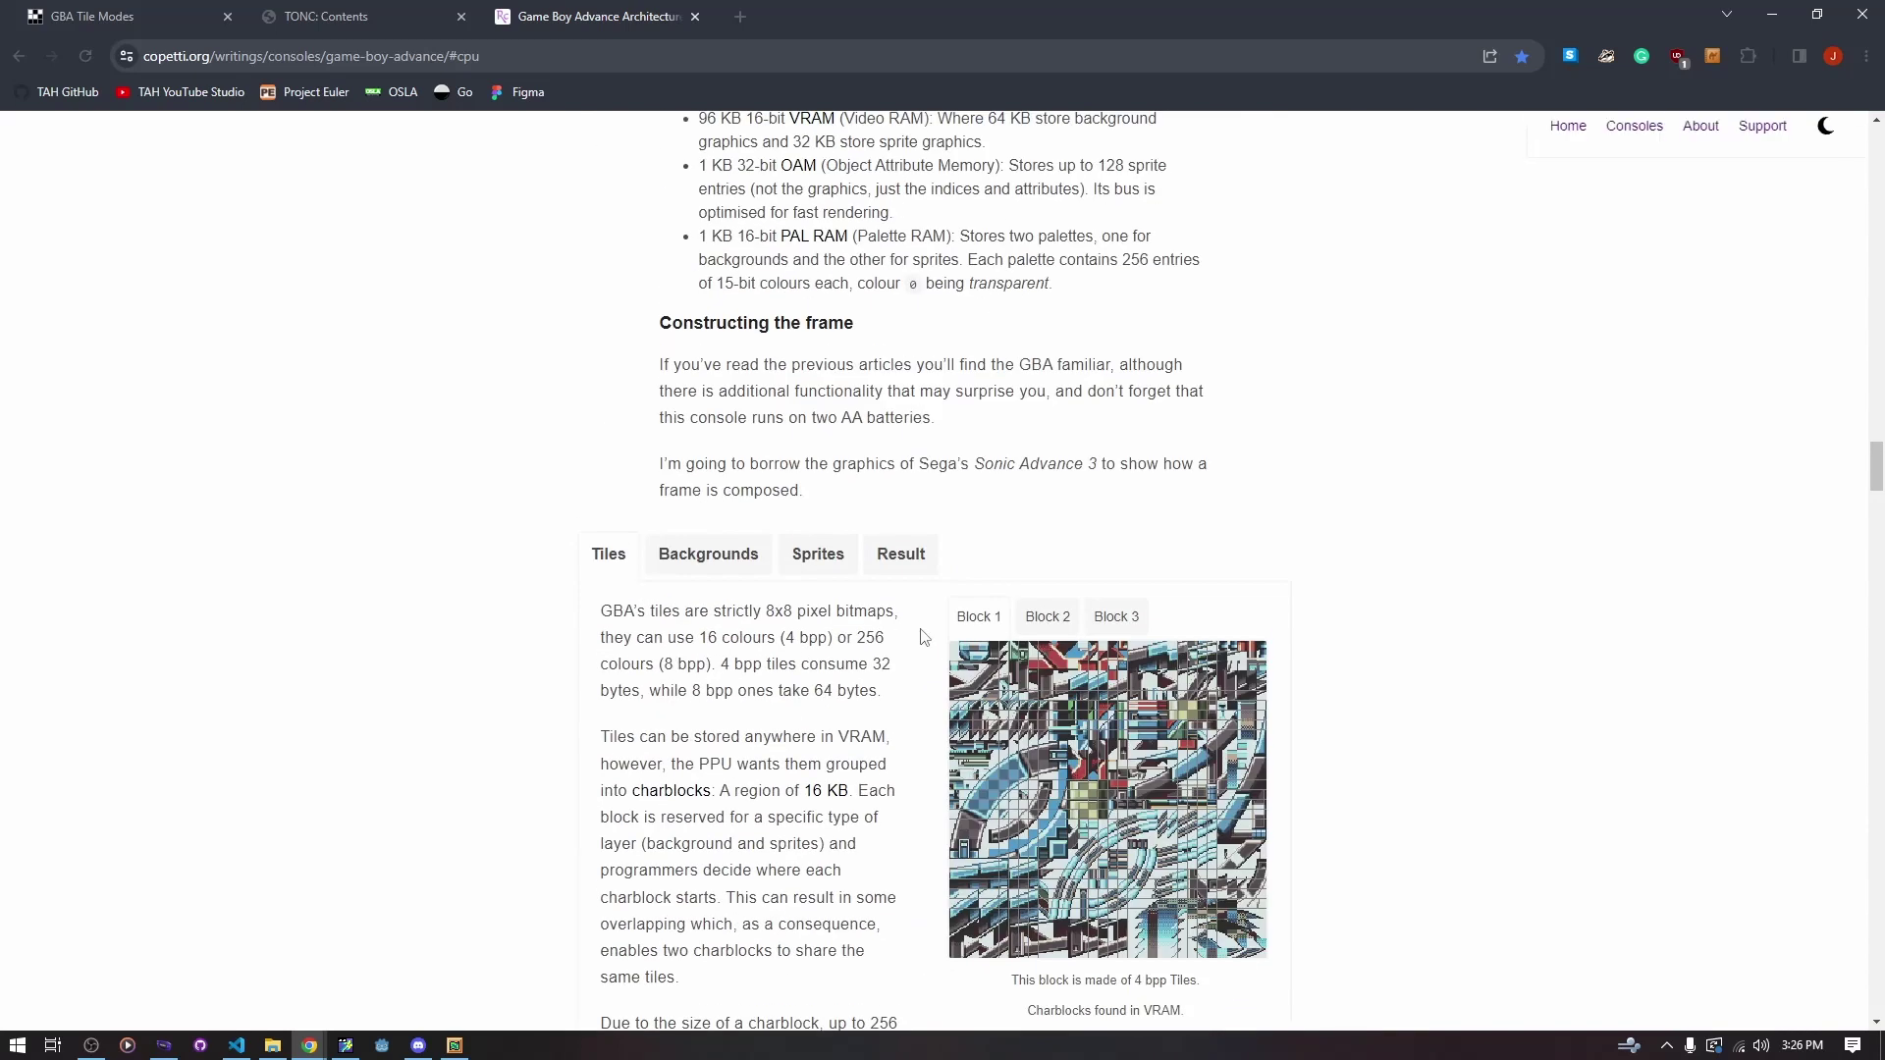
{"action": "scroll", "coordinate": [894, 578], "scroll_direction": "down", "scroll_amount": 3}
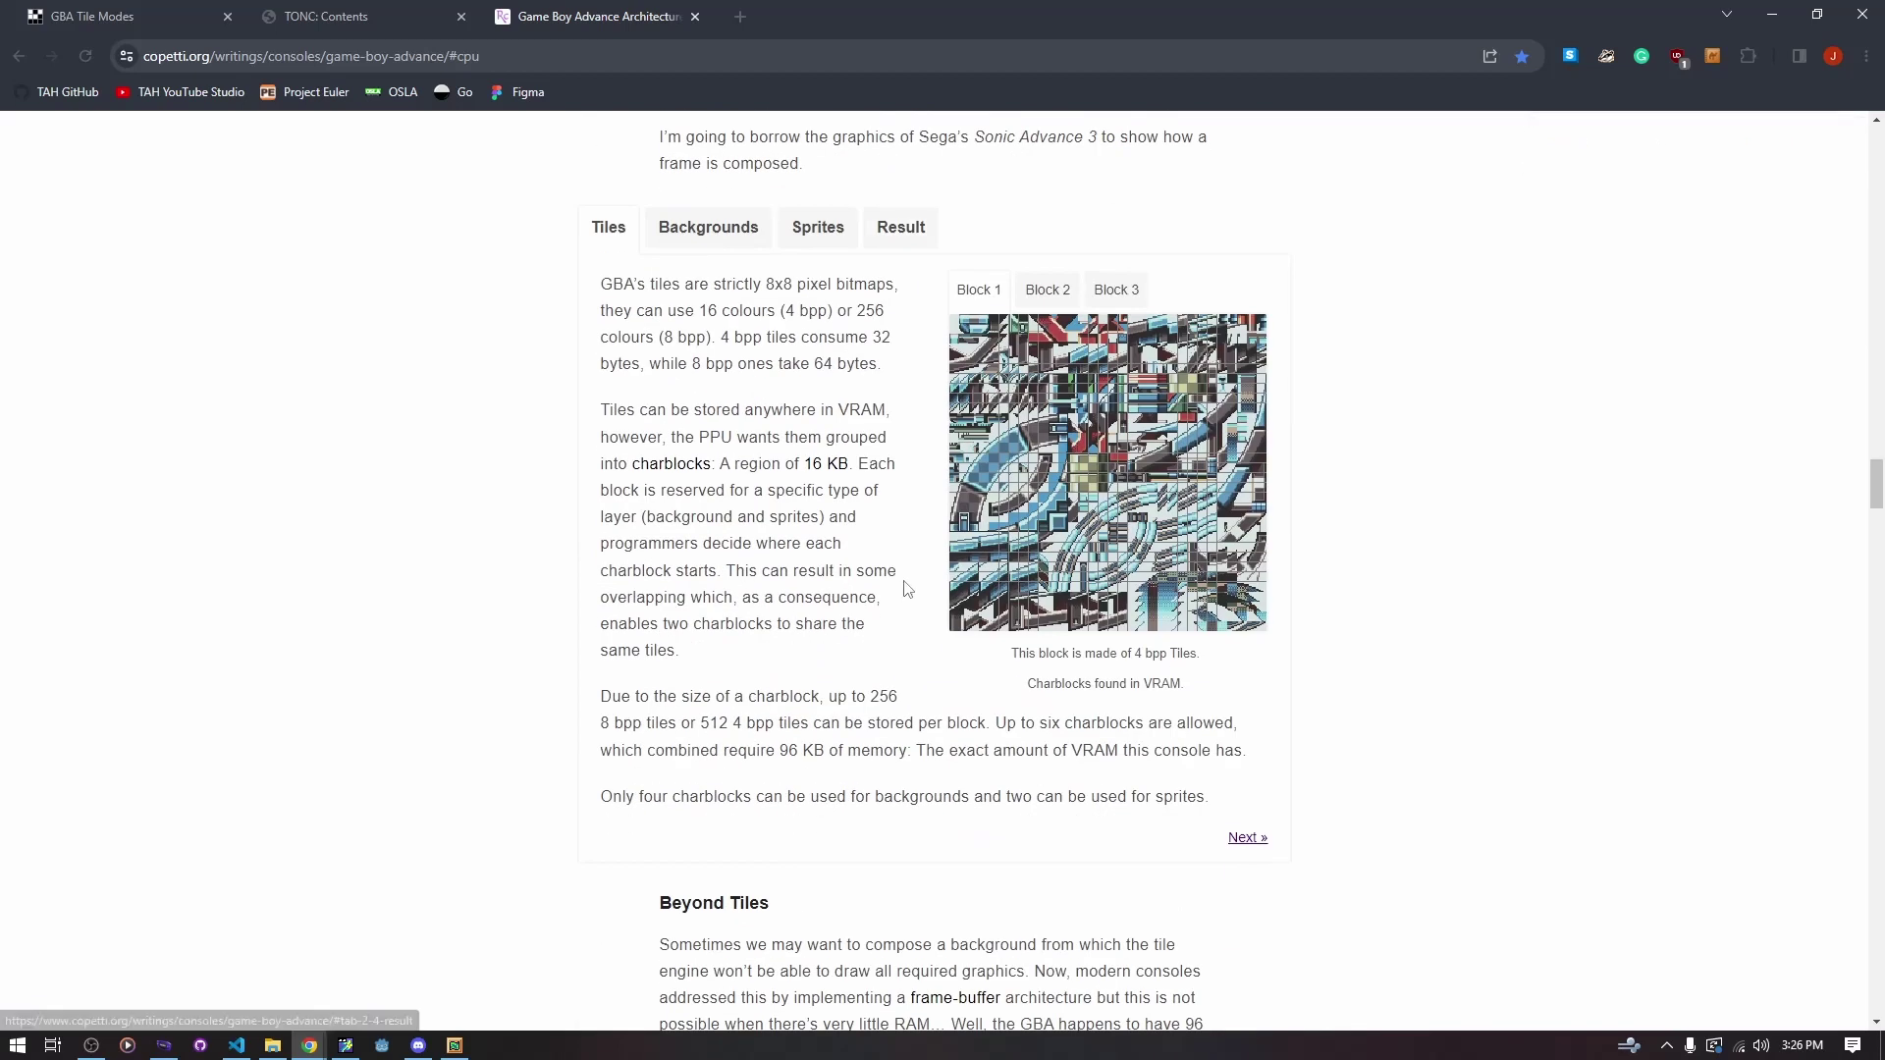
{"action": "scroll", "coordinate": [918, 594], "scroll_direction": "up", "scroll_amount": 15}
{"action": "scroll", "coordinate": [922, 599], "scroll_direction": "up", "scroll_amount": 20}
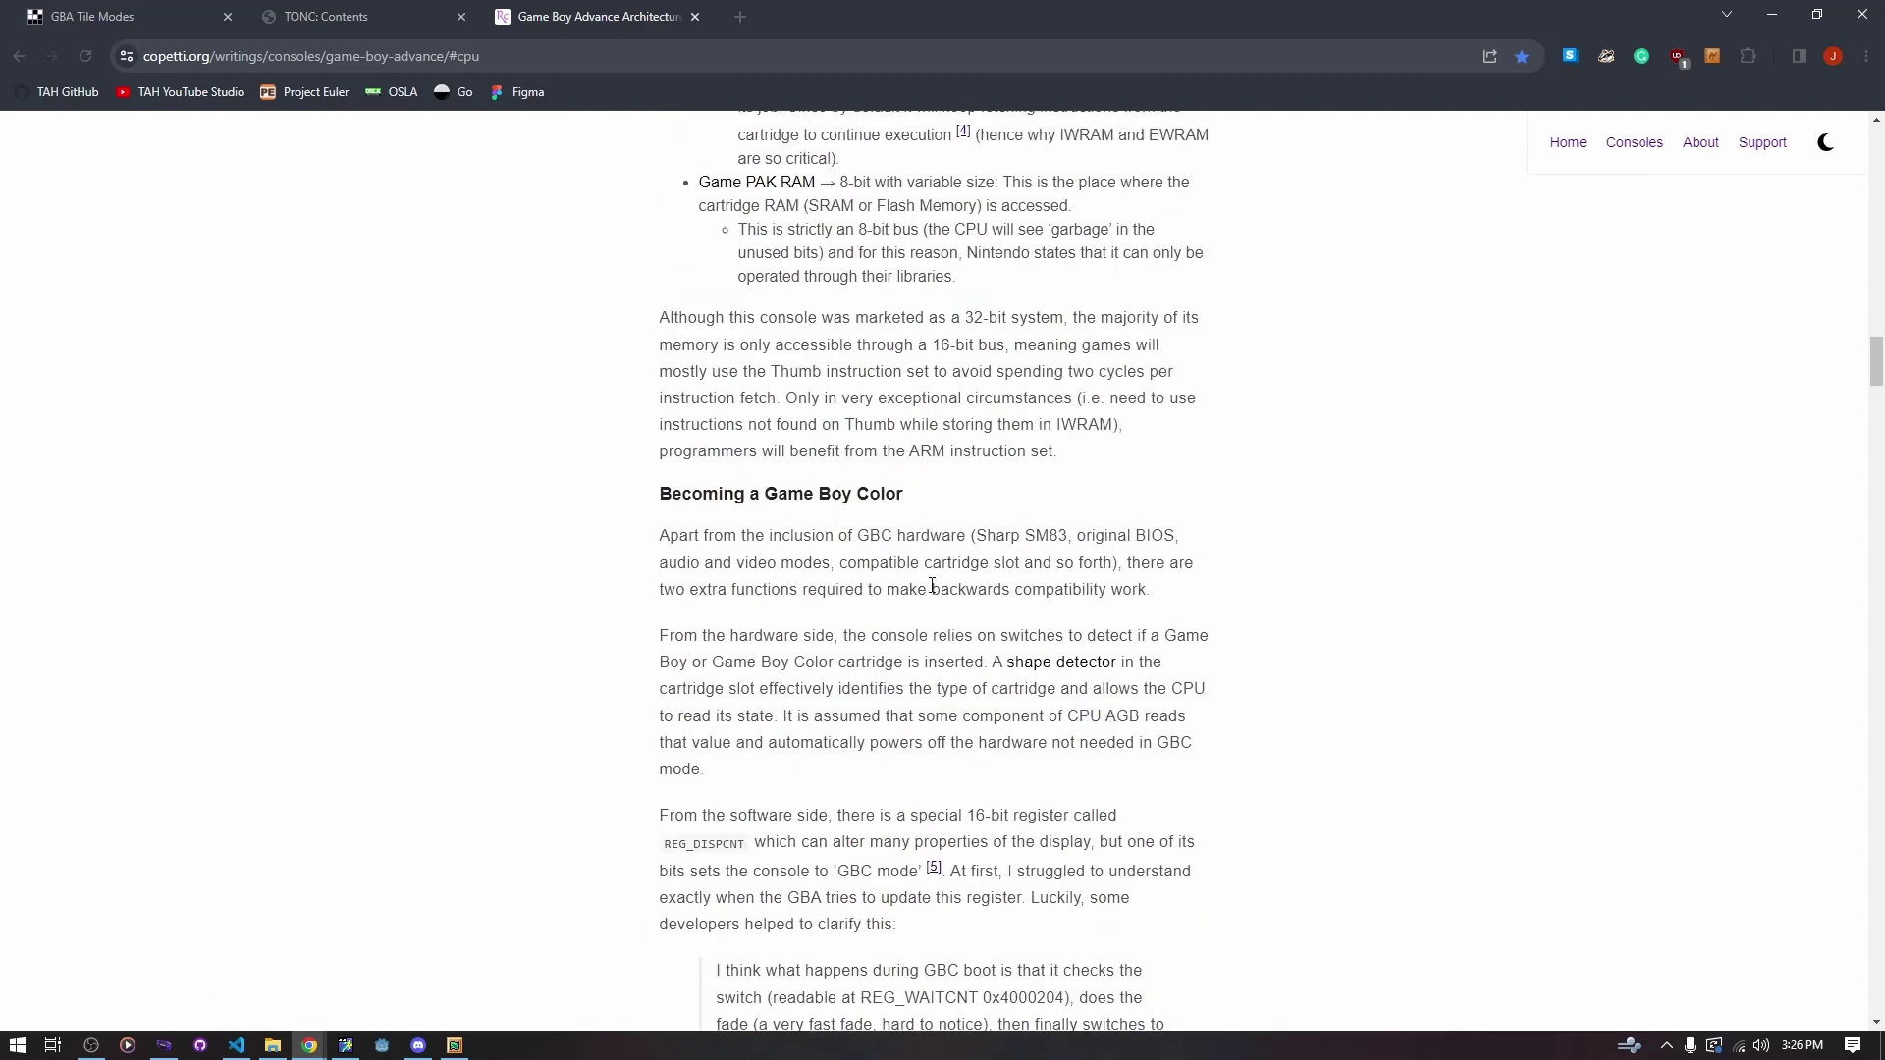
{"action": "scroll", "coordinate": [951, 594], "scroll_direction": "up", "scroll_amount": 14}
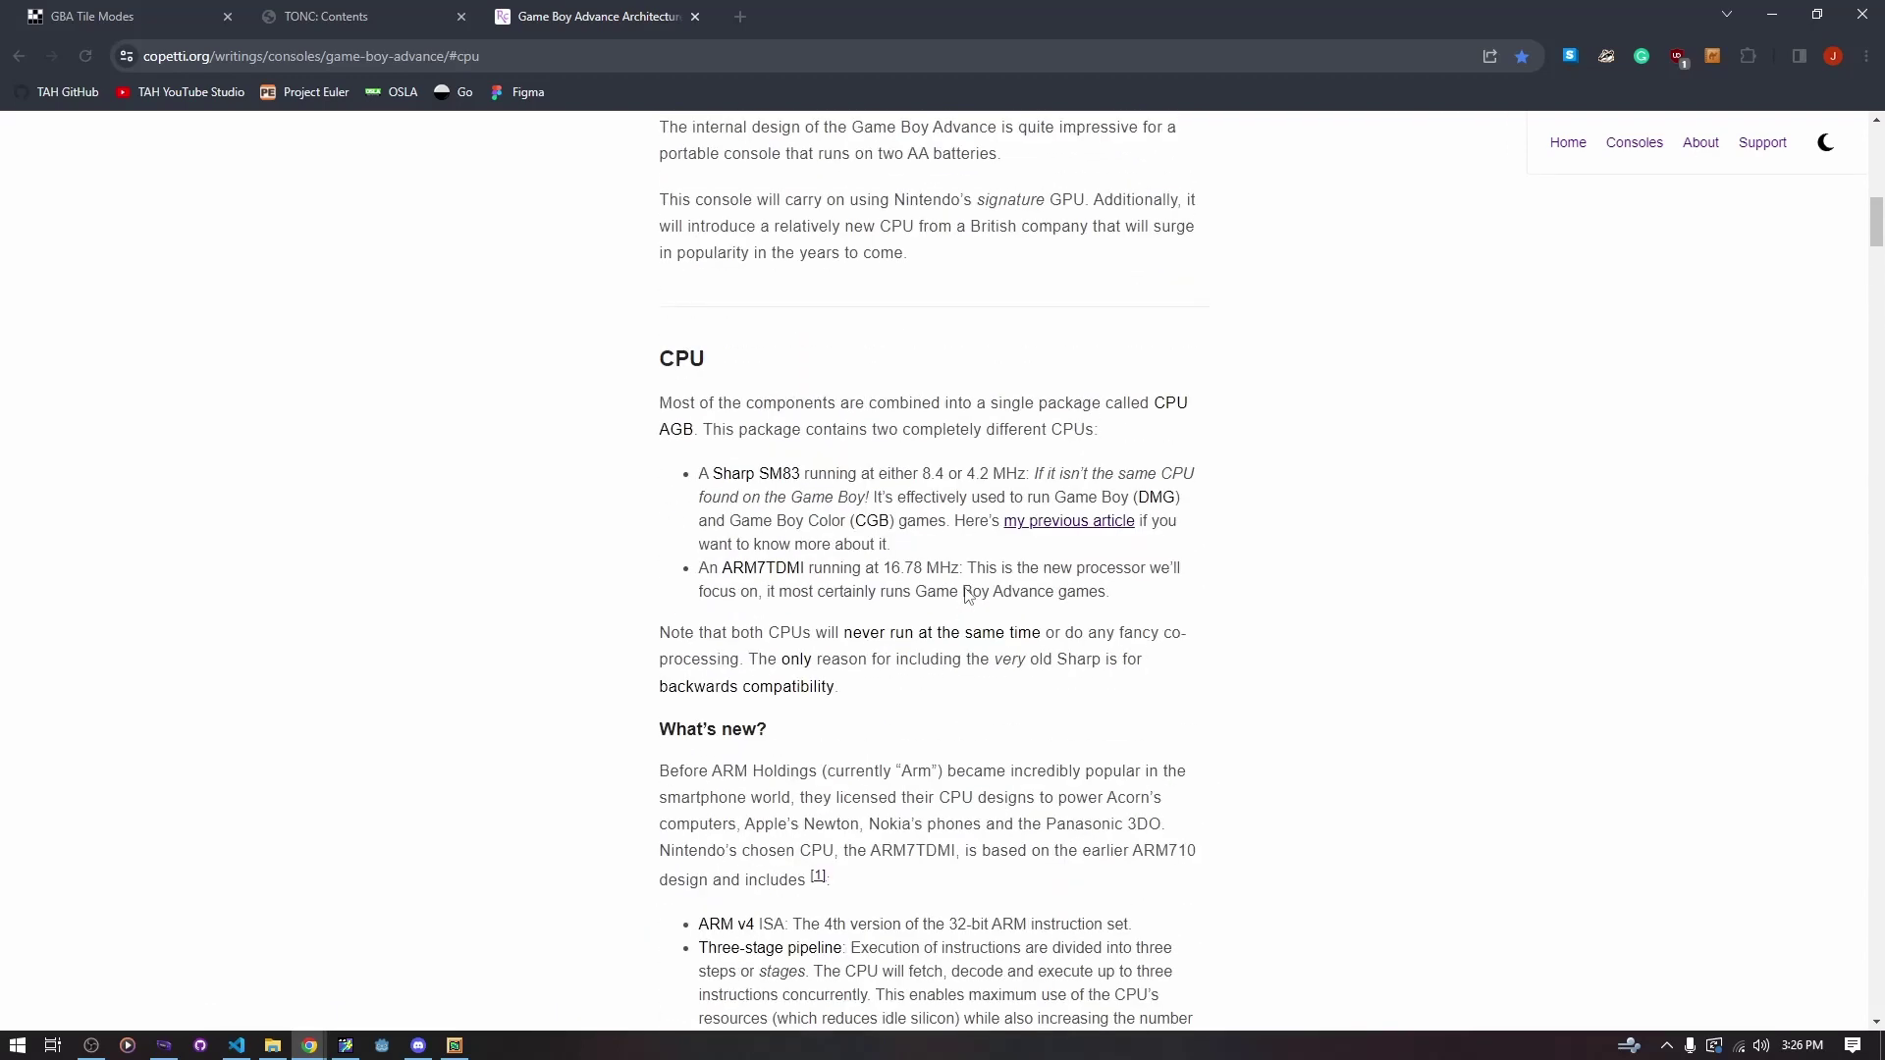
{"action": "scroll", "coordinate": [963, 602], "scroll_direction": "down", "scroll_amount": 20}
{"action": "scroll", "coordinate": [969, 611], "scroll_direction": "down", "scroll_amount": 15}
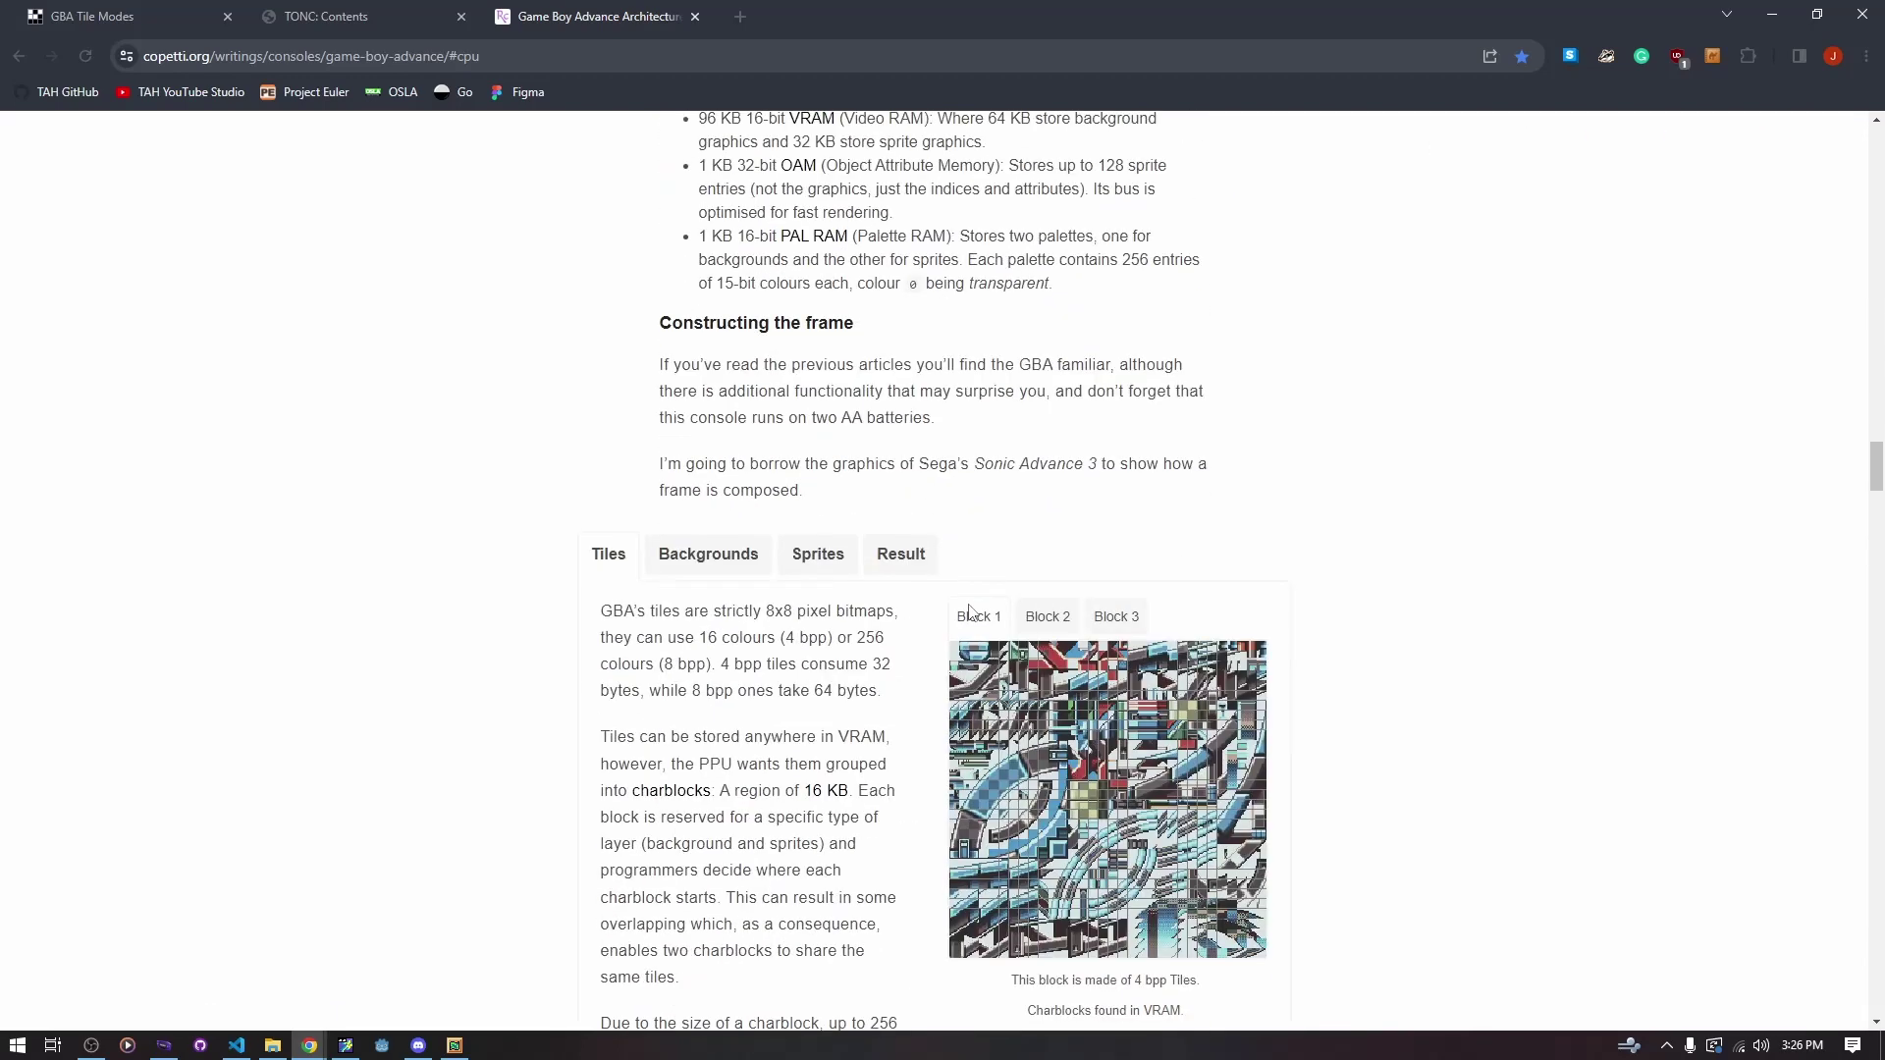
{"action": "left_click", "coordinate": [687, 228]}
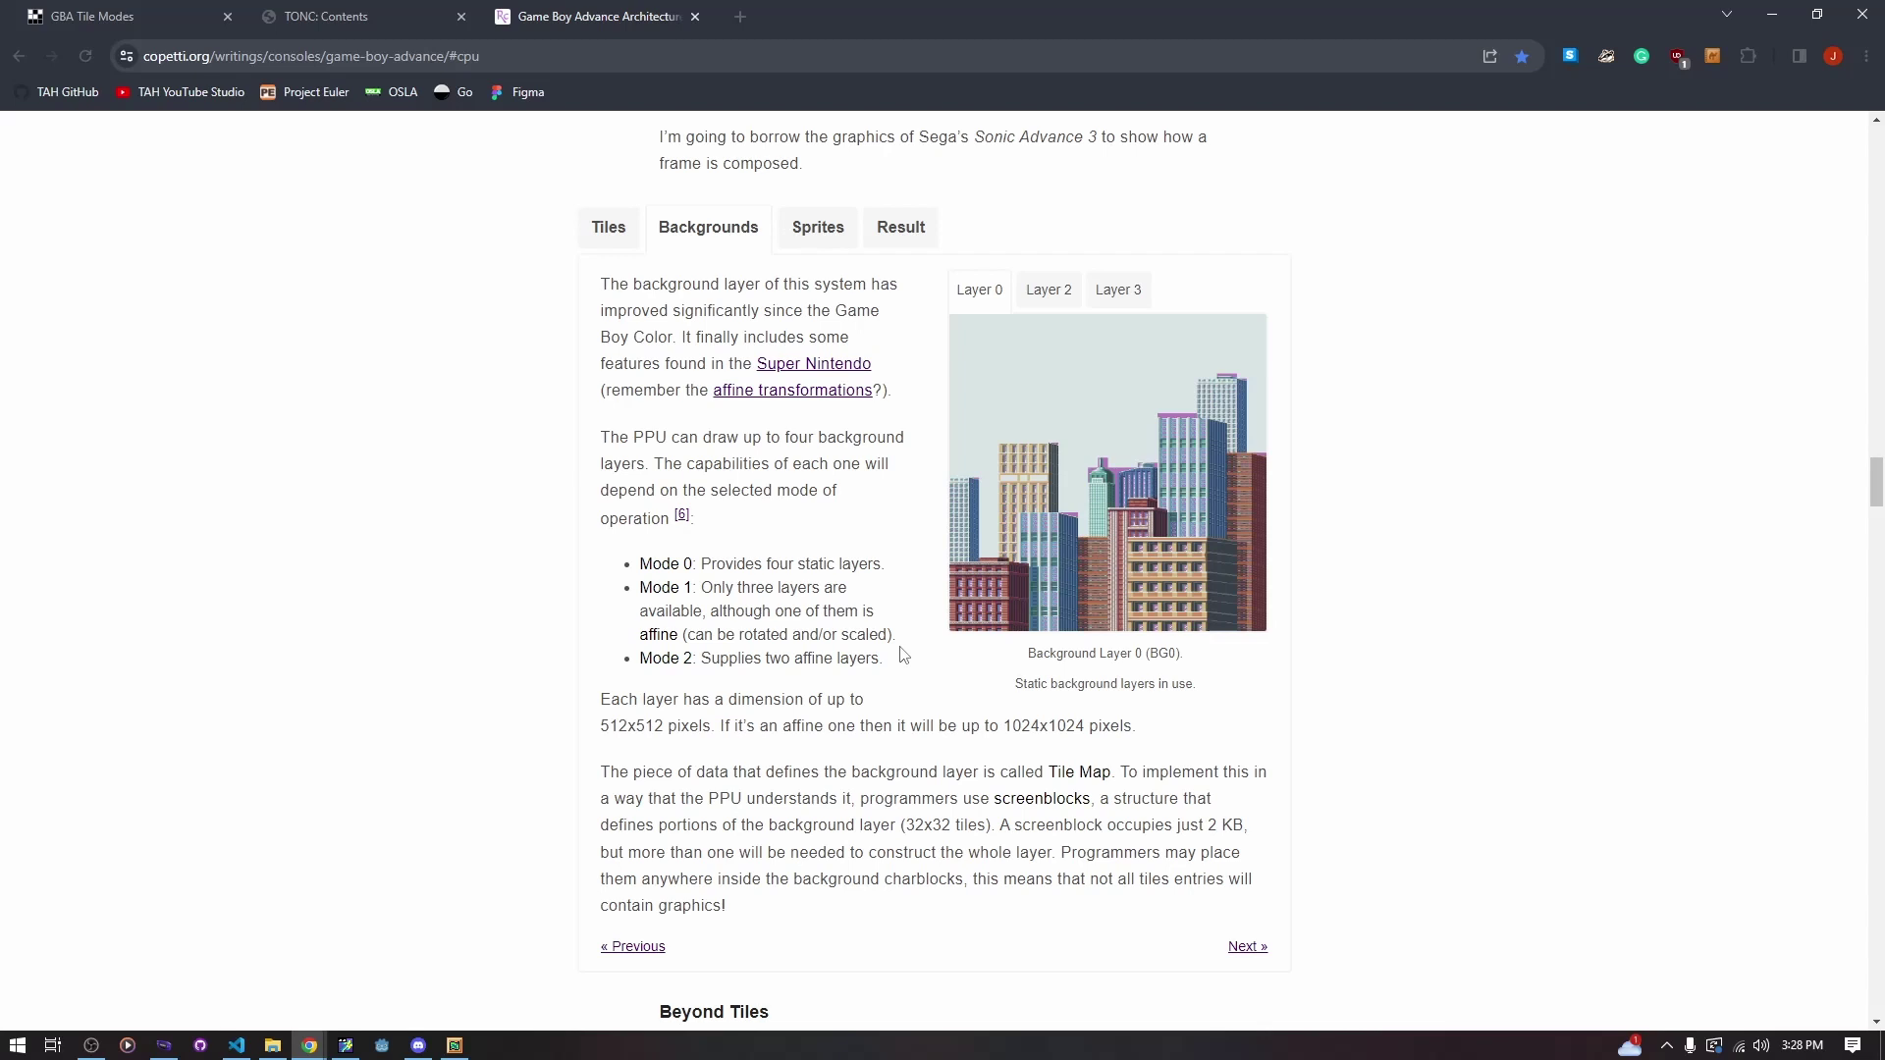
Flip between the Layer 2 and Layer 3 backgrounds, ending on the Layer 3 sky with water reflection
{"action": "scroll", "coordinate": [915, 473], "scroll_direction": "up", "scroll_amount": 8}
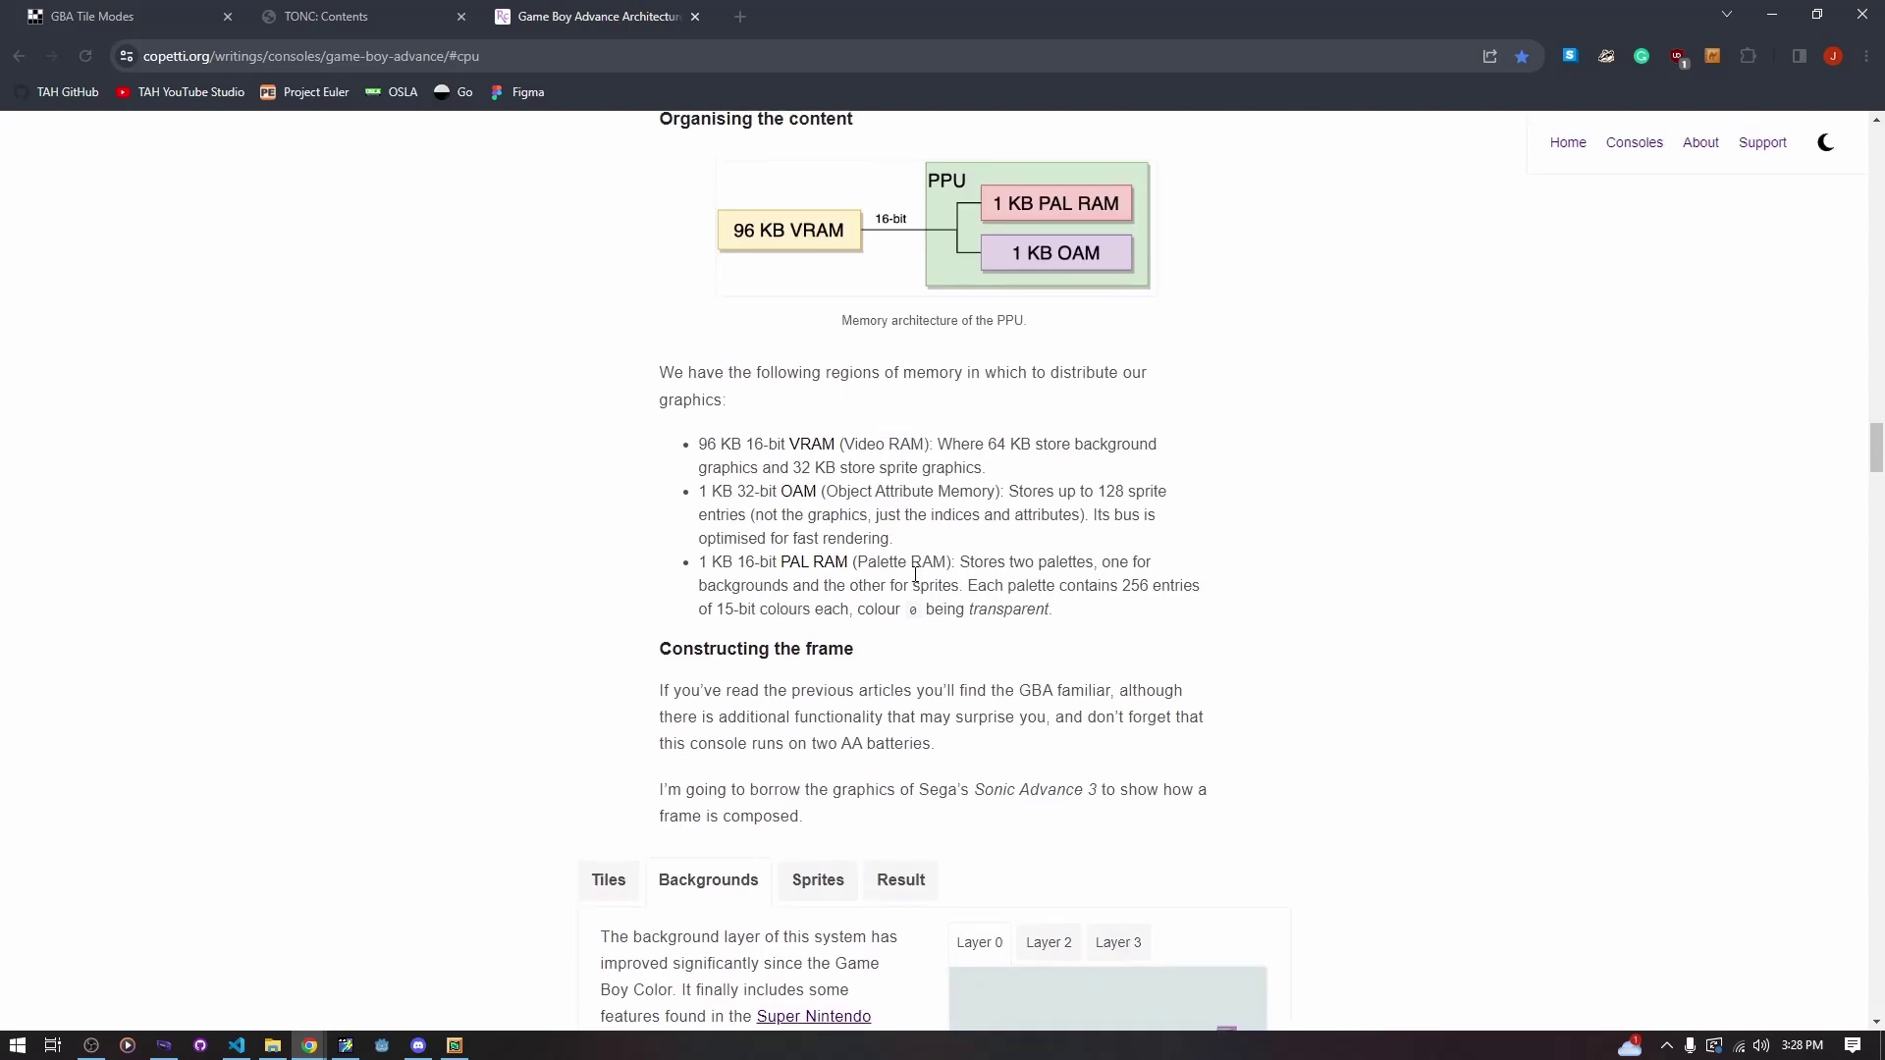
{"action": "scroll", "coordinate": [1061, 340], "scroll_direction": "down", "scroll_amount": 8}
{"action": "left_click", "coordinate": [1049, 290]}
{"action": "left_click", "coordinate": [1120, 289]}
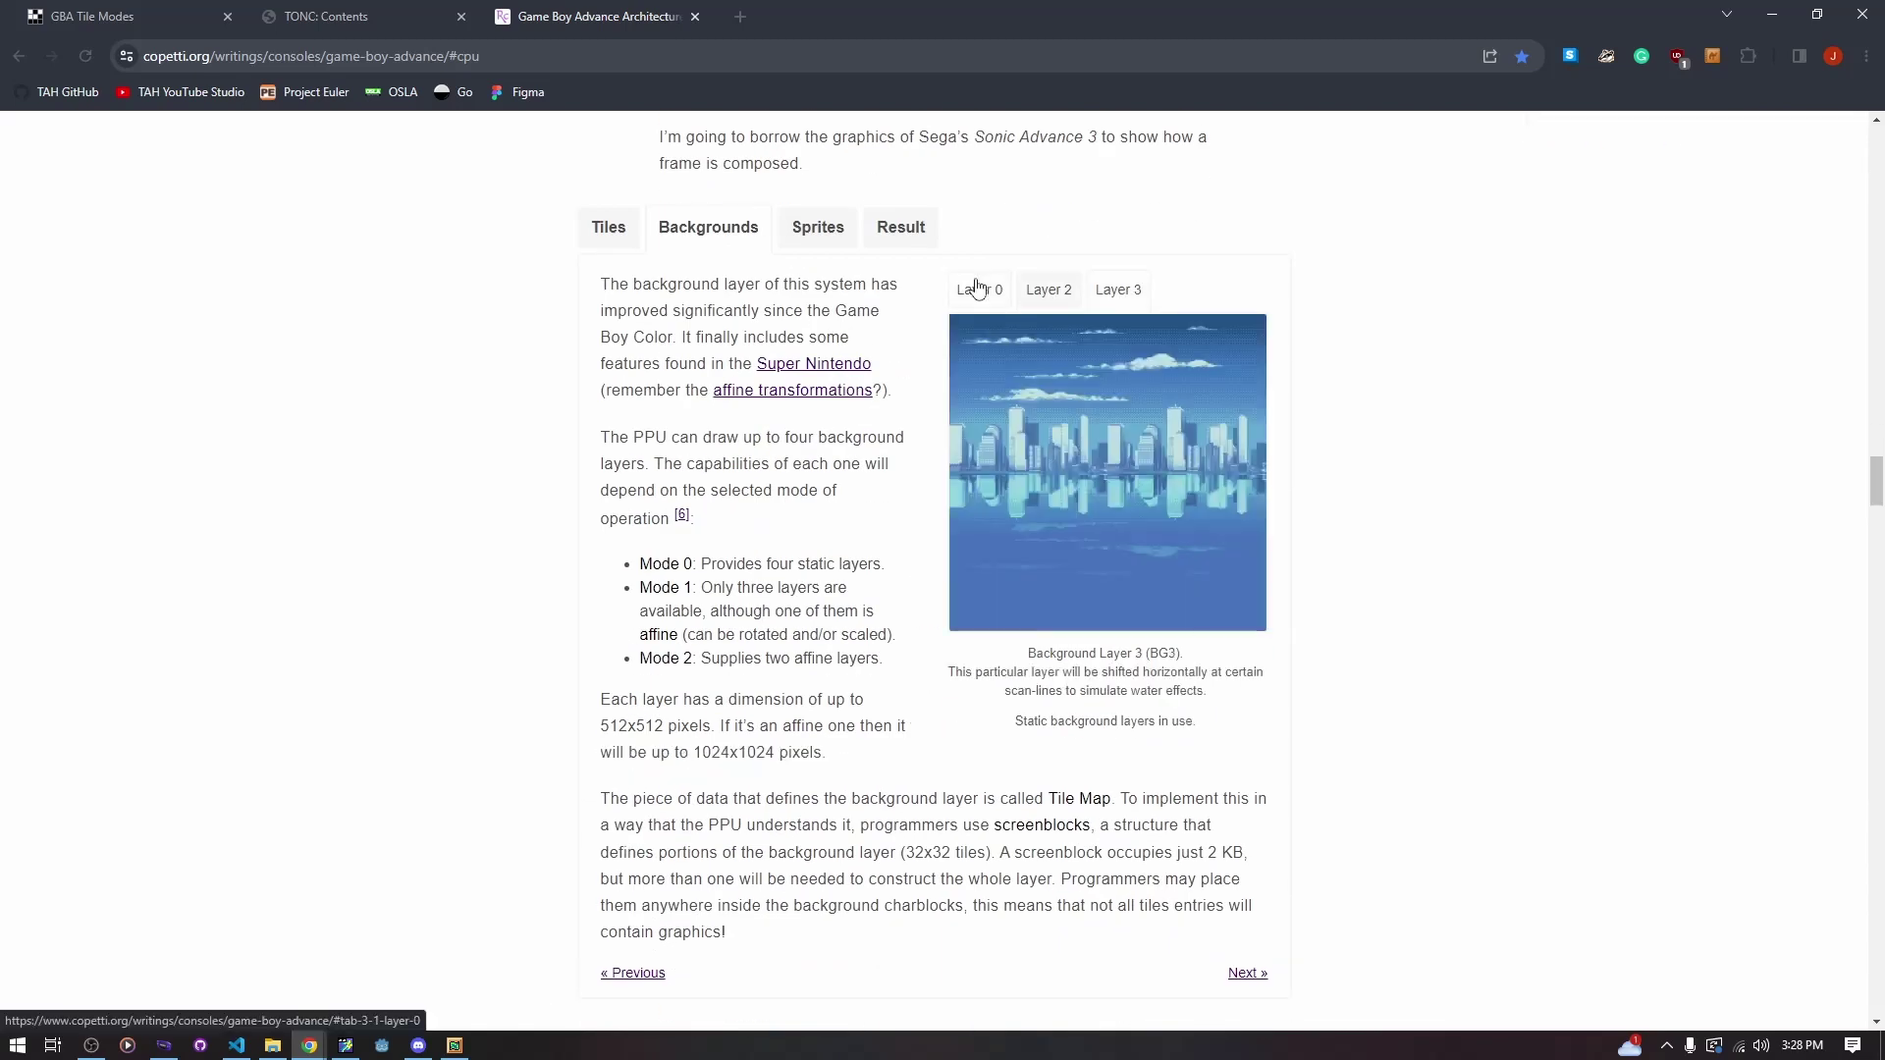
{"action": "left_click", "coordinate": [1049, 289]}
{"action": "left_click", "coordinate": [1125, 292]}
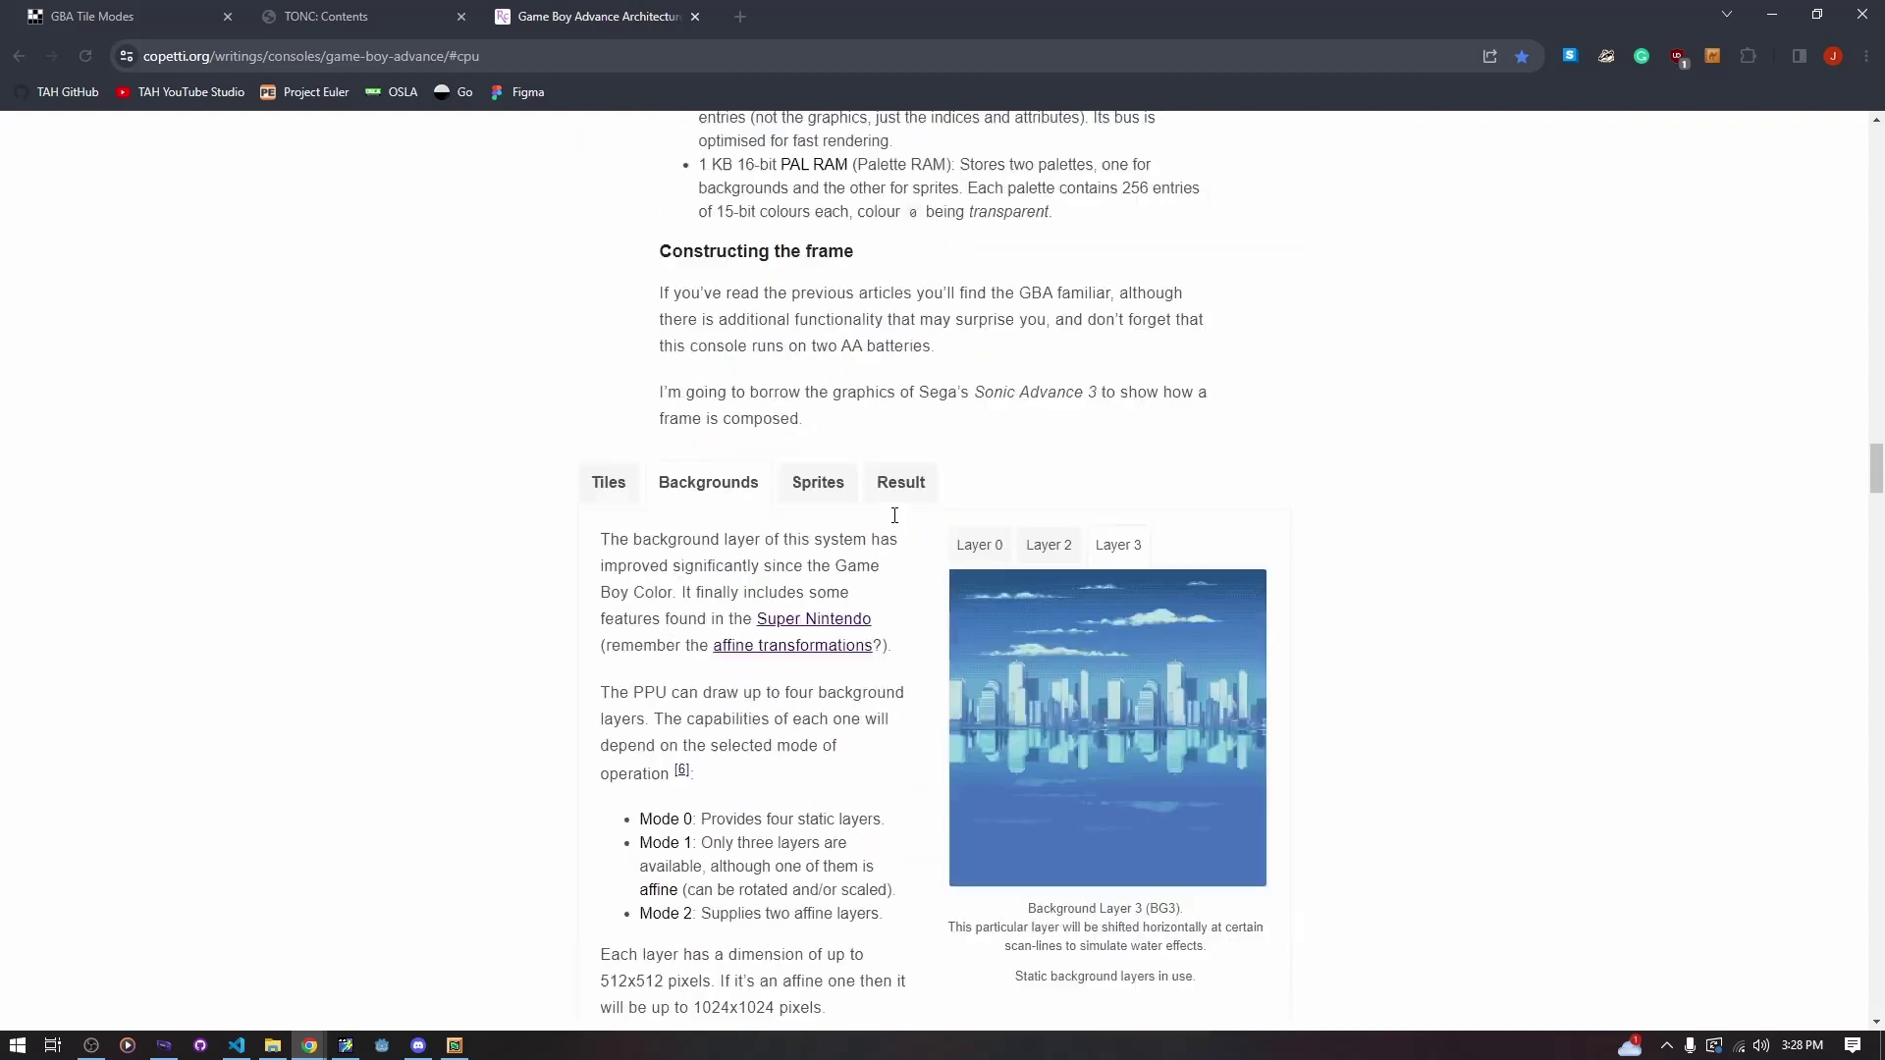
Cycle the Backgrounds panel through Layers 0, 3, 0 and 2
{"action": "scroll", "coordinate": [895, 516], "scroll_direction": "up", "scroll_amount": 7}
{"action": "scroll", "coordinate": [913, 724], "scroll_direction": "down", "scroll_amount": 13}
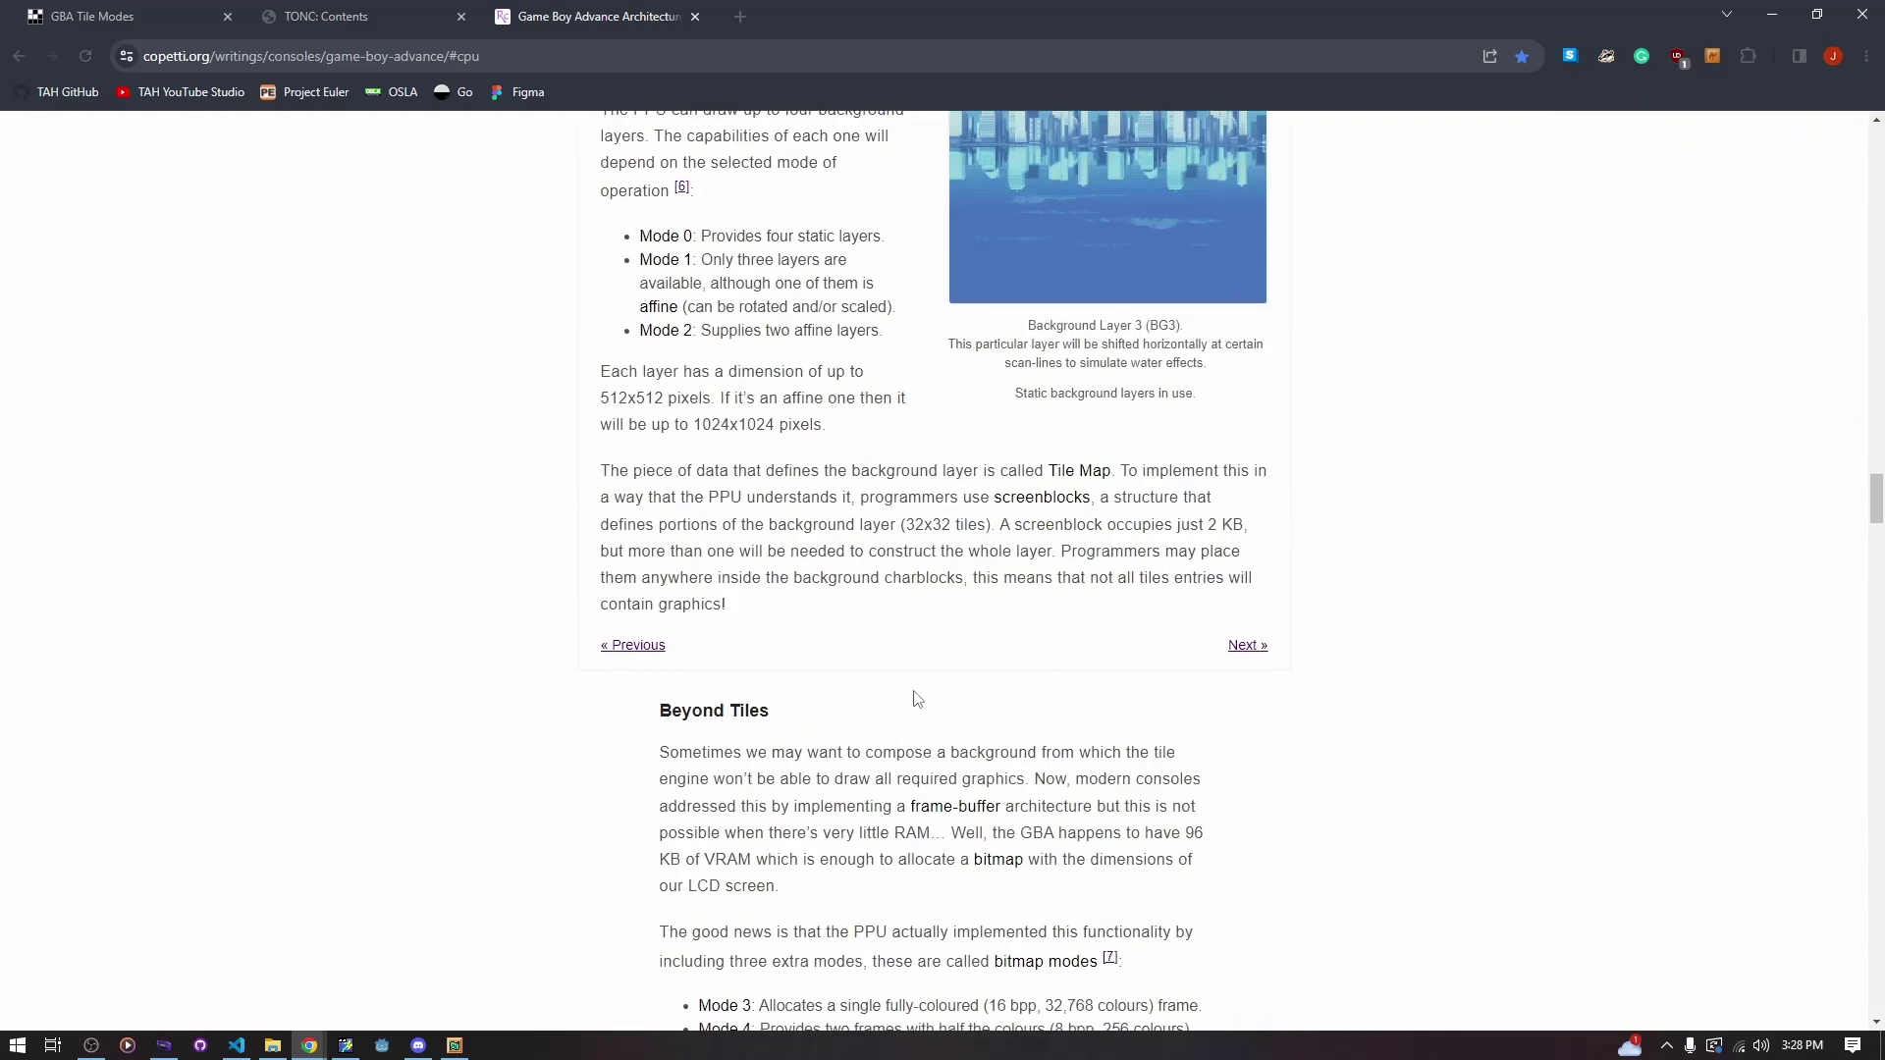
{"action": "scroll", "coordinate": [960, 800], "scroll_direction": "down", "scroll_amount": 3}
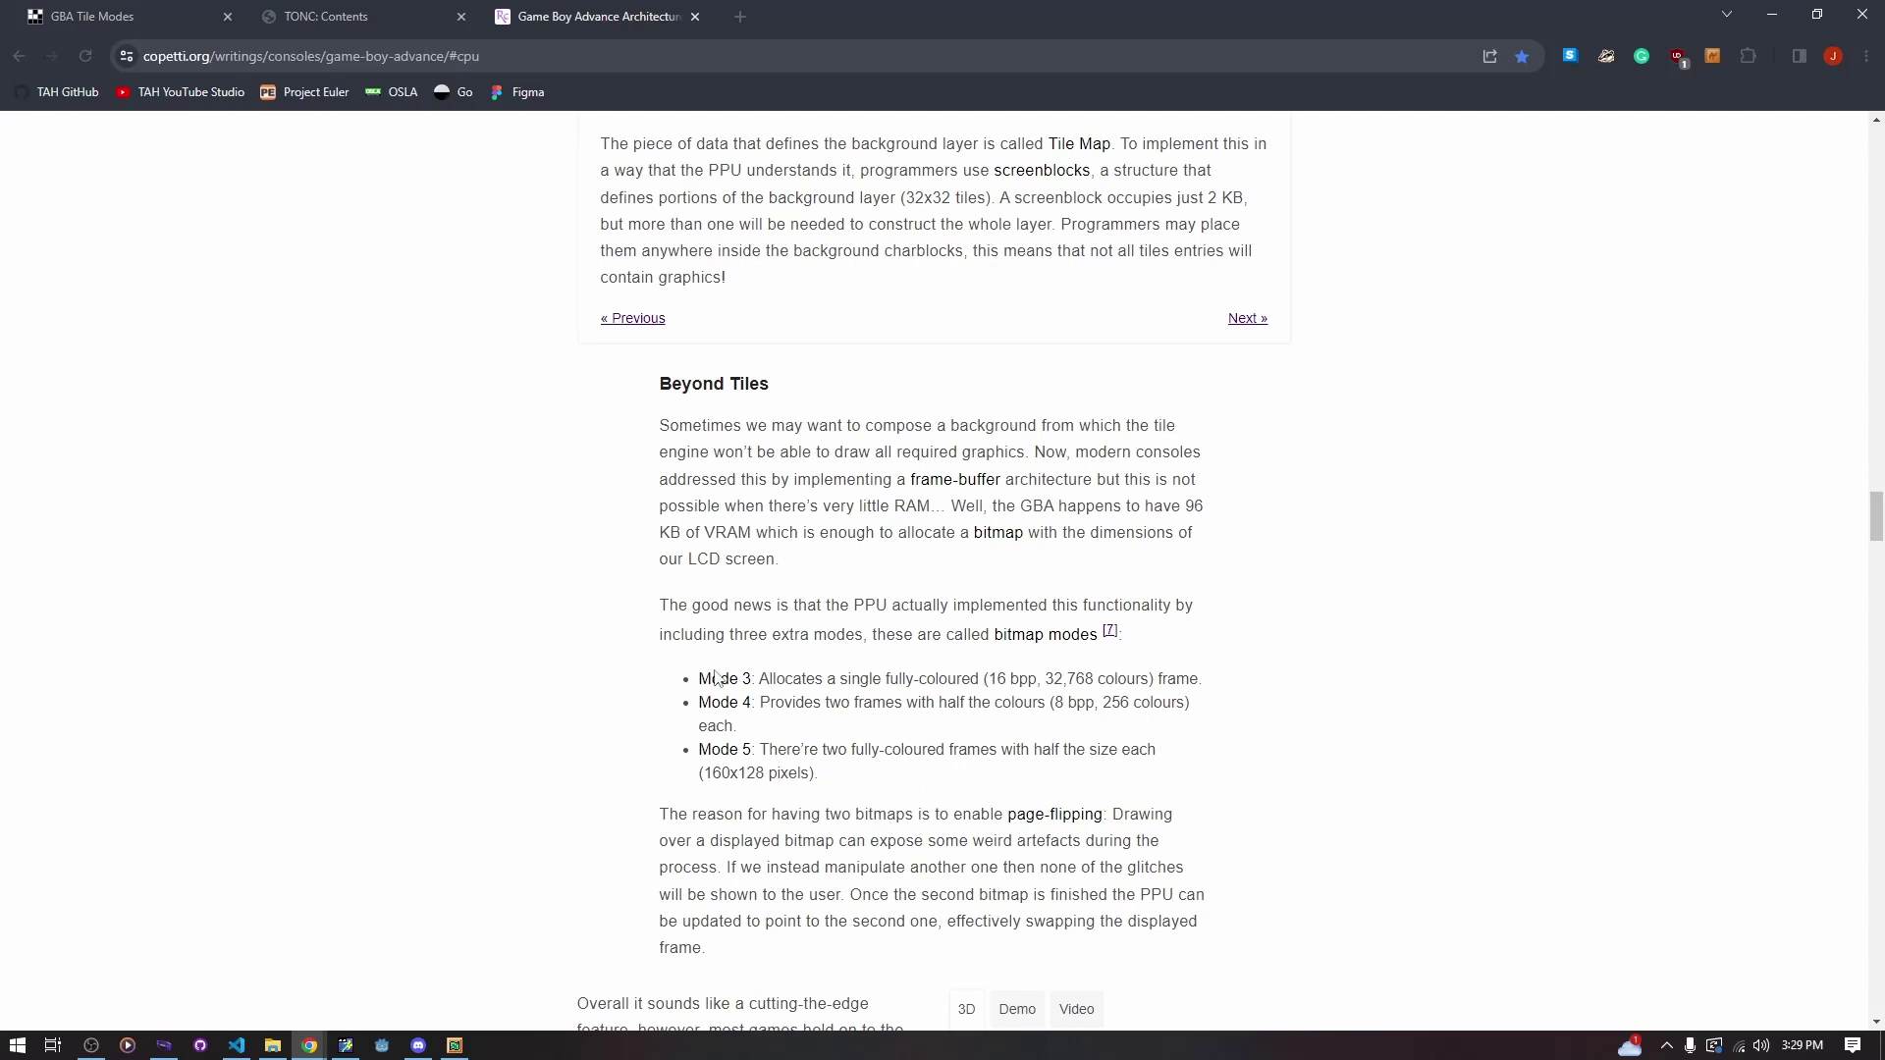
{"action": "scroll", "coordinate": [1336, 664], "scroll_direction": "up", "scroll_amount": 7}
{"action": "scroll", "coordinate": [1337, 663], "scroll_direction": "up", "scroll_amount": 6}
{"action": "scroll", "coordinate": [1346, 653], "scroll_direction": "down", "scroll_amount": 7}
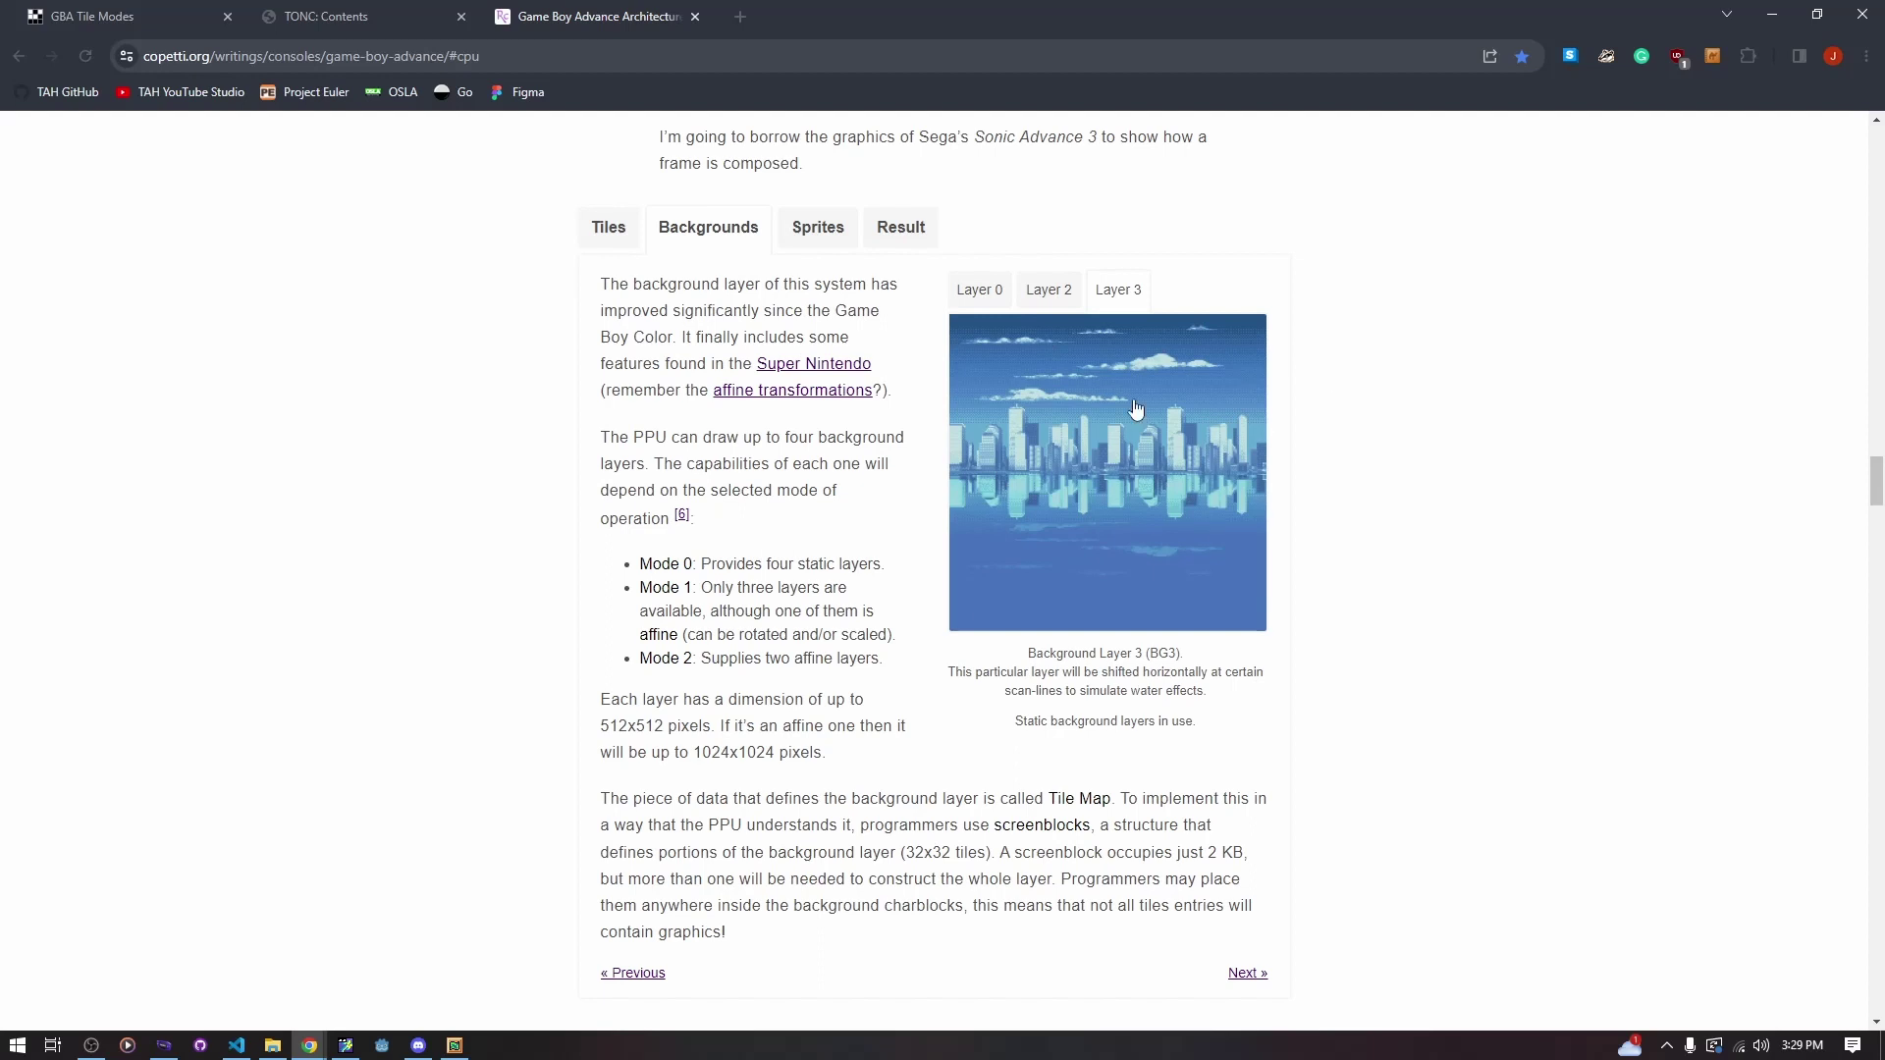
{"action": "left_click", "coordinate": [979, 289]}
{"action": "left_click", "coordinate": [1118, 290]}
{"action": "left_click", "coordinate": [982, 289]}
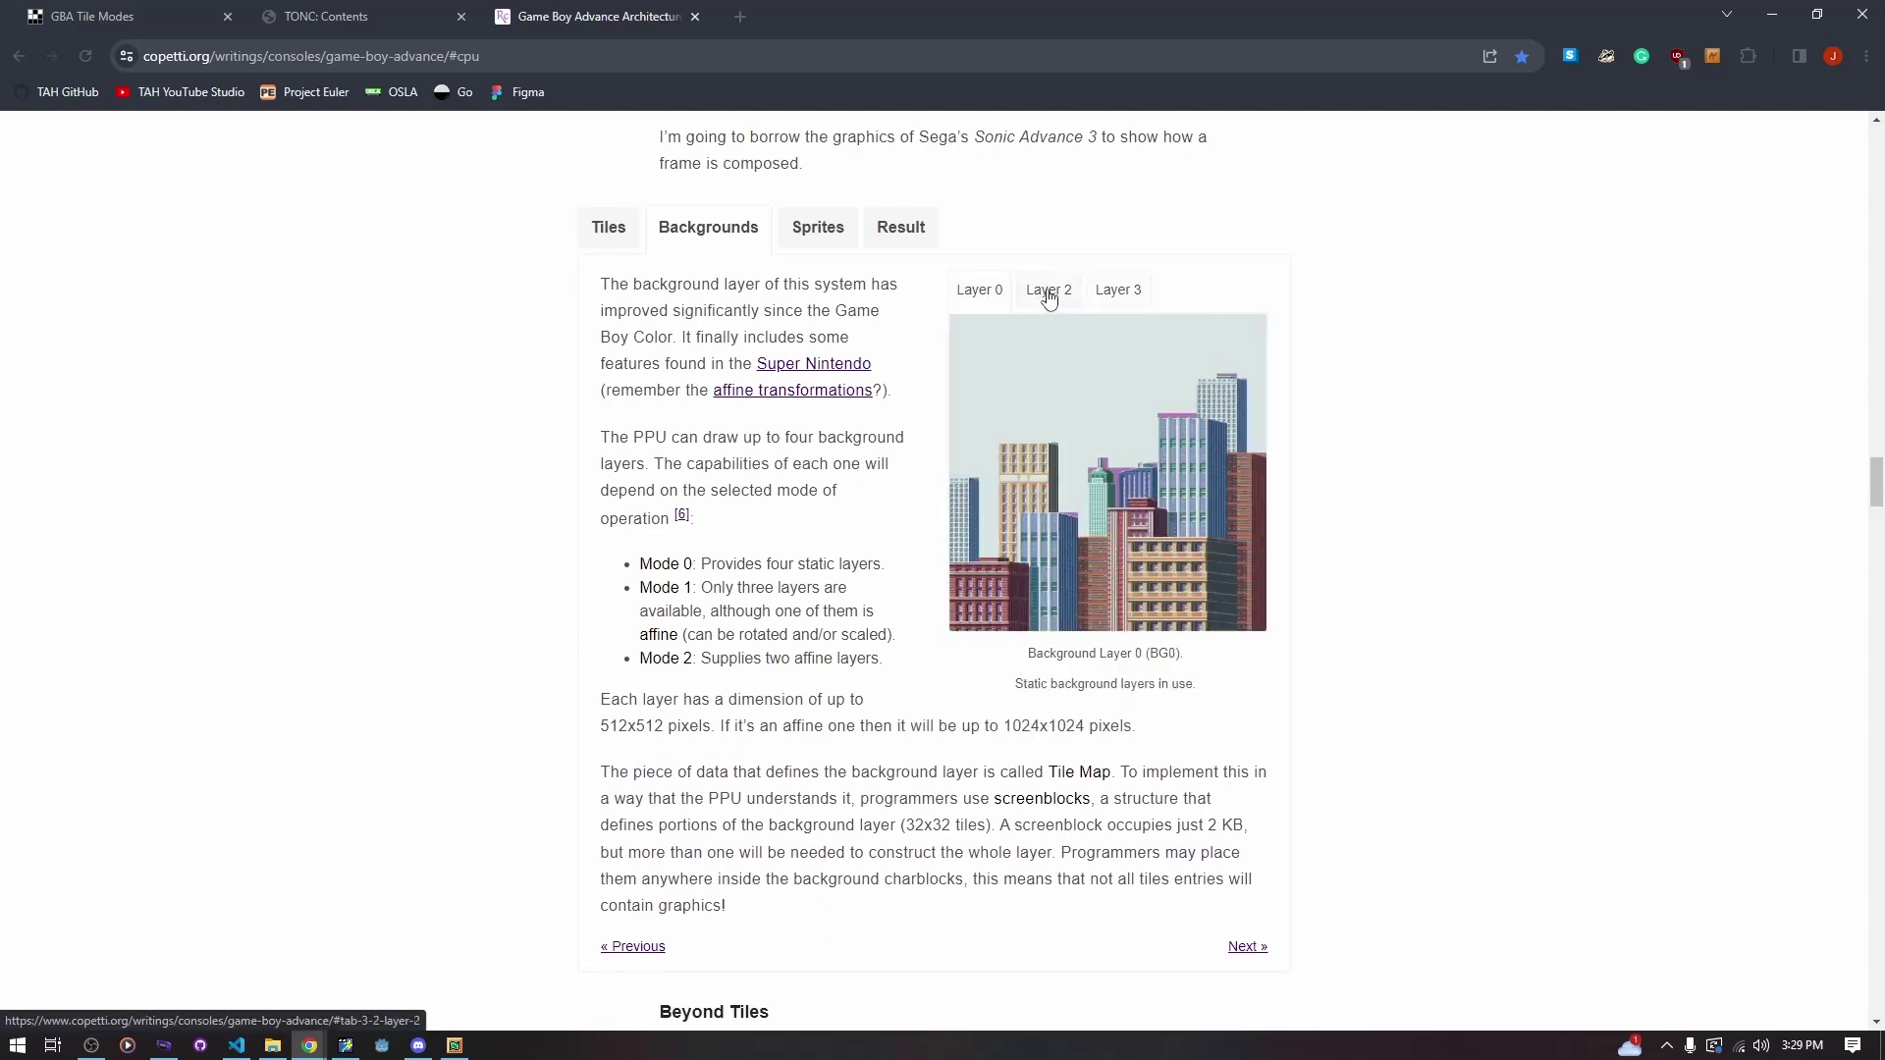
{"action": "left_click", "coordinate": [1049, 289]}
{"action": "scroll", "coordinate": [1168, 302], "scroll_direction": "up", "scroll_amount": 7}
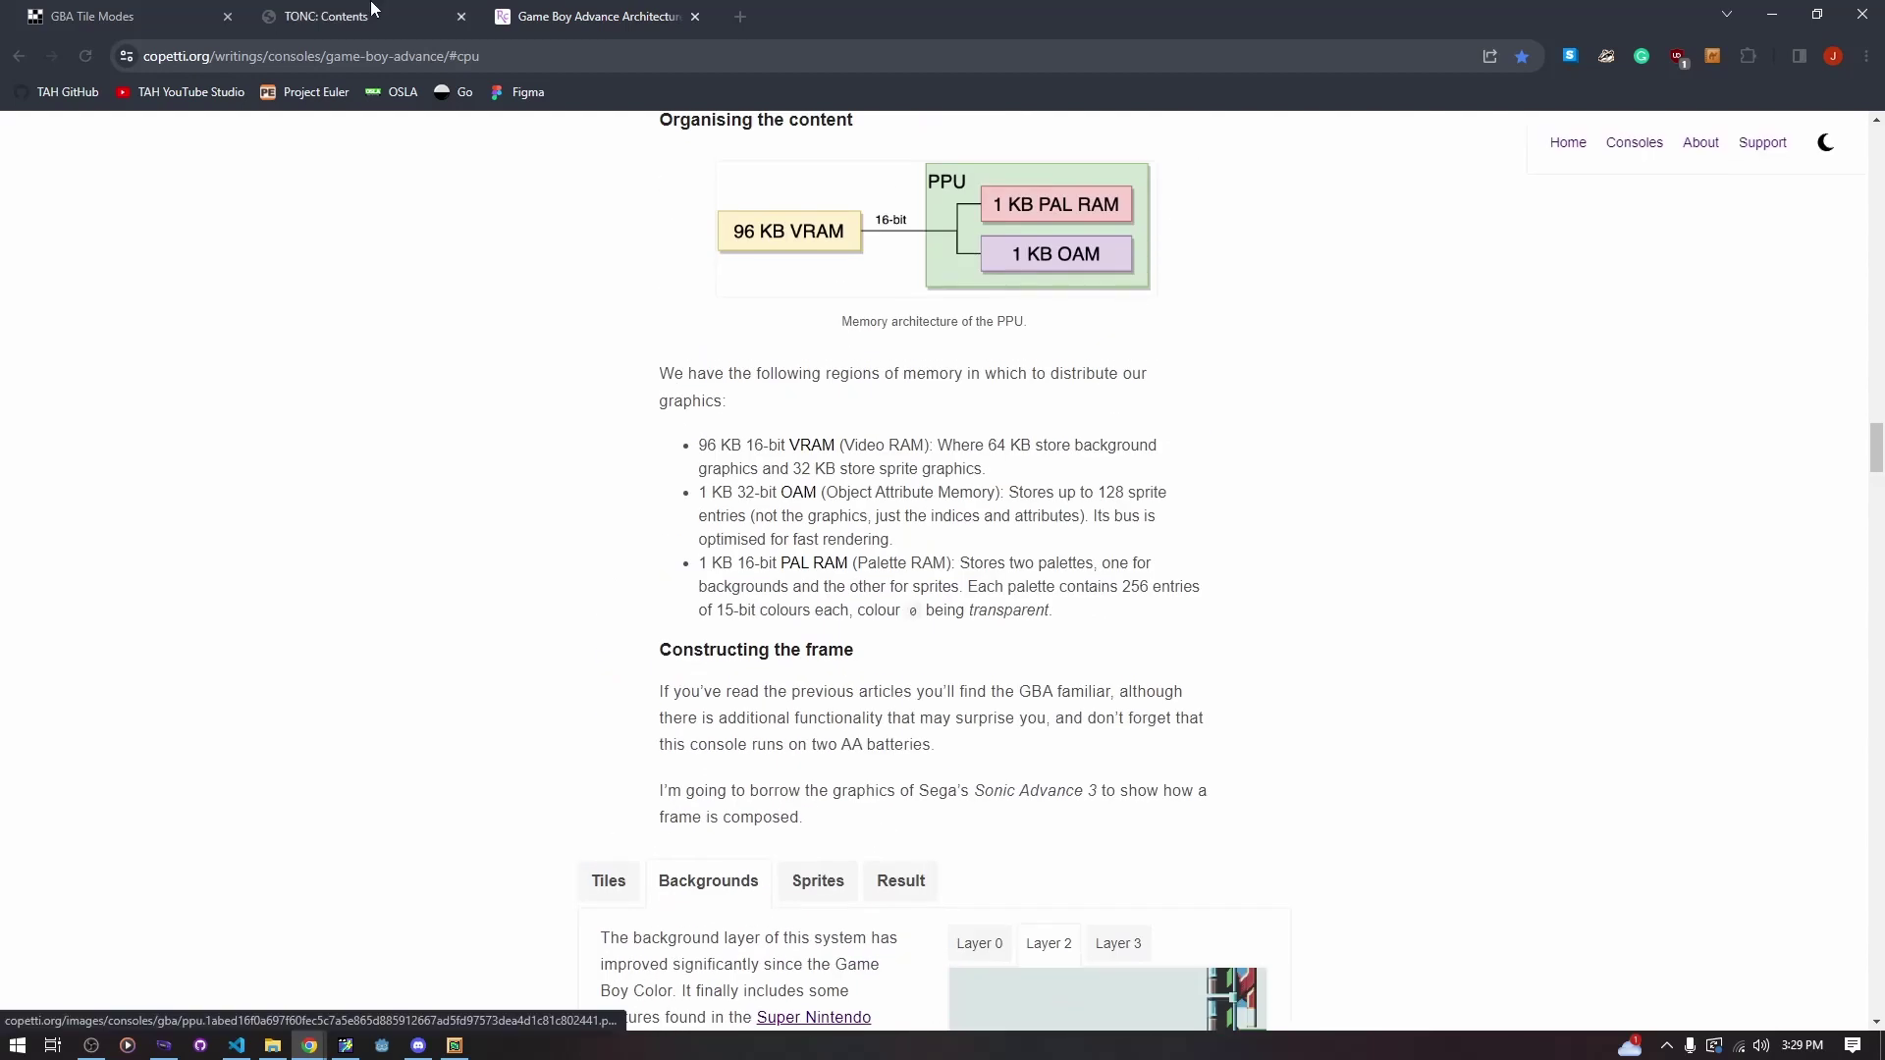
Check the GBA Tile Modes notes, then return to the Game Boy Advance architecture article
{"action": "key", "text": "ctrl+shift+Tab"}
{"action": "key", "text": "ctrl+shift+Tab"}
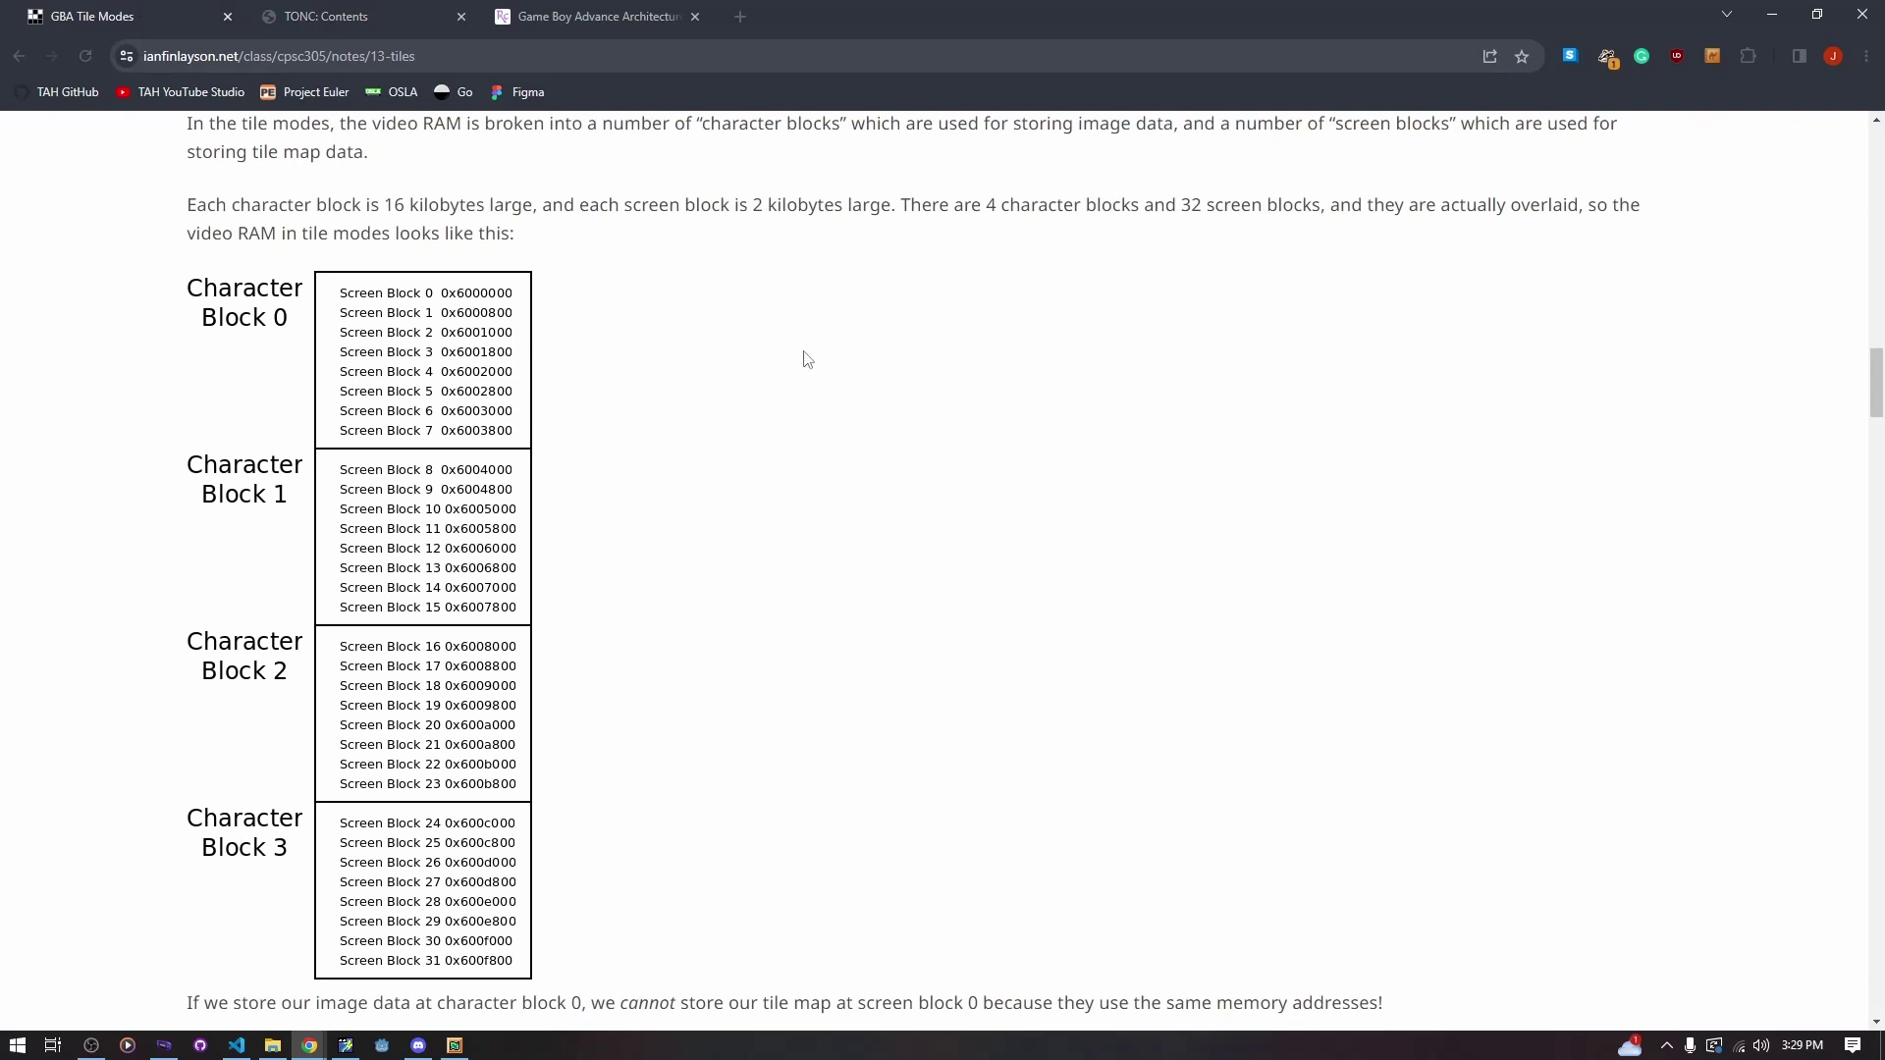
{"action": "scroll", "coordinate": [894, 435], "scroll_direction": "up", "scroll_amount": 7}
{"action": "scroll", "coordinate": [929, 535], "scroll_direction": "down", "scroll_amount": 7}
{"action": "left_click", "coordinate": [599, 15]}
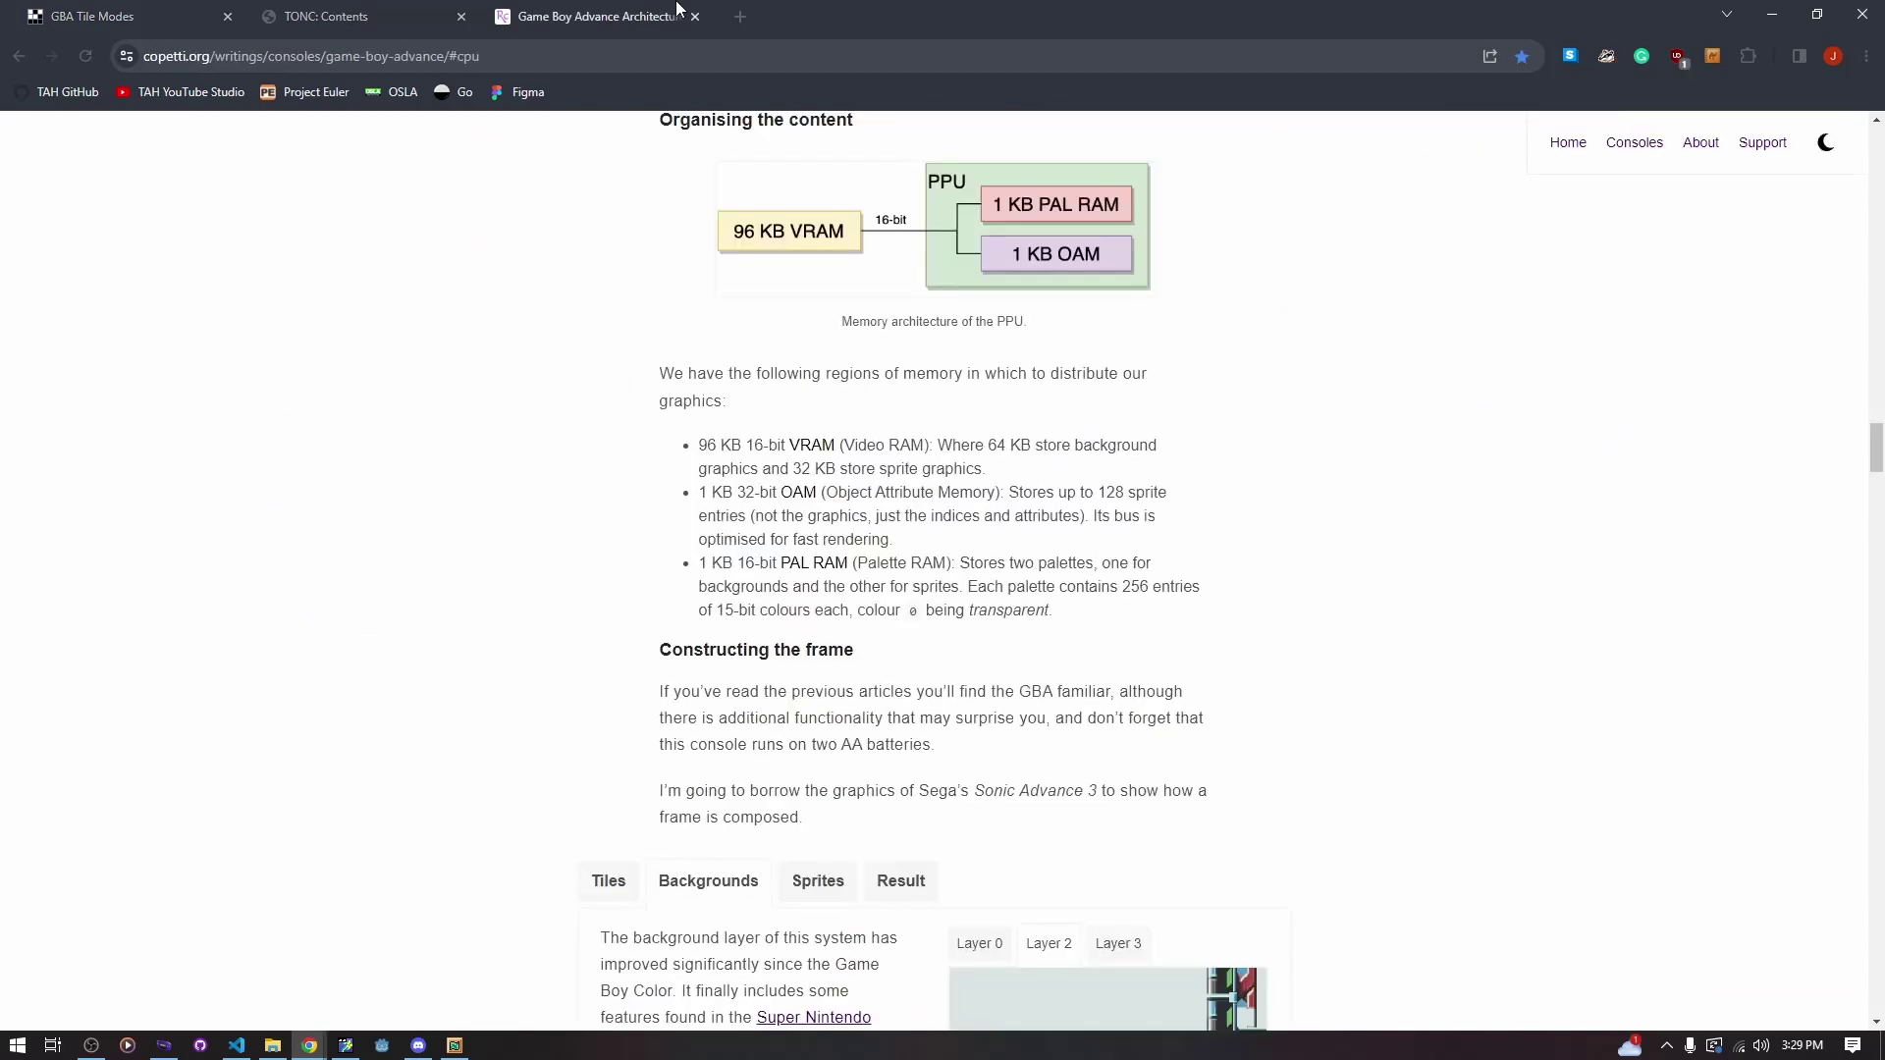
{"action": "scroll", "coordinate": [694, 327], "scroll_direction": "down", "scroll_amount": 5}
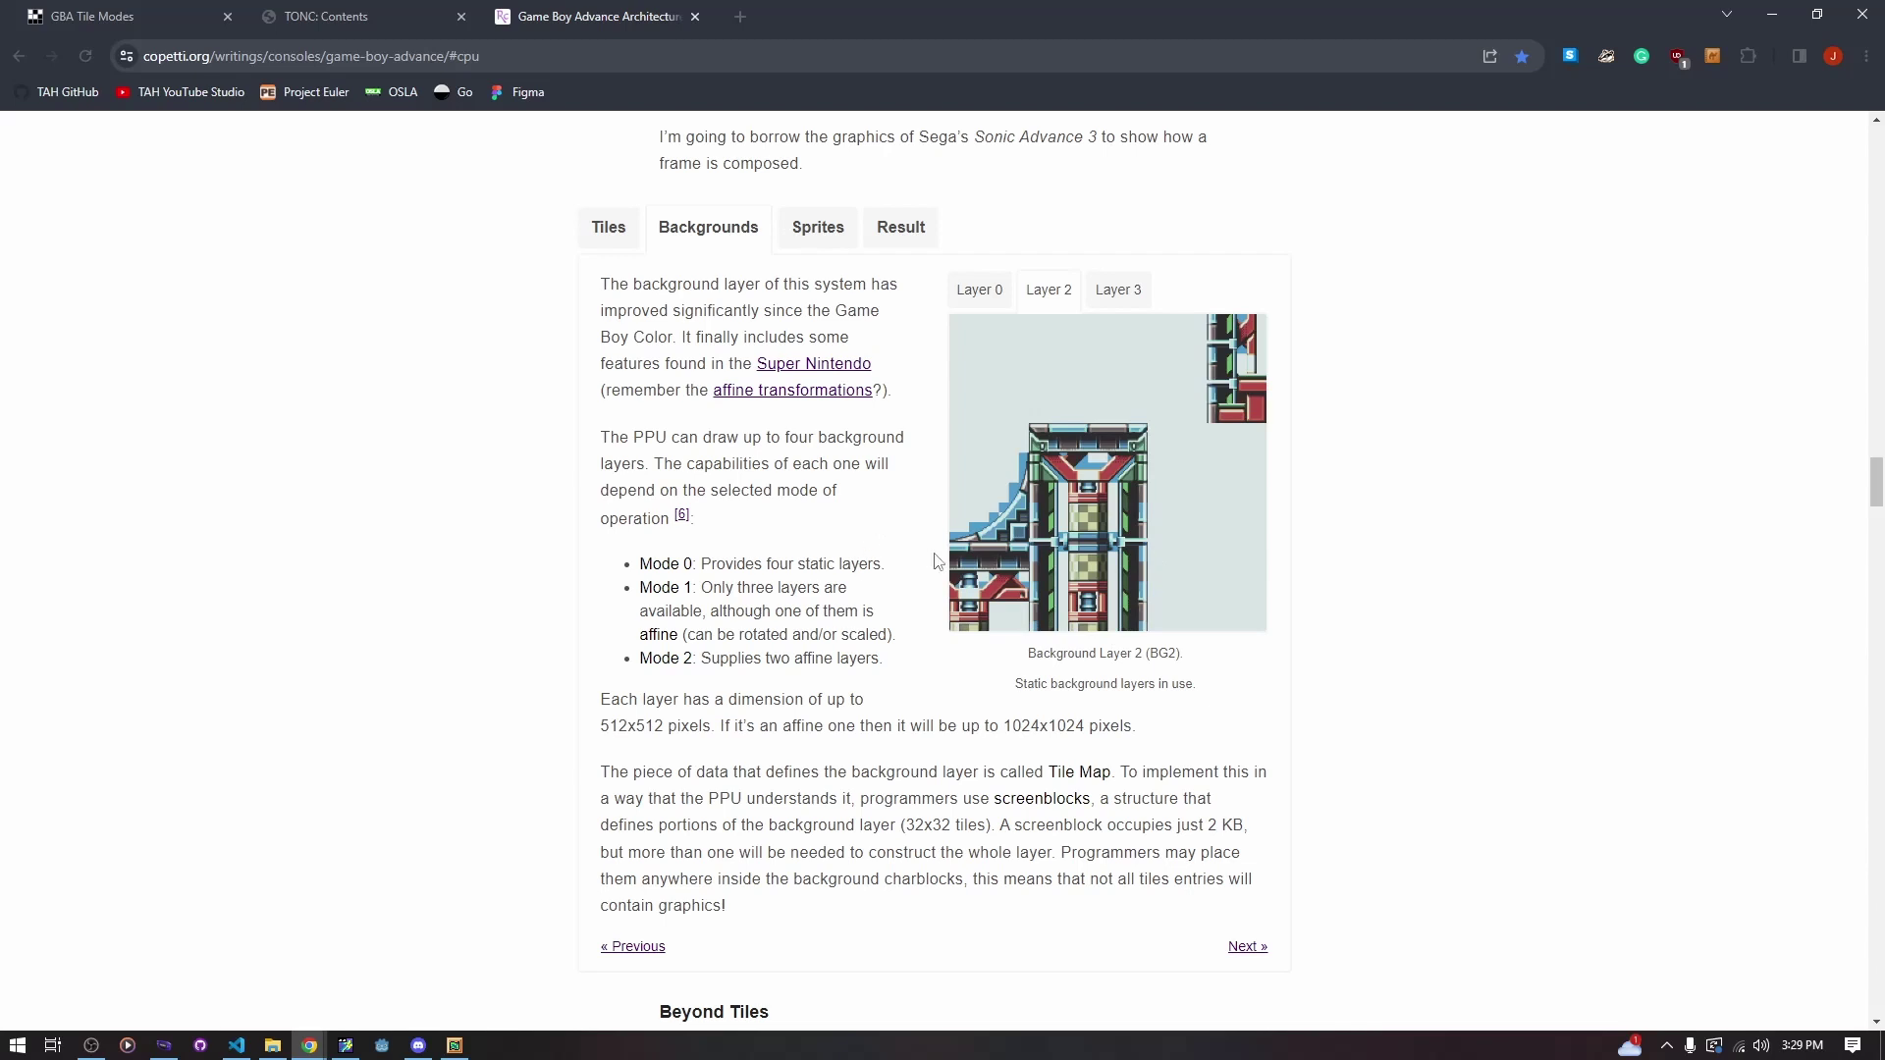
Cycle through Layers 0, 2 and 3, ending back on the Layer 0 city skyline
{"action": "left_click", "coordinate": [983, 286]}
{"action": "left_click", "coordinate": [1052, 294]}
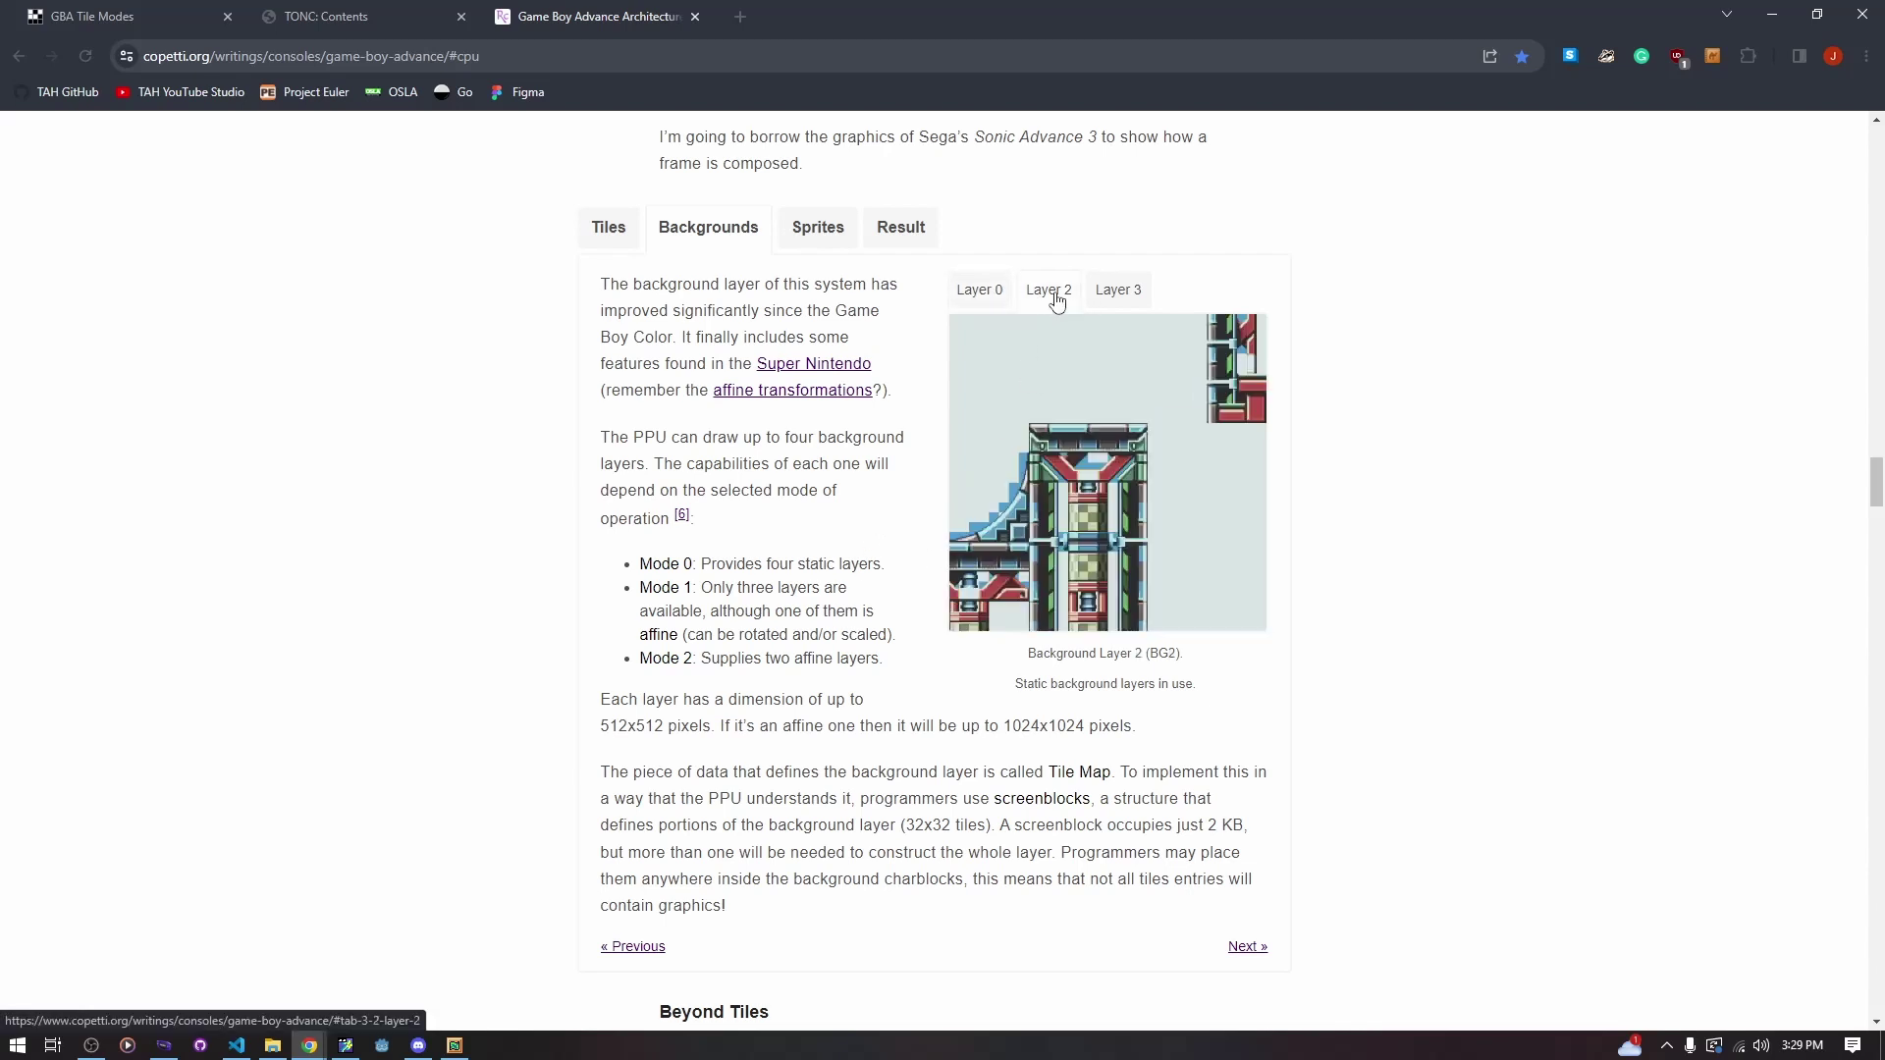
{"action": "left_click", "coordinate": [1110, 295]}
{"action": "left_click", "coordinate": [981, 294]}
{"action": "scroll", "coordinate": [1035, 334], "scroll_direction": "up", "scroll_amount": 15}
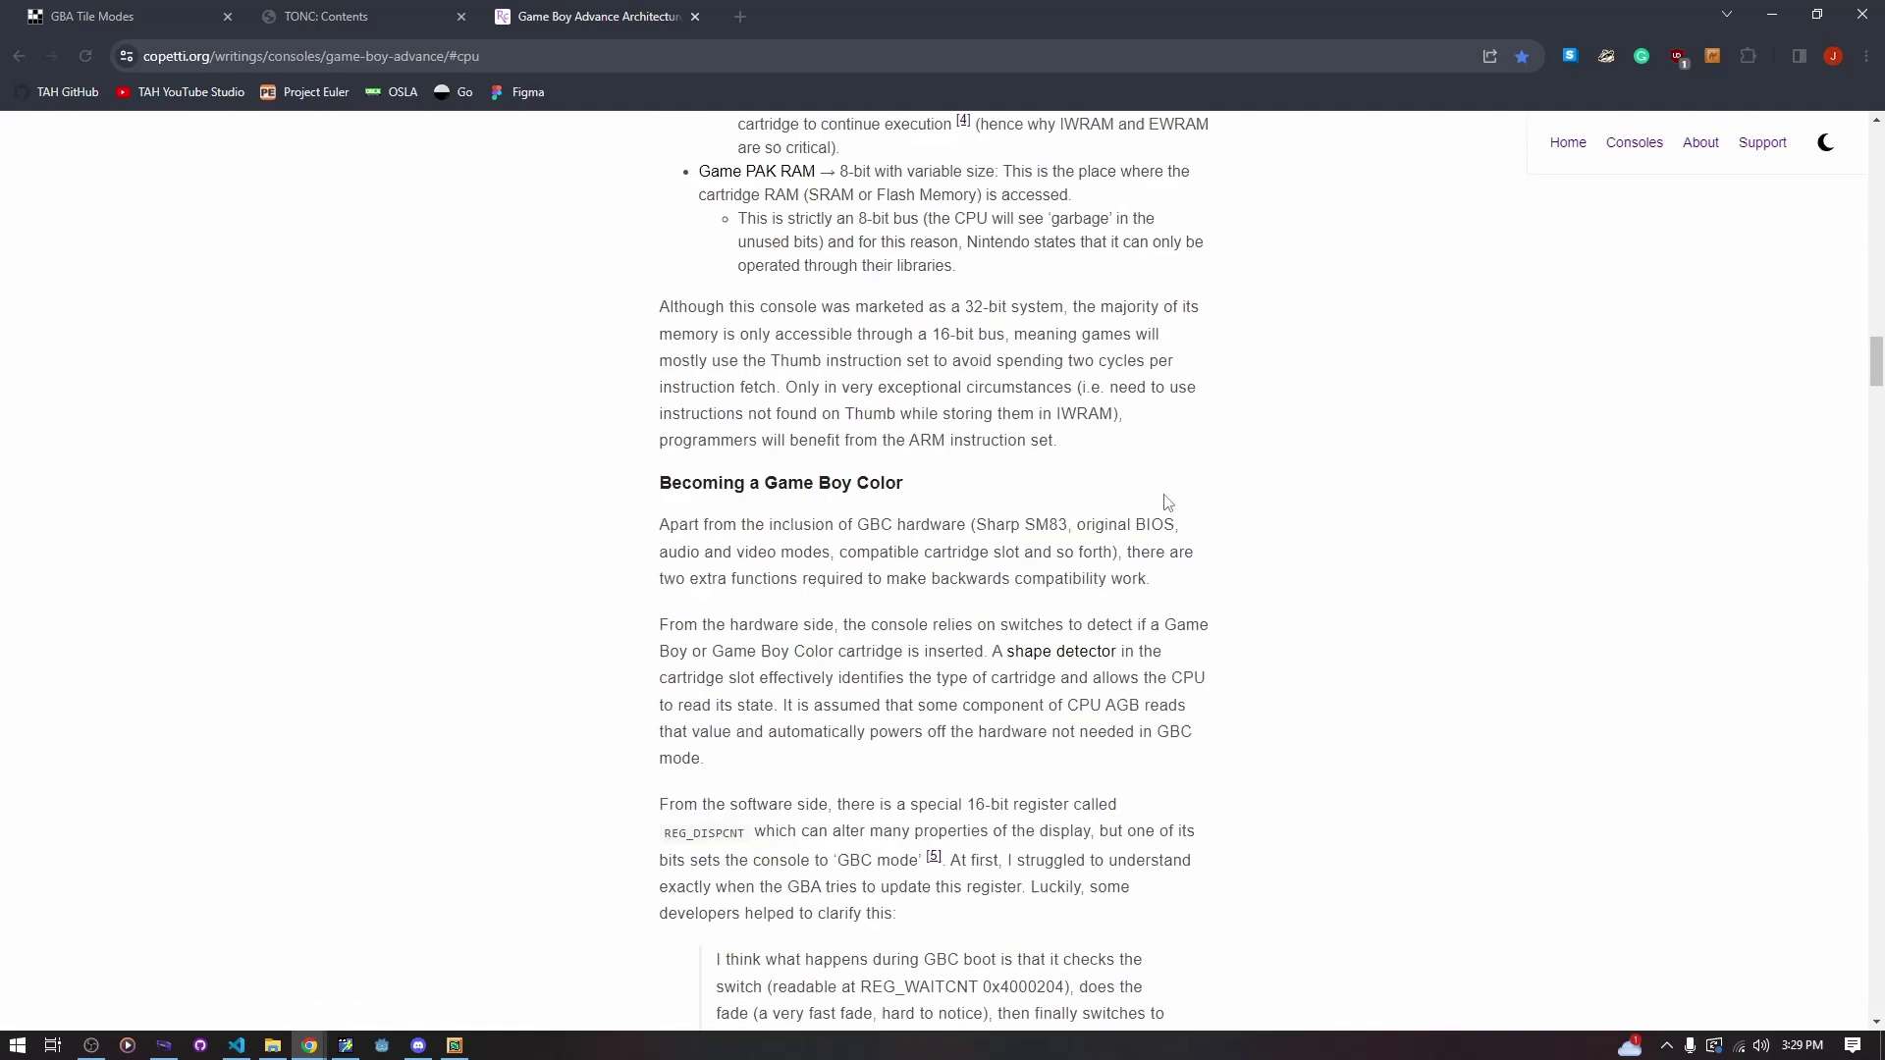
{"action": "scroll", "coordinate": [1166, 504], "scroll_direction": "down", "scroll_amount": 8}
{"action": "scroll", "coordinate": [1129, 570], "scroll_direction": "down", "scroll_amount": 20}
{"action": "scroll", "coordinate": [1080, 579], "scroll_direction": "up", "scroll_amount": 17}
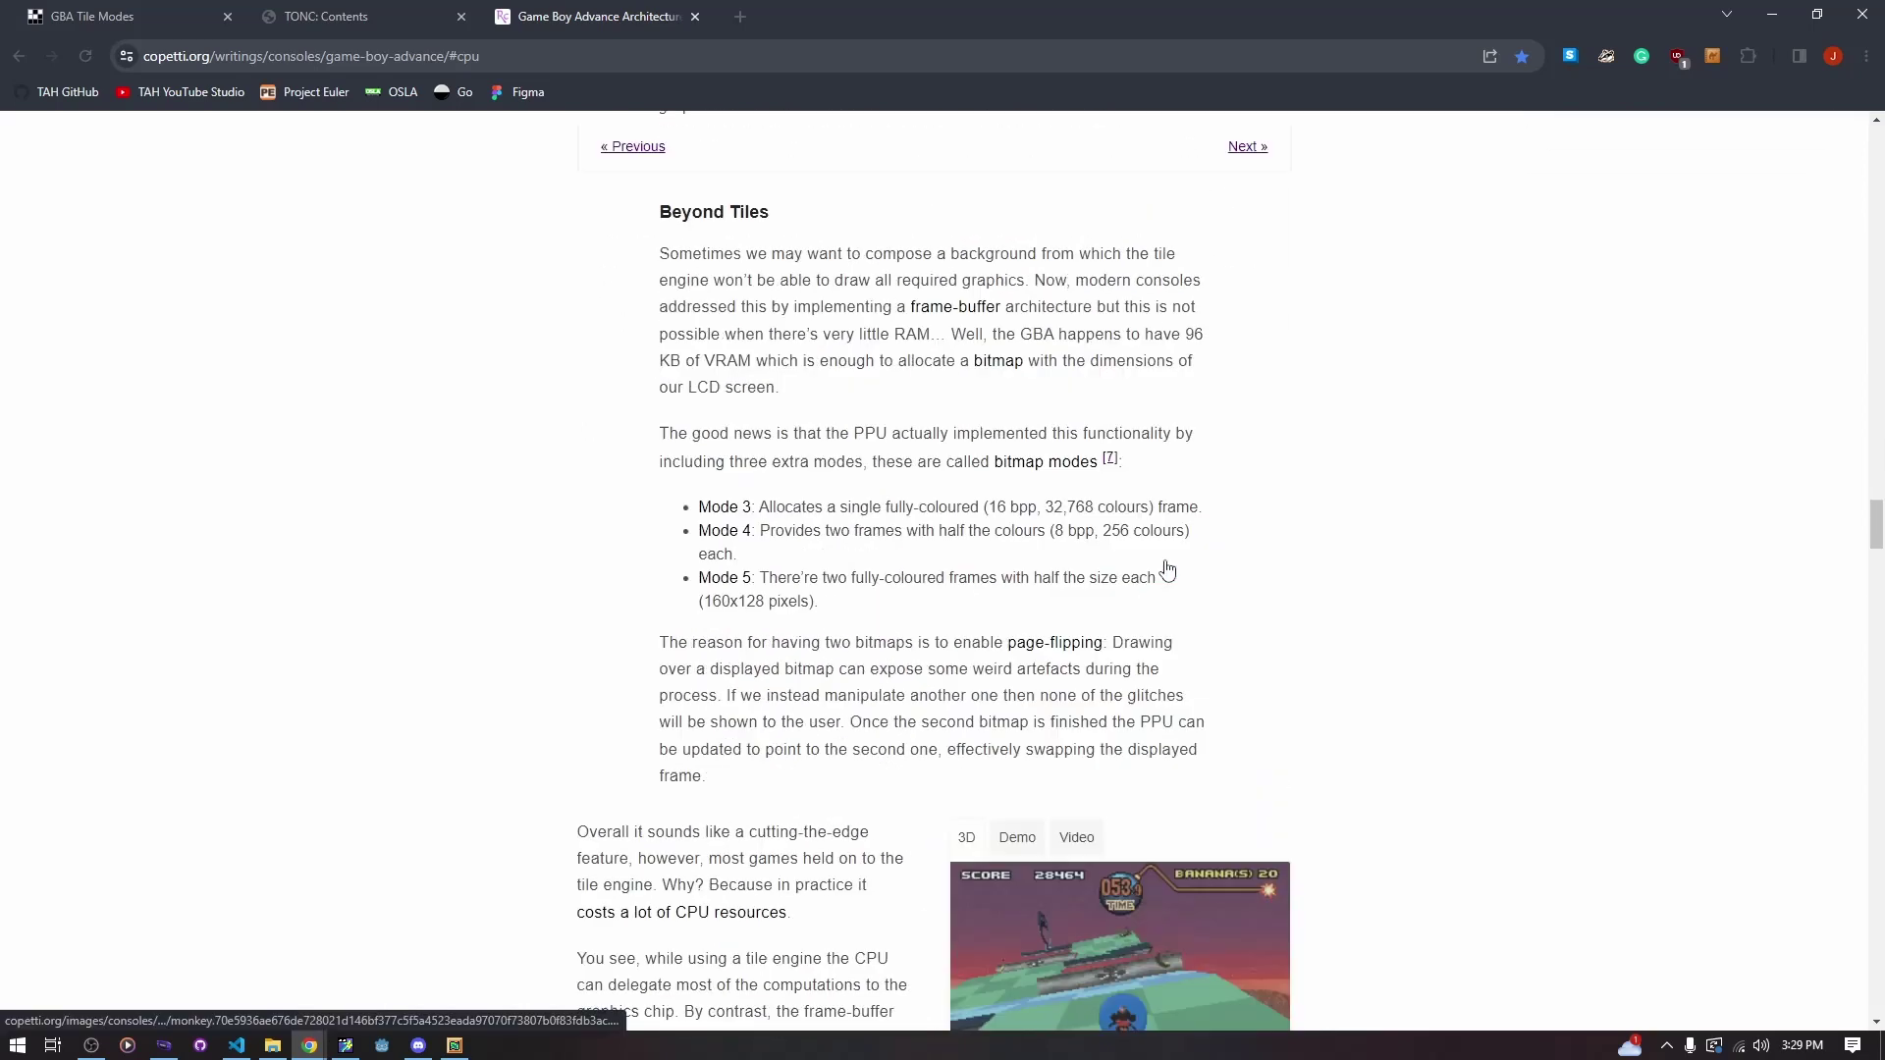
{"action": "scroll", "coordinate": [1031, 603], "scroll_direction": "down", "scroll_amount": 3}
Switch the panel to Tiles and back to Backgrounds, then bring up Tilemap Studio with samiya_tiles.bin
{"action": "left_click", "coordinate": [609, 553]}
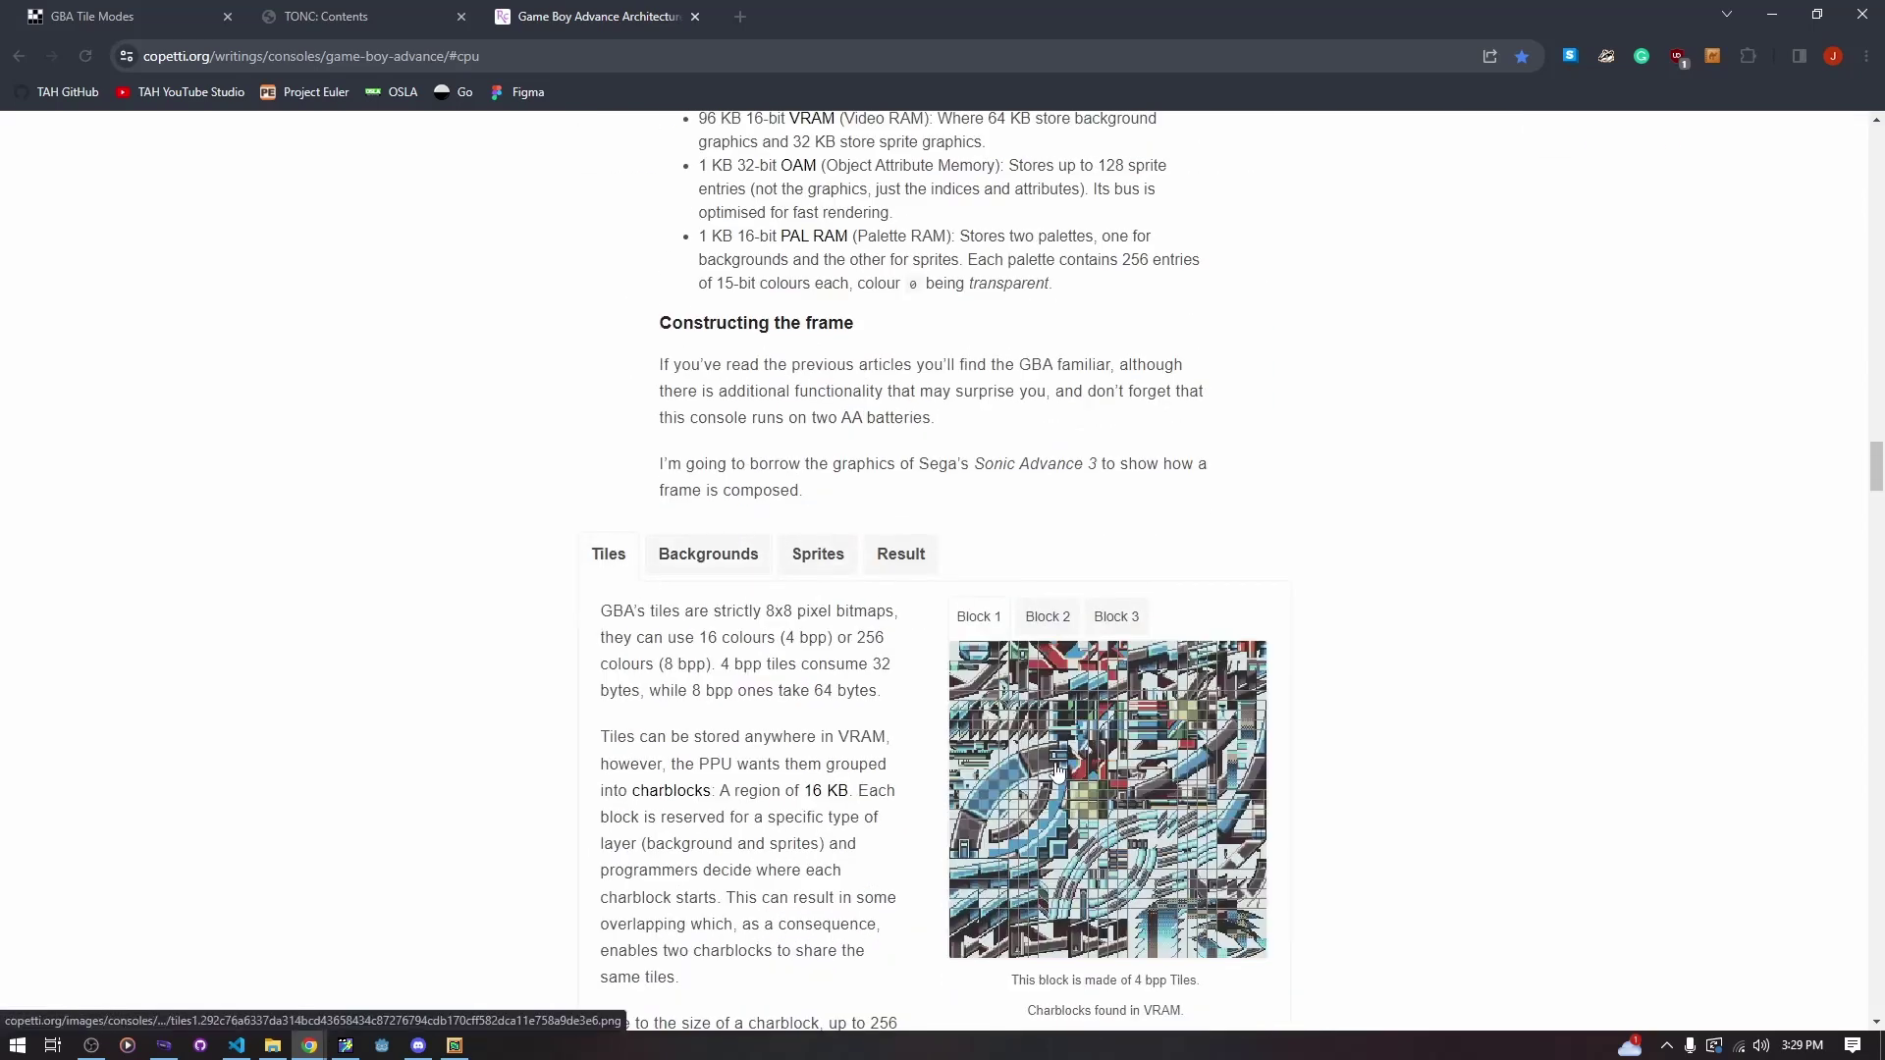
{"action": "scroll", "coordinate": [992, 766], "scroll_direction": "down", "scroll_amount": 3}
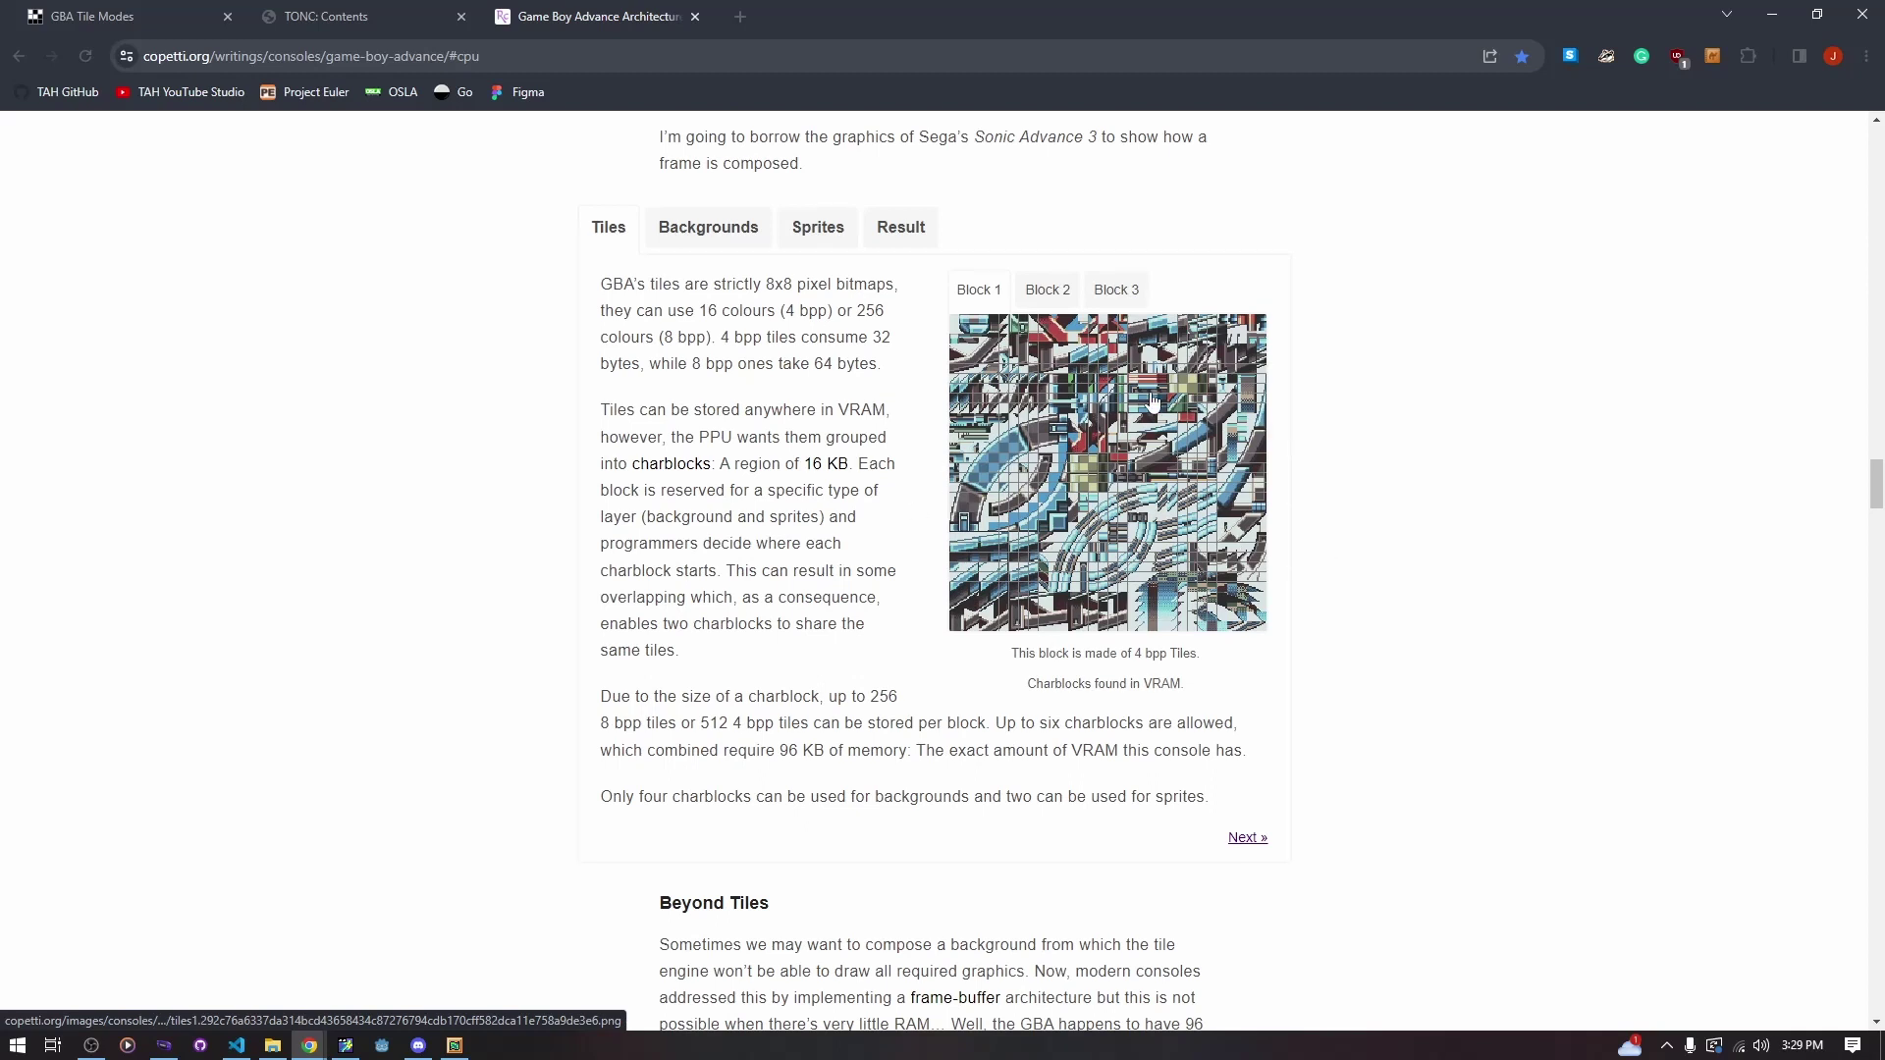
{"action": "left_click", "coordinate": [765, 229]}
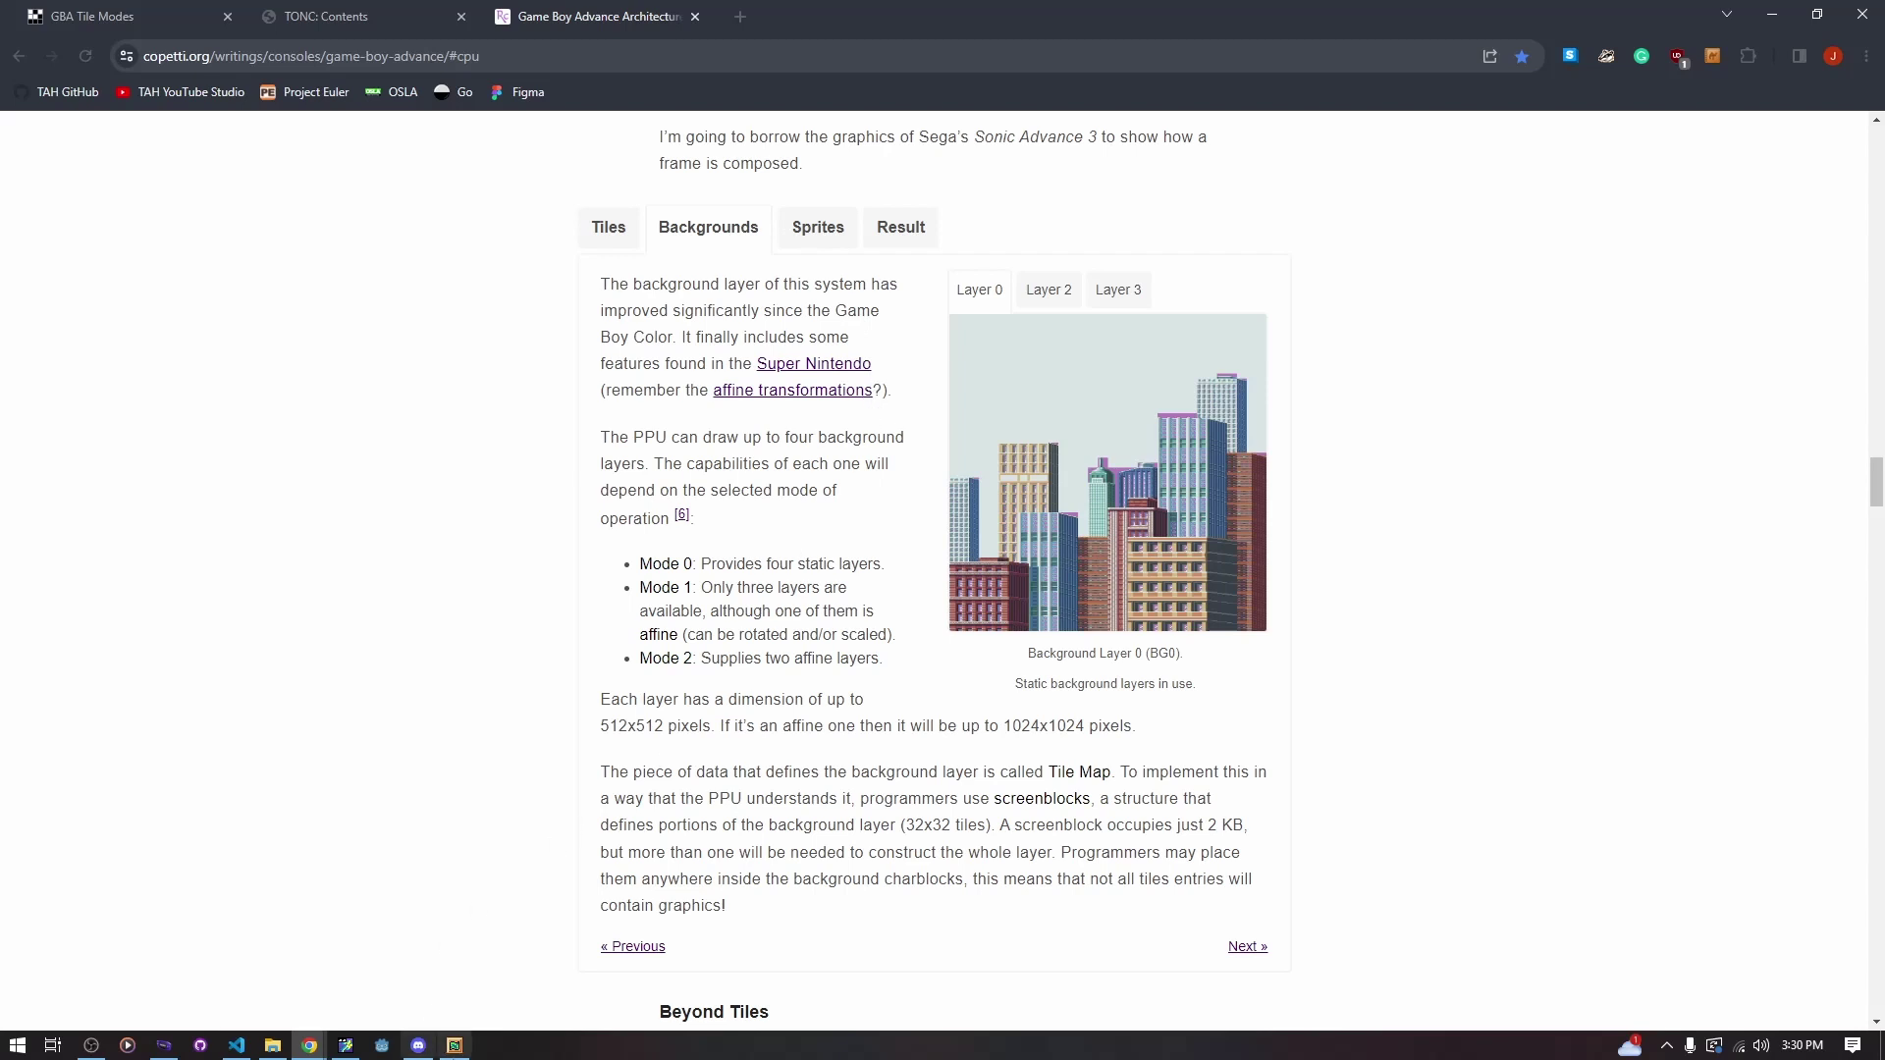
{"action": "left_click", "coordinate": [454, 1046]}
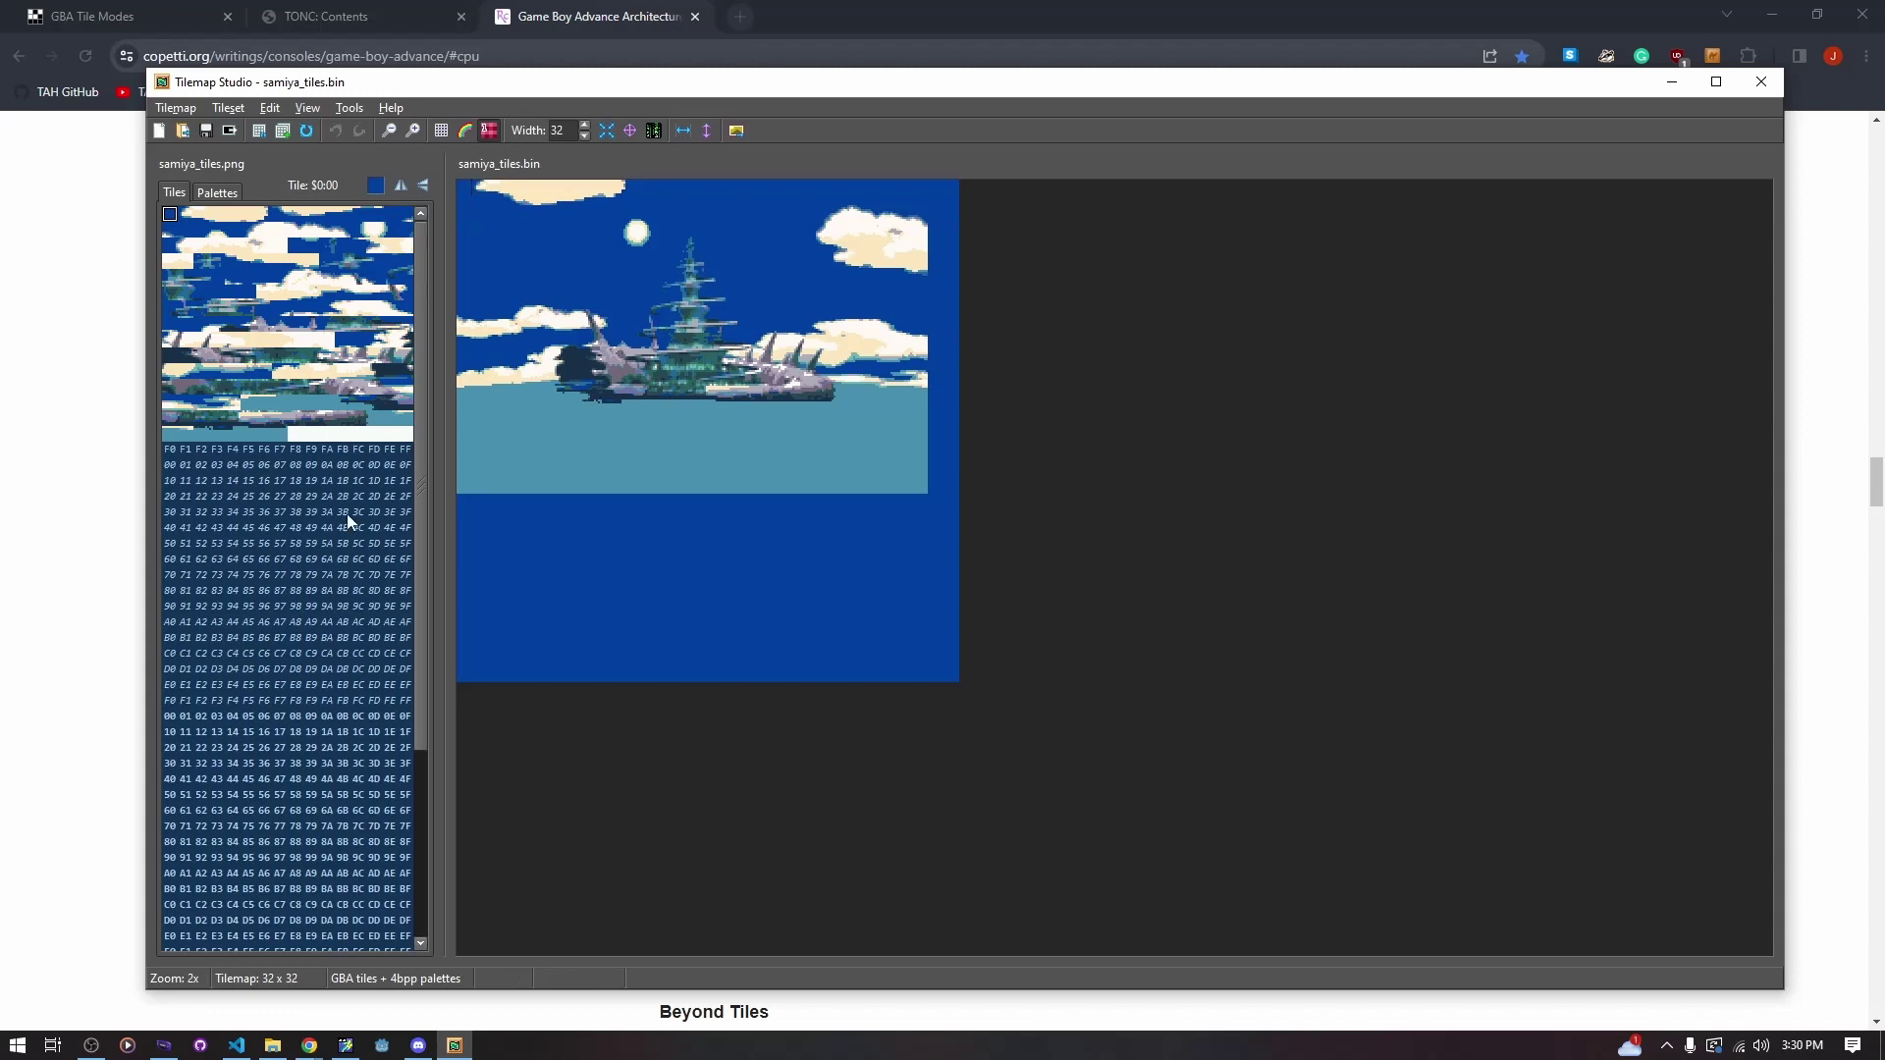
Select the blank white tile $0:EF from the samiya tileset, after briefly picking $3:FF
{"action": "scroll", "coordinate": [346, 514], "scroll_direction": "down", "scroll_amount": 5}
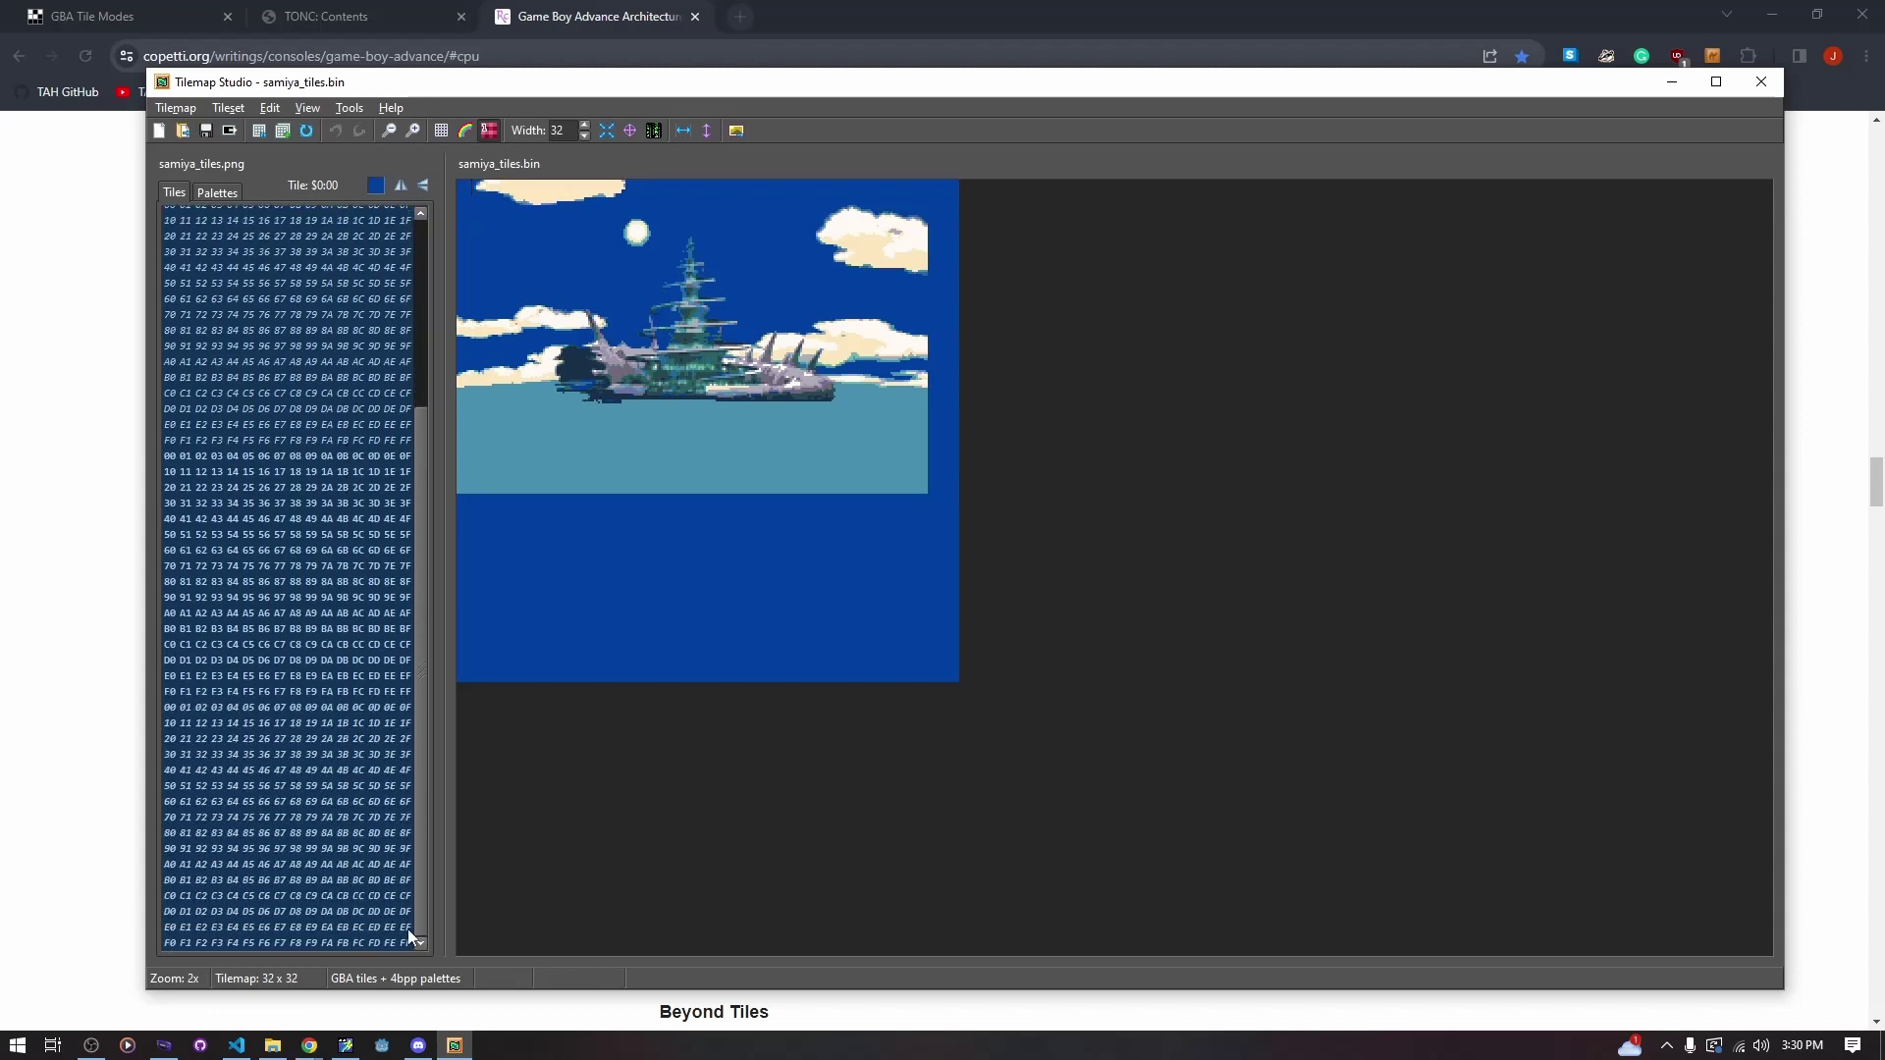
{"action": "left_click", "coordinate": [408, 933]}
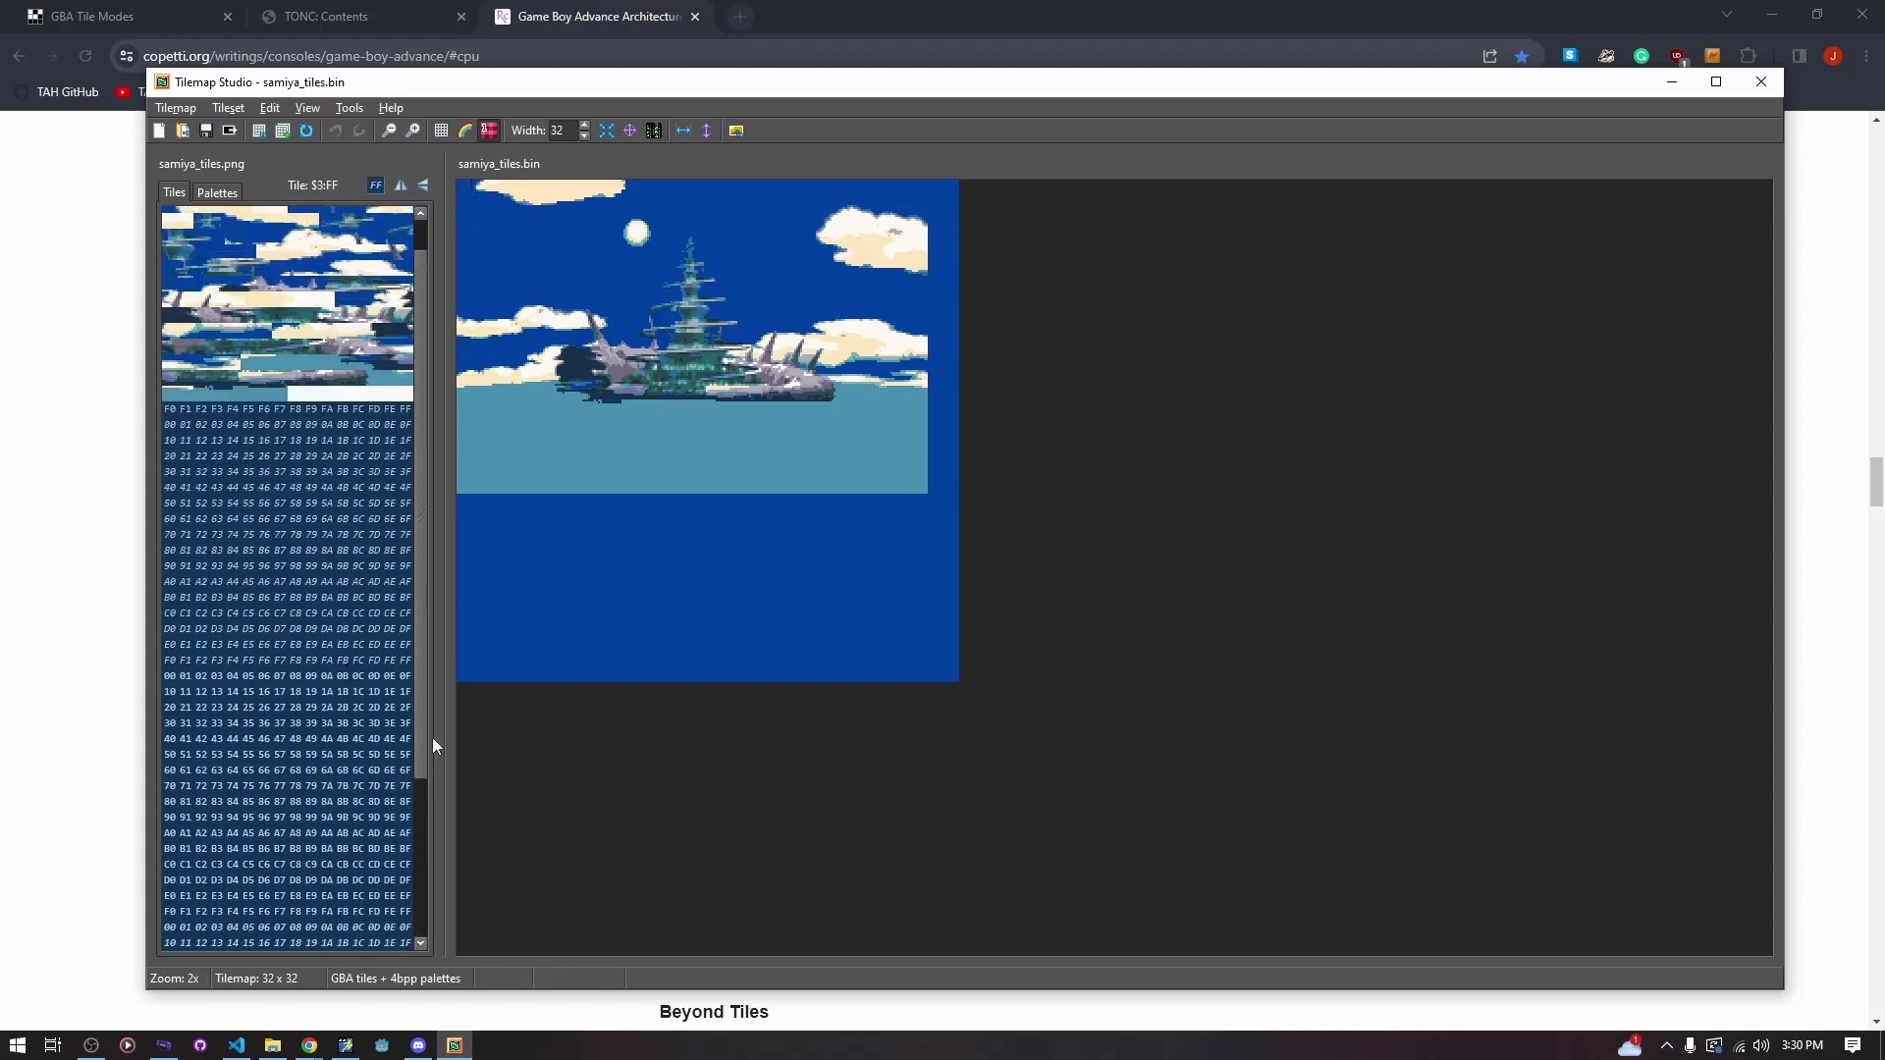
{"action": "scroll", "coordinate": [326, 497], "scroll_direction": "up", "scroll_amount": 1}
{"action": "left_click", "coordinate": [405, 434]}
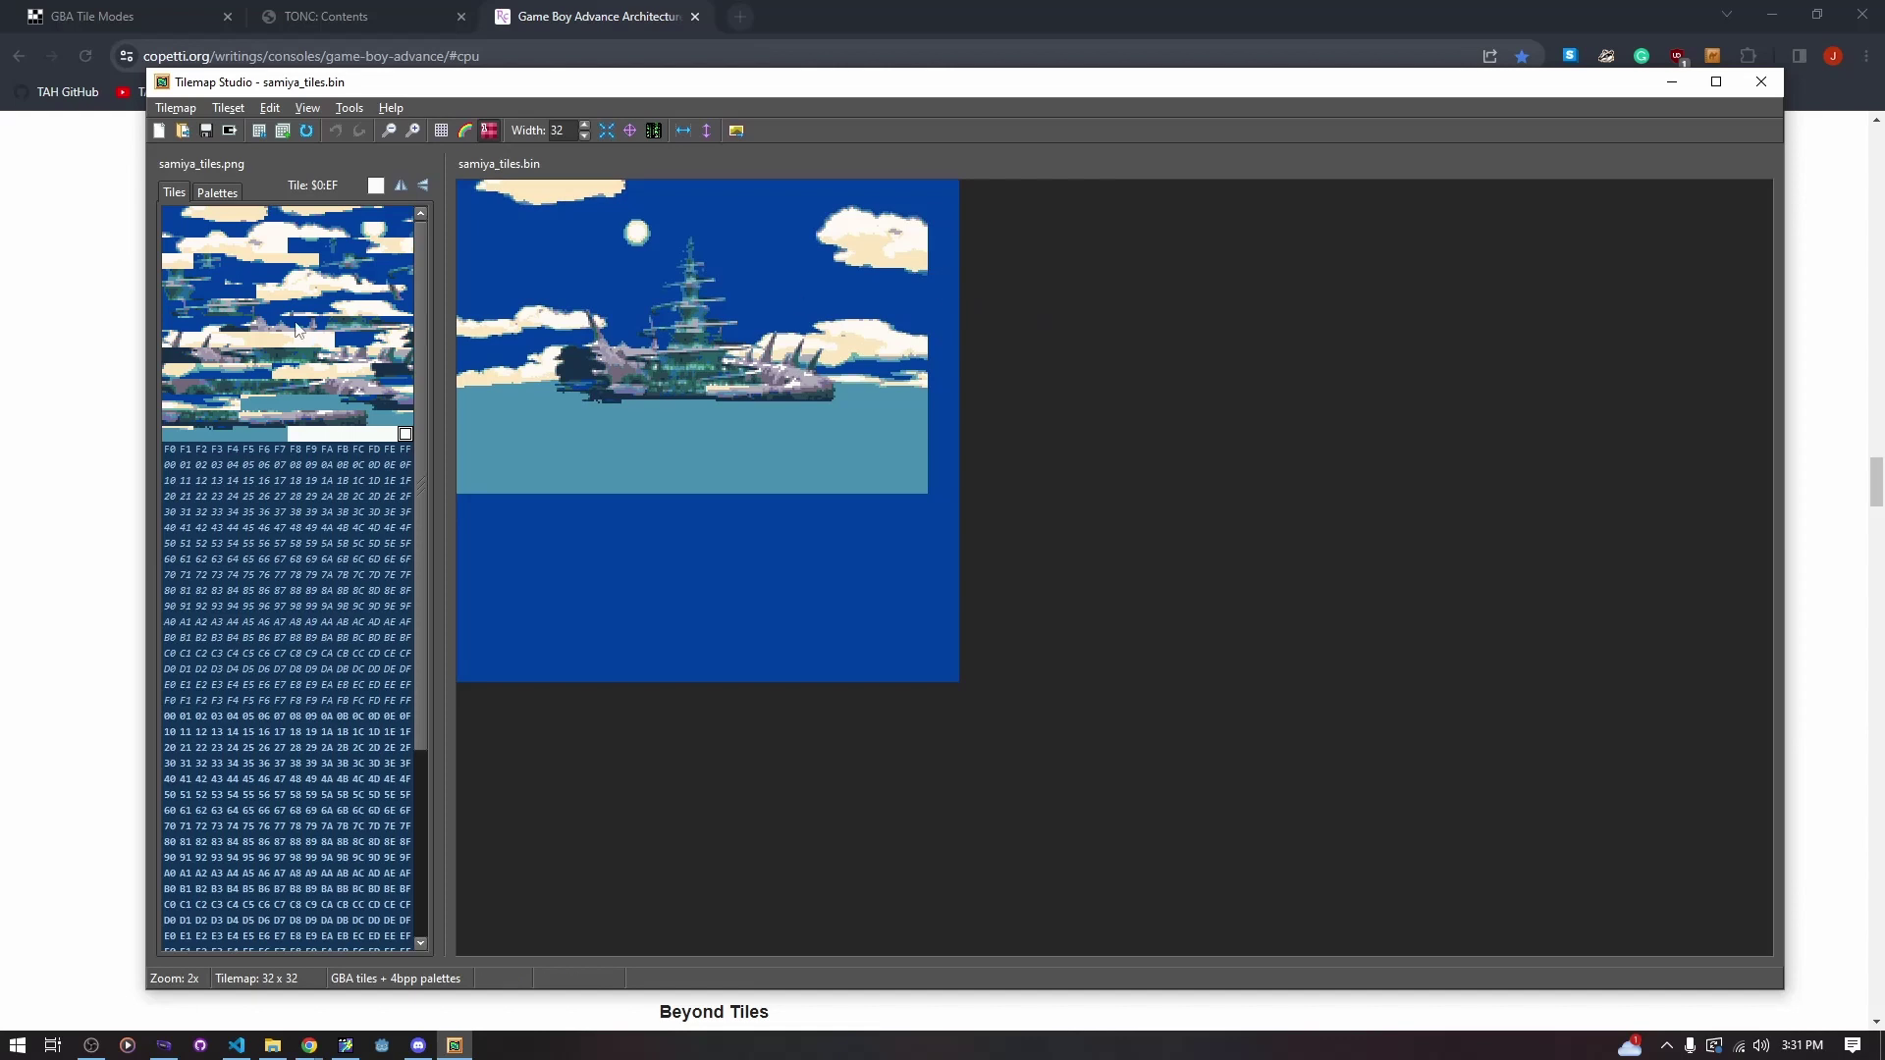
{"action": "mouse_move", "coordinate": [418, 324]}
{"action": "left_mouse_down"}
{"action": "mouse_move", "coordinate": [439, 411]}
{"action": "mouse_move", "coordinate": [423, 324]}
{"action": "left_mouse_up"}
{"action": "scroll", "coordinate": [356, 844], "scroll_direction": "down", "scroll_amount": 10}
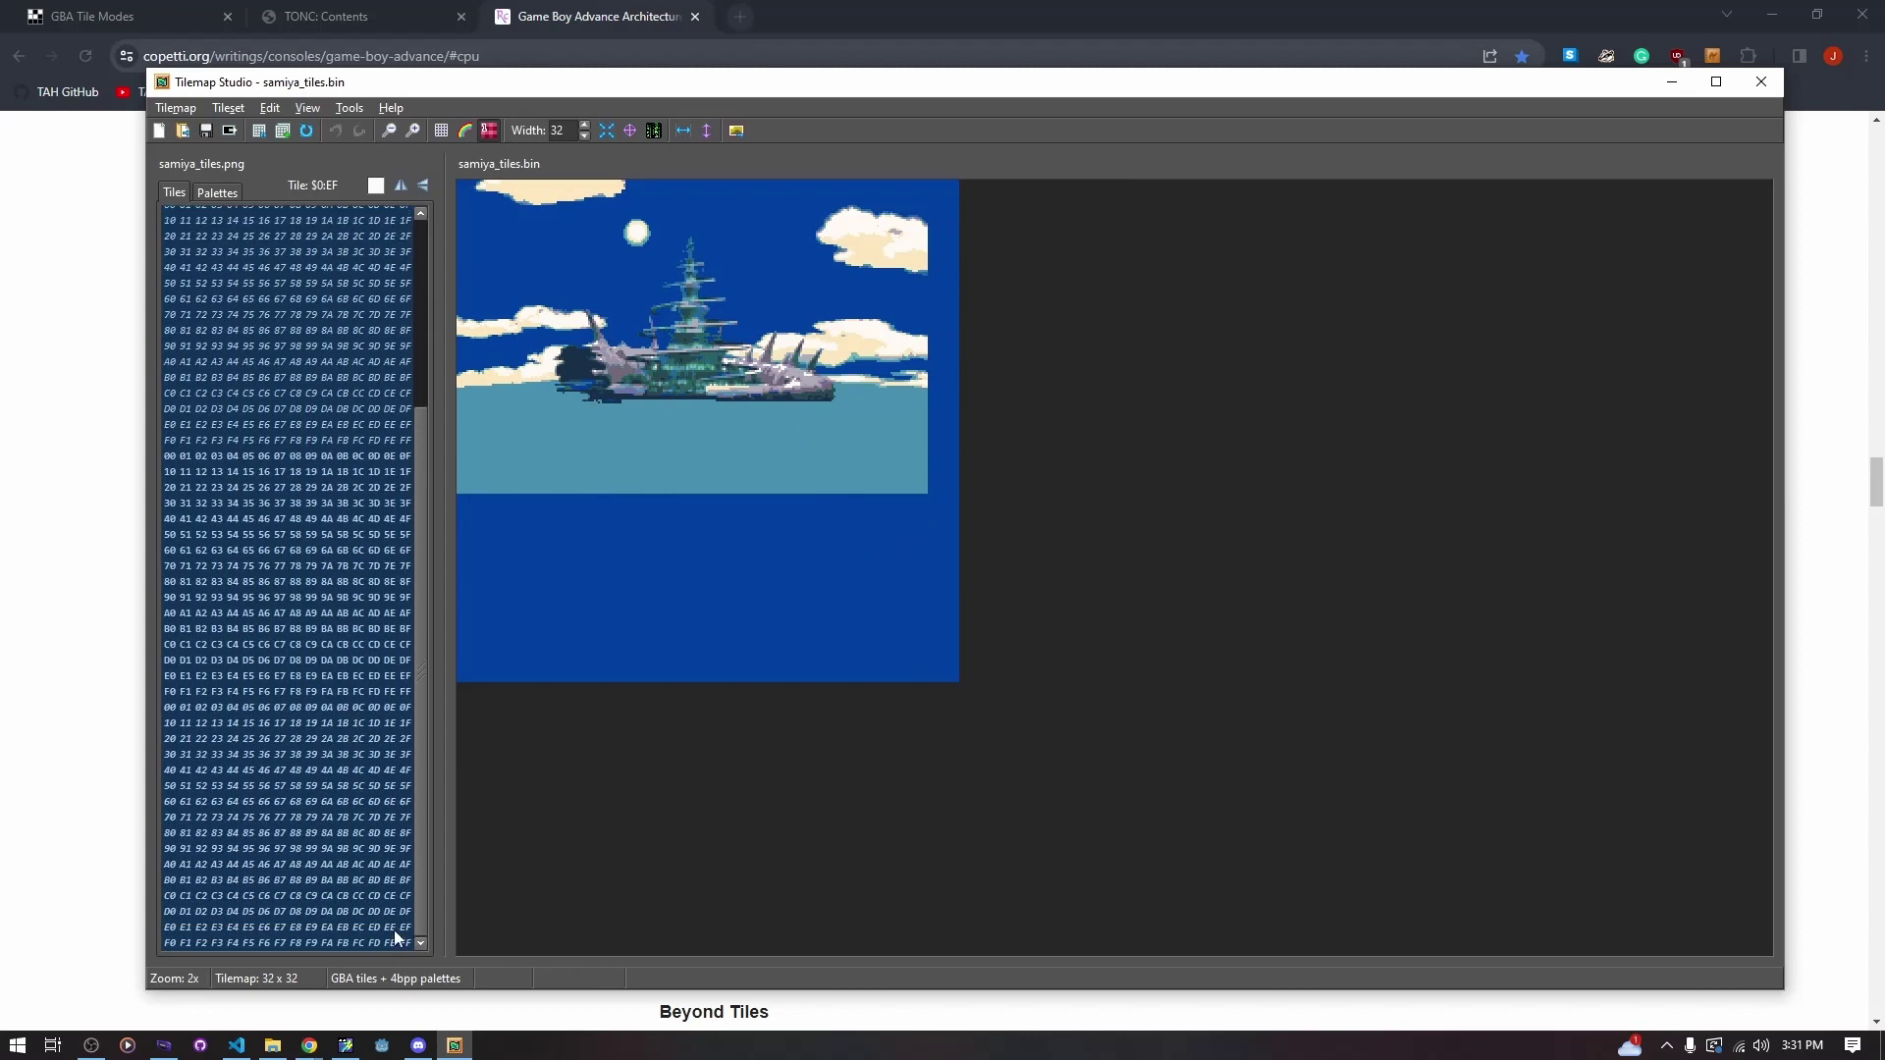
{"action": "scroll", "coordinate": [370, 504], "scroll_direction": "up", "scroll_amount": 10}
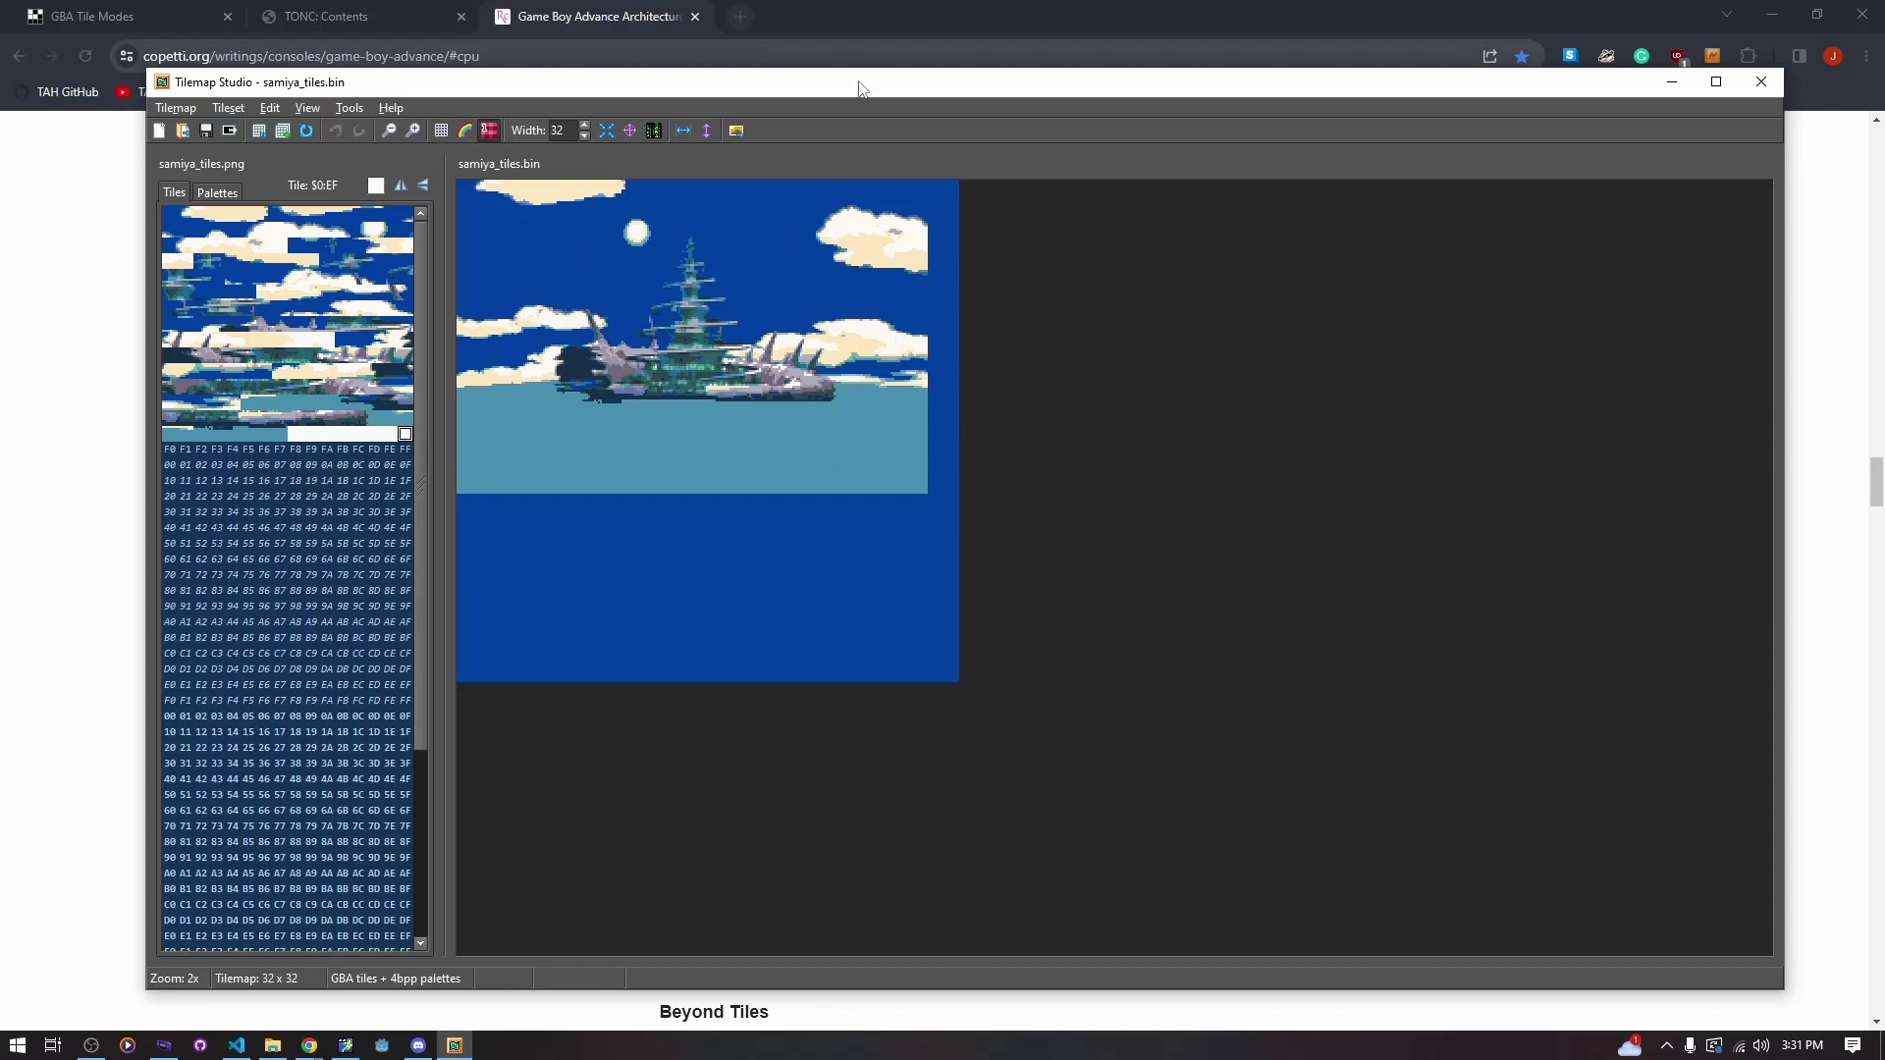
{"action": "mouse_move", "coordinate": [860, 88]}
{"action": "left_mouse_down"}
{"action": "mouse_move", "coordinate": [872, 102]}
{"action": "mouse_move", "coordinate": [830, 69]}
{"action": "left_mouse_up"}
Maximize the window and set samiya.png as the Image to Tiles input
{"action": "double_click", "coordinate": [825, 65]}
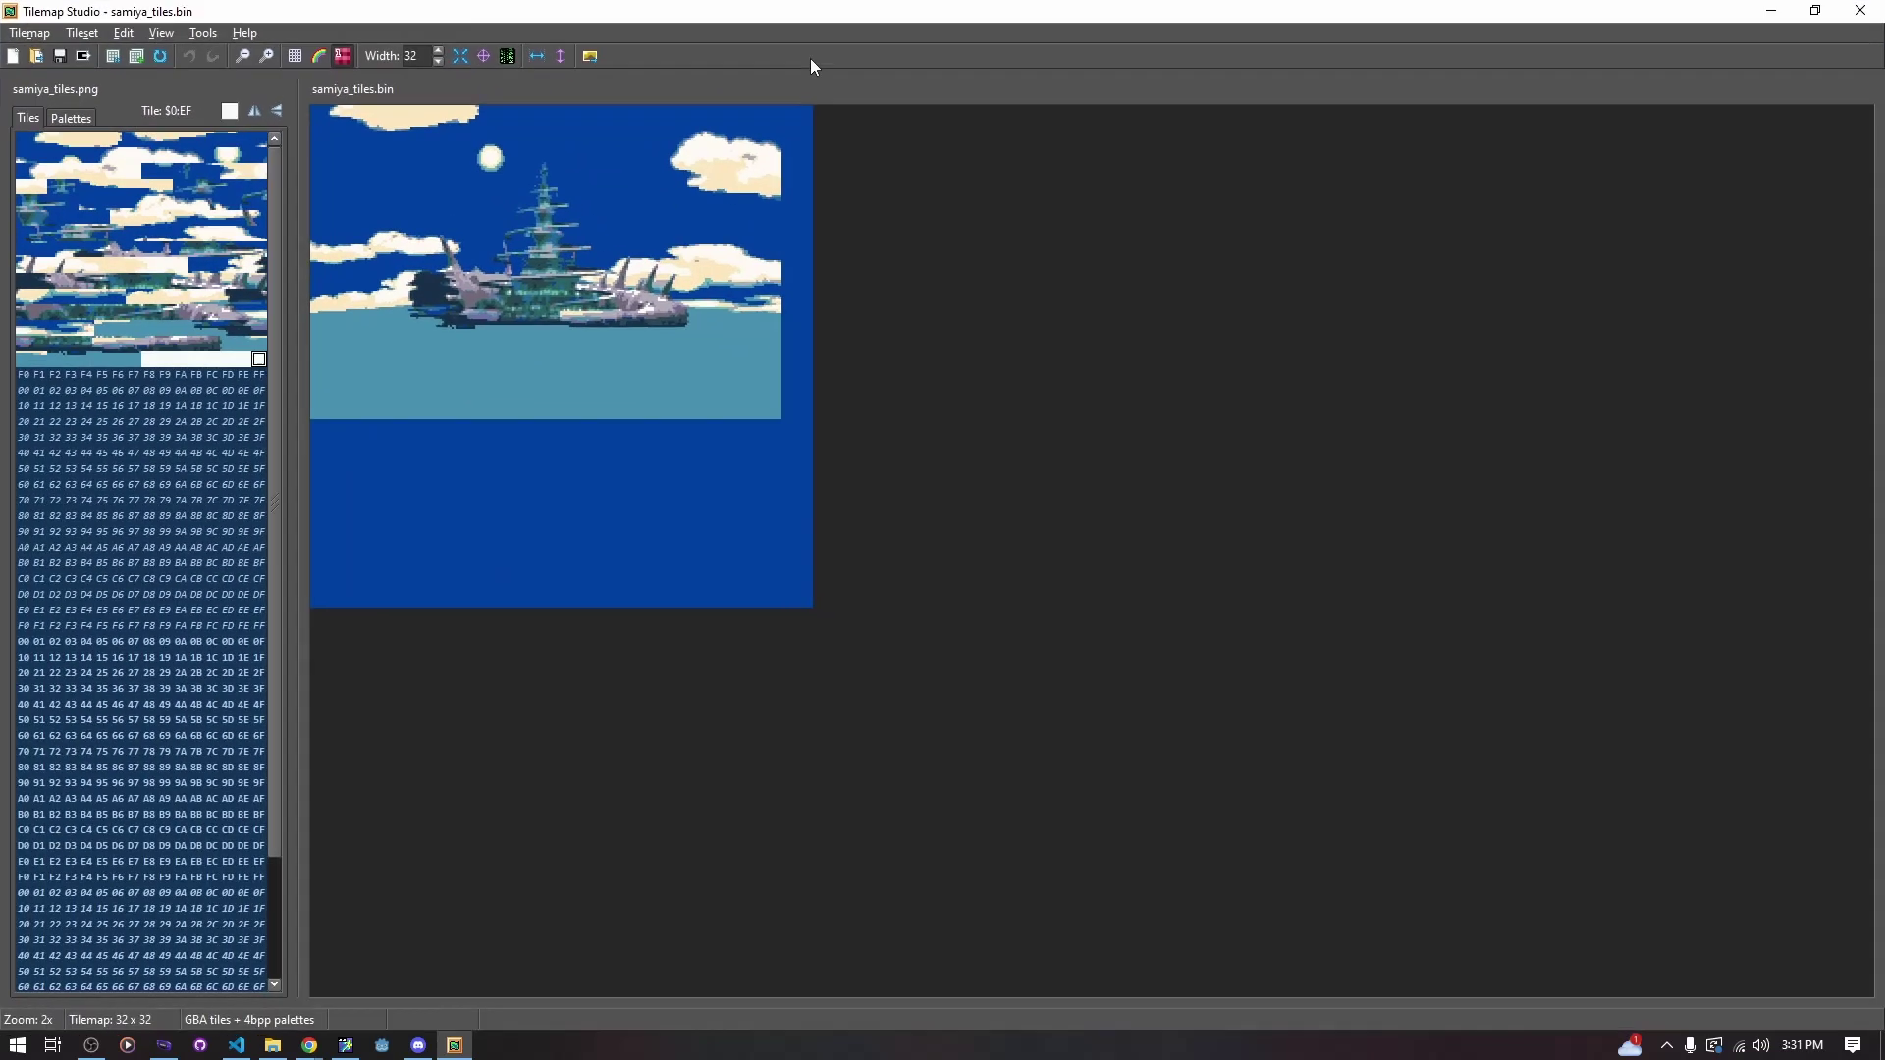
{"action": "left_click", "coordinate": [591, 55]}
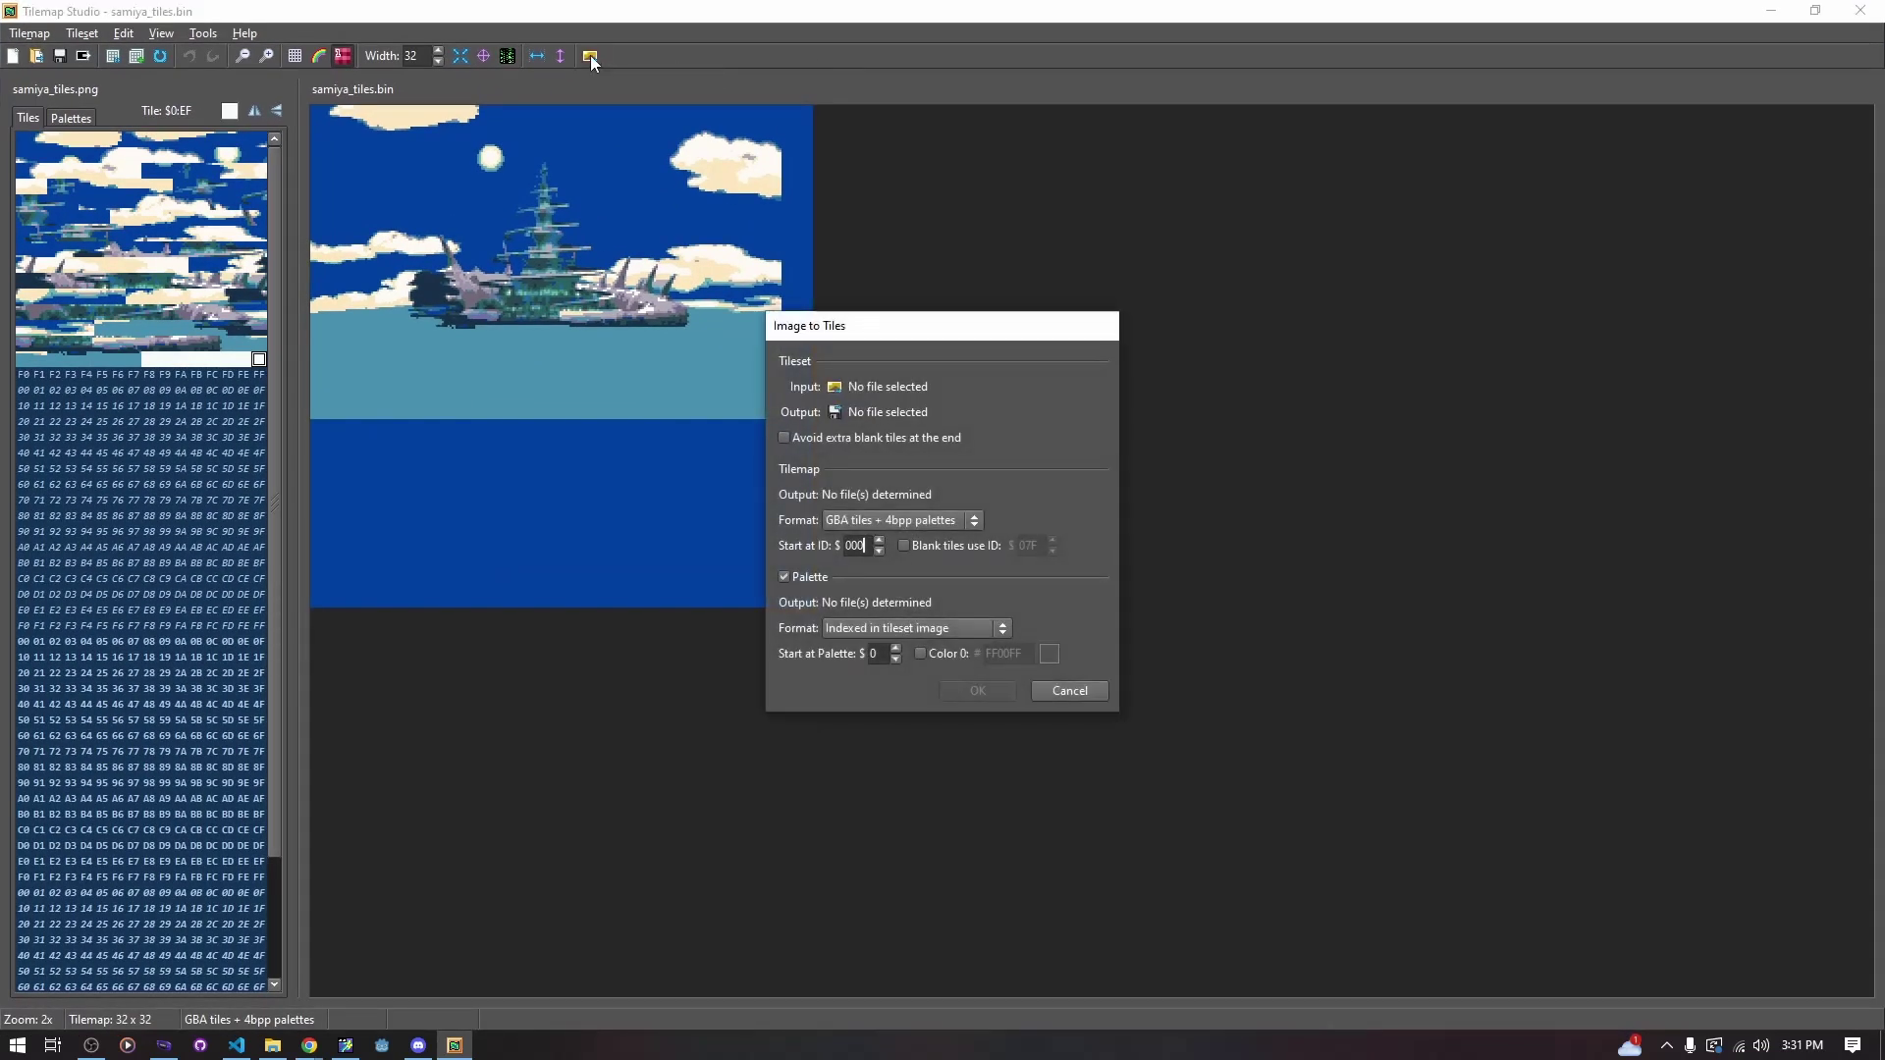
{"action": "left_click", "coordinate": [876, 387]}
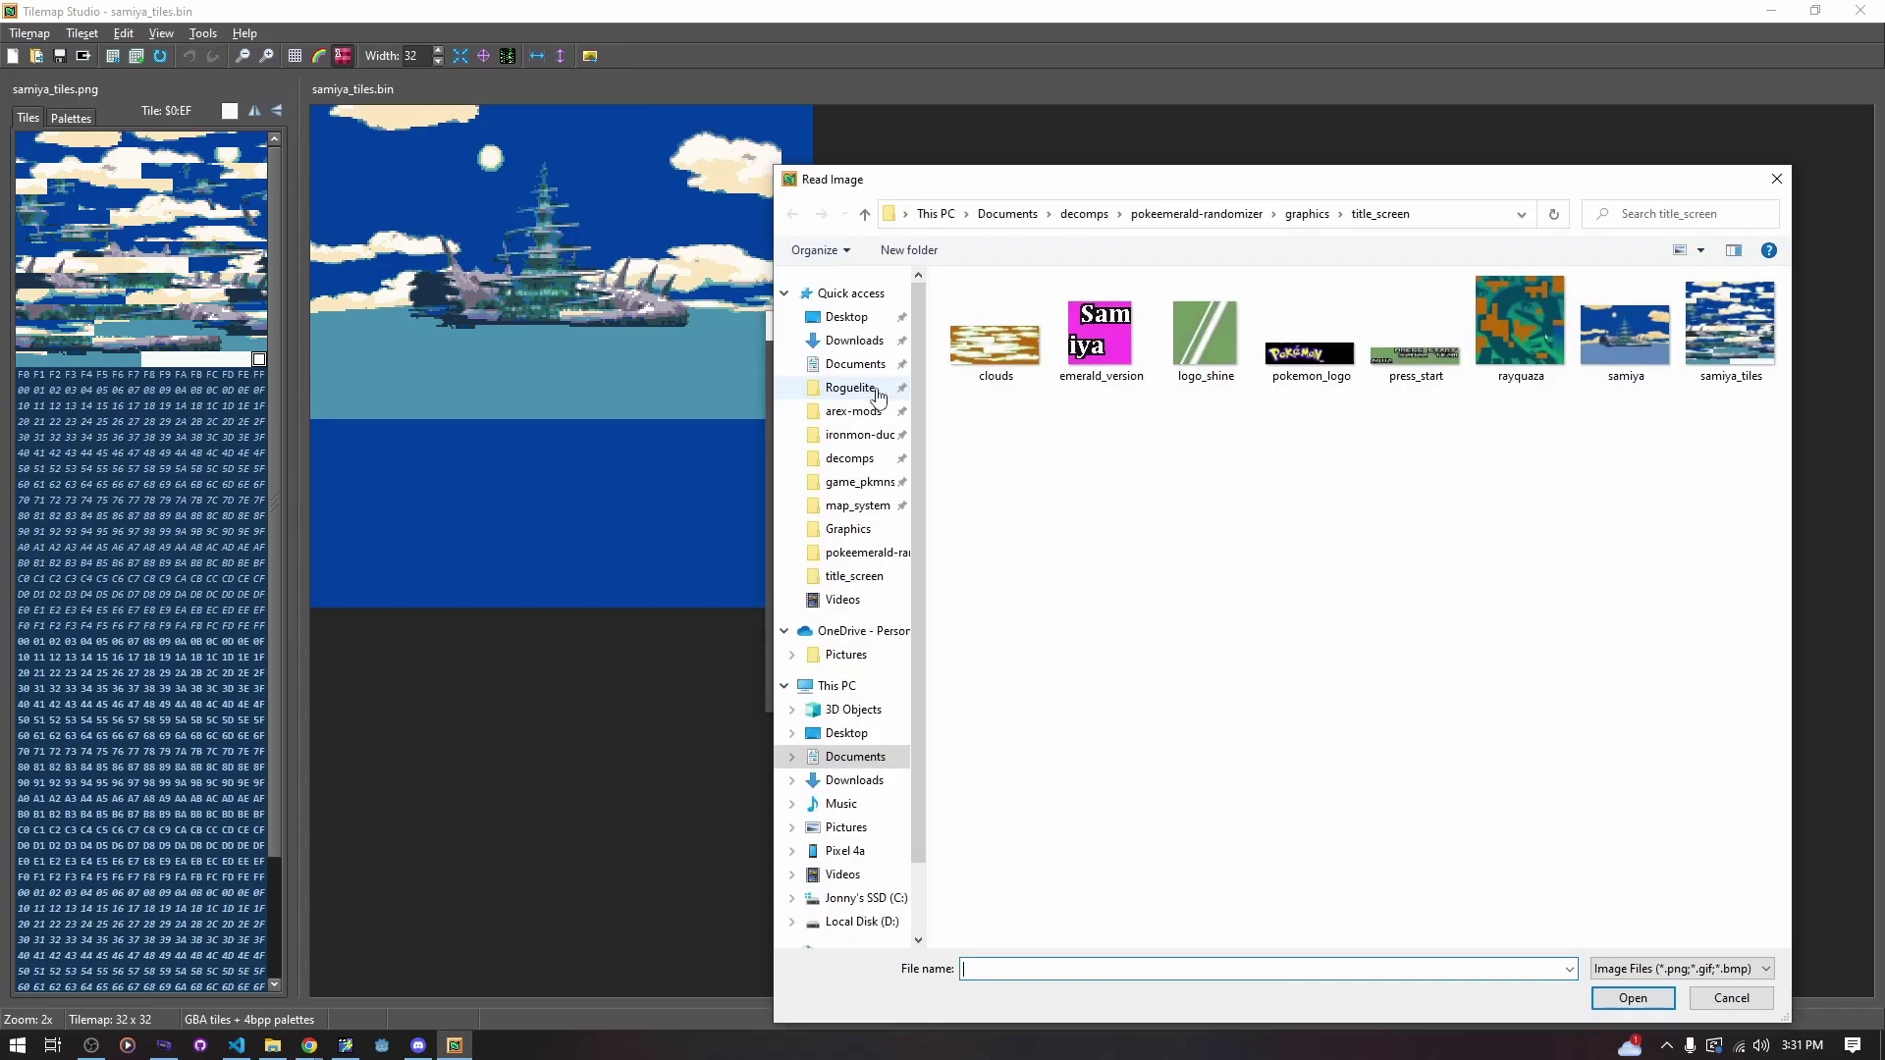
{"action": "double_click", "coordinate": [1599, 337]}
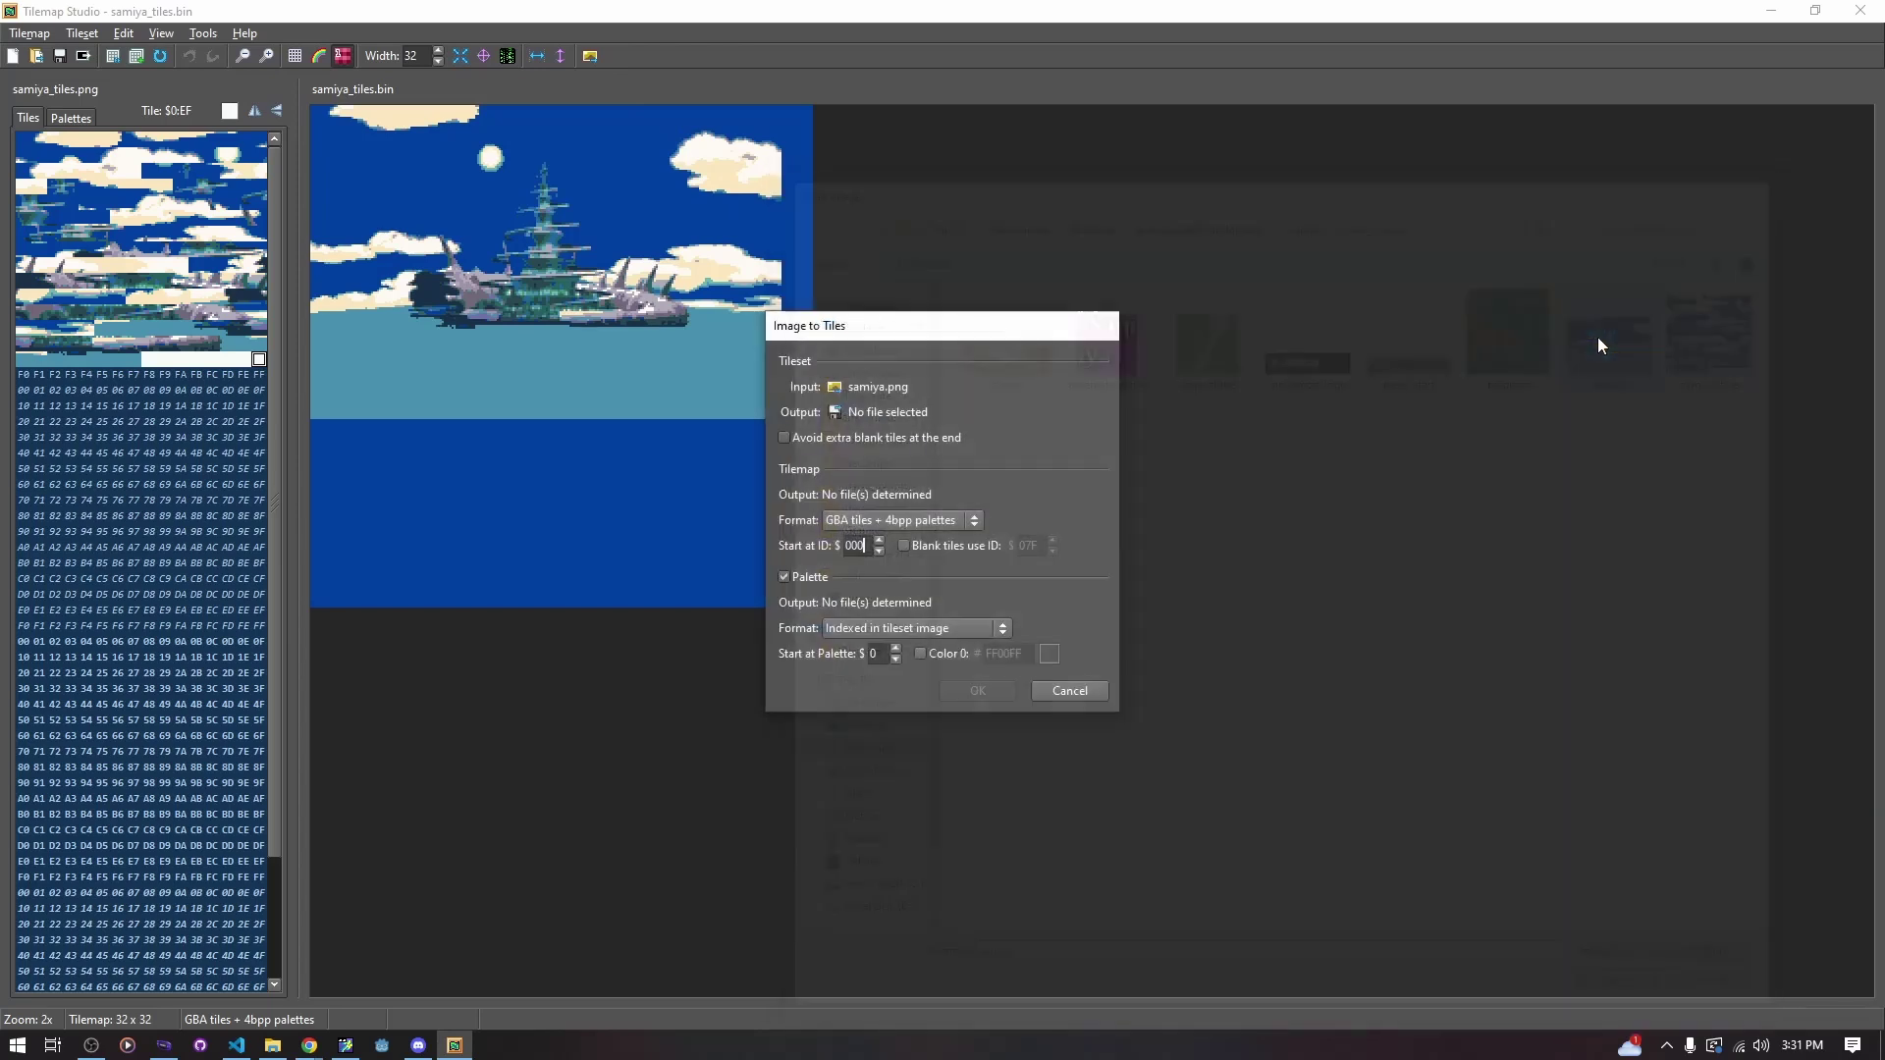
Save the output tileset as tiles.png with the GBA tiles + 4bpp palettes format
{"action": "left_click", "coordinate": [882, 411]}
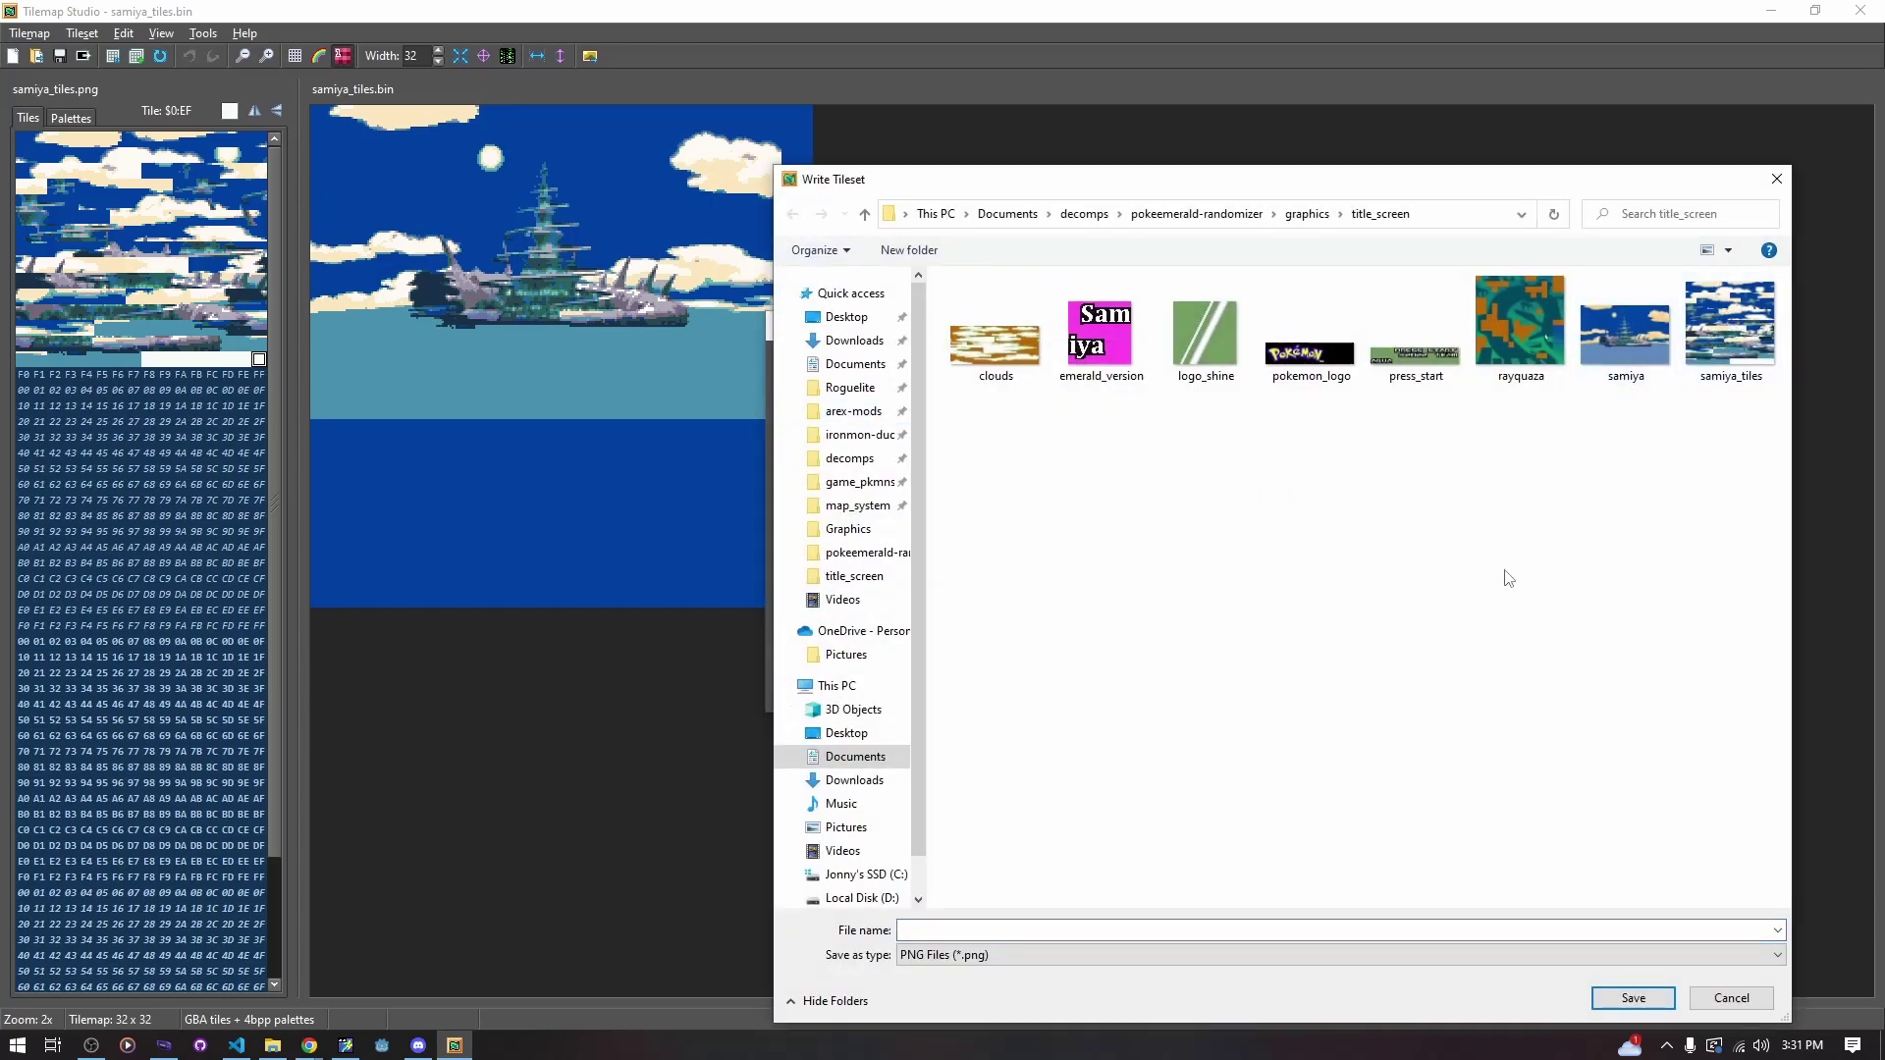
{"action": "left_click", "coordinate": [1036, 930]}
{"action": "type", "text": "ti"}
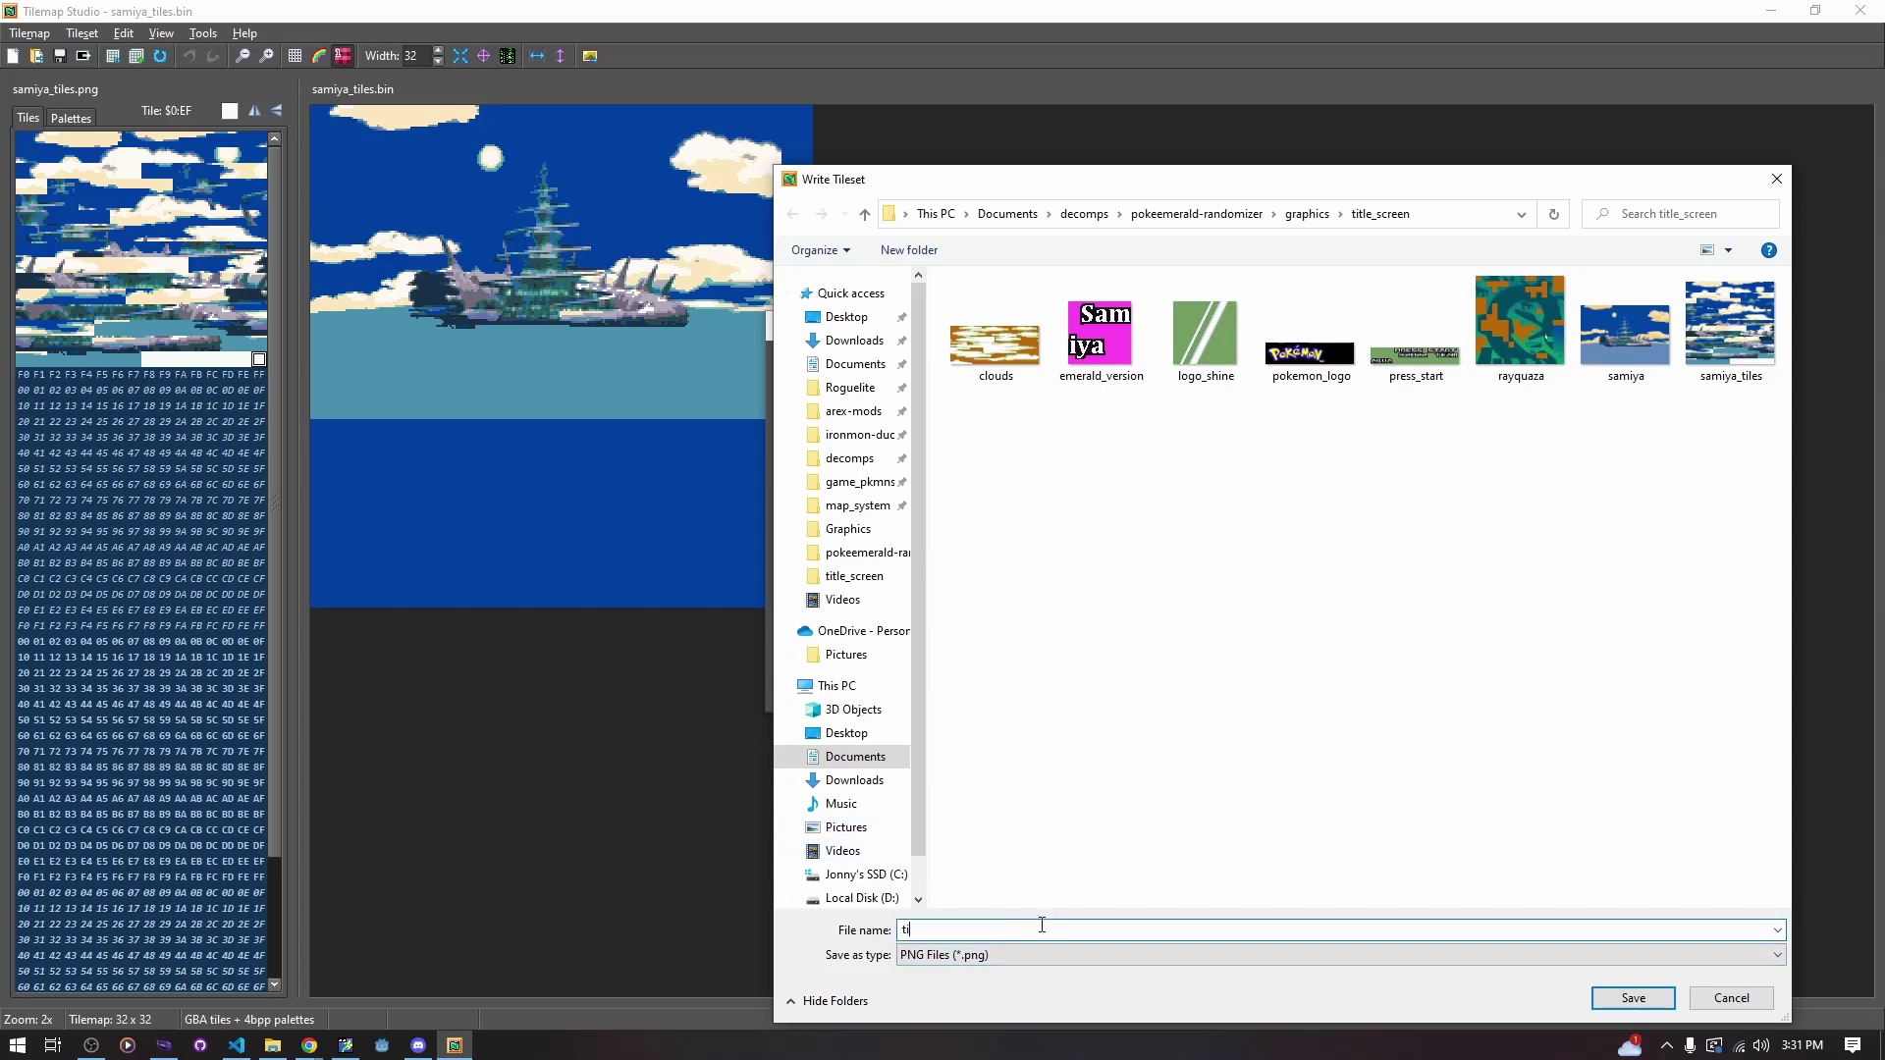
{"action": "type", "text": "les"}
{"action": "left_click", "coordinate": [1658, 1001]}
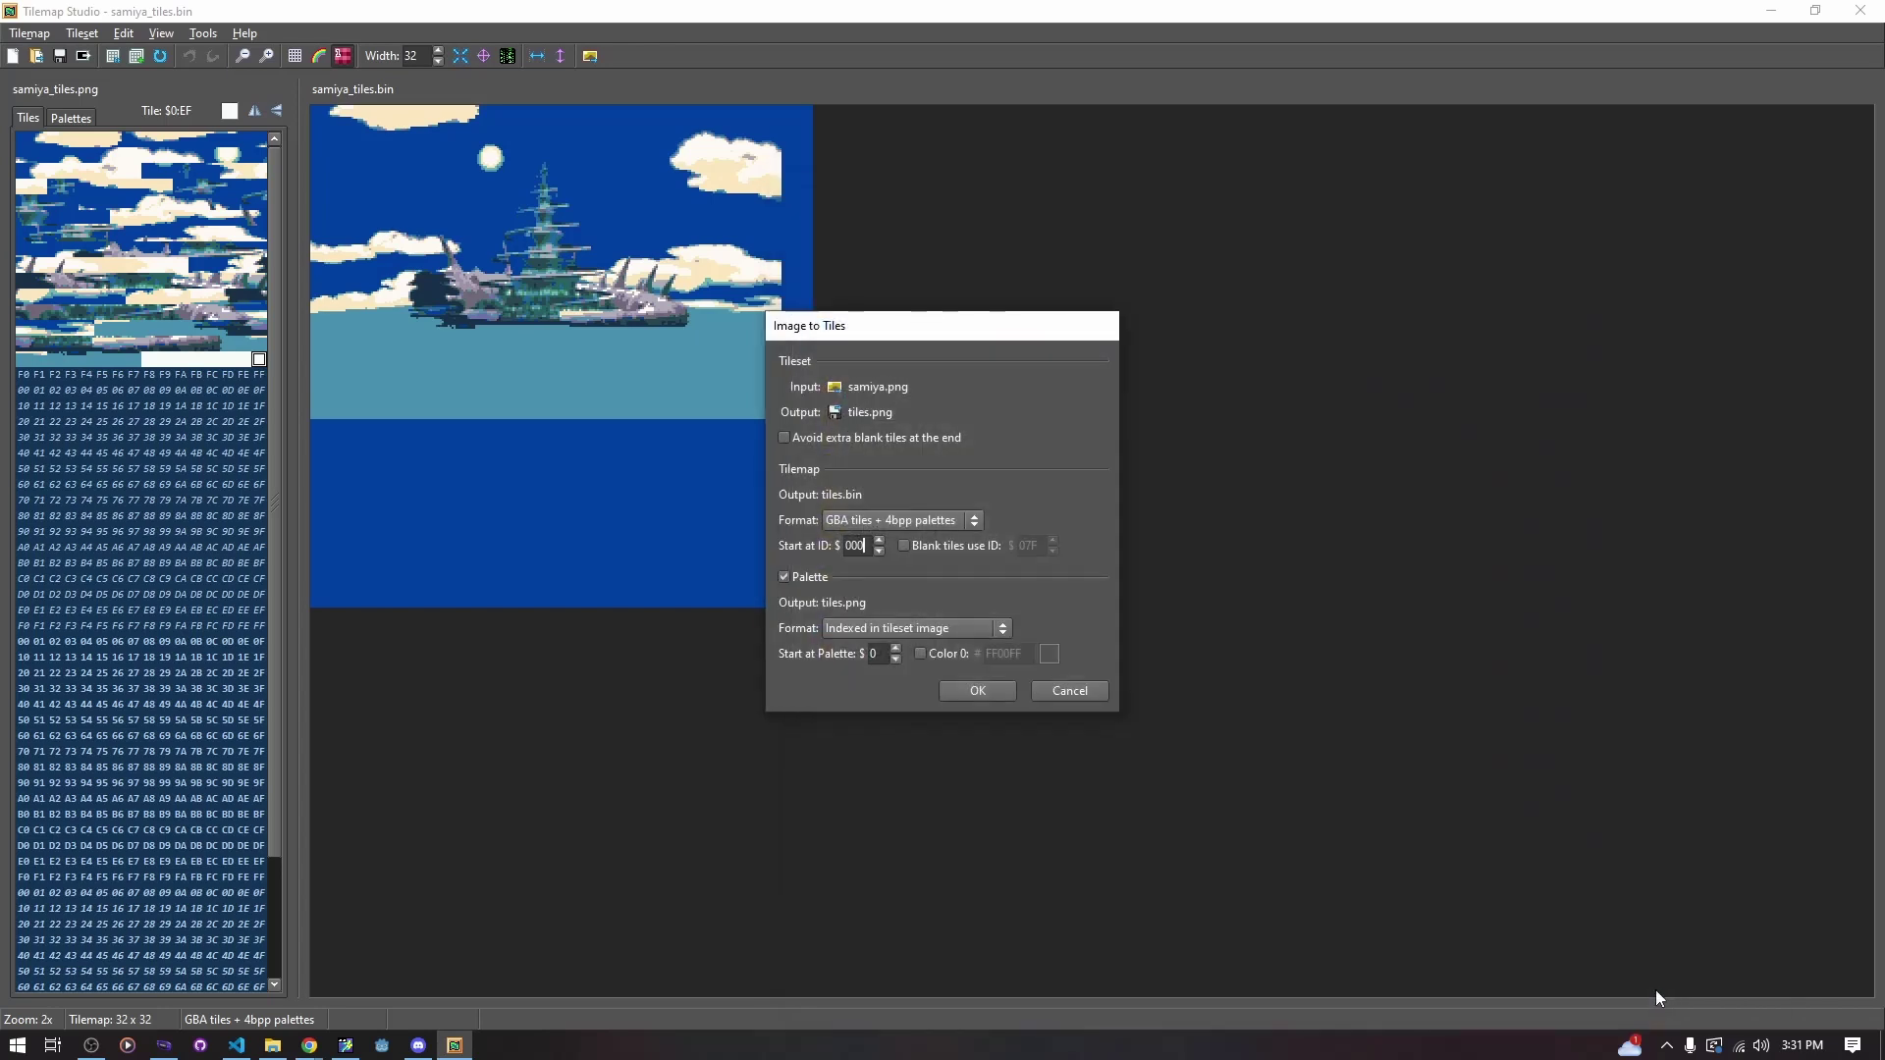
{"action": "left_click", "coordinate": [941, 516]}
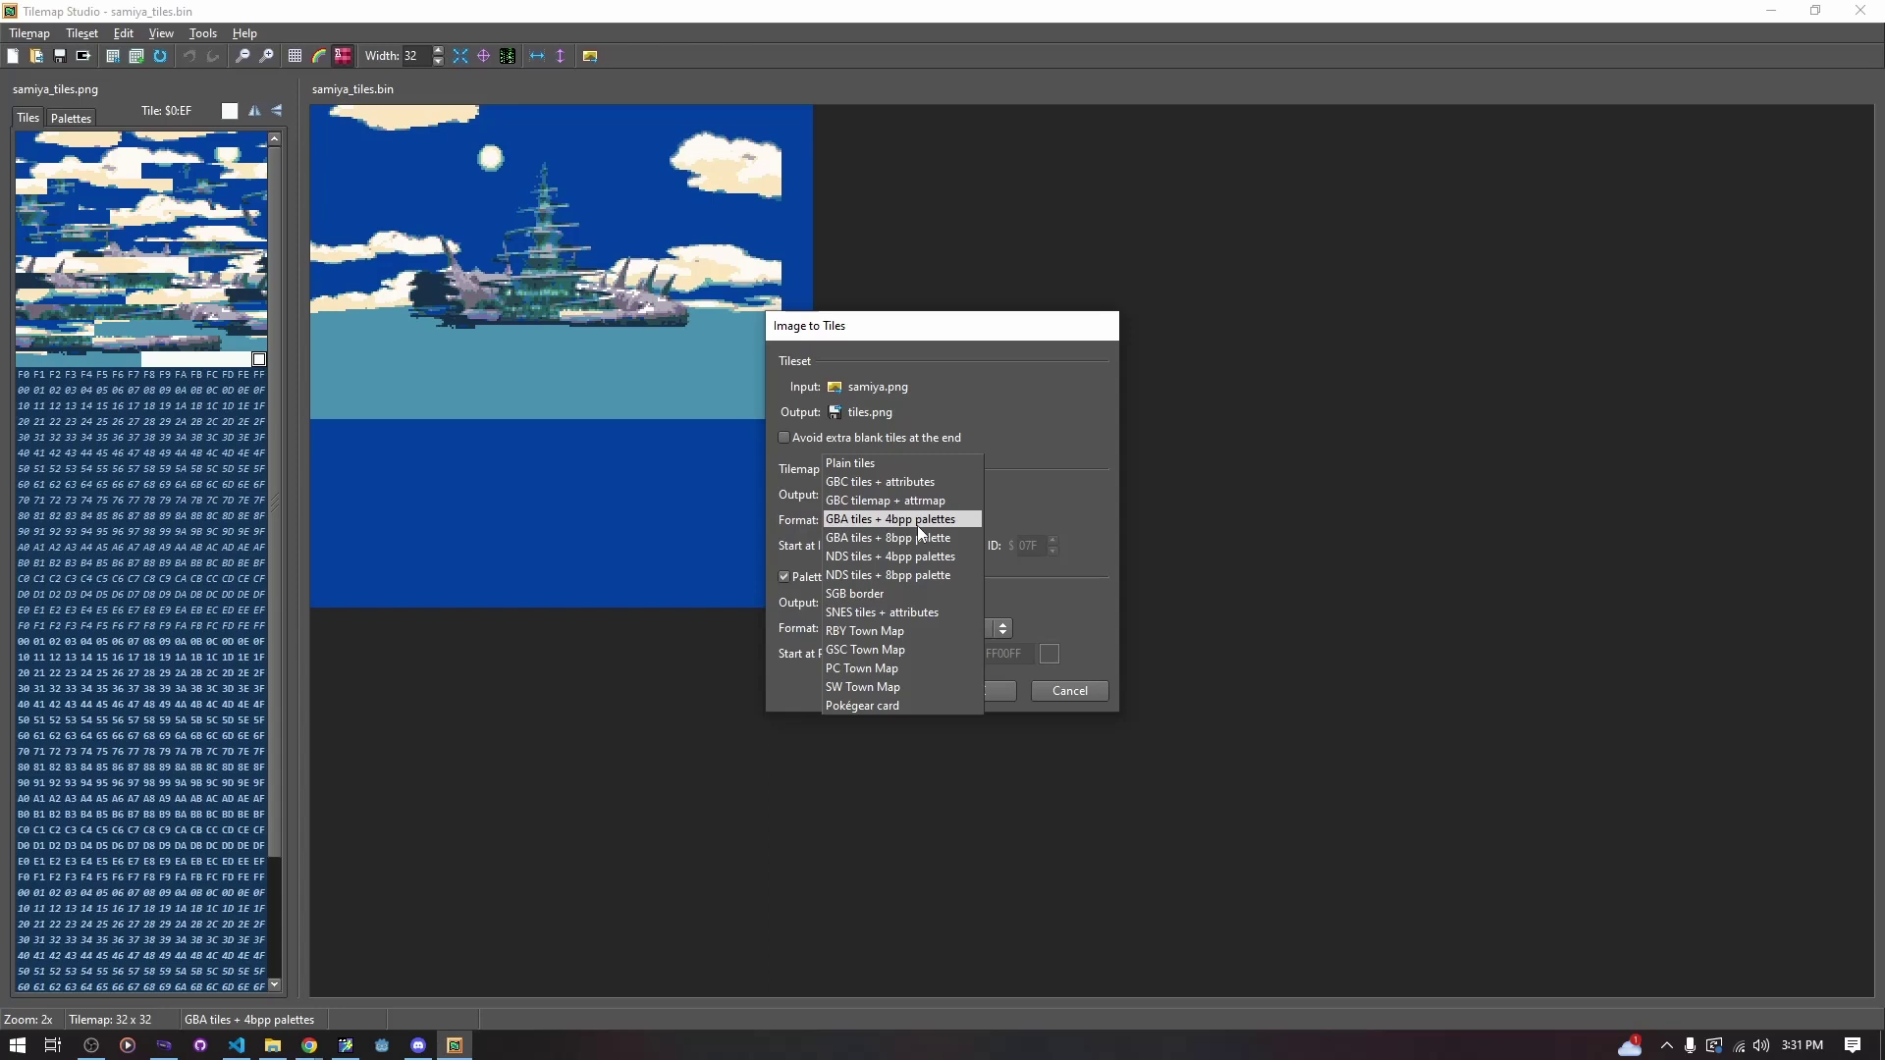
{"action": "left_click", "coordinate": [918, 526]}
{"action": "left_click", "coordinate": [917, 527]}
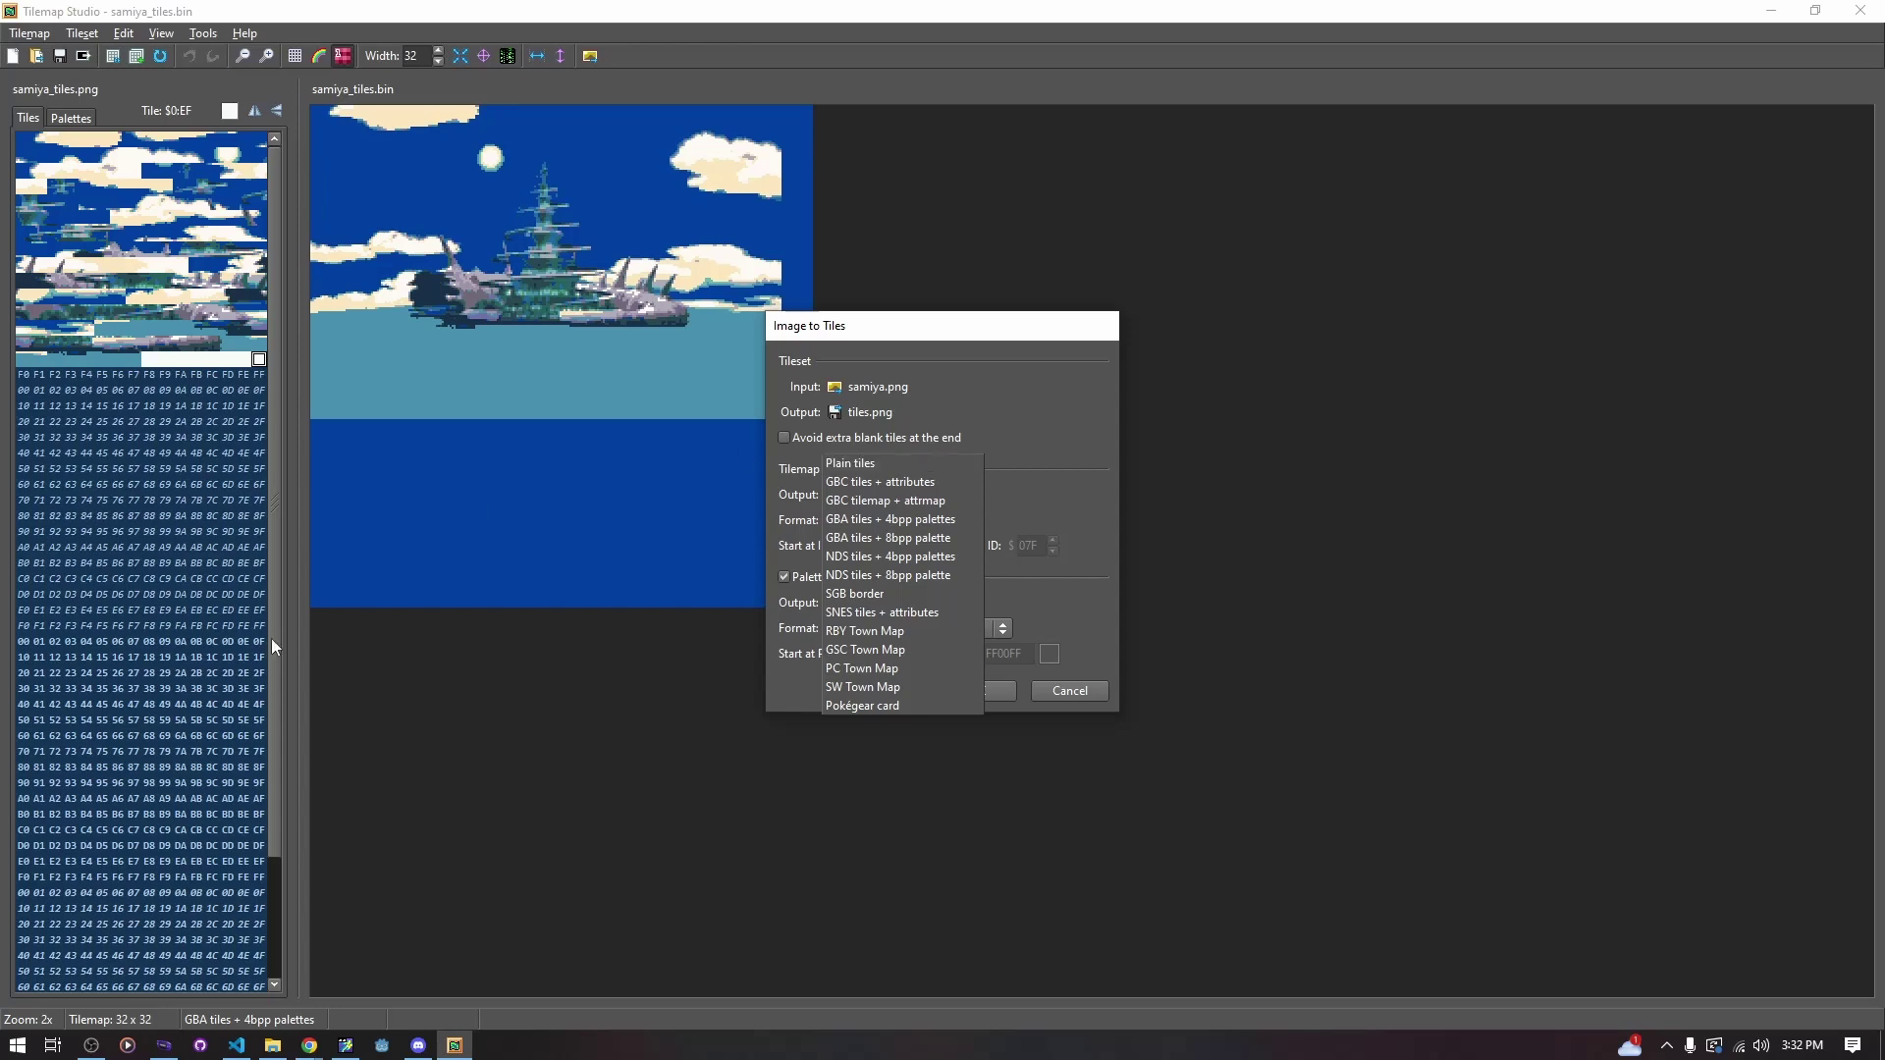
Open rayquaza.bin with the default format, then close the wrongly formatted window
{"action": "left_click", "coordinate": [272, 1045]}
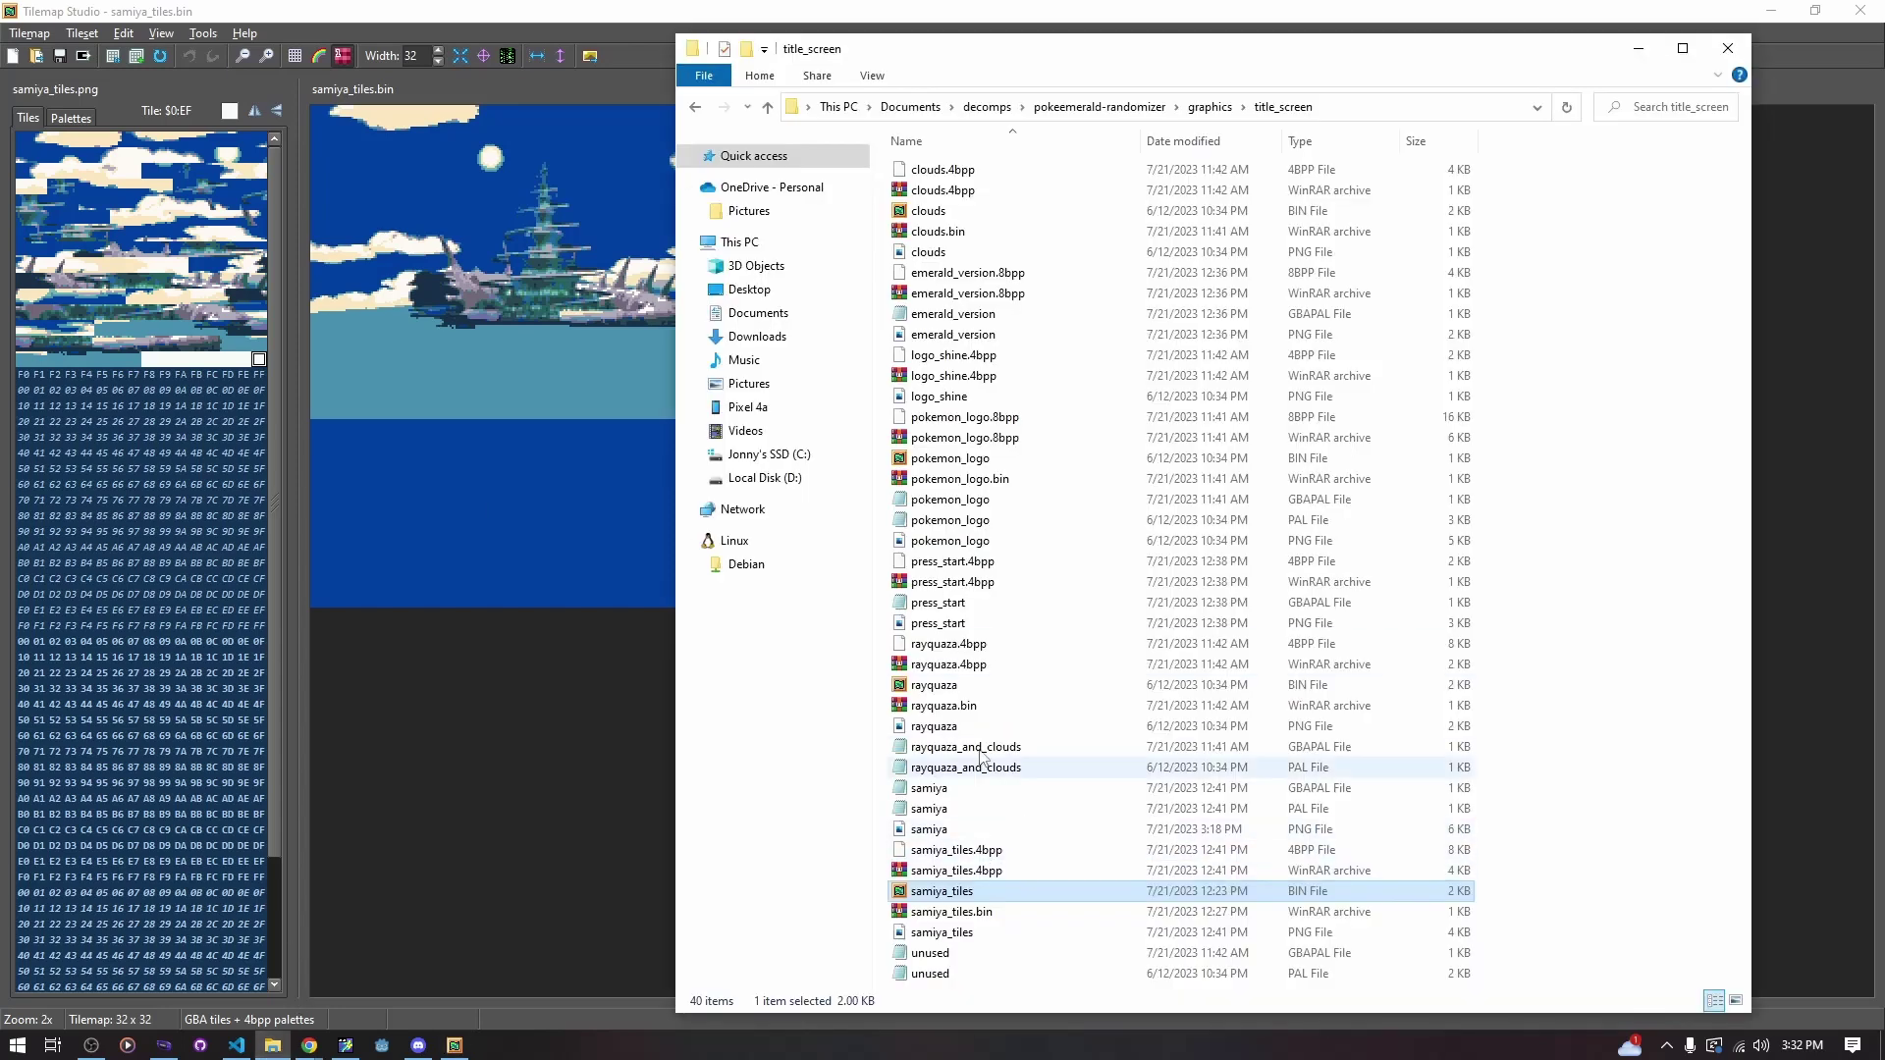
{"action": "double_click", "coordinate": [990, 684]}
{"action": "left_click", "coordinate": [1054, 544]}
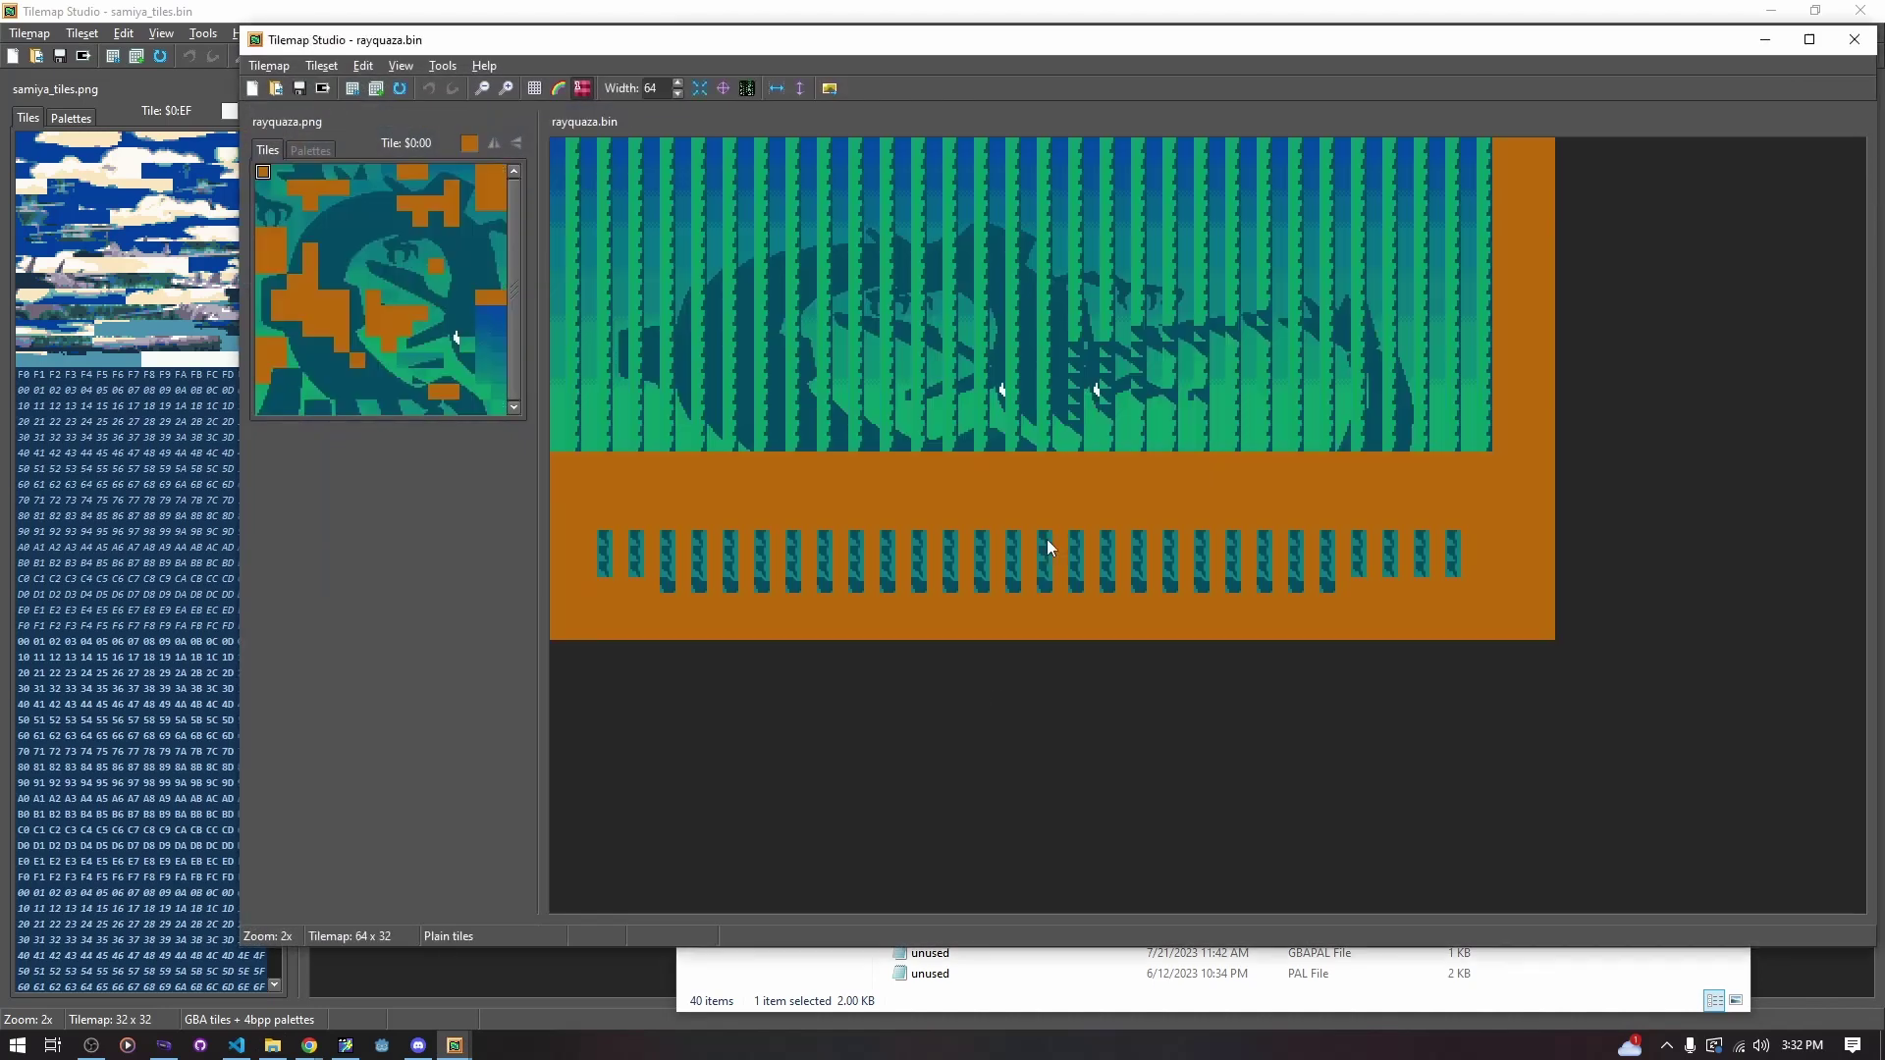
{"action": "left_click", "coordinate": [1854, 40]}
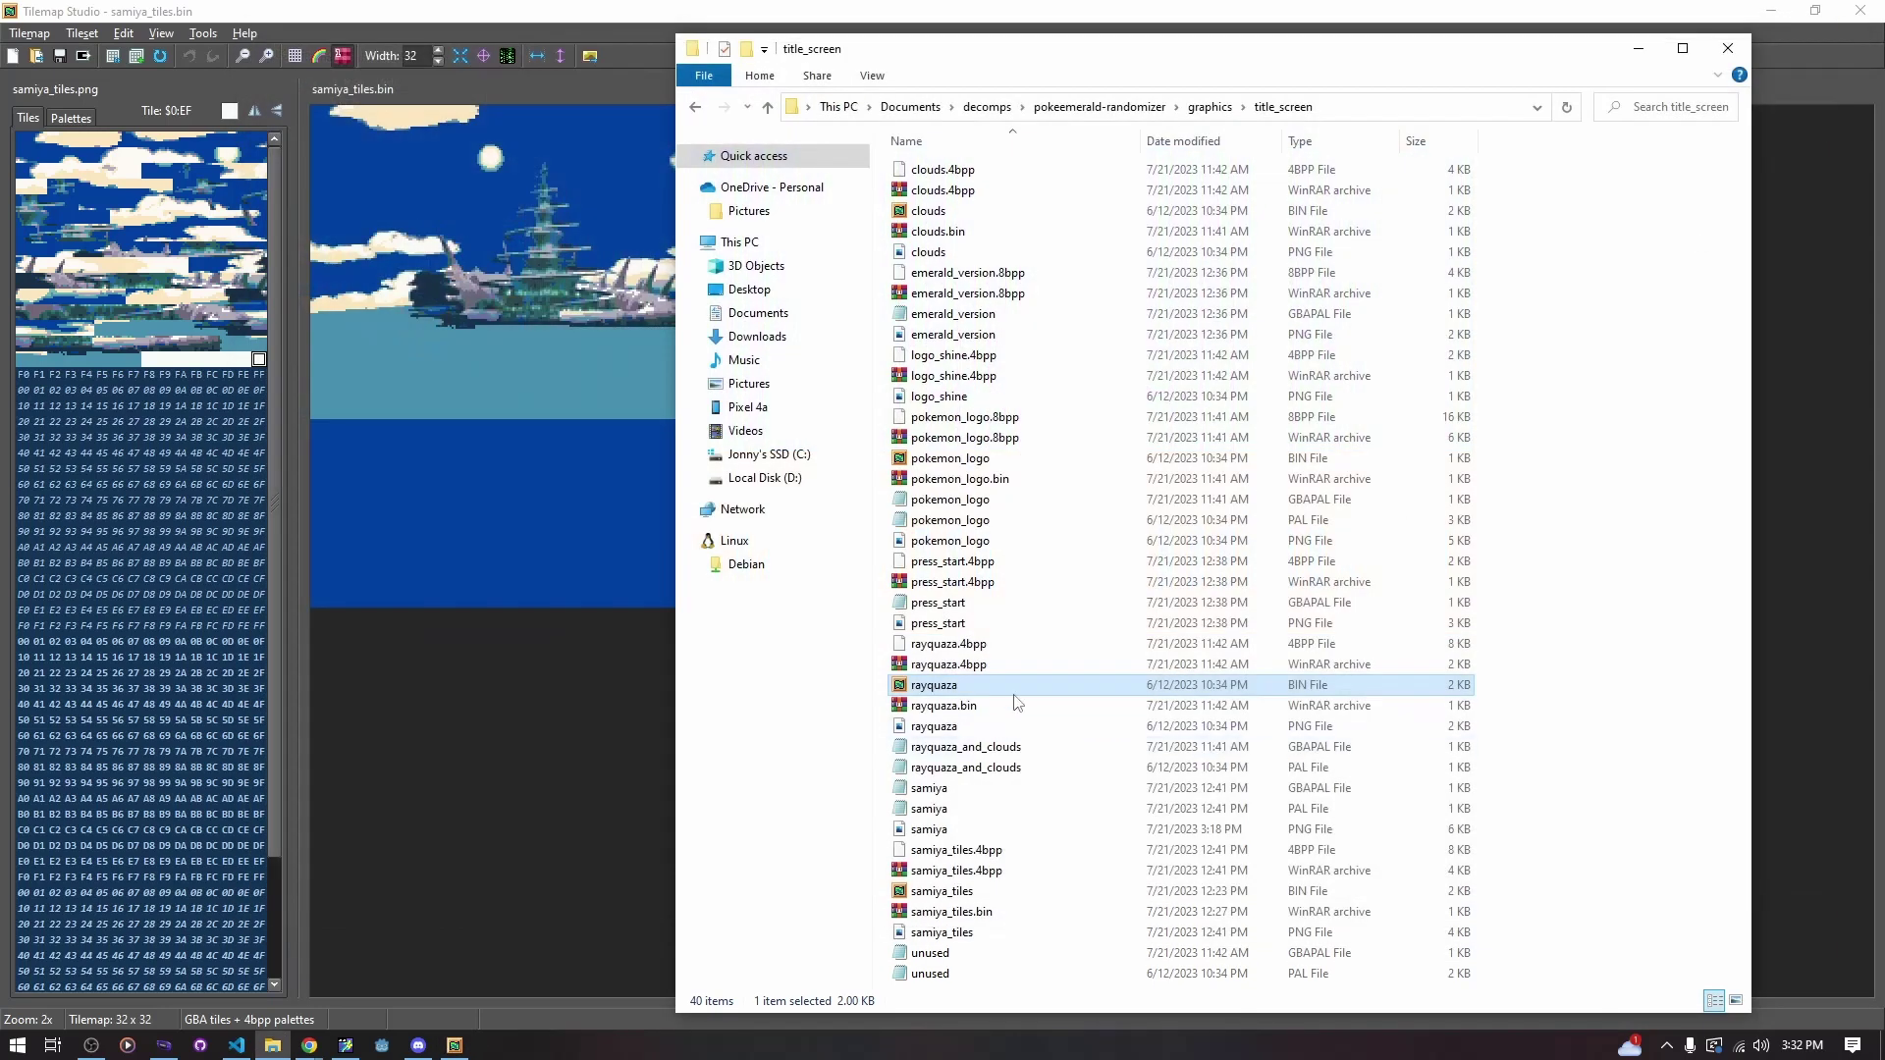
Reopen rayquaza.bin using the GBA tiles + 4bpp palettes format
{"action": "double_click", "coordinate": [1009, 686]}
{"action": "left_click", "coordinate": [1021, 473]}
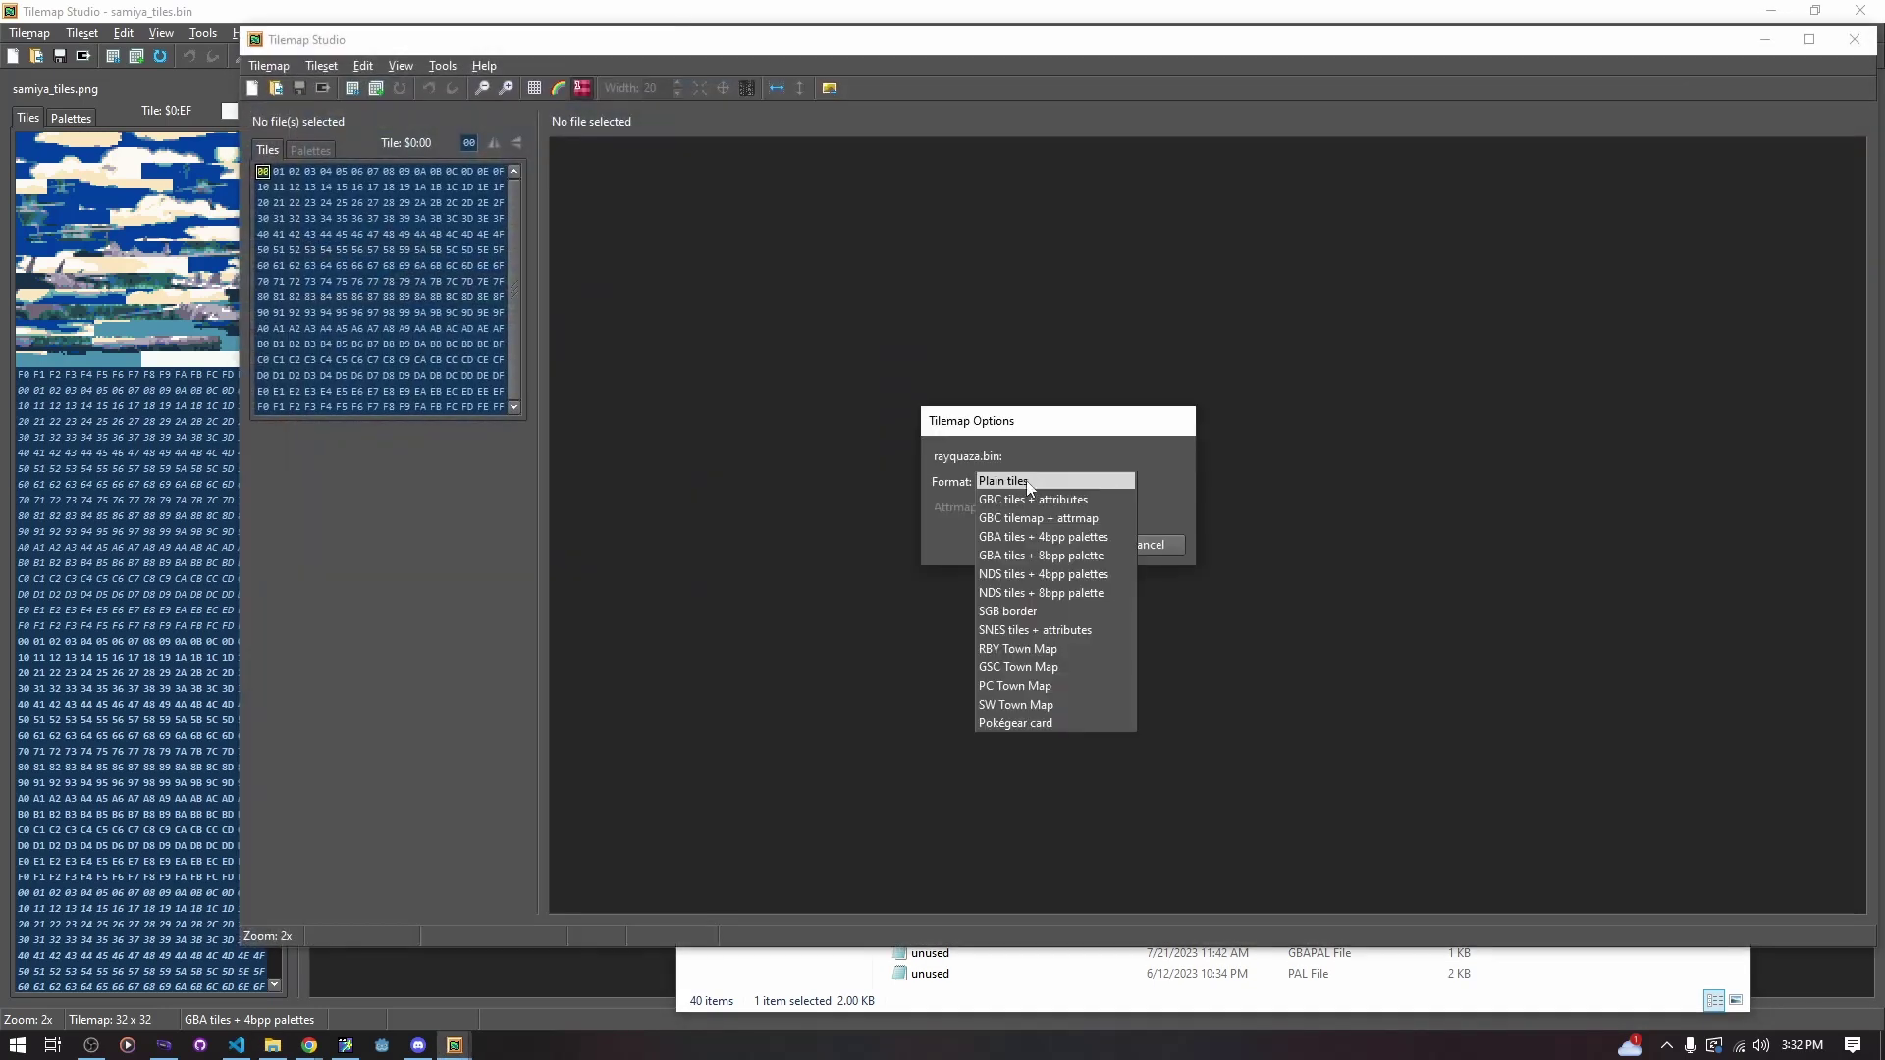
{"action": "left_click", "coordinate": [1064, 570]}
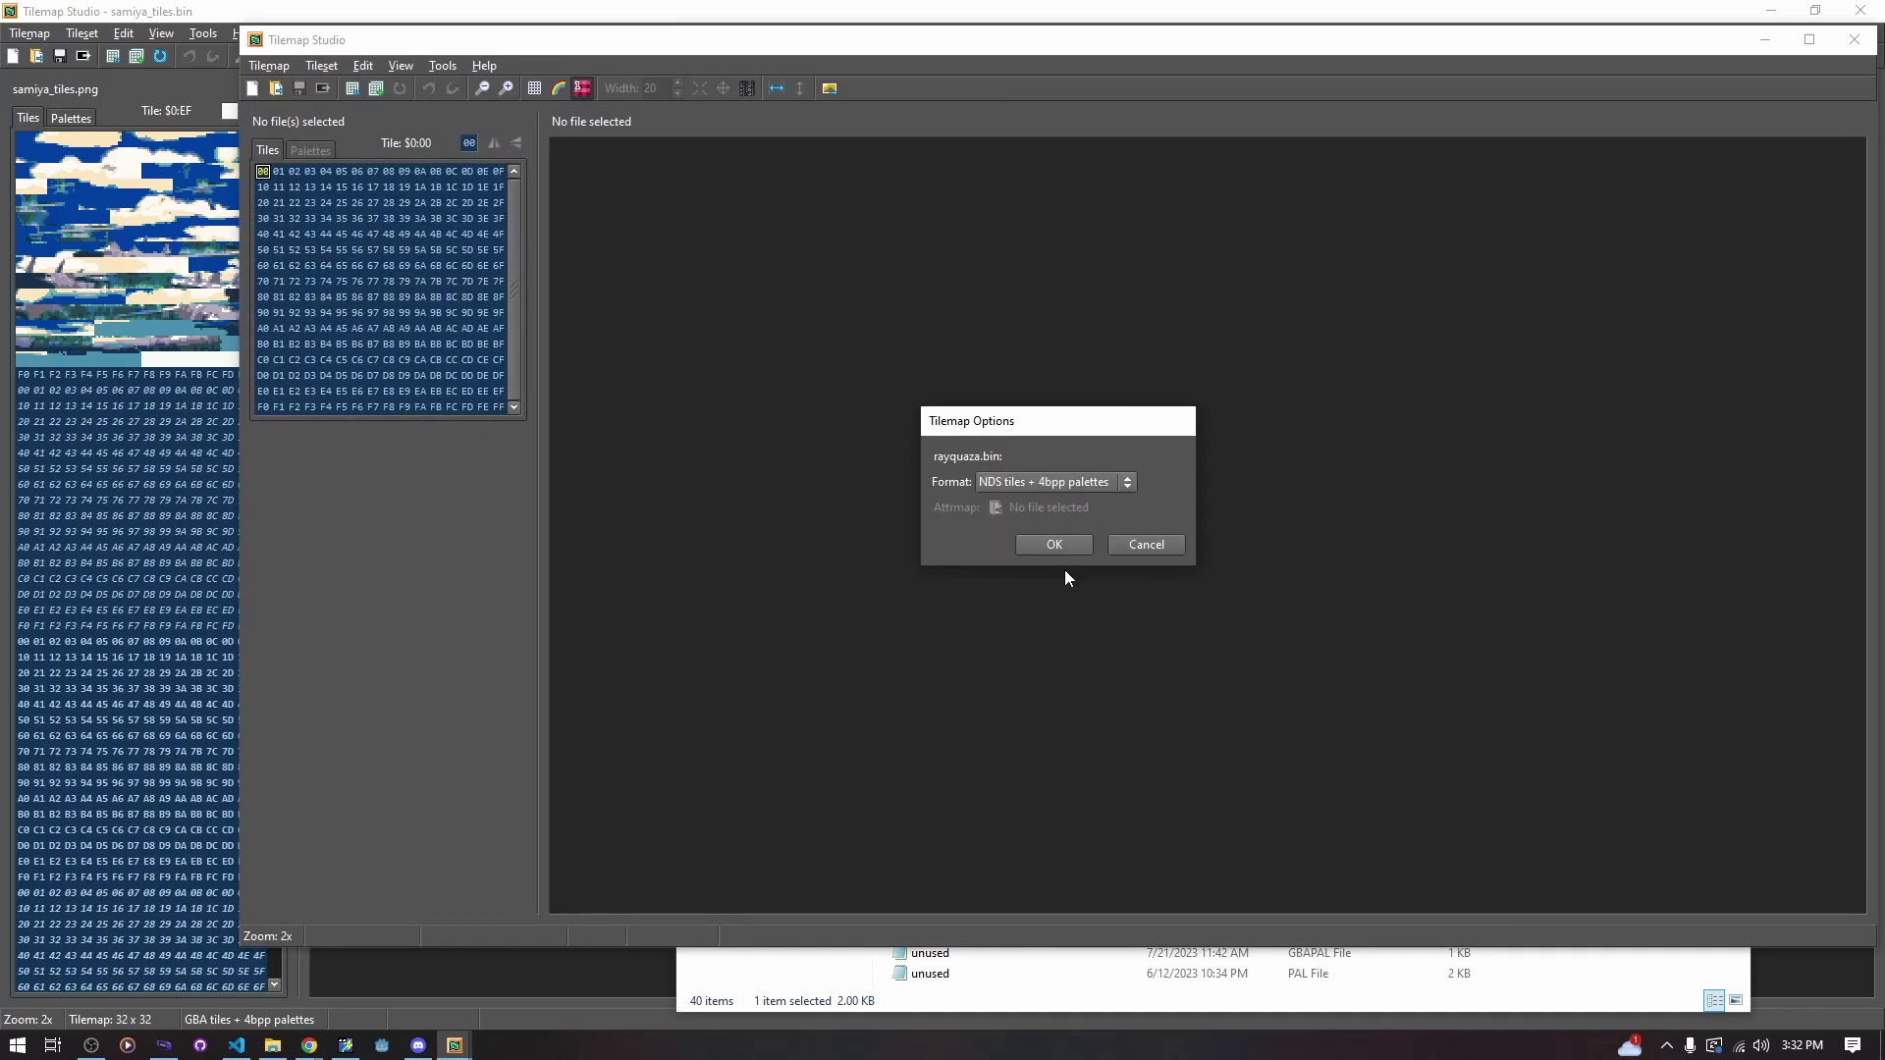
{"action": "left_click", "coordinate": [1082, 489]}
{"action": "left_click", "coordinate": [1062, 467]}
{"action": "left_click", "coordinate": [1084, 540]}
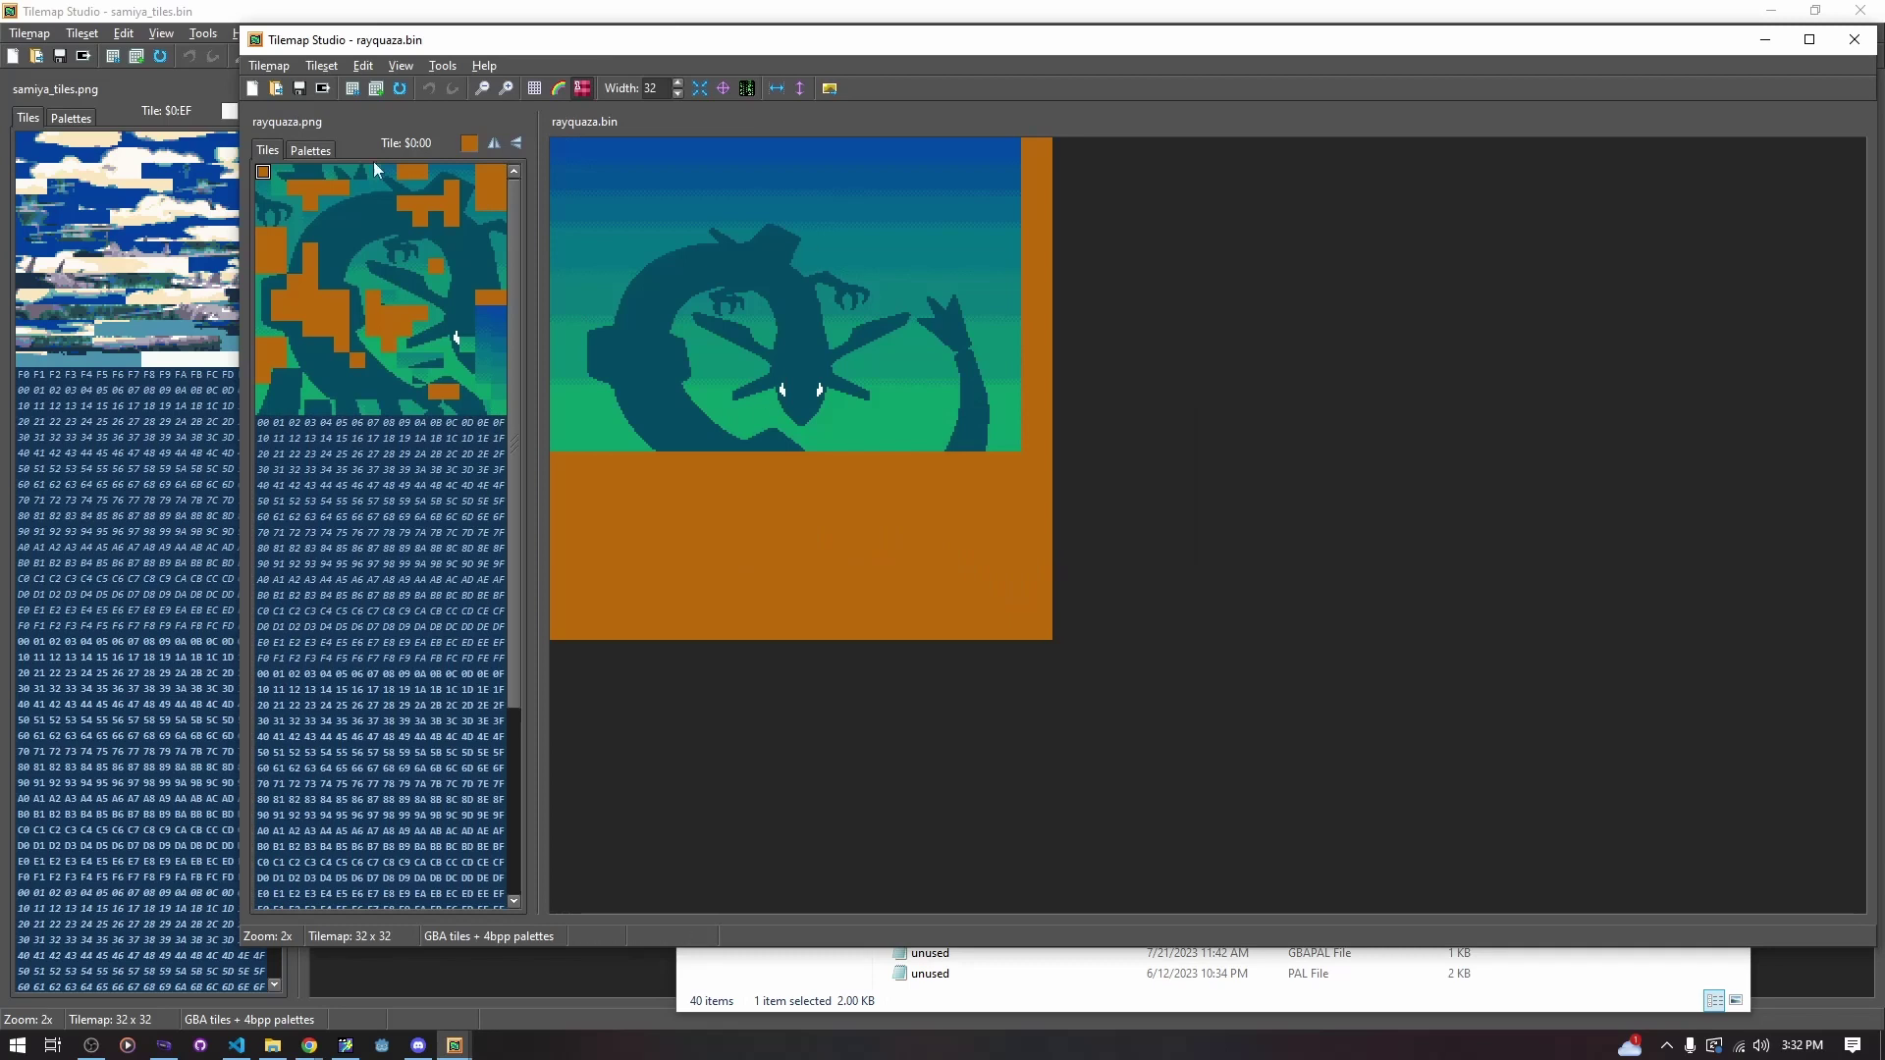
Pick green tile $0:77, then start and cancel an Image to Tiles conversion
{"action": "left_click_drag", "start_coordinate": [261, 170], "coordinate": [475, 392]}
{"action": "left_click", "coordinate": [372, 282]}
{"action": "left_click", "coordinate": [832, 90]}
{"action": "left_click_drag", "start_coordinate": [1020, 310], "coordinate": [1085, 258]}
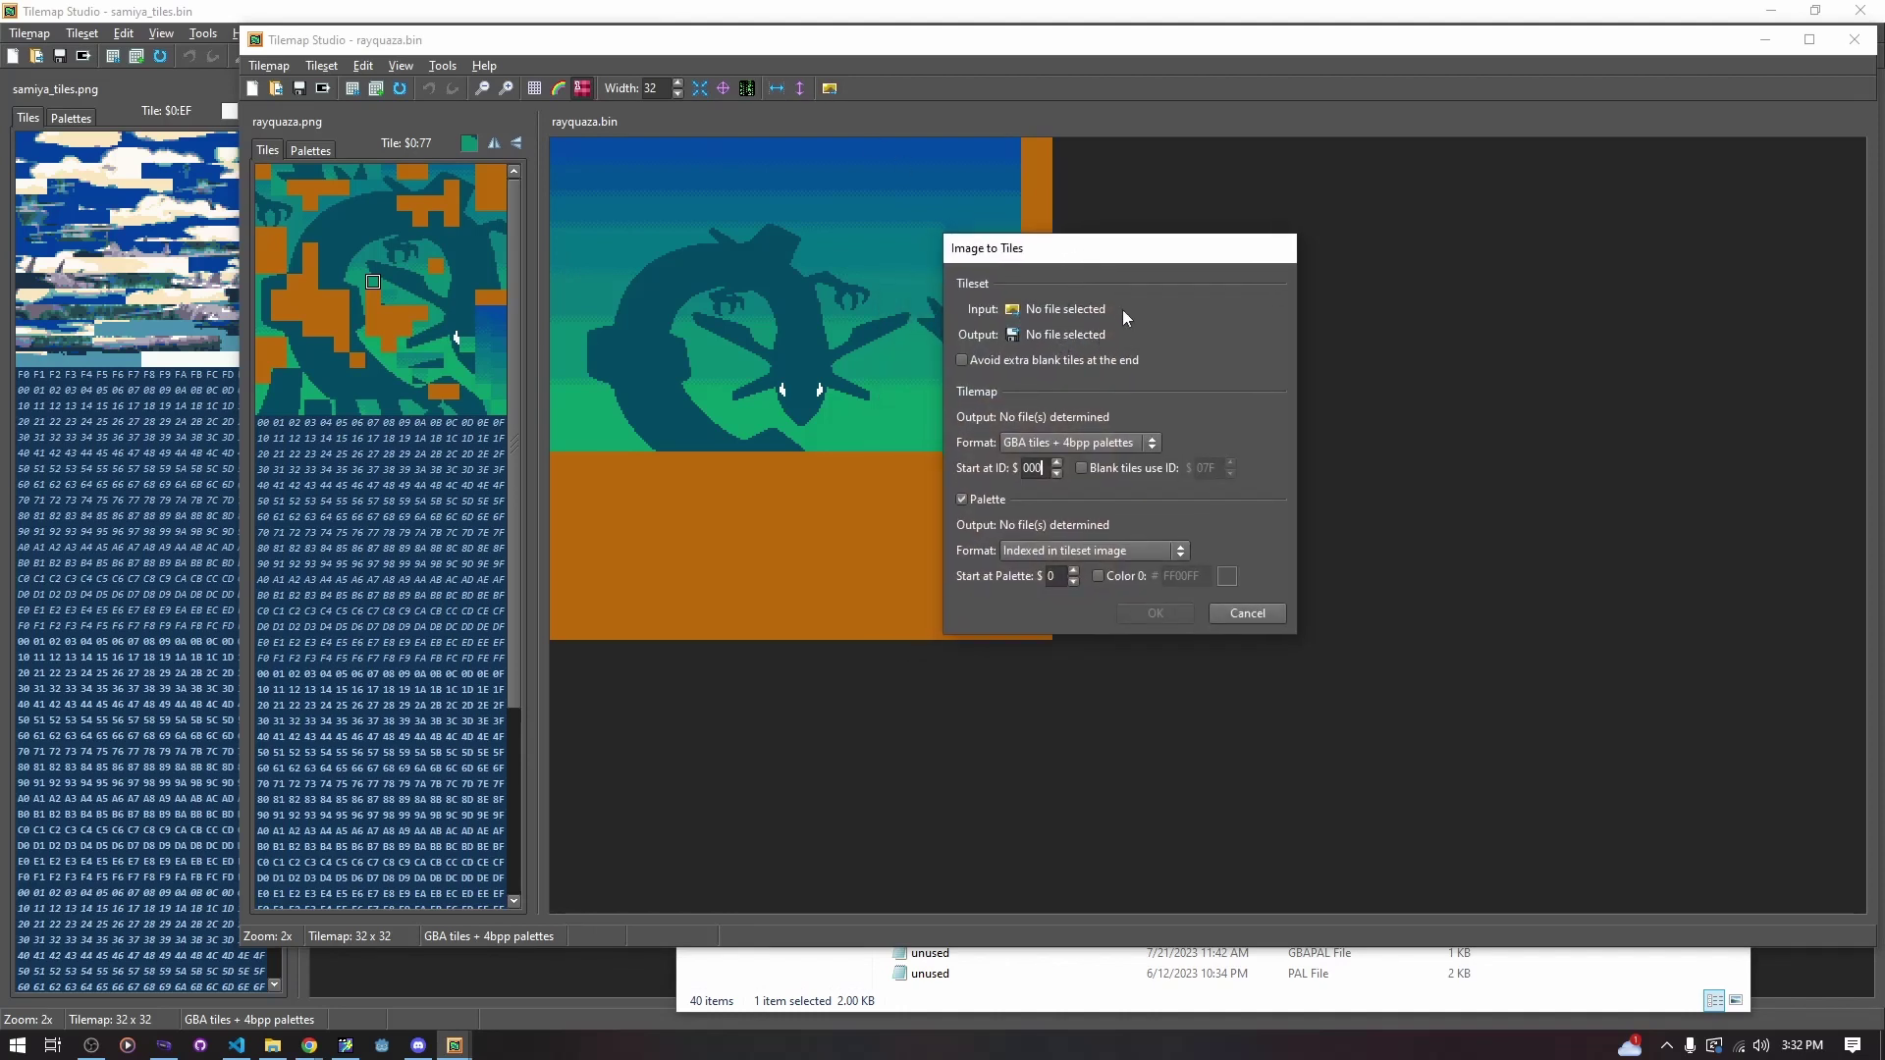
{"action": "left_click", "coordinate": [1071, 311]}
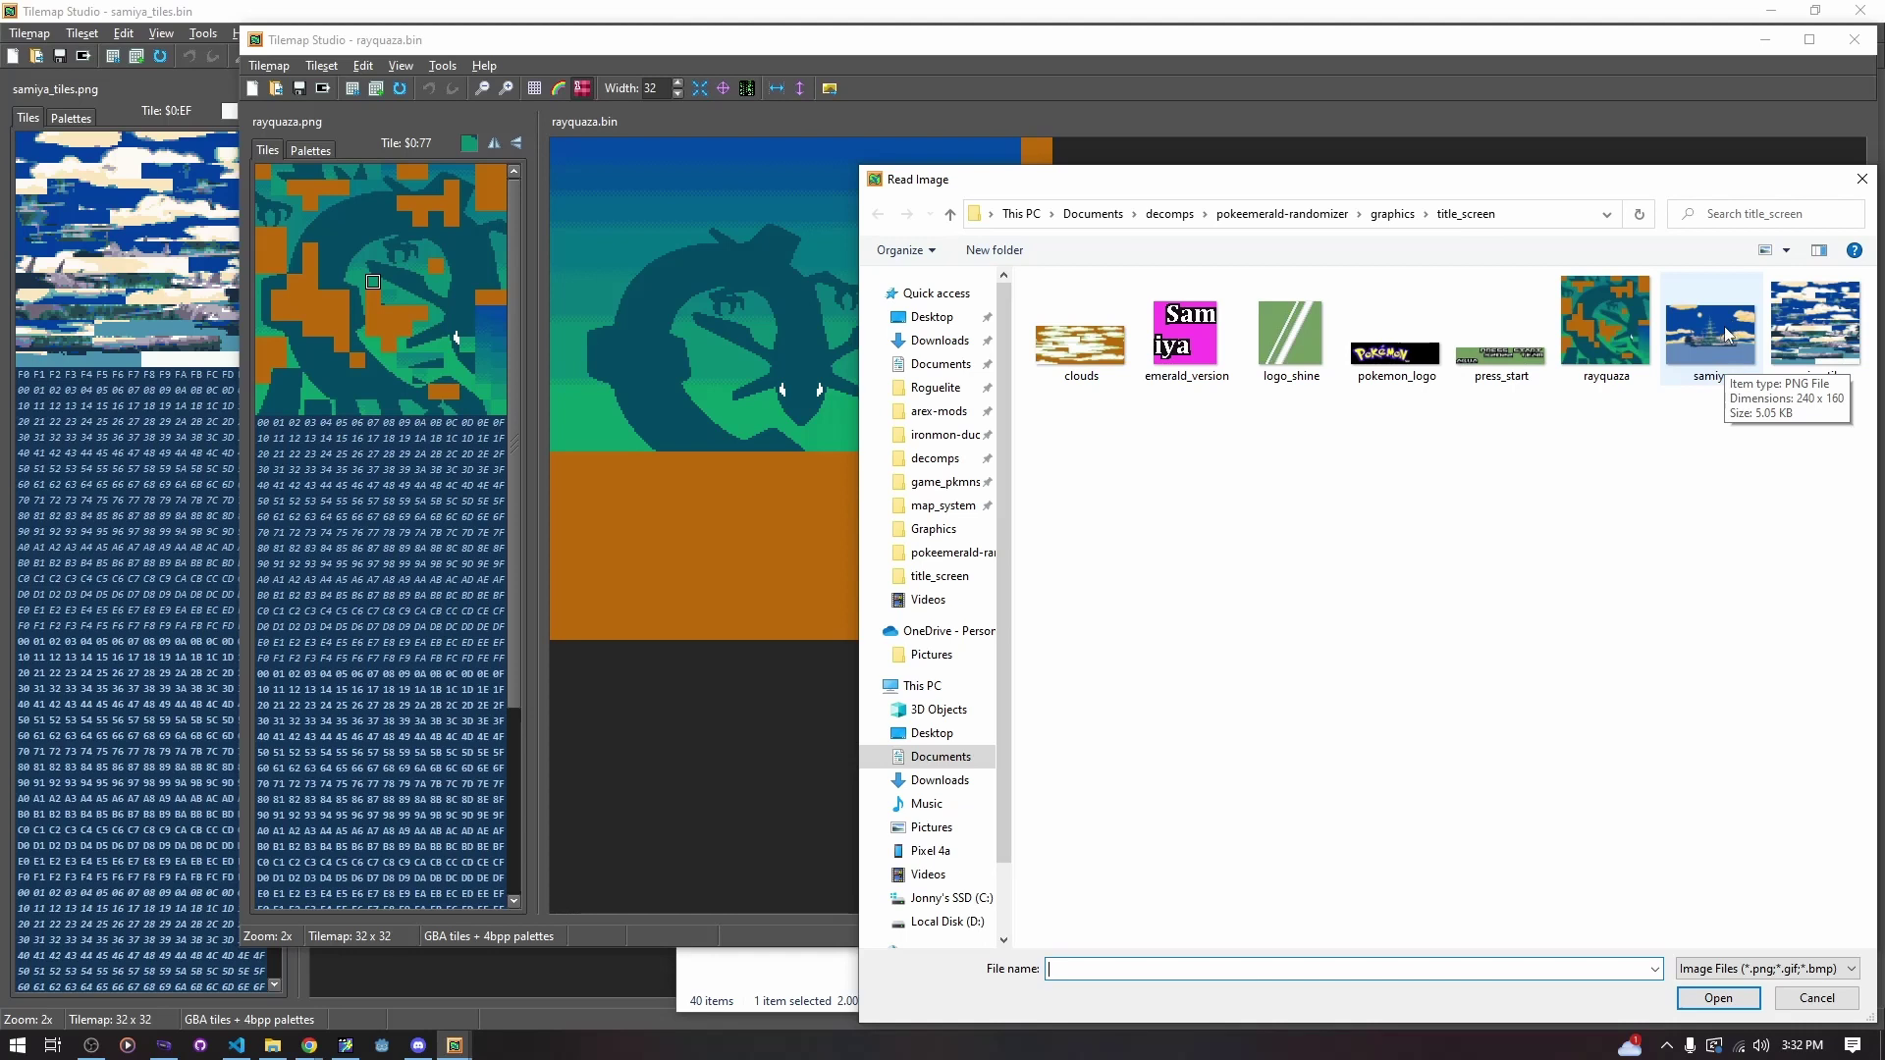
{"action": "left_click", "coordinate": [279, 90]}
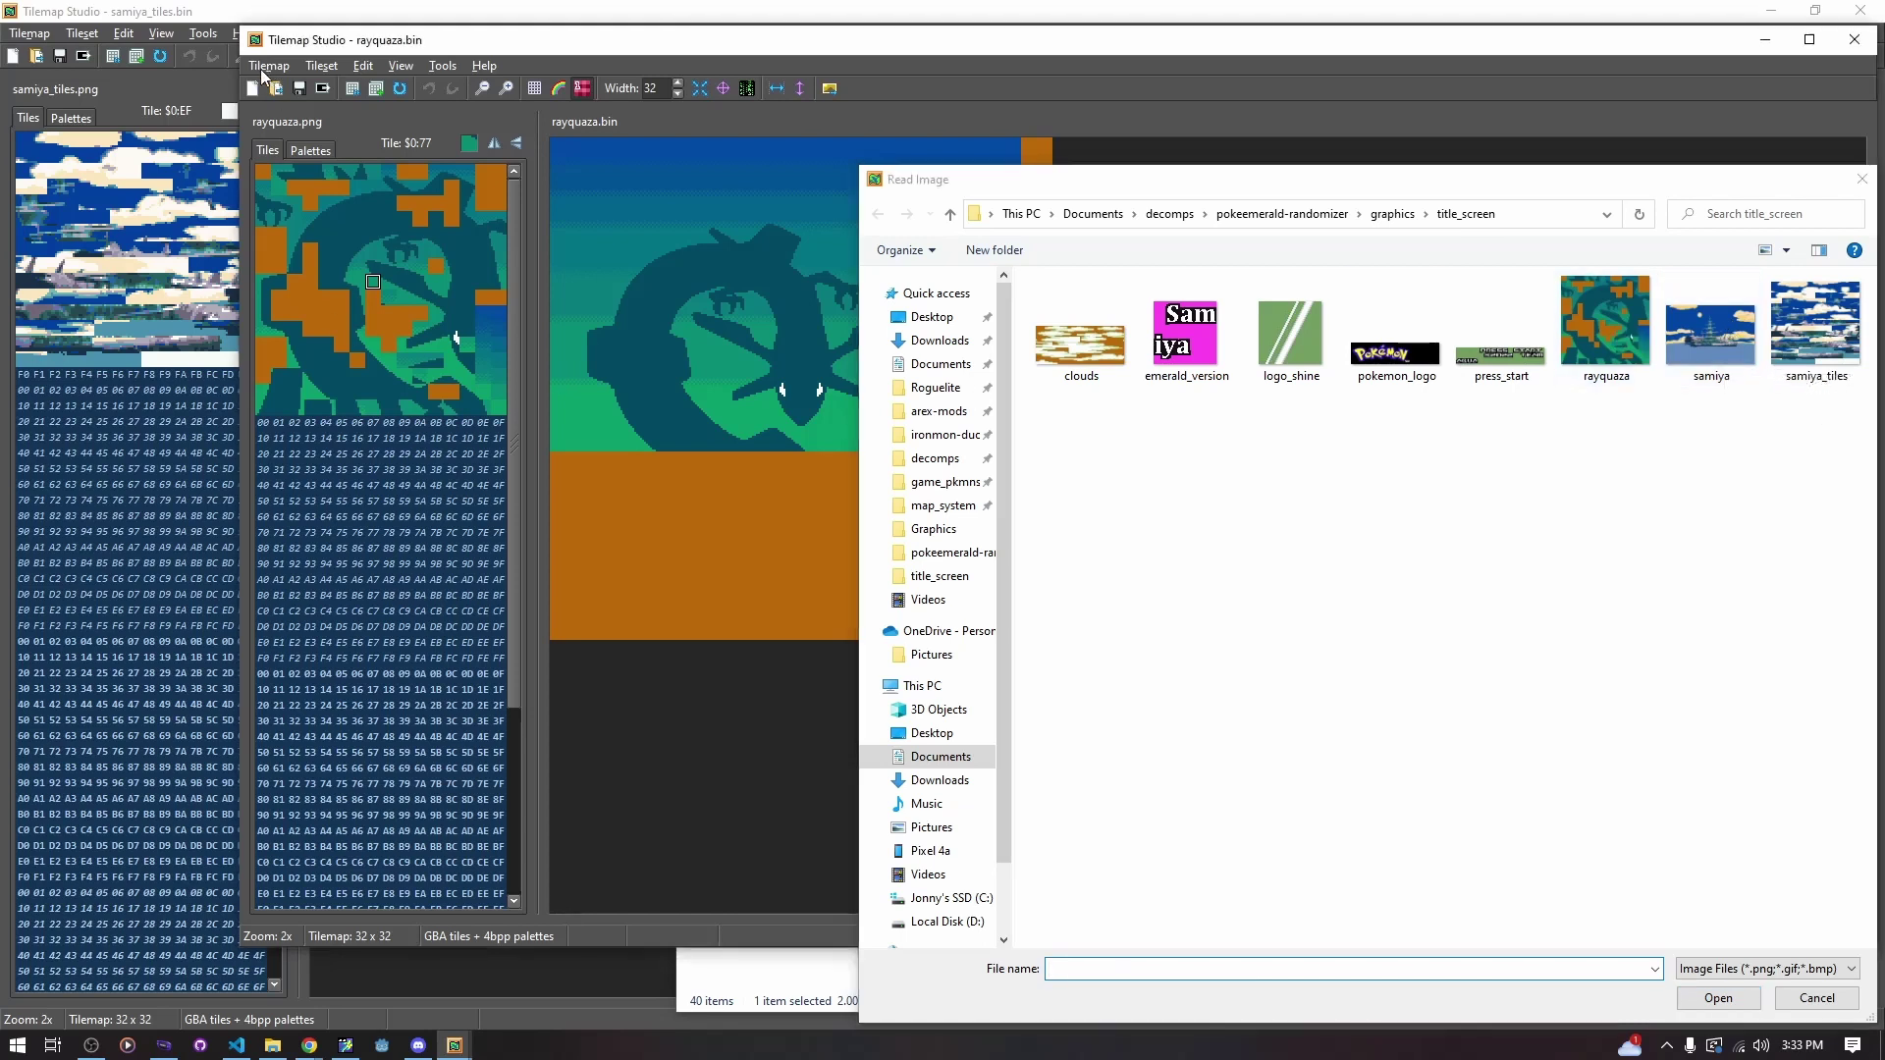
{"action": "left_click", "coordinate": [1862, 178]}
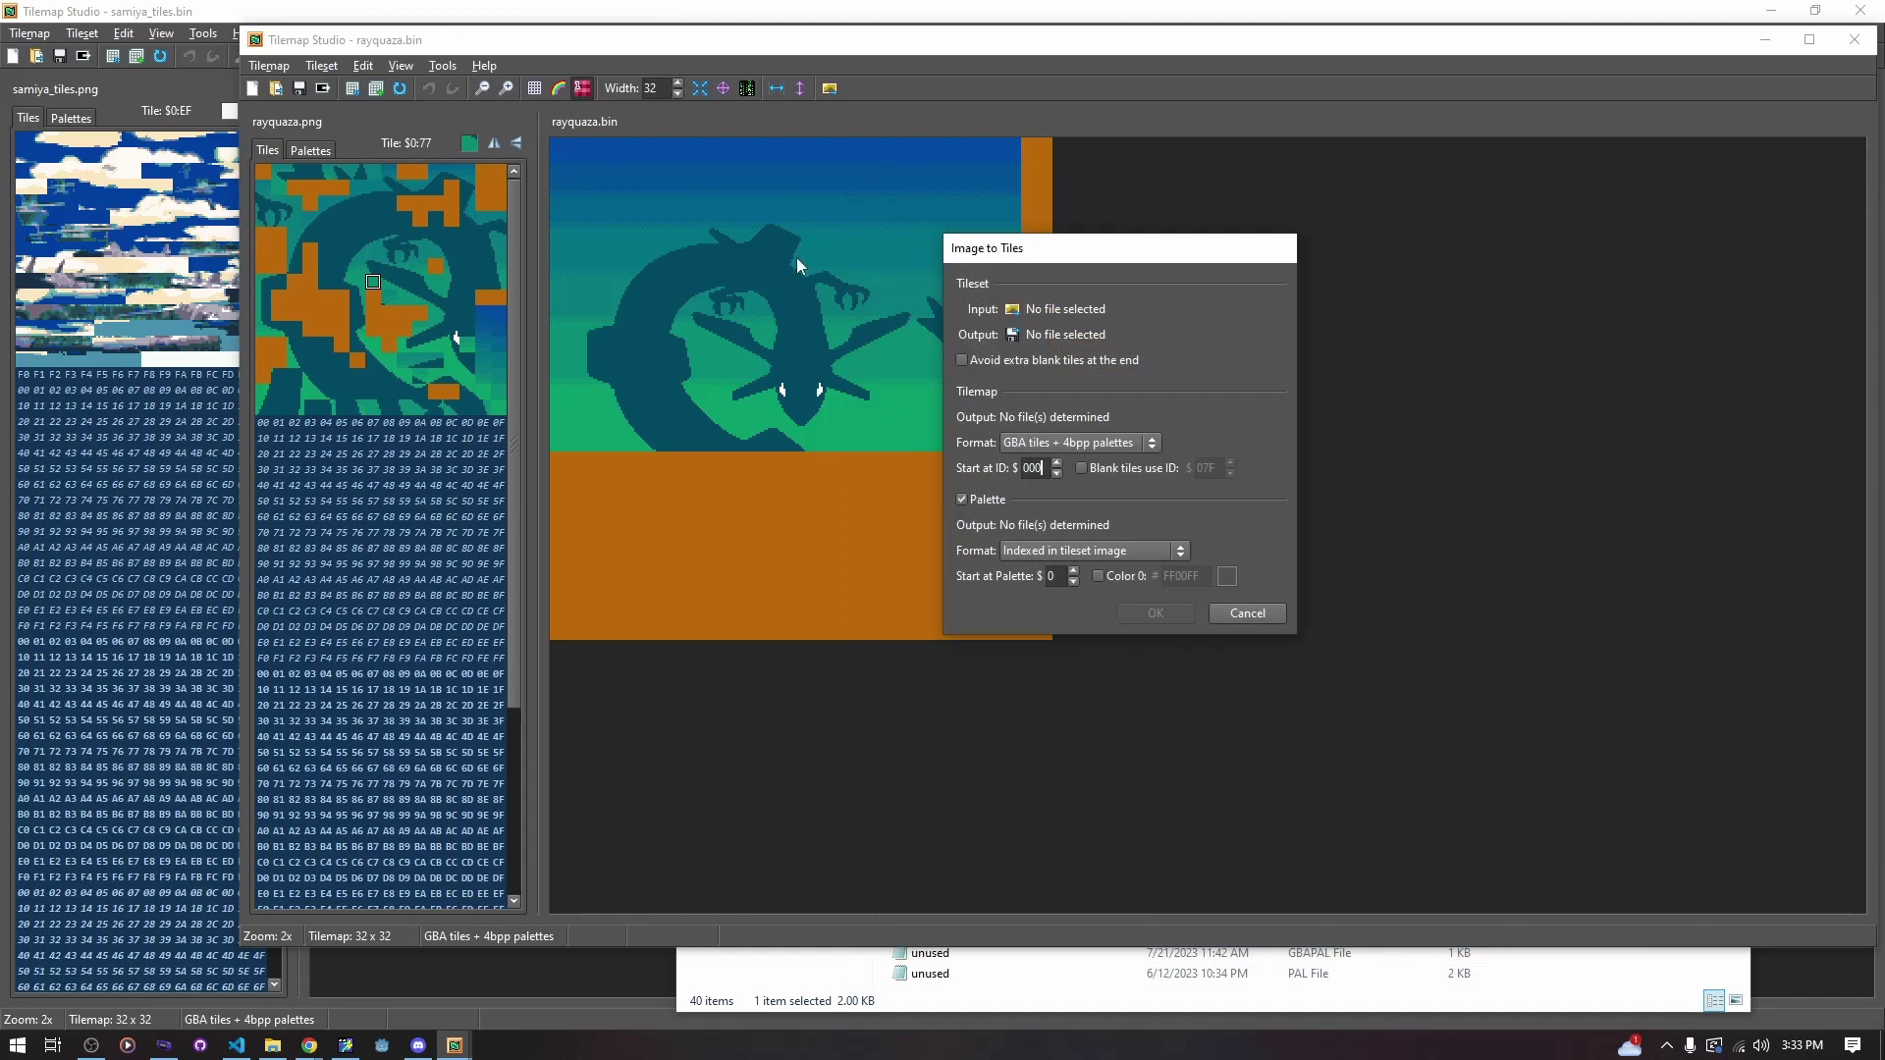
{"action": "left_click", "coordinate": [1247, 612]}
Load rayquaza.png as the tileset and paint tile $0:77 across the upper tilemap
{"action": "left_click", "coordinate": [268, 65]}
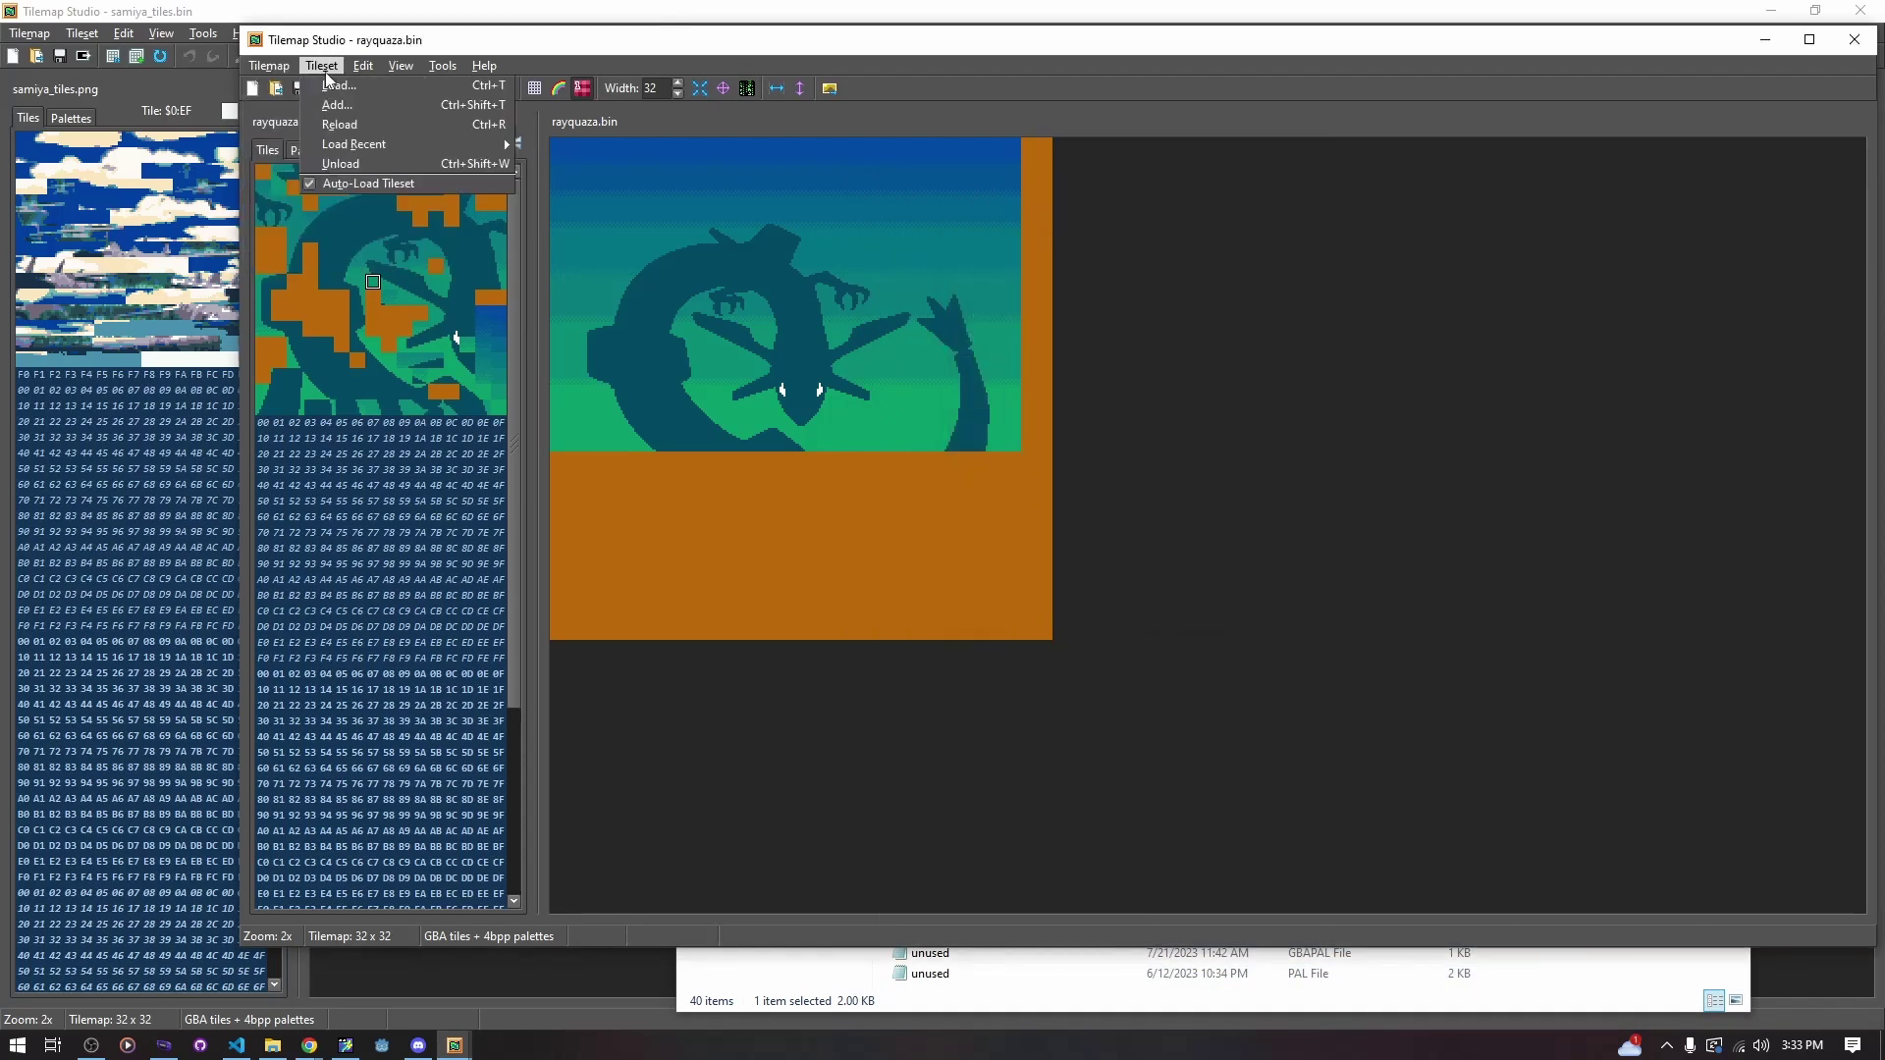
{"action": "left_click", "coordinate": [339, 105]}
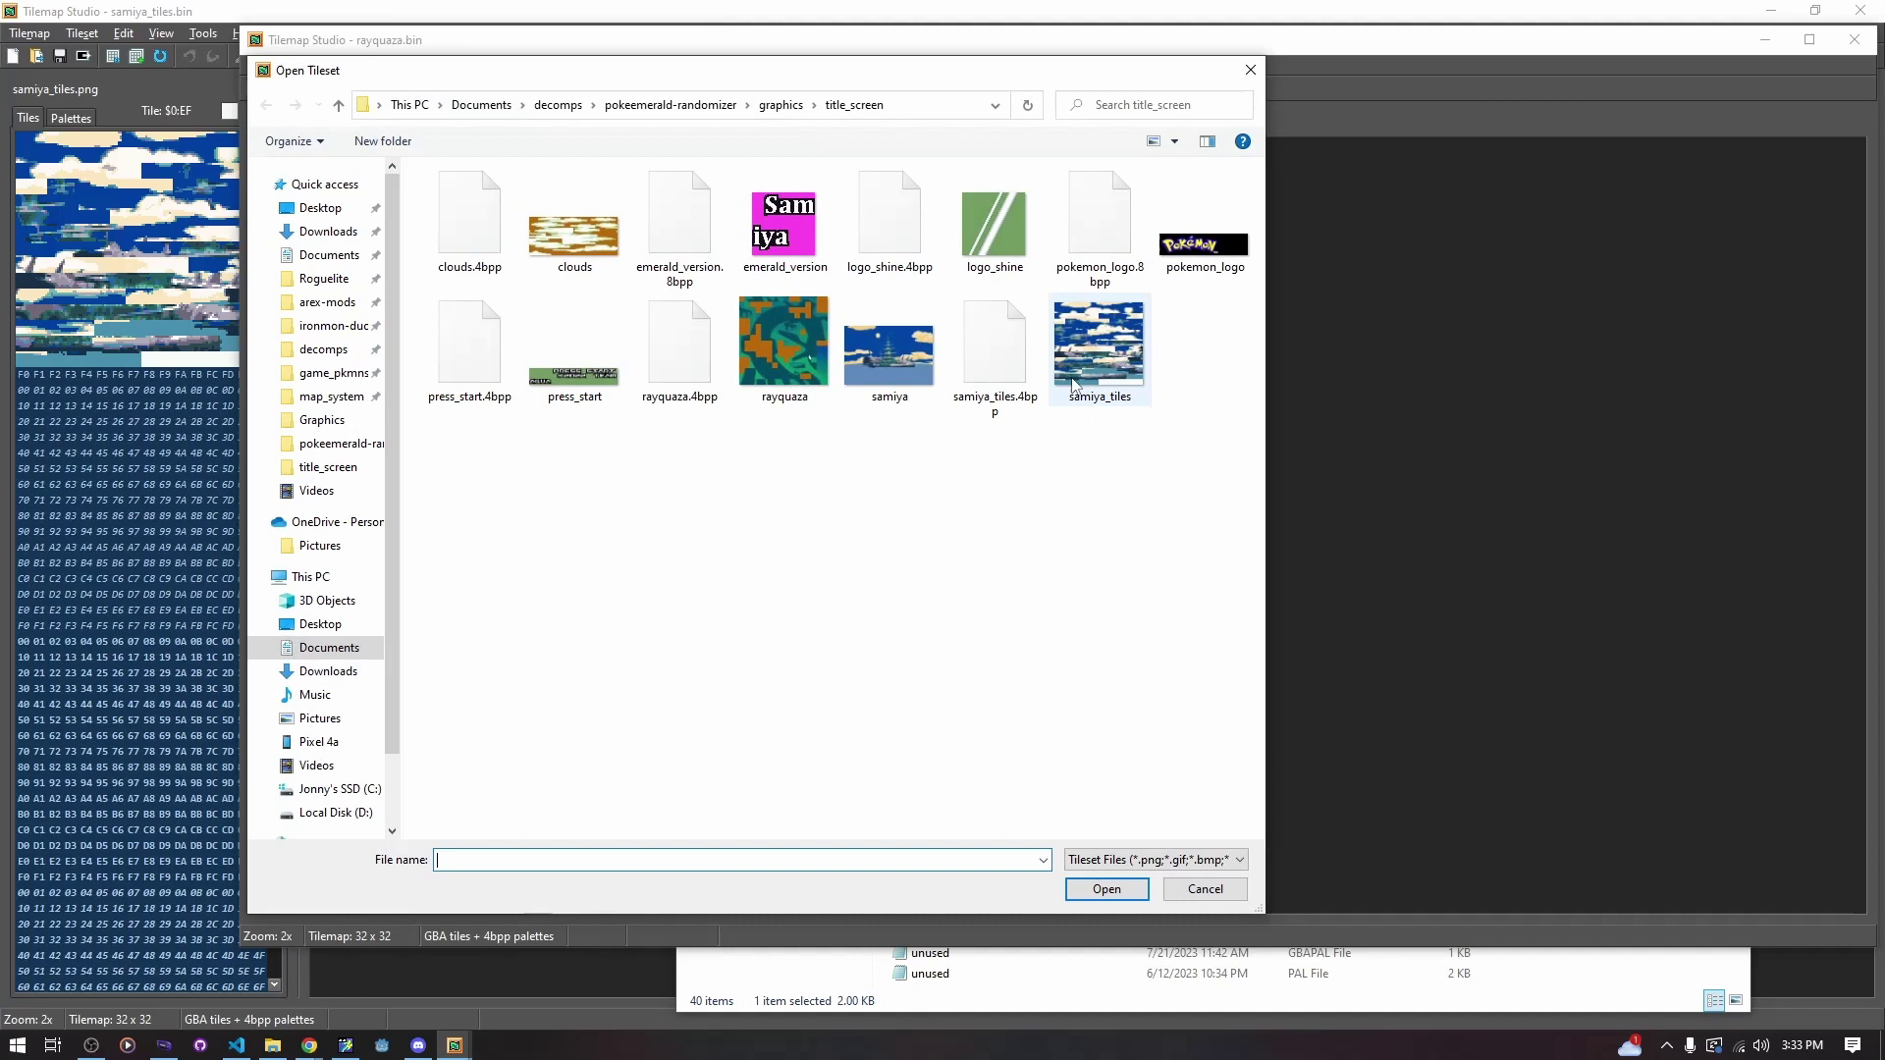
{"action": "double_click", "coordinate": [766, 309]}
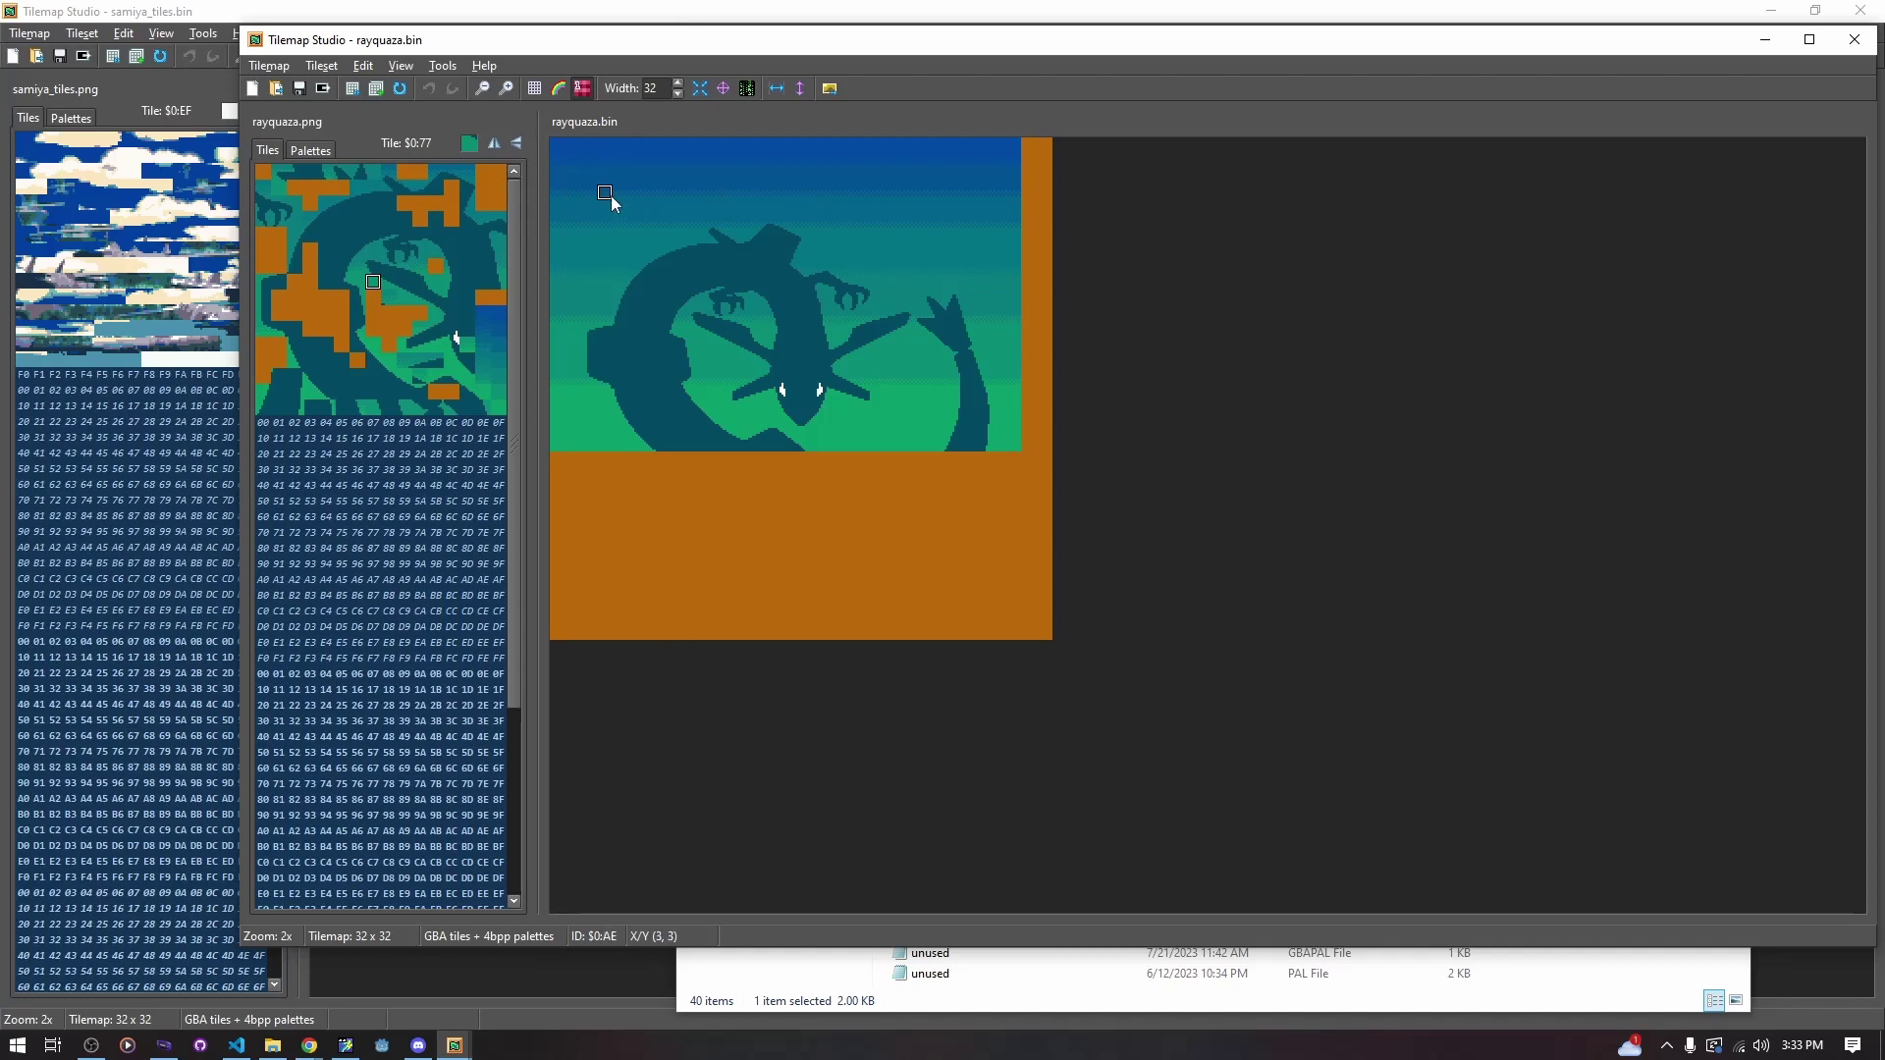
{"action": "mouse_move", "coordinate": [611, 197]}
{"action": "left_mouse_down"}
{"action": "mouse_move", "coordinate": [730, 308]}
{"action": "mouse_move", "coordinate": [897, 324]}
{"action": "mouse_move", "coordinate": [628, 334]}
{"action": "mouse_move", "coordinate": [688, 177]}
{"action": "left_mouse_up"}
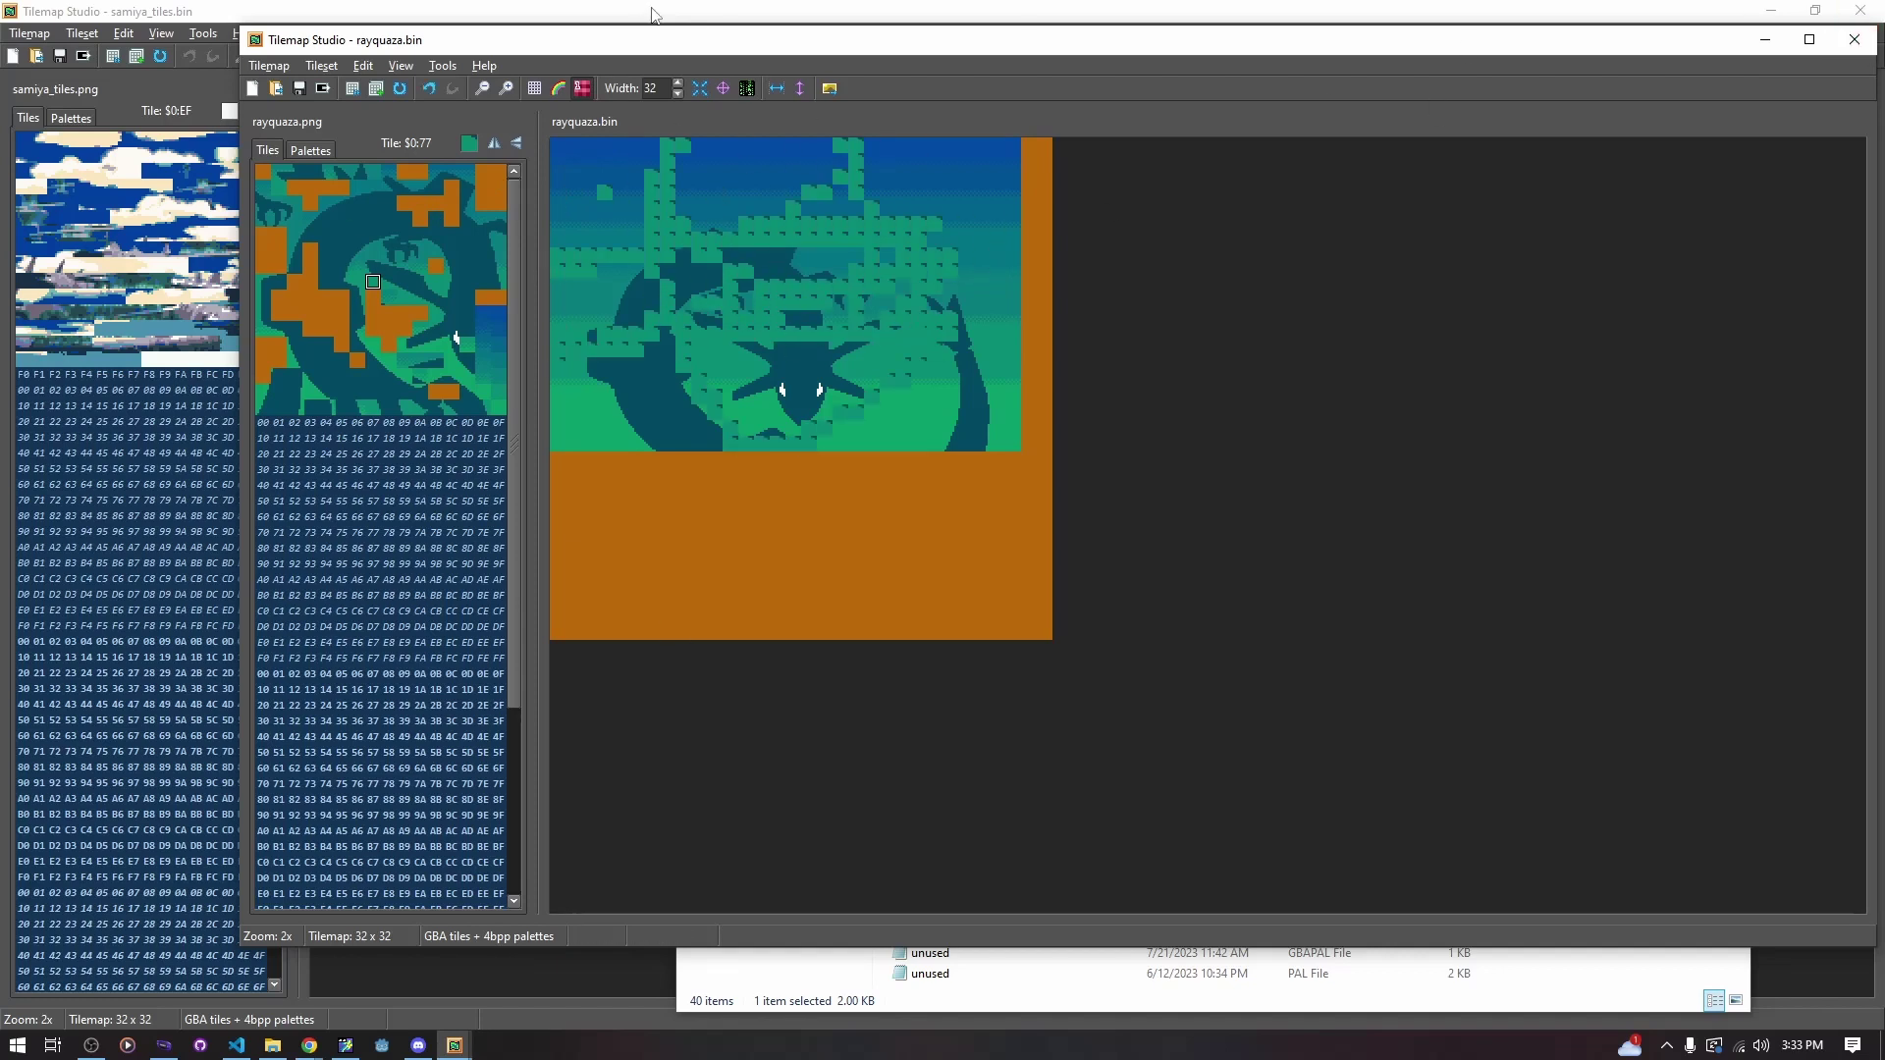
{"action": "left_click_drag", "start_coordinate": [665, 41], "coordinate": [609, 20]}
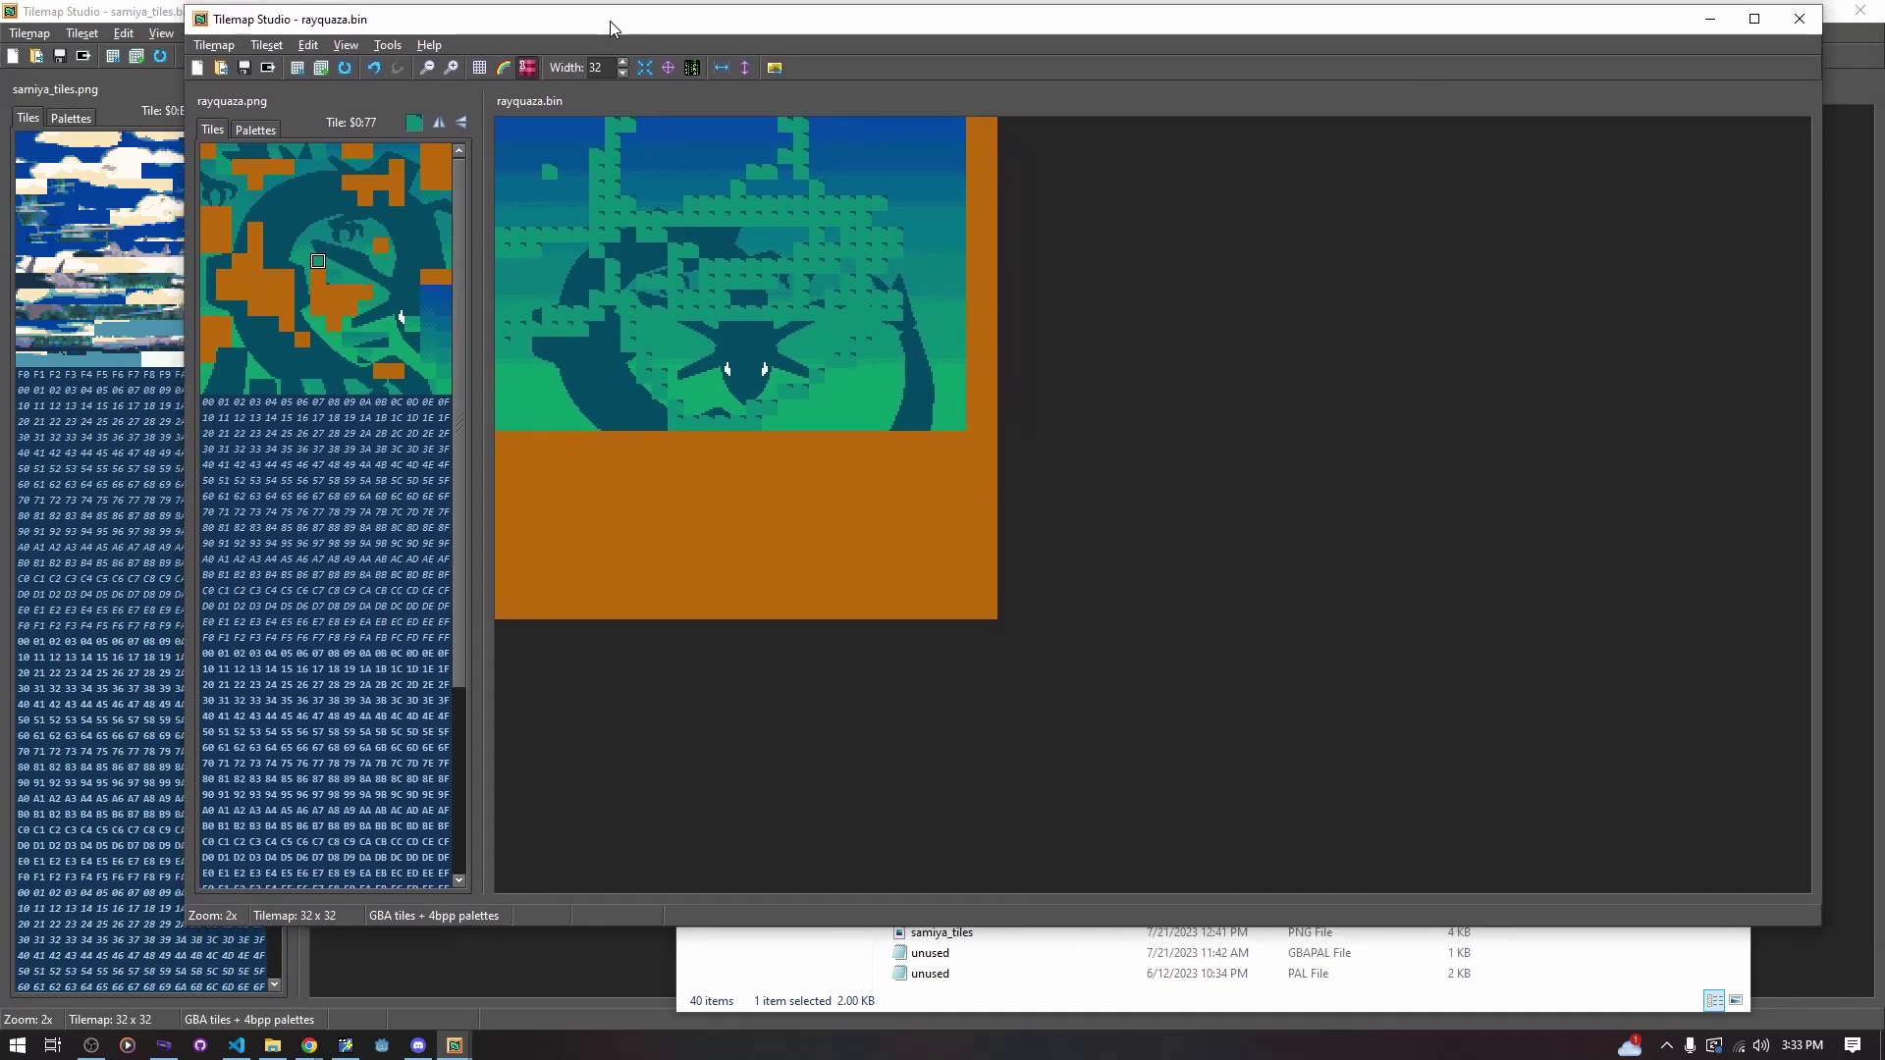
{"action": "mouse_move", "coordinate": [610, 21]}
{"action": "left_mouse_down"}
{"action": "mouse_move", "coordinate": [610, 4]}
{"action": "mouse_move", "coordinate": [620, 15]}
{"action": "left_mouse_up"}
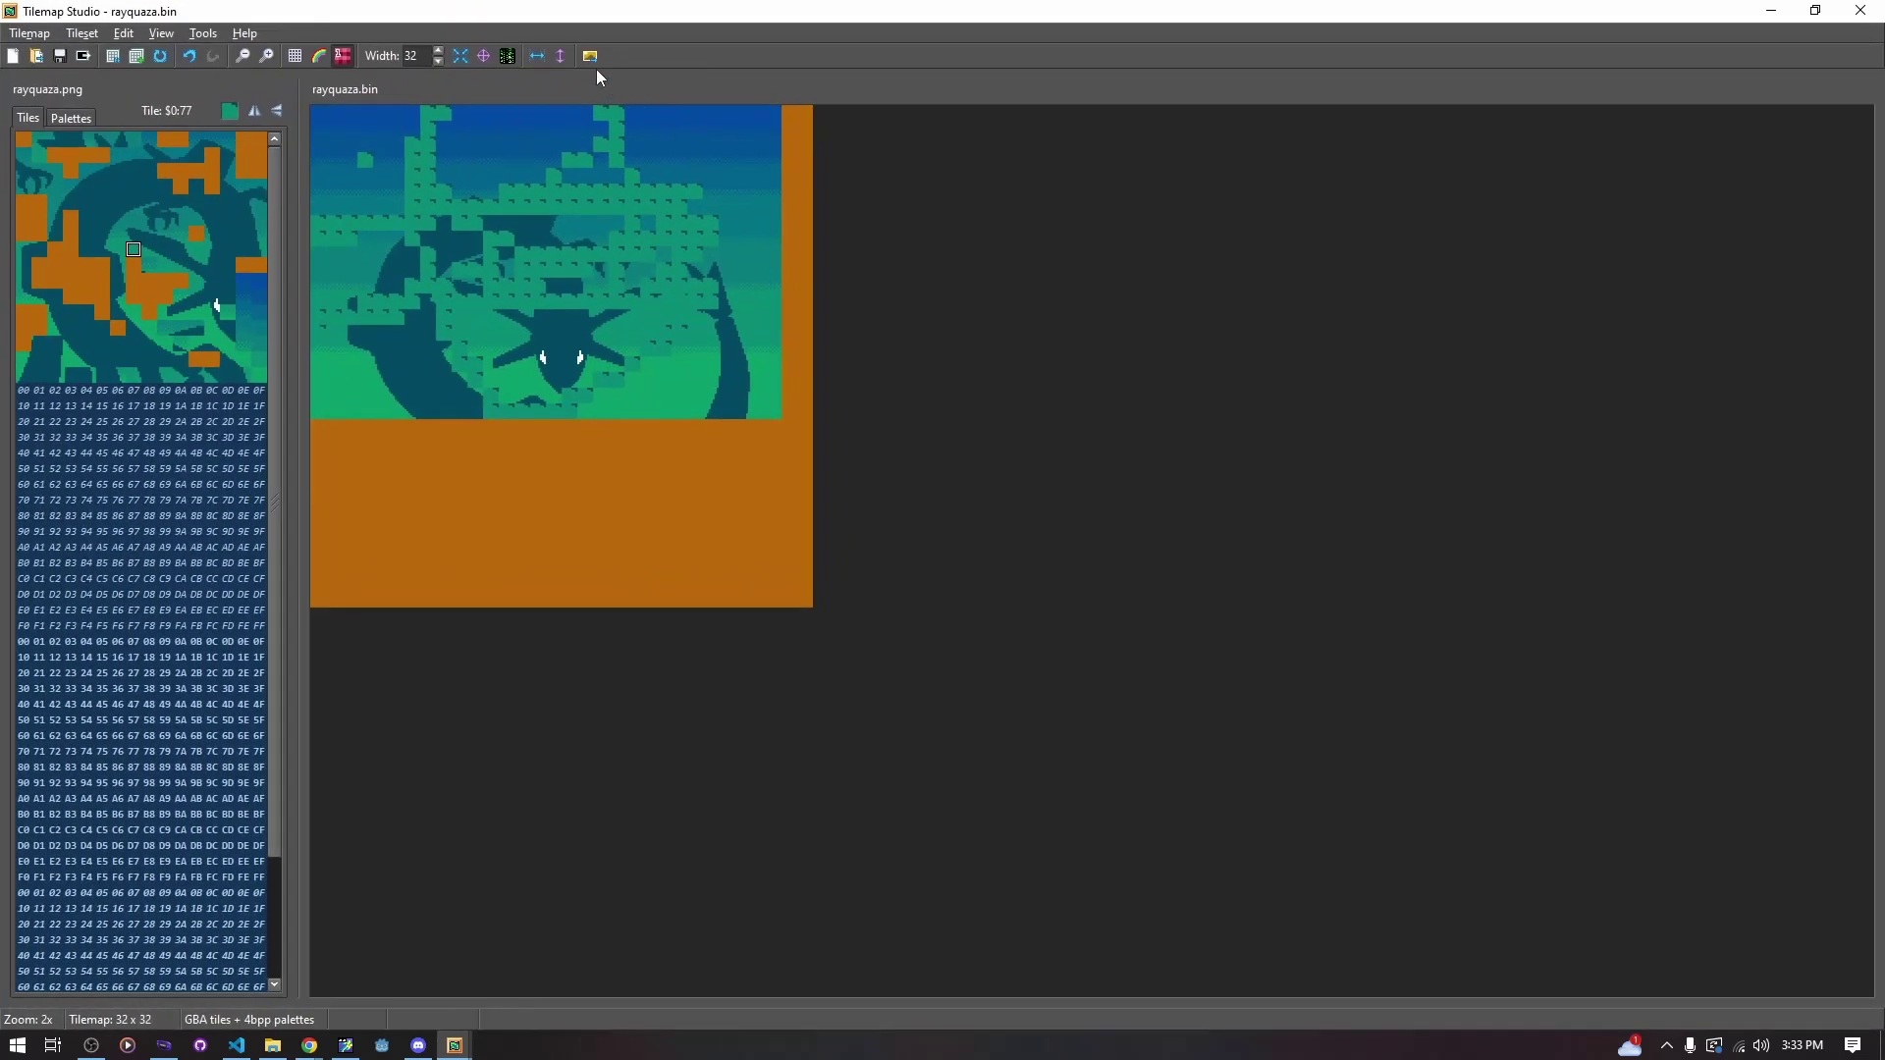
Cancel Image to Tiles and restore rayquaza.bin to reveal samiya_tiles.bin and title_screen
{"action": "left_click", "coordinate": [590, 56]}
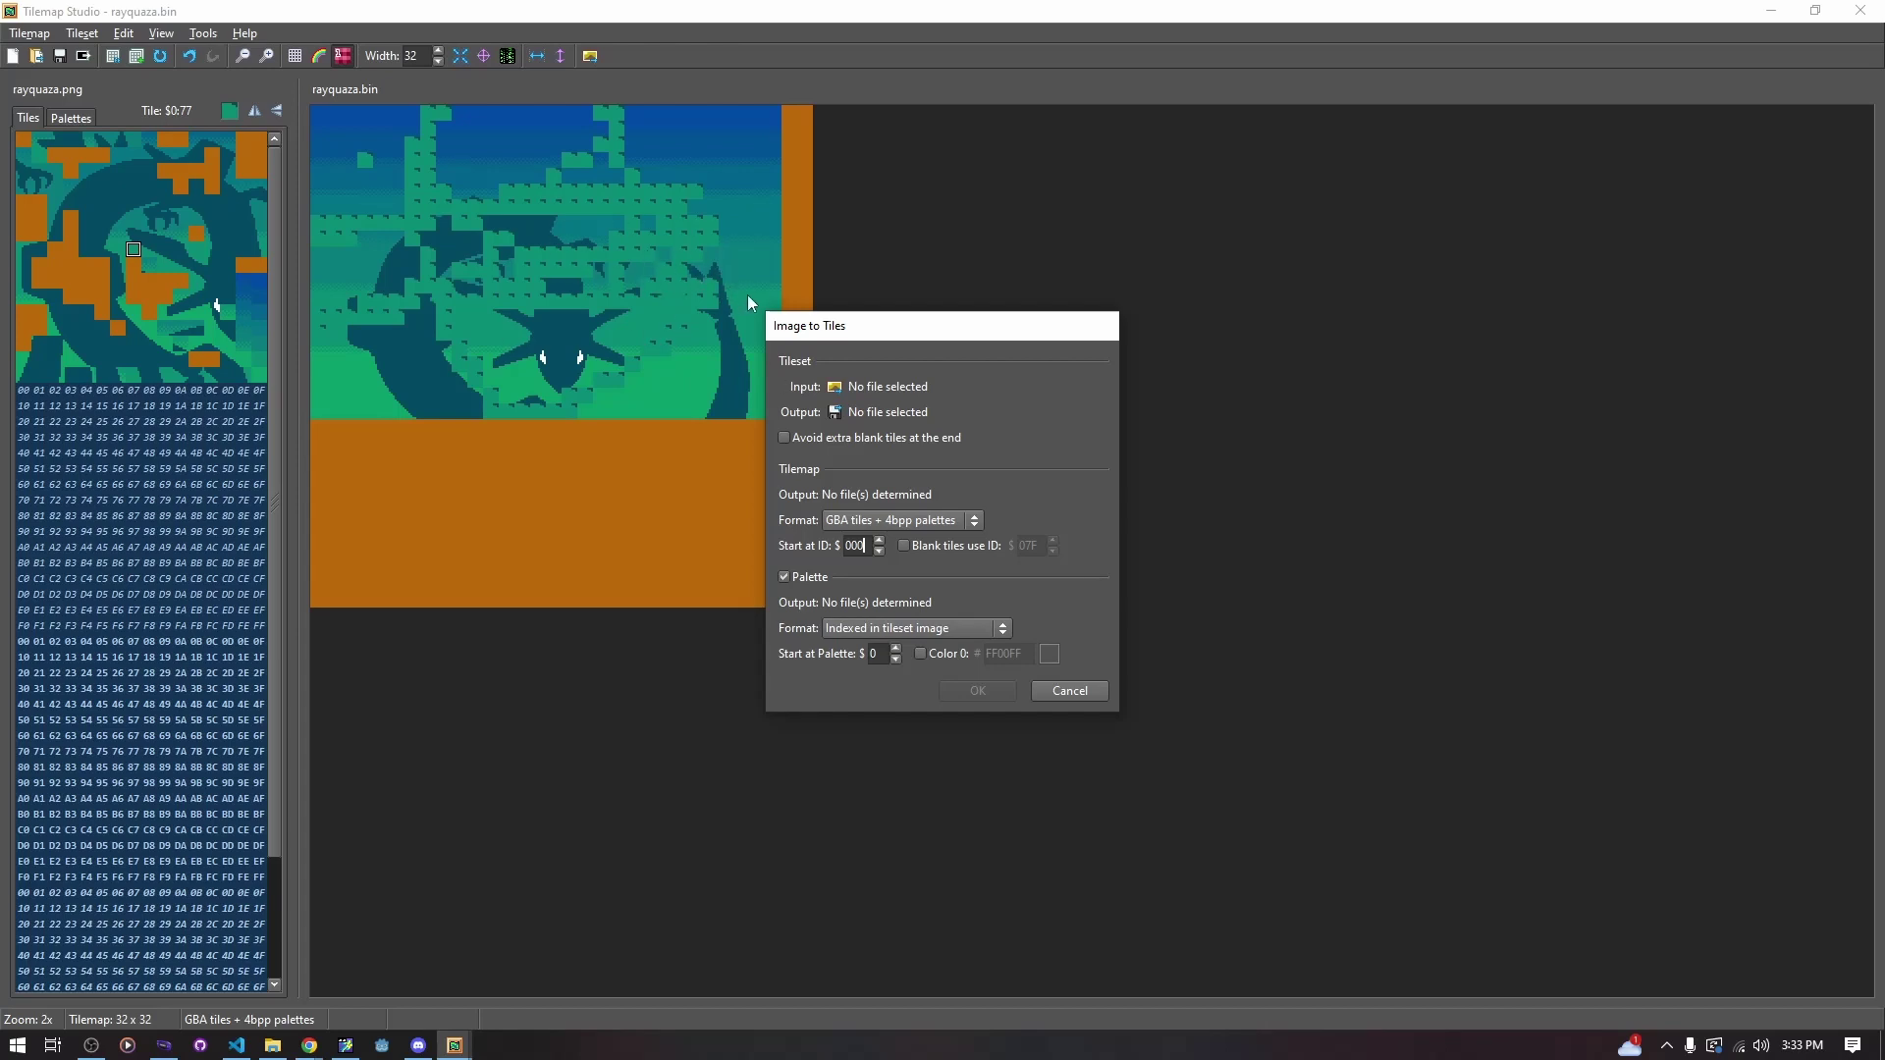
{"action": "left_click", "coordinate": [1077, 692]}
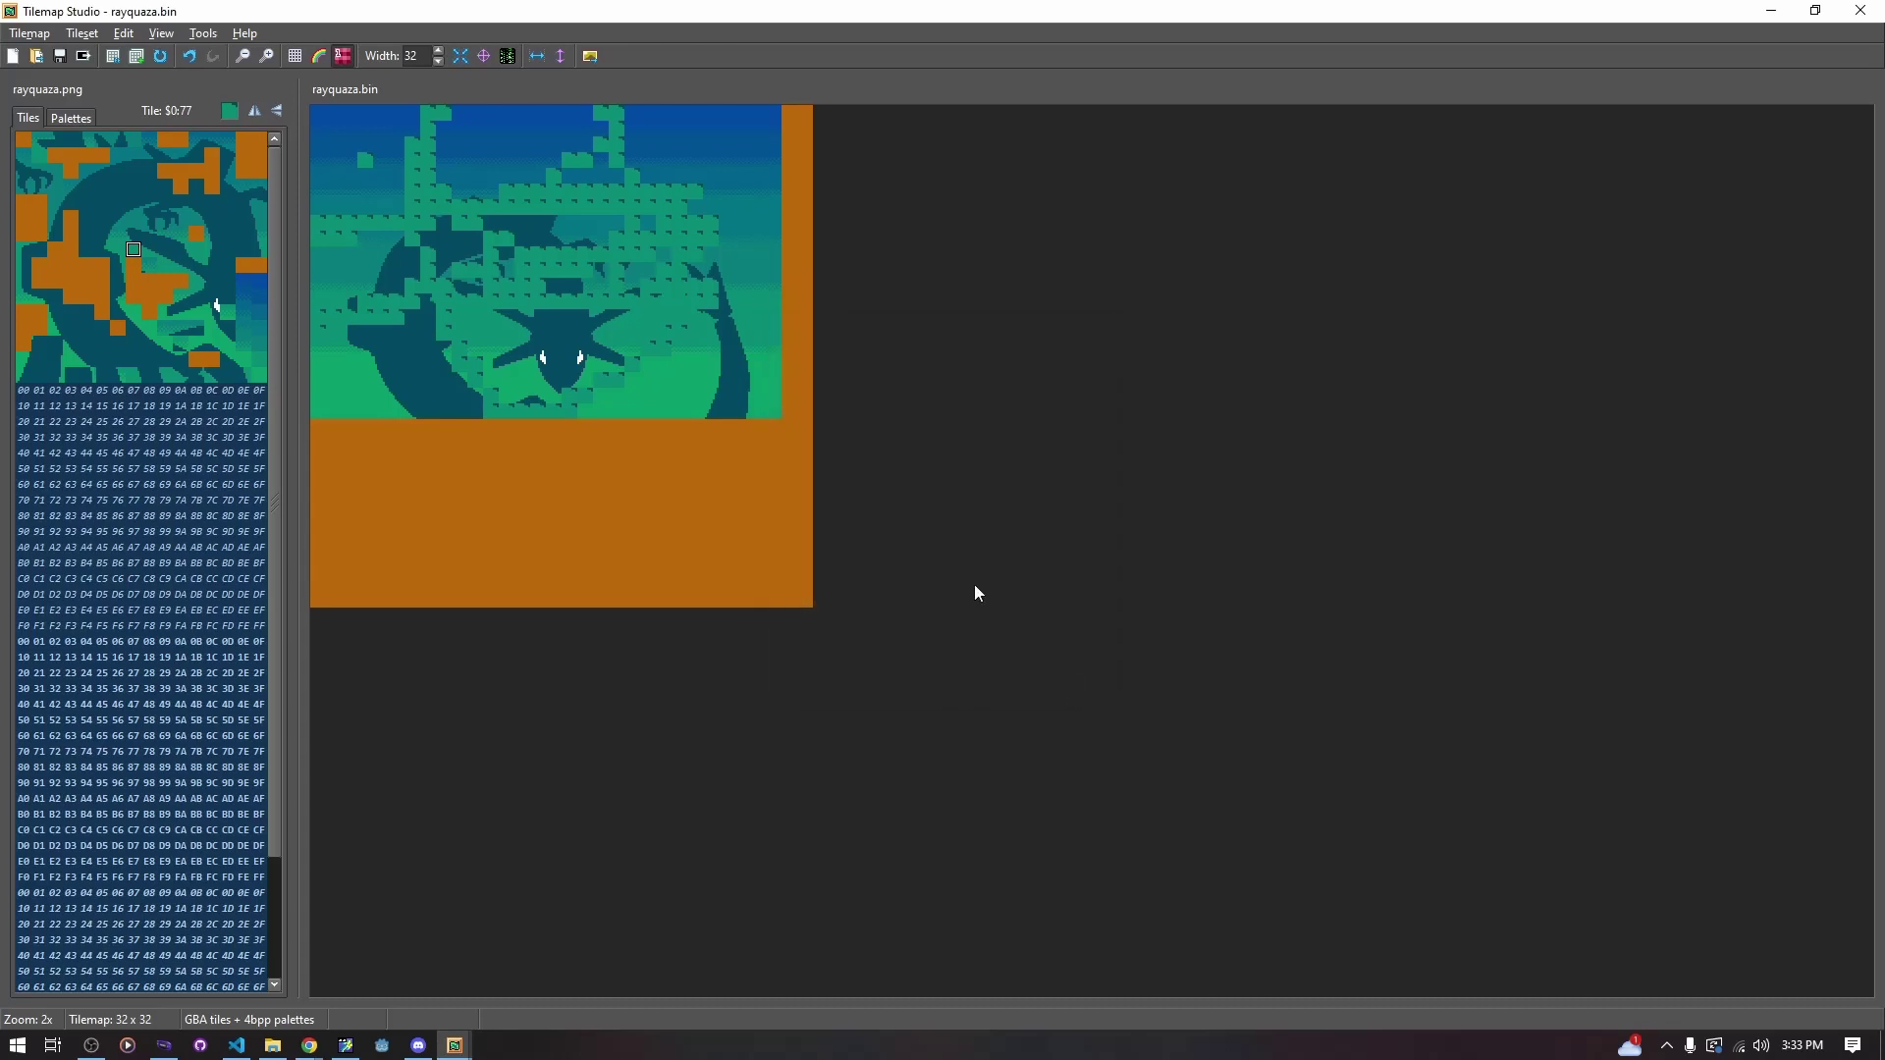
{"action": "mouse_move", "coordinate": [346, 1046]}
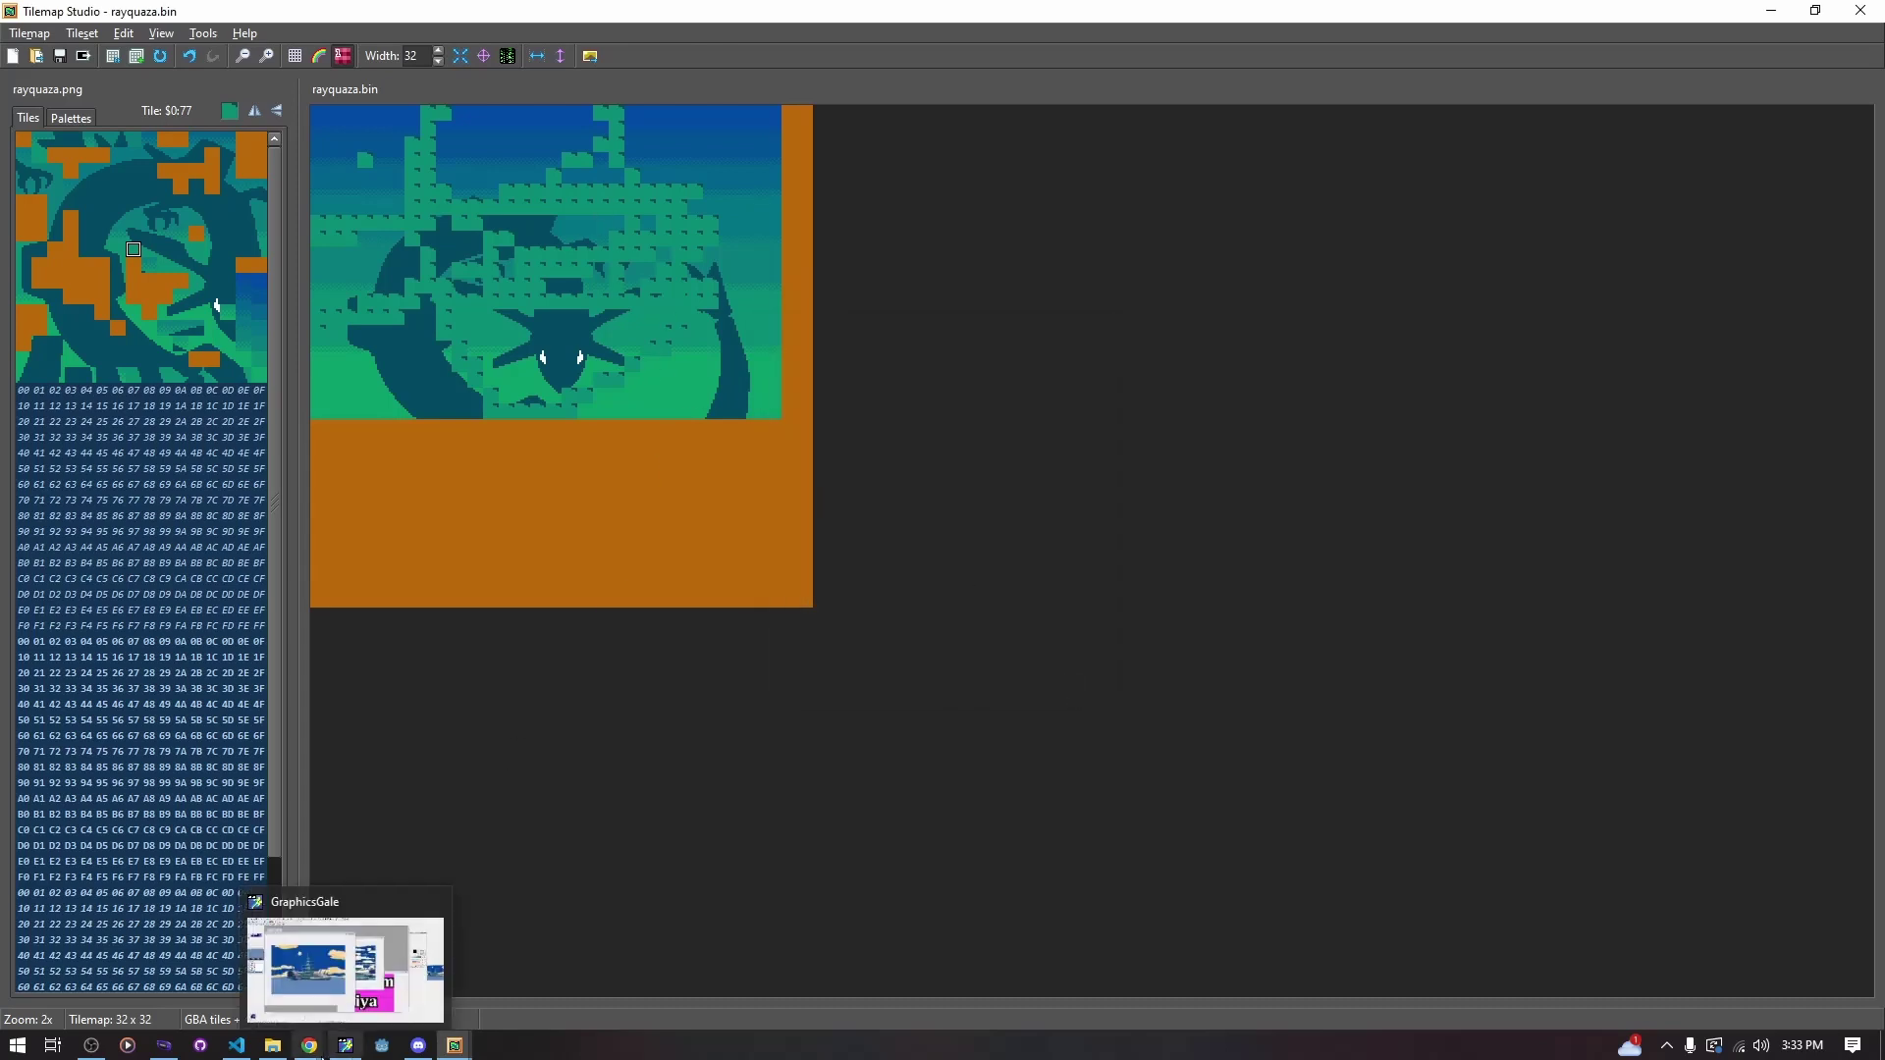
{"action": "left_click_drag", "start_coordinate": [668, 11], "coordinate": [712, 489]}
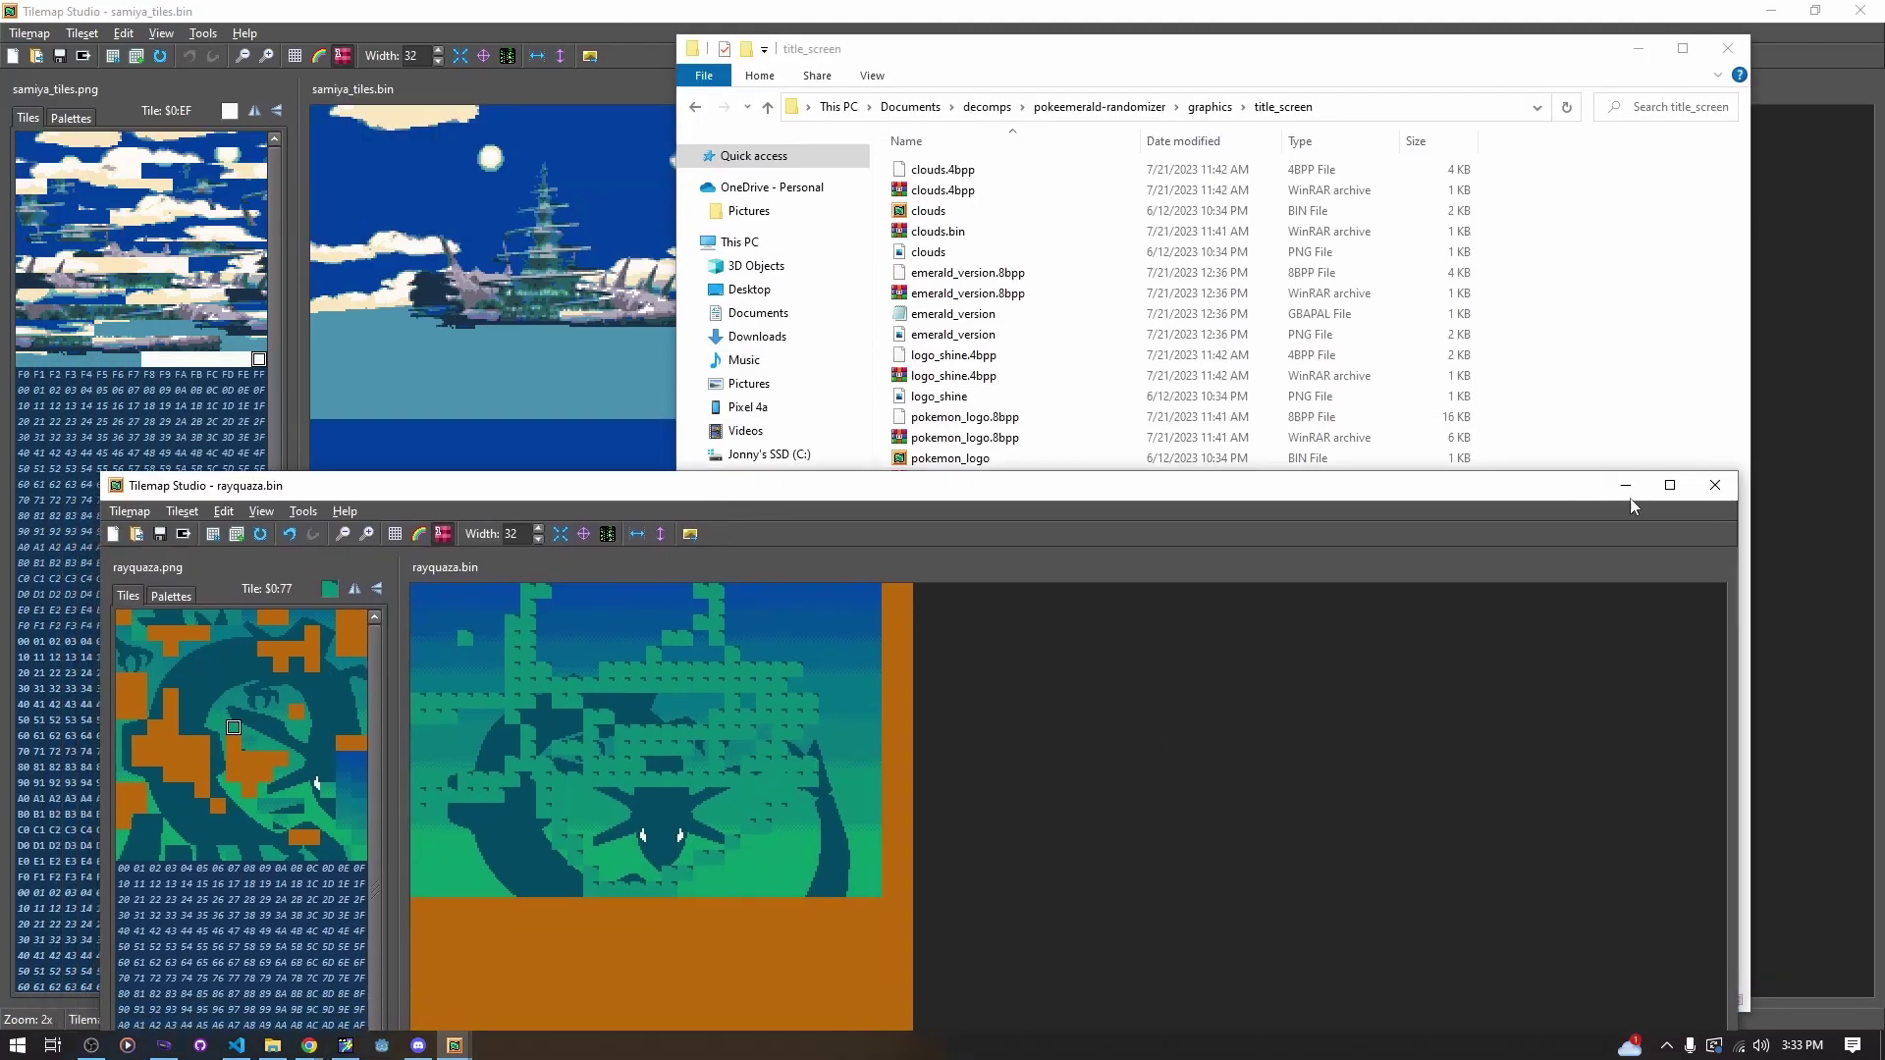
Close rayquaza.bin and run the samiya.png to tiles.bin conversion
{"action": "left_click", "coordinate": [1709, 487]}
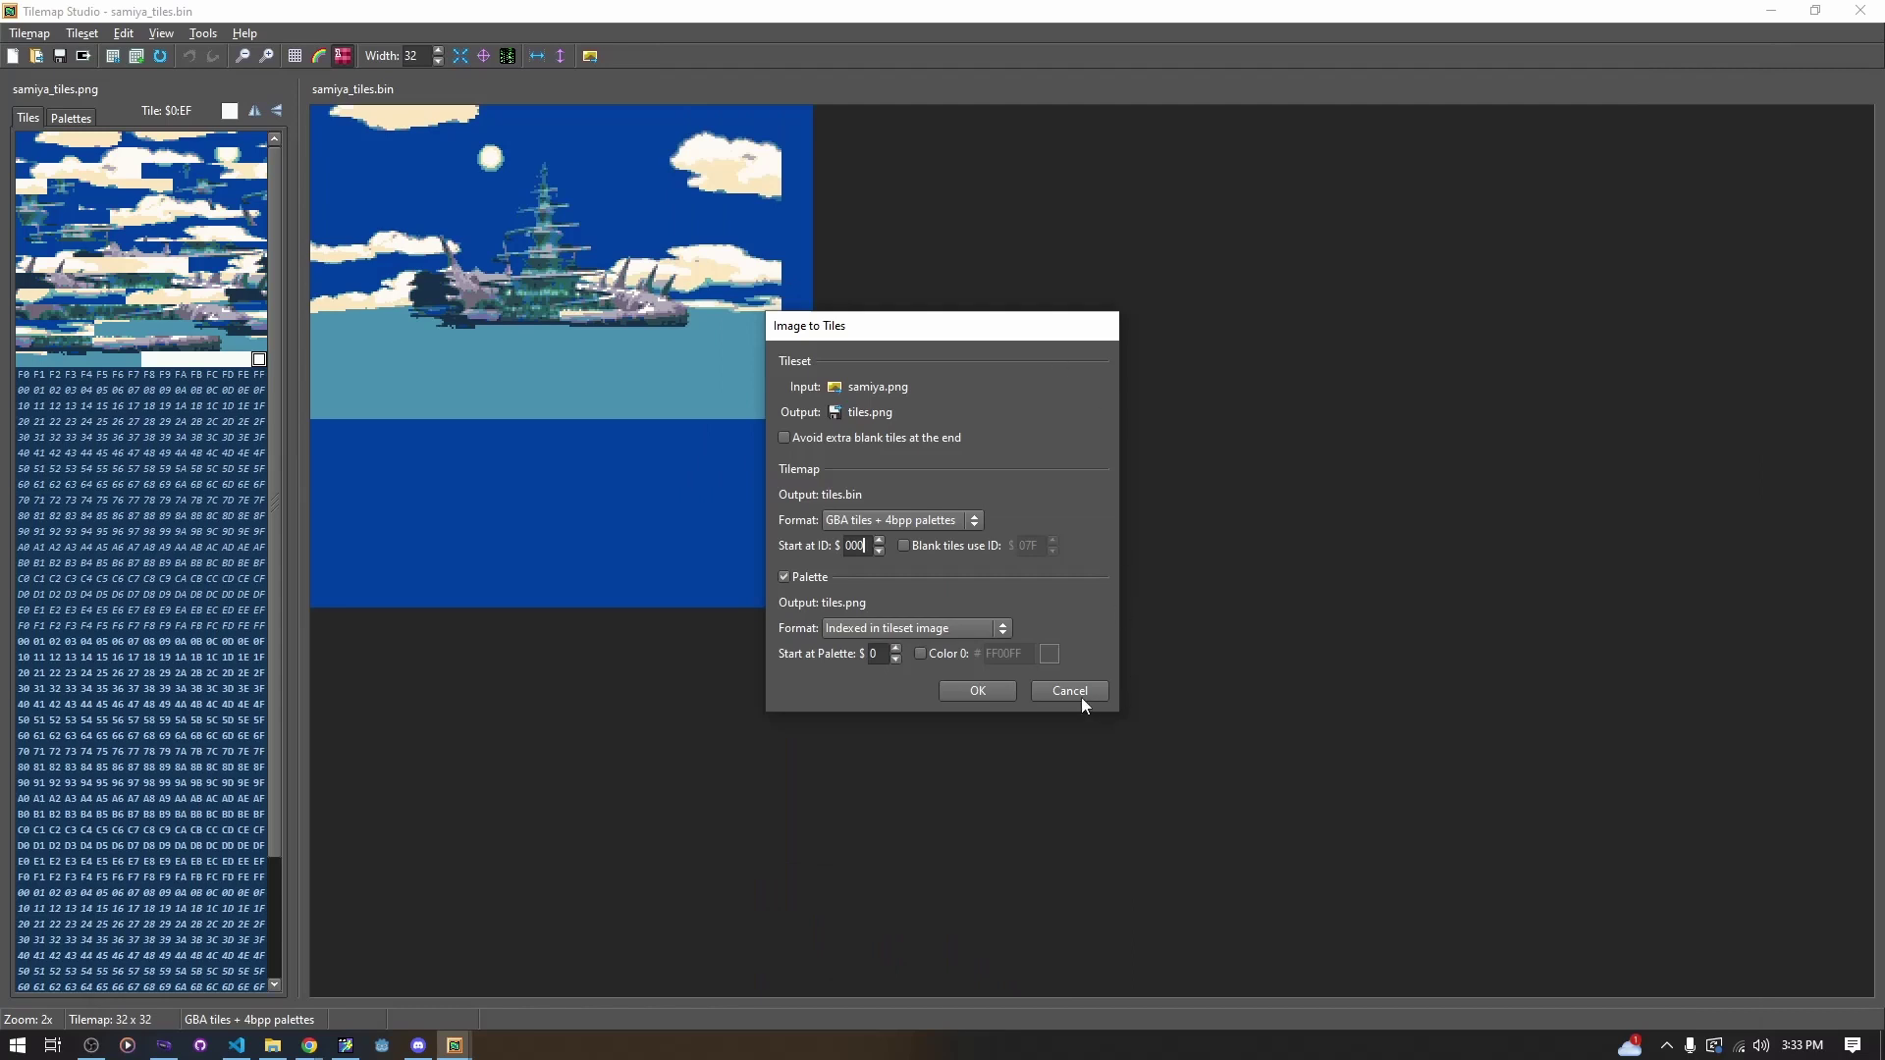
{"action": "left_click", "coordinate": [981, 693]}
{"action": "left_click", "coordinate": [1009, 552]}
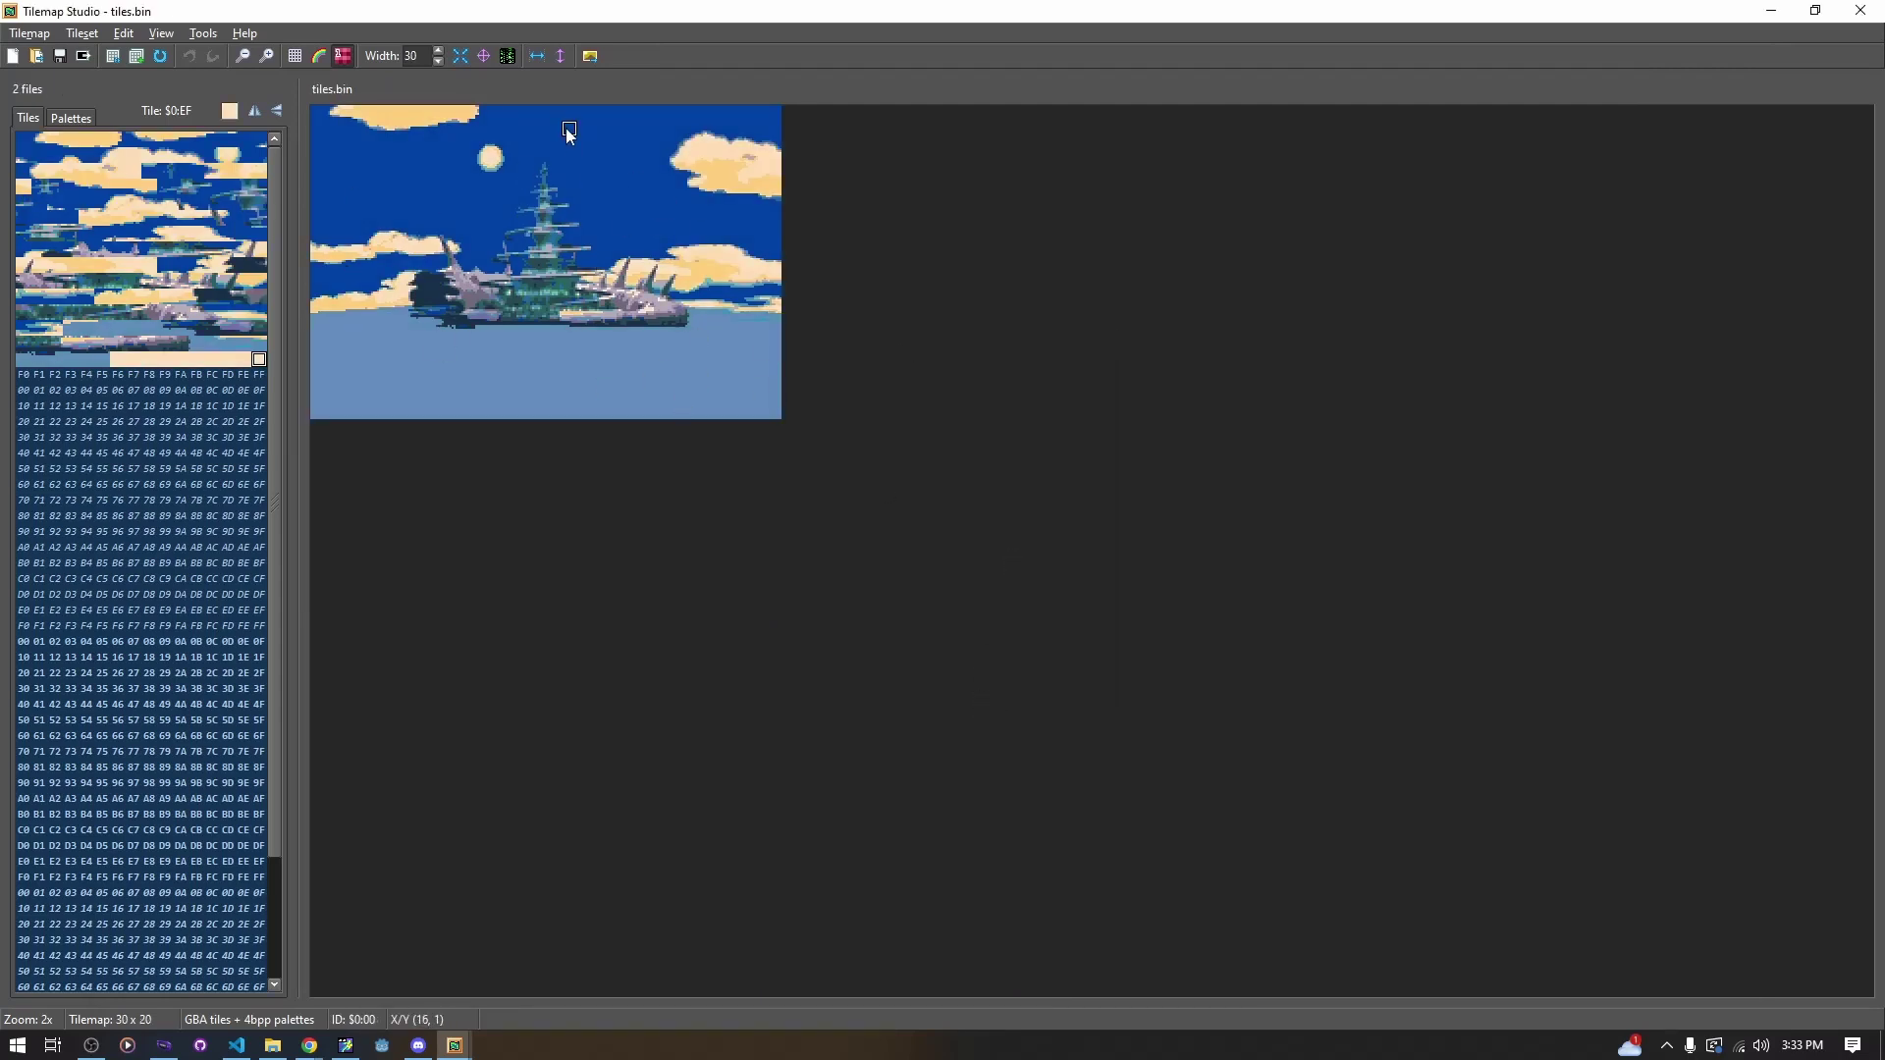
Resize the tilemap to 32x32 and display each tile's palette number
{"action": "left_click", "coordinate": [458, 55]}
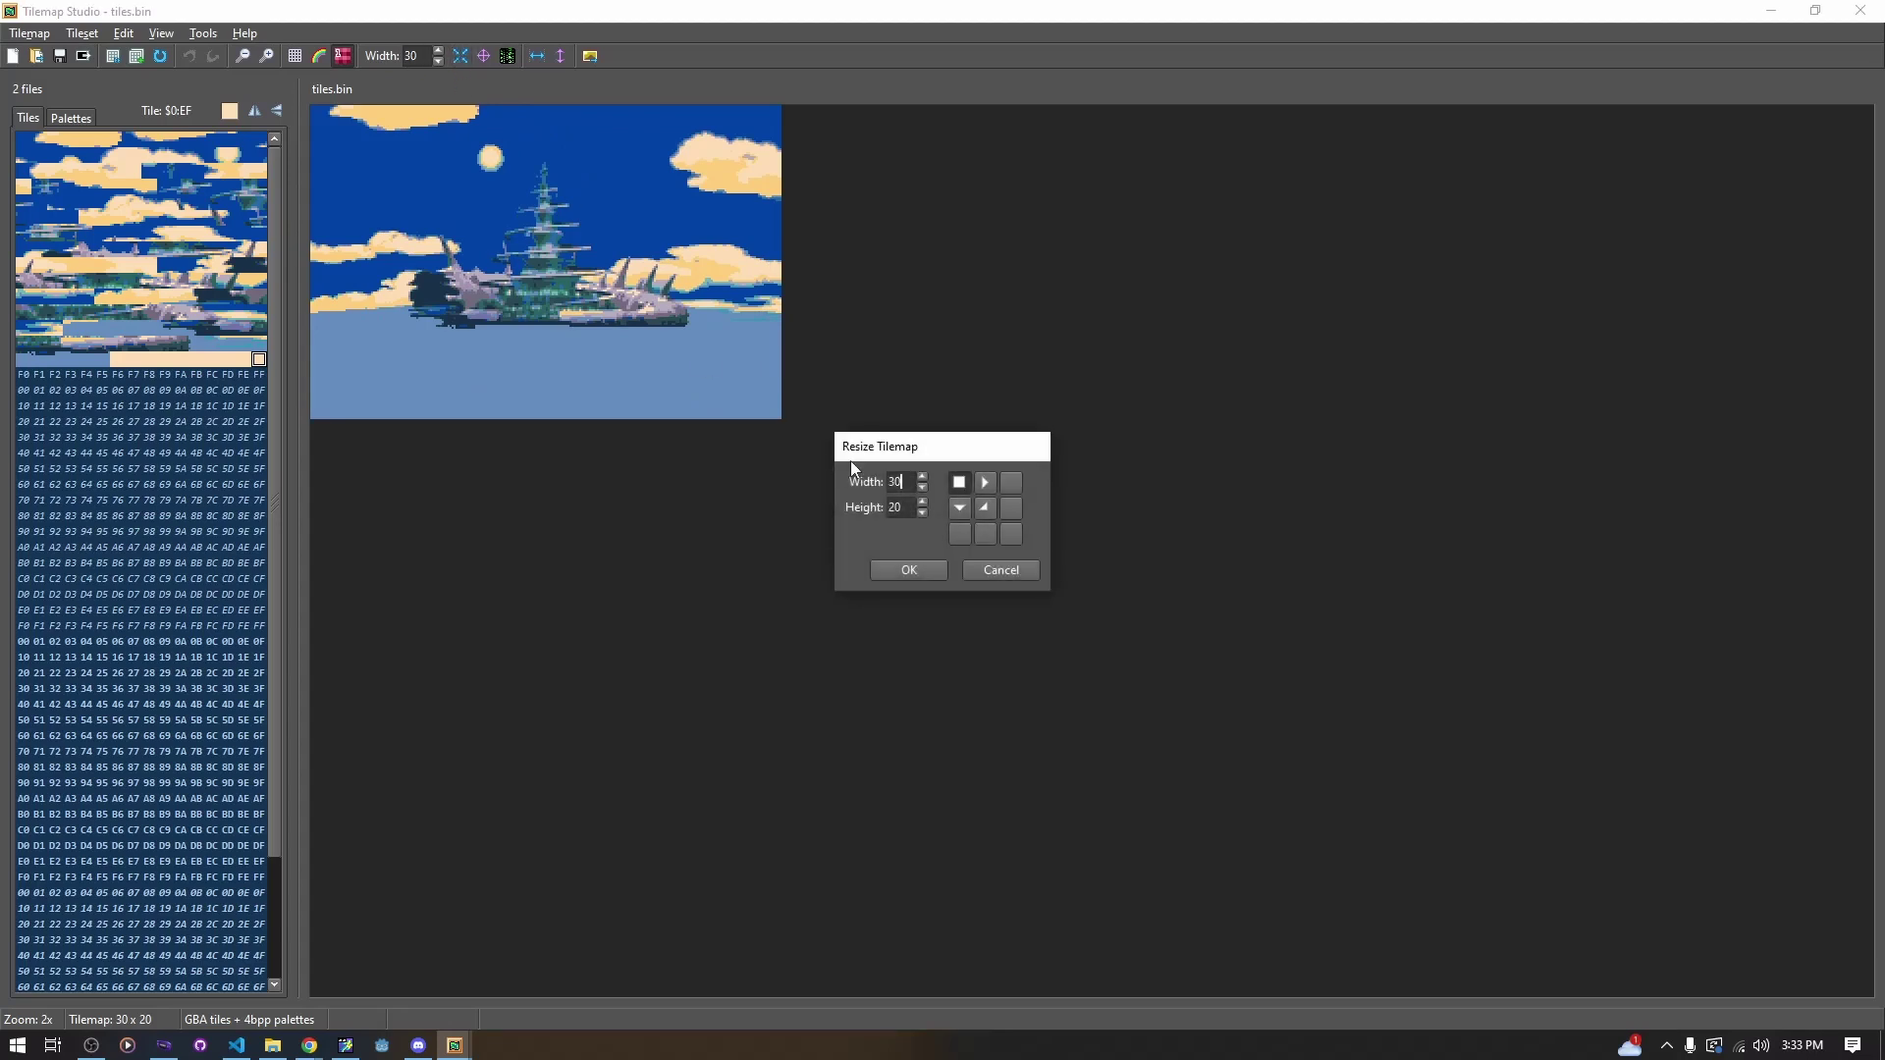
{"action": "left_click_drag", "start_coordinate": [905, 482], "coordinate": [852, 471]}
{"action": "type", "text": "32"}
{"action": "key", "text": "Tab"}
{"action": "type", "text": "32"}
{"action": "left_click", "coordinate": [935, 564]}
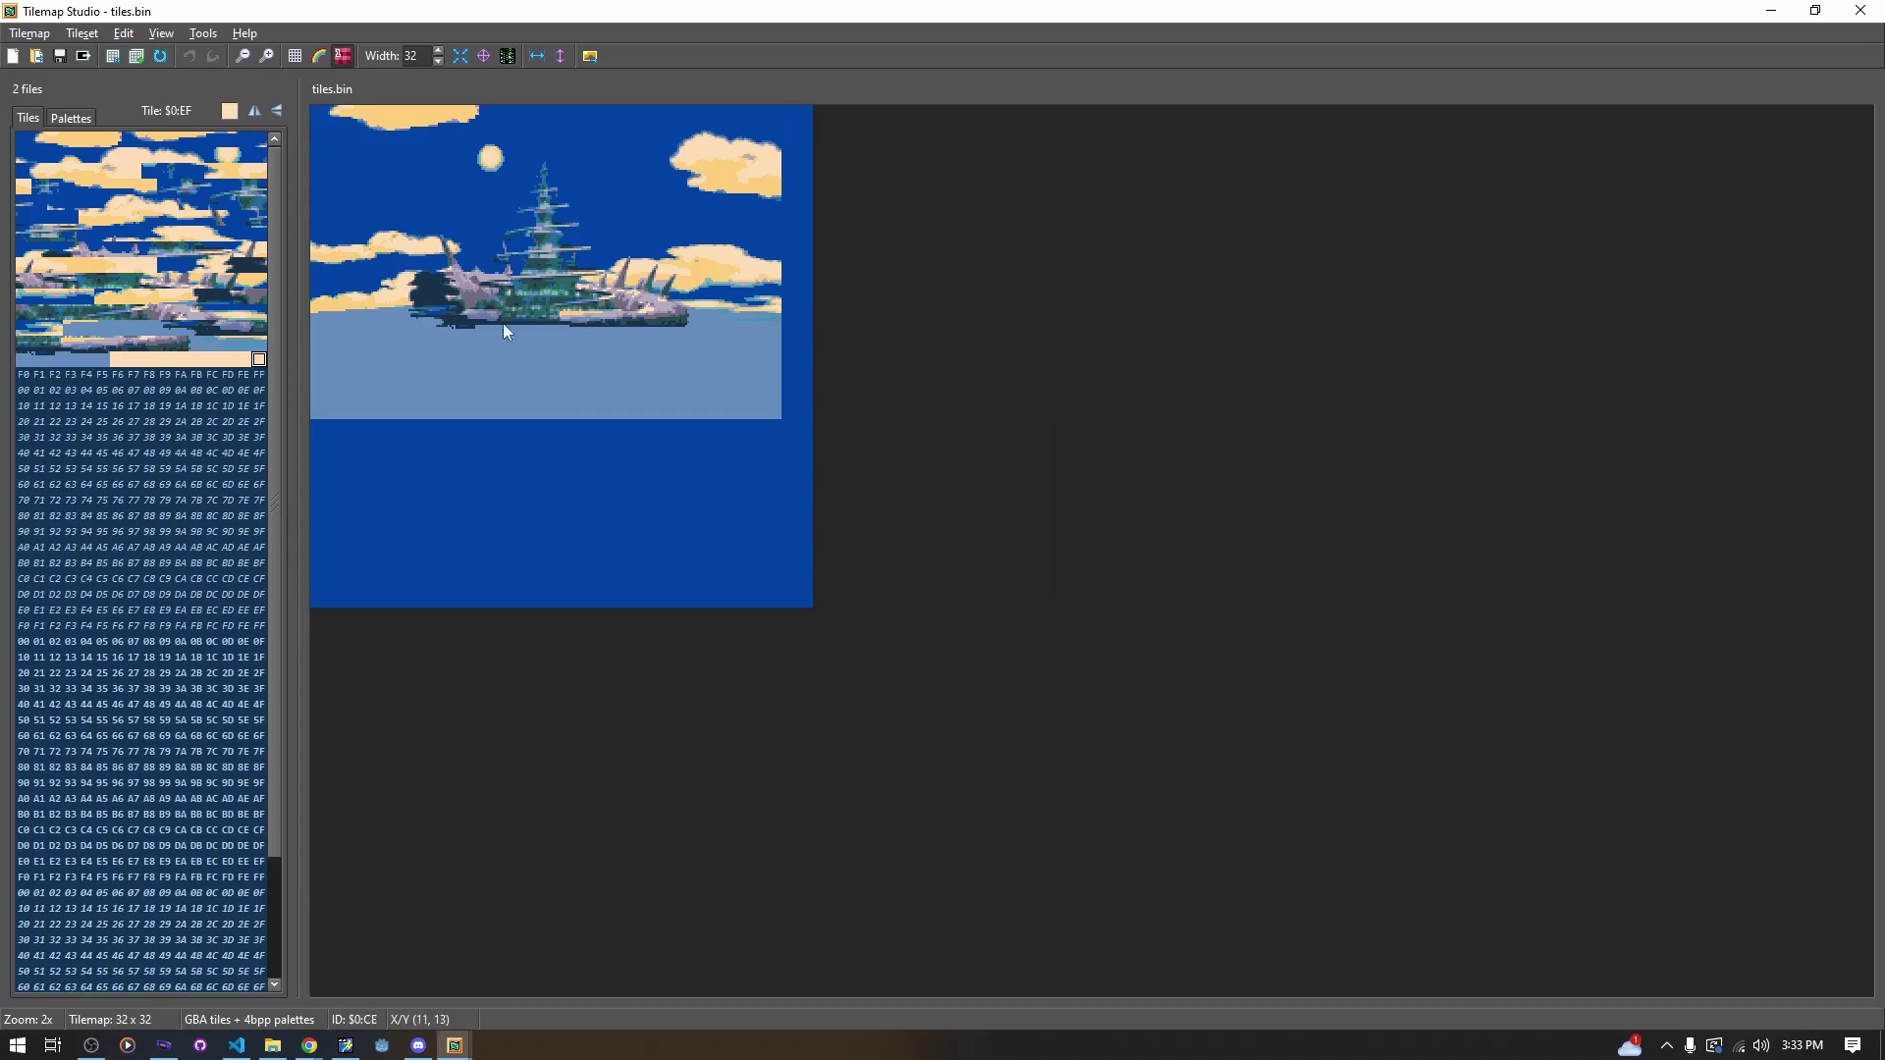
{"action": "left_click", "coordinate": [1033, 558]}
{"action": "left_click", "coordinate": [71, 119]}
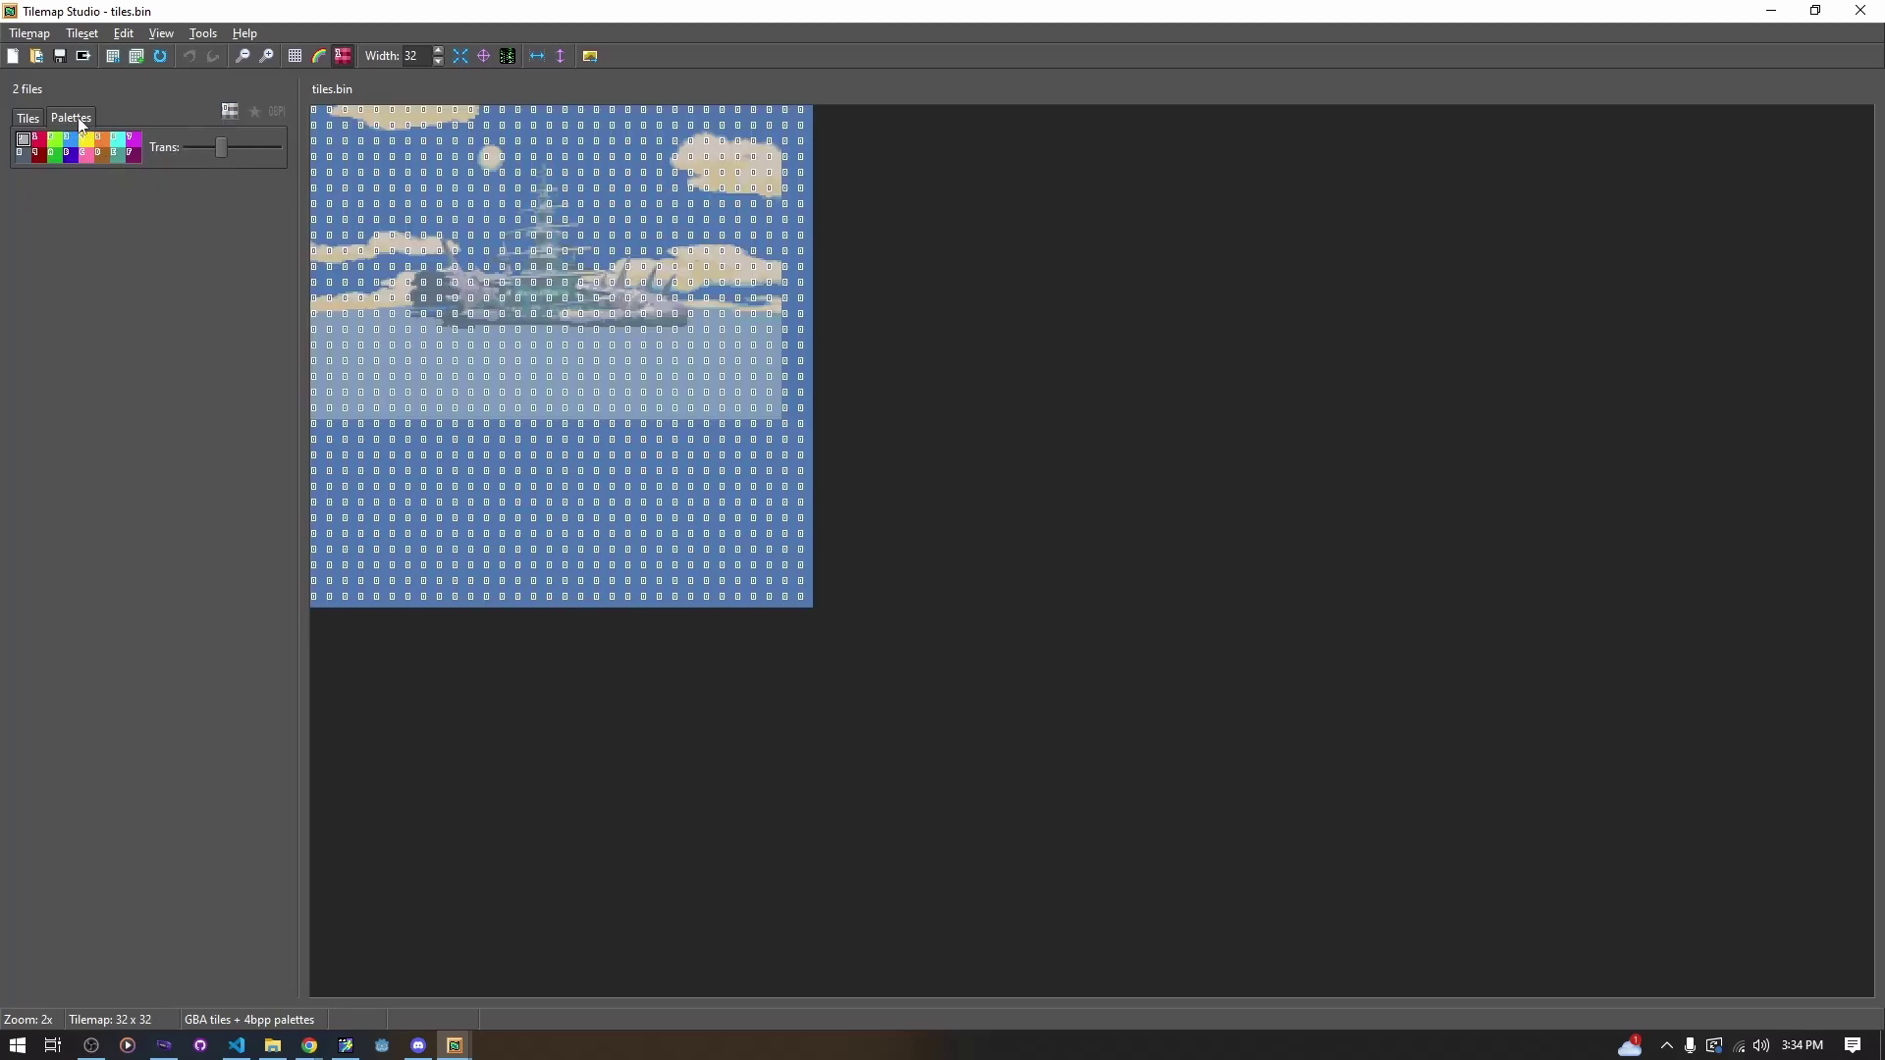
{"action": "left_click", "coordinate": [30, 118]}
{"action": "left_click", "coordinate": [70, 118]}
Choose a second-row palette and load rayquaza.bin as plain tiles
{"action": "left_click", "coordinate": [102, 154]}
{"action": "left_click", "coordinate": [118, 154]}
{"action": "left_click", "coordinate": [273, 1046]}
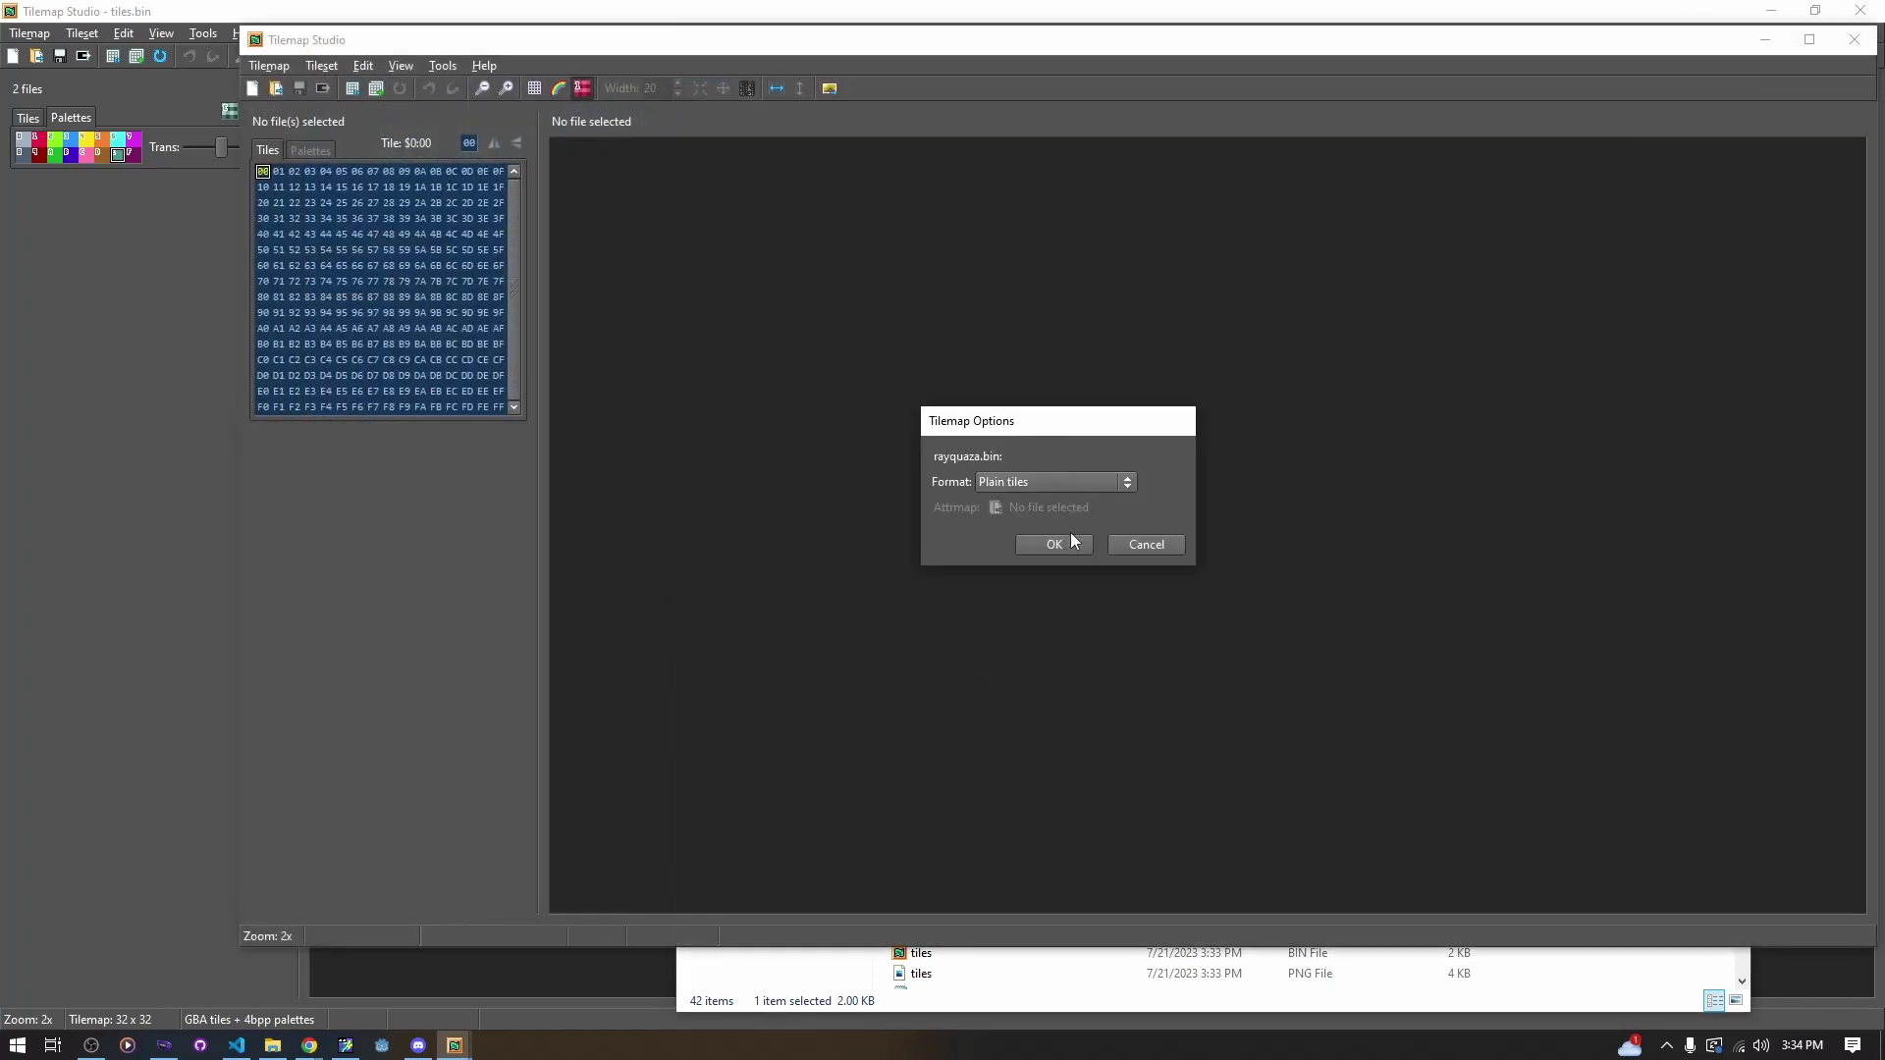
{"action": "left_click", "coordinate": [1057, 544]}
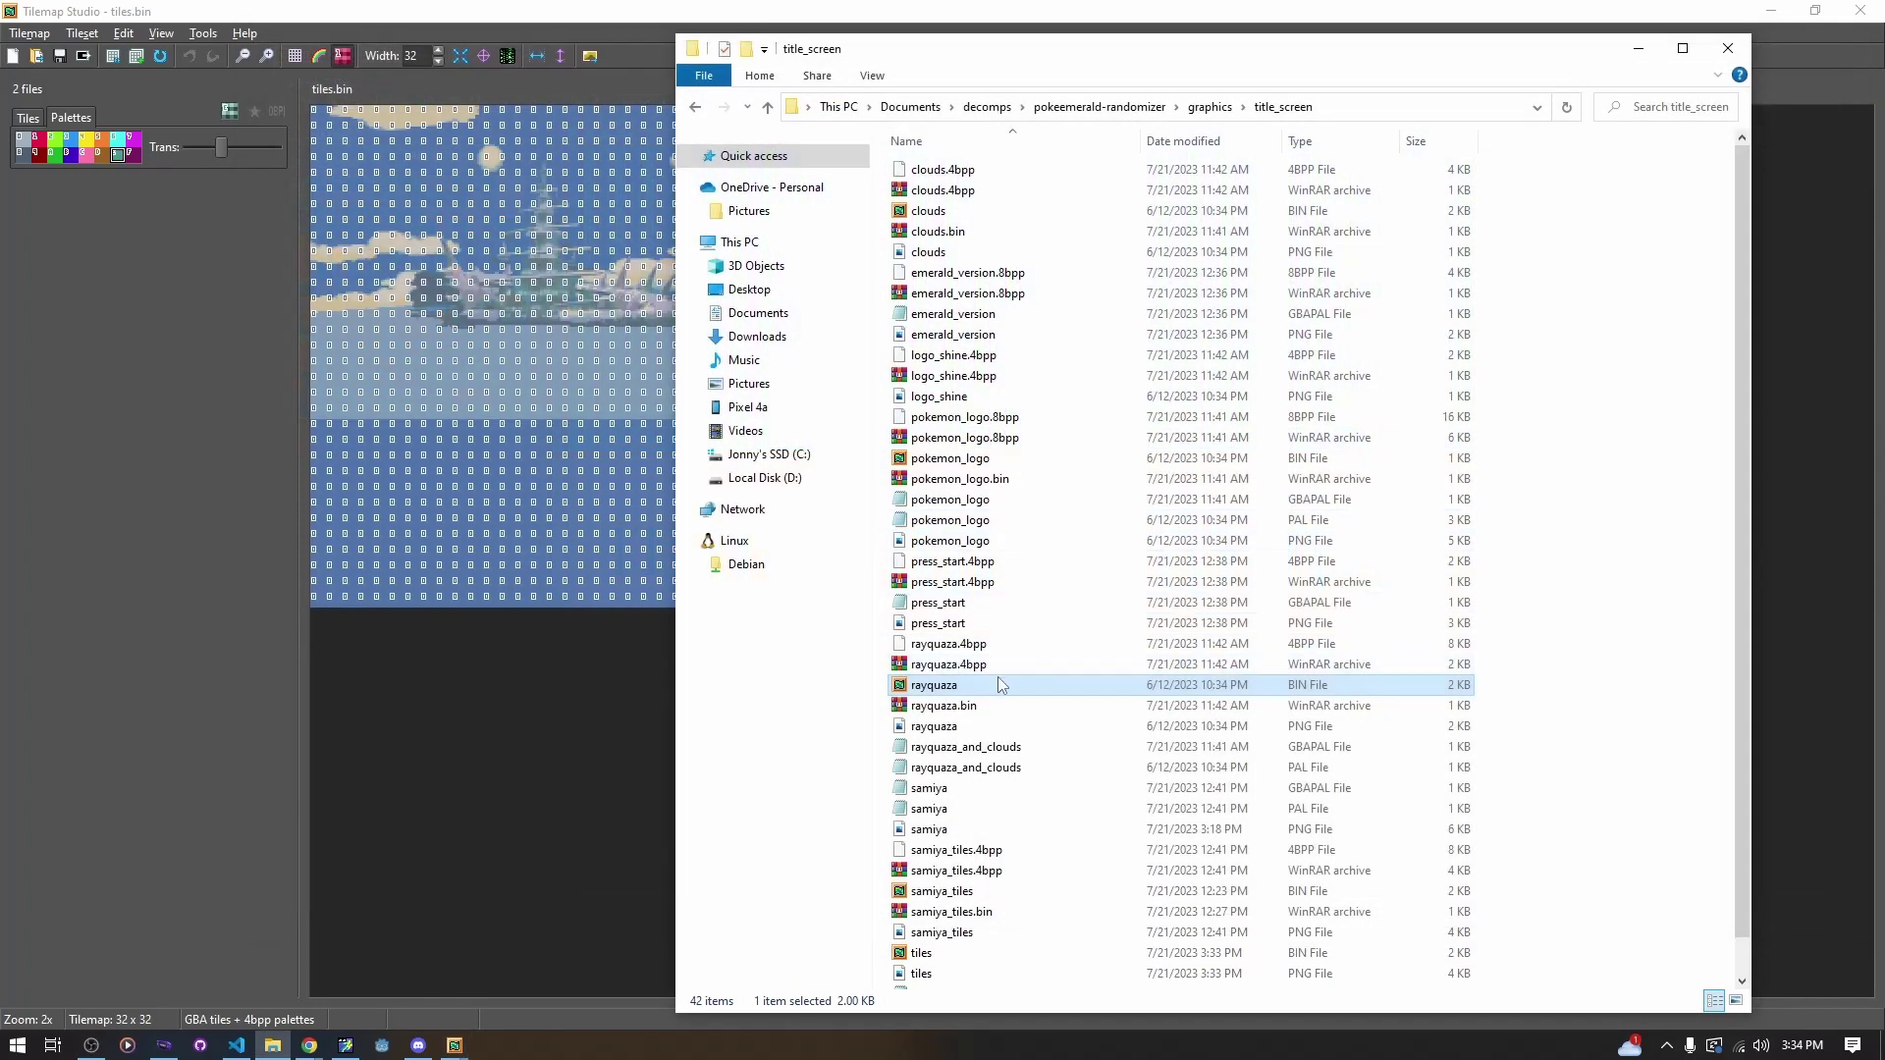
Reopen rayquaza.bin in the GBA tiles + 4bpp palettes format
{"action": "double_click", "coordinate": [998, 684]}
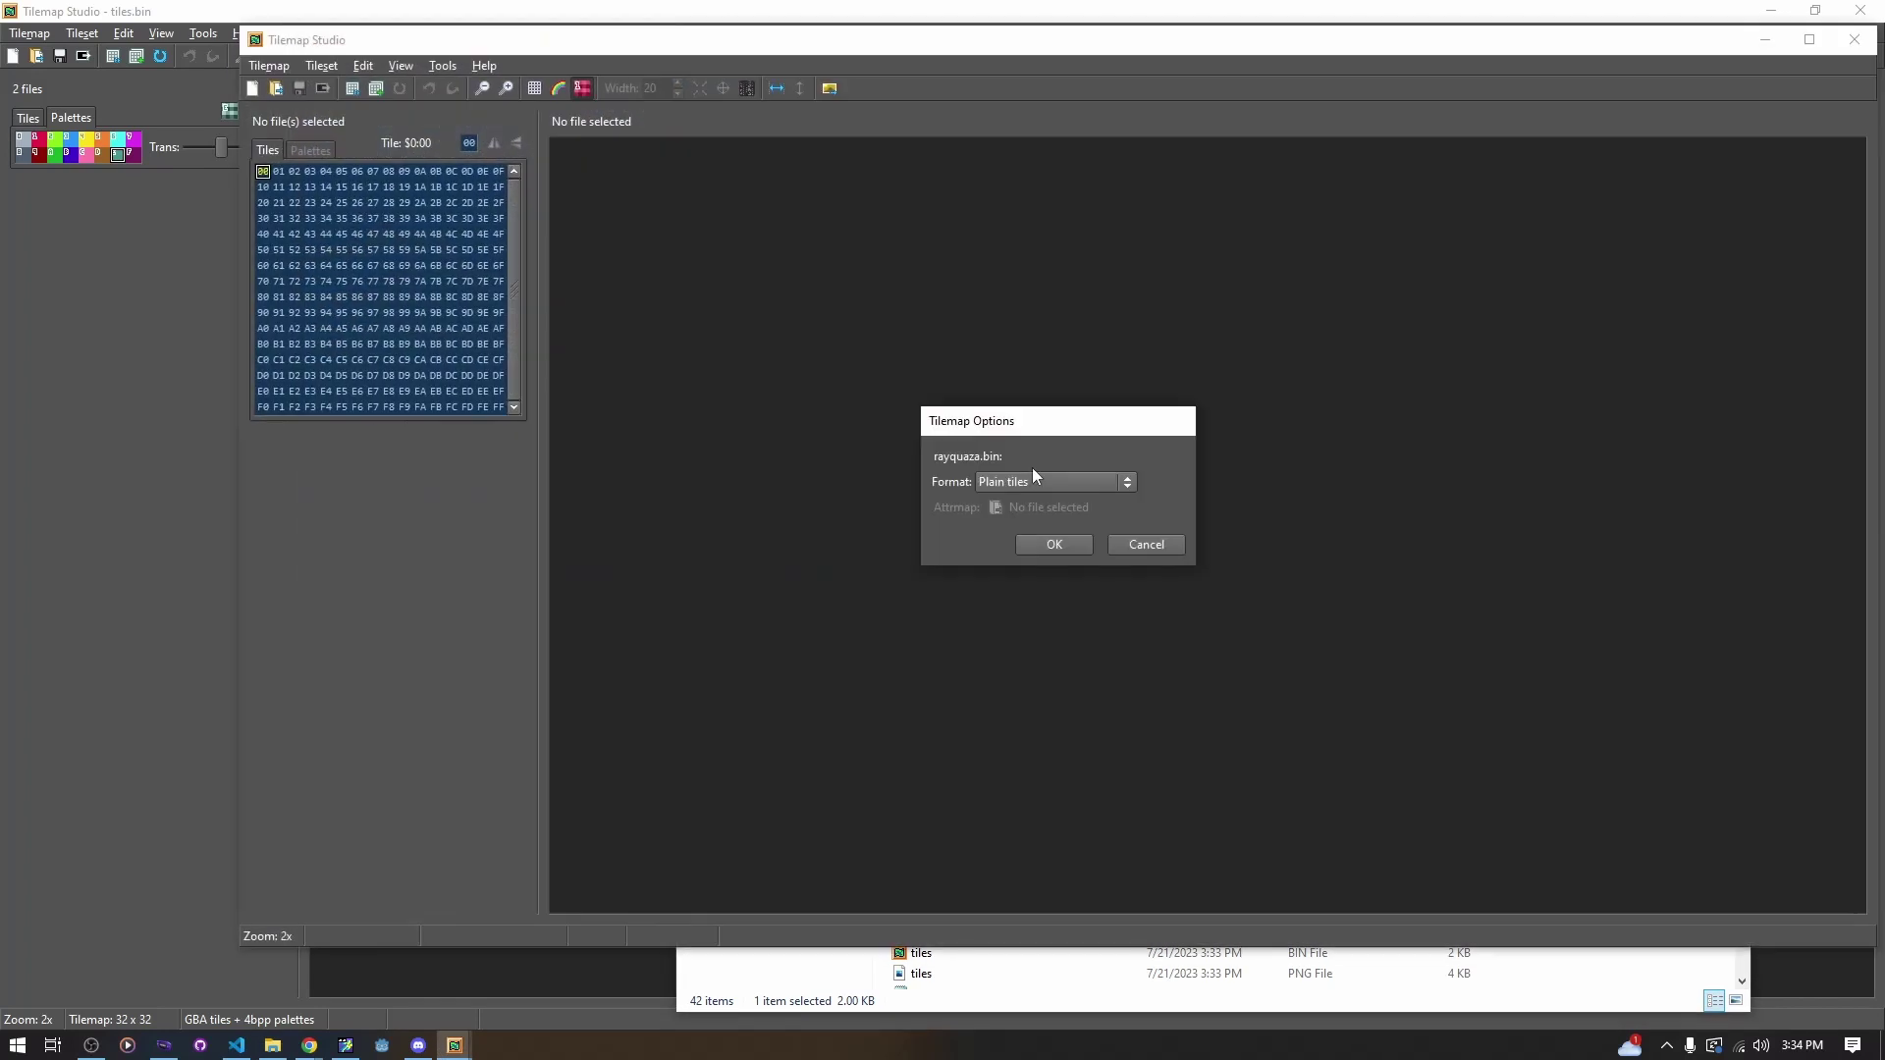
{"action": "left_click", "coordinate": [1041, 478]}
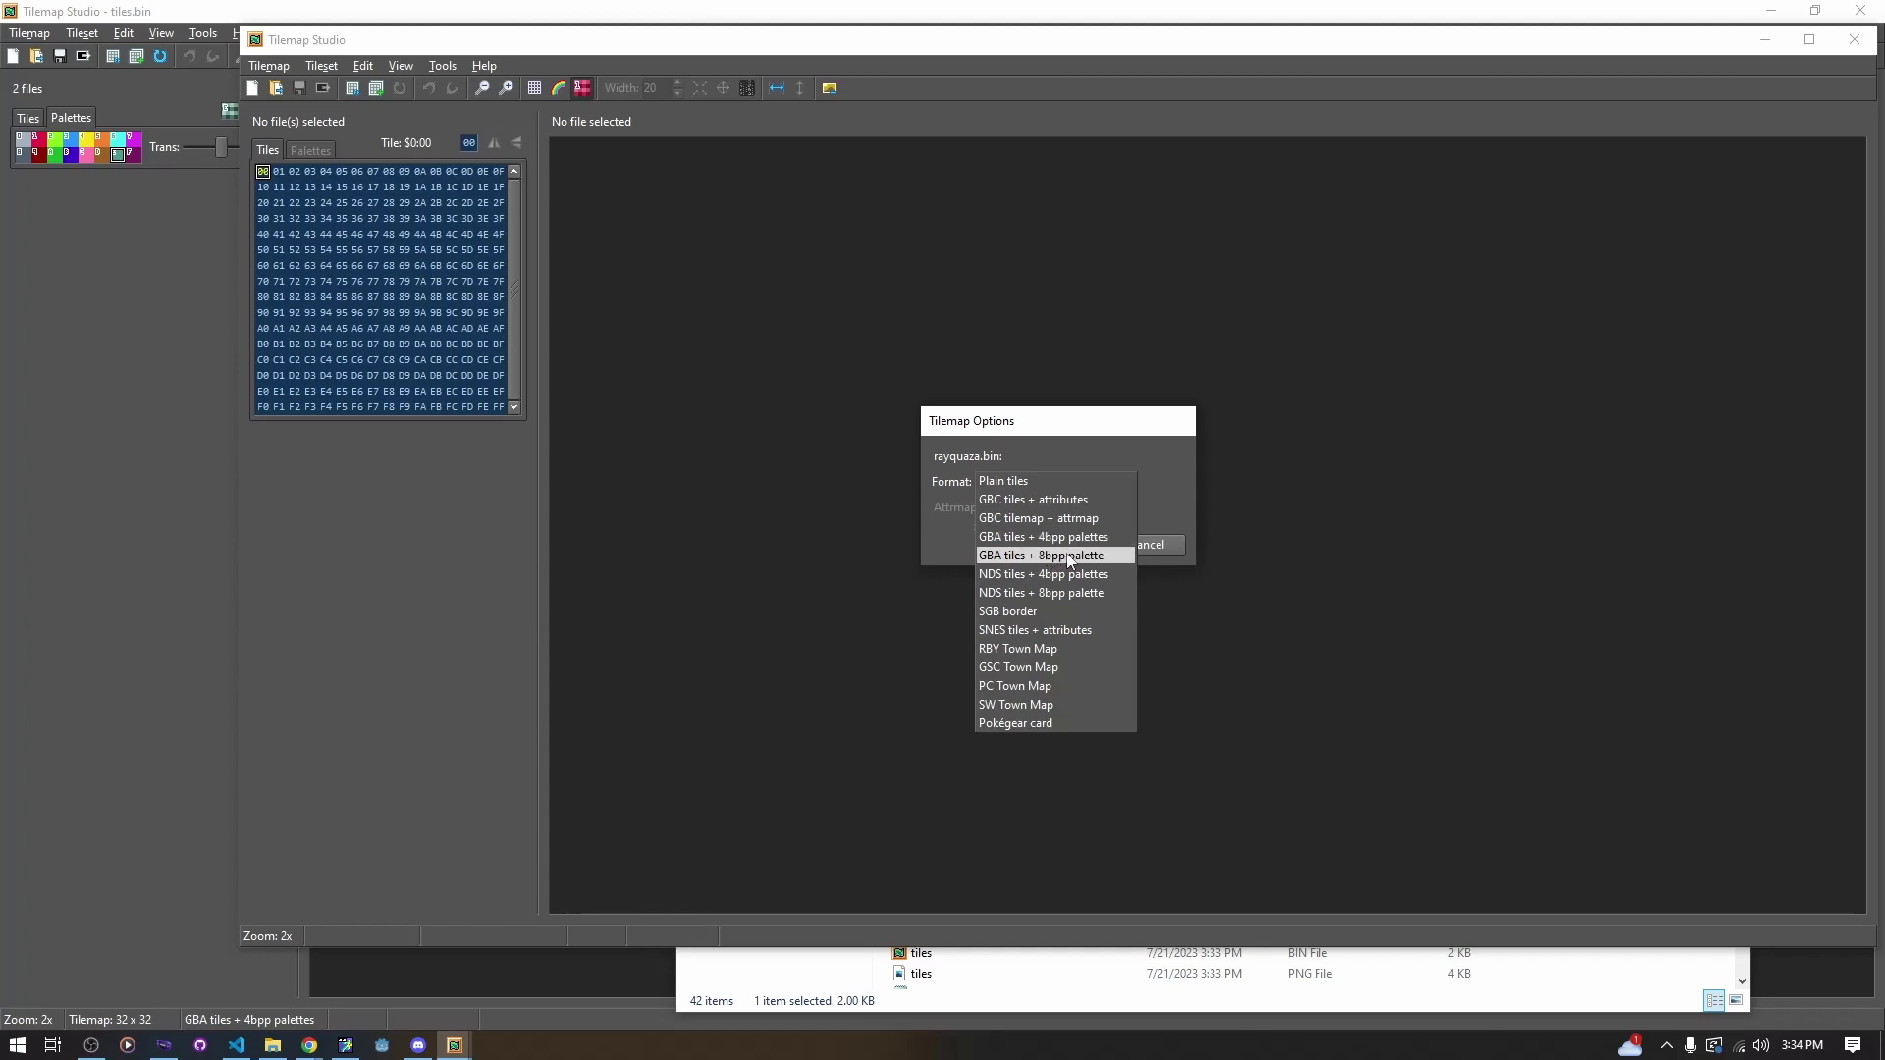
{"action": "left_click", "coordinate": [1074, 552]}
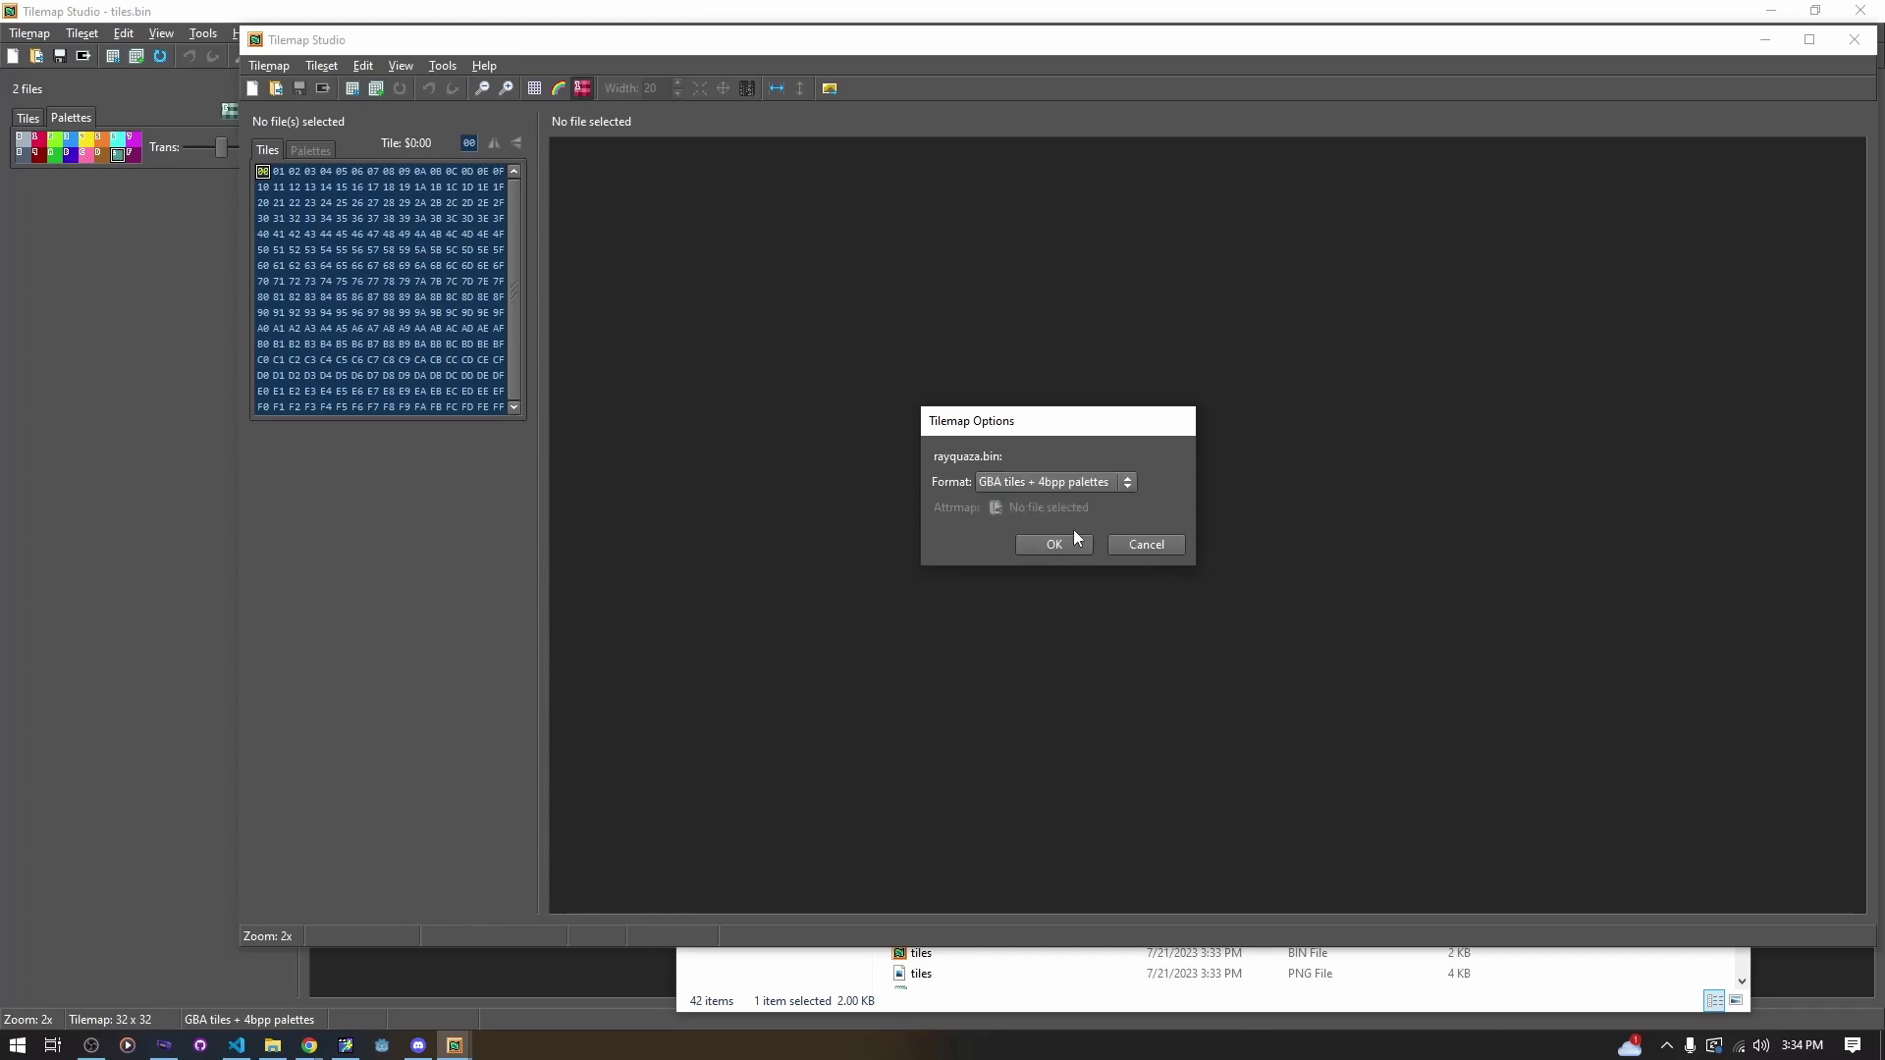
{"action": "left_click", "coordinate": [1079, 544]}
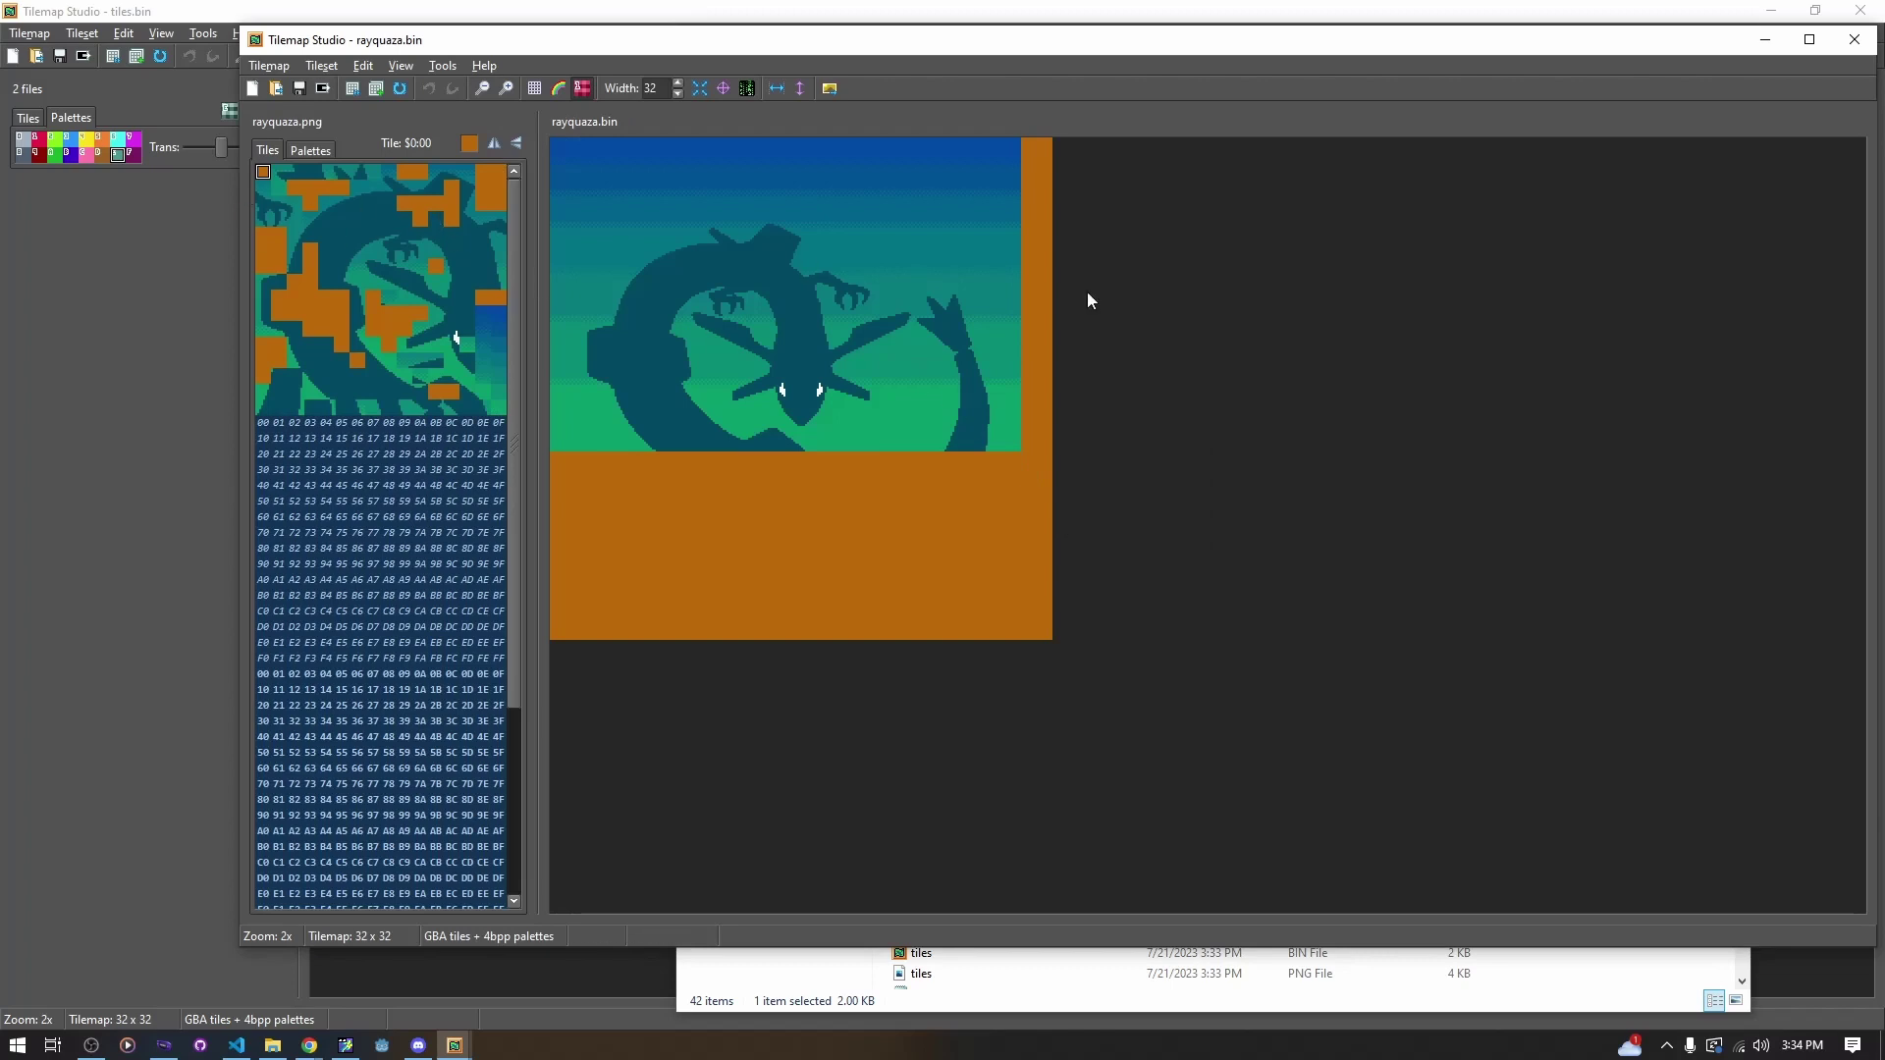
Paint a test line of orange tiles, undo it, and reposition the rayquaza.bin window
{"action": "left_click_drag", "start_coordinate": [574, 145], "coordinate": [809, 397]}
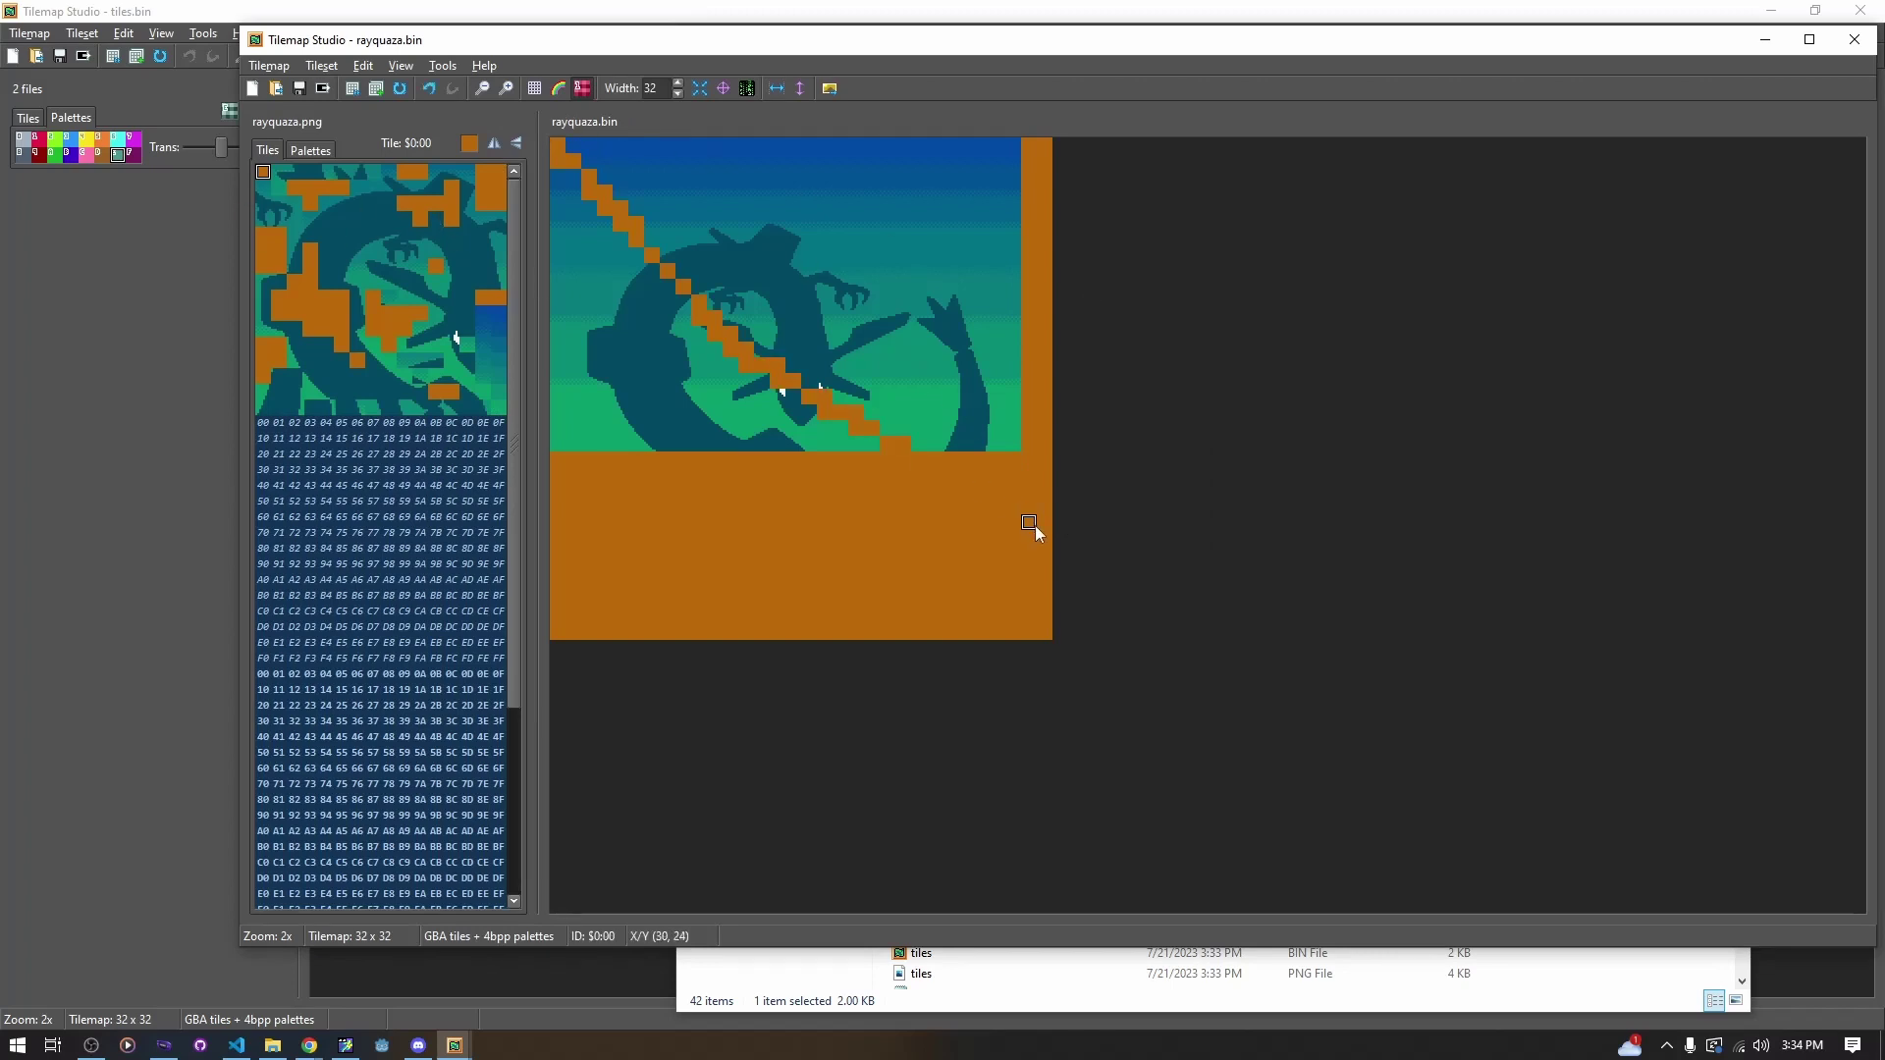
{"action": "key", "text": "ctrl+z"}
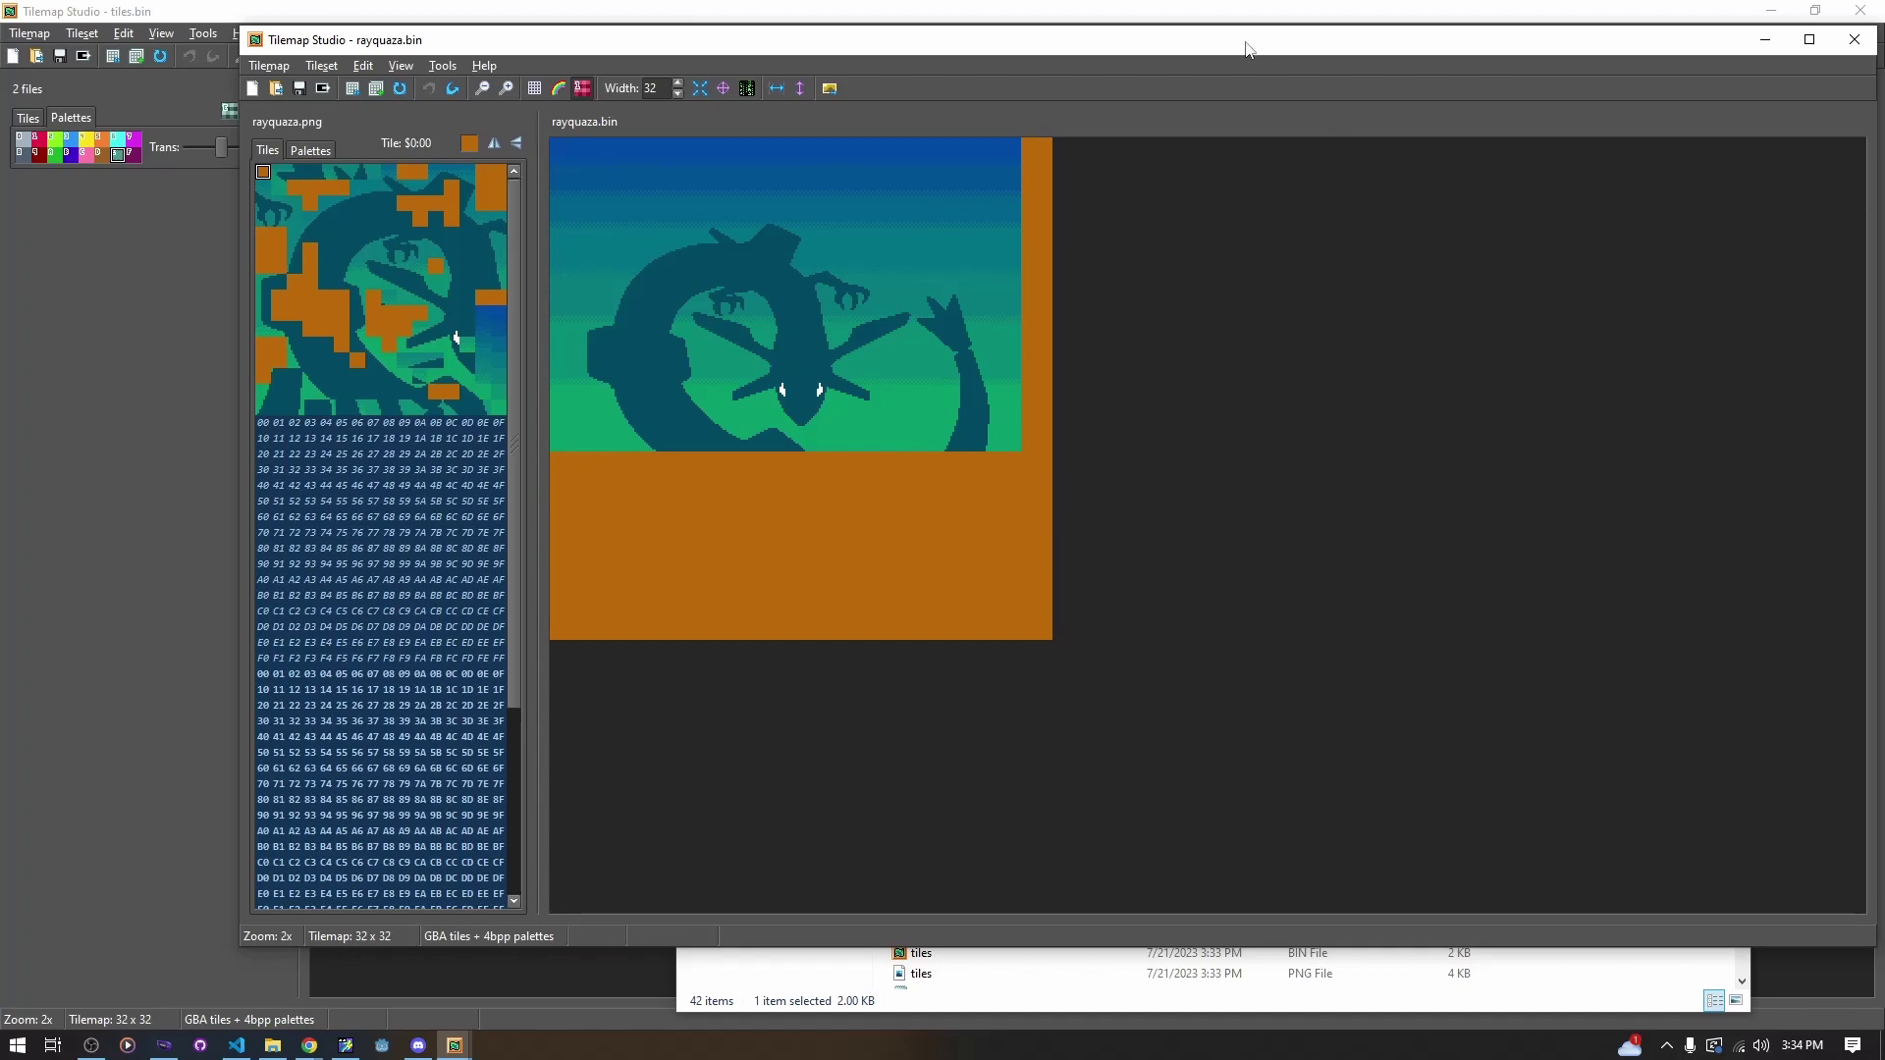
{"action": "left_click_drag", "start_coordinate": [1247, 50], "coordinate": [1127, 62]}
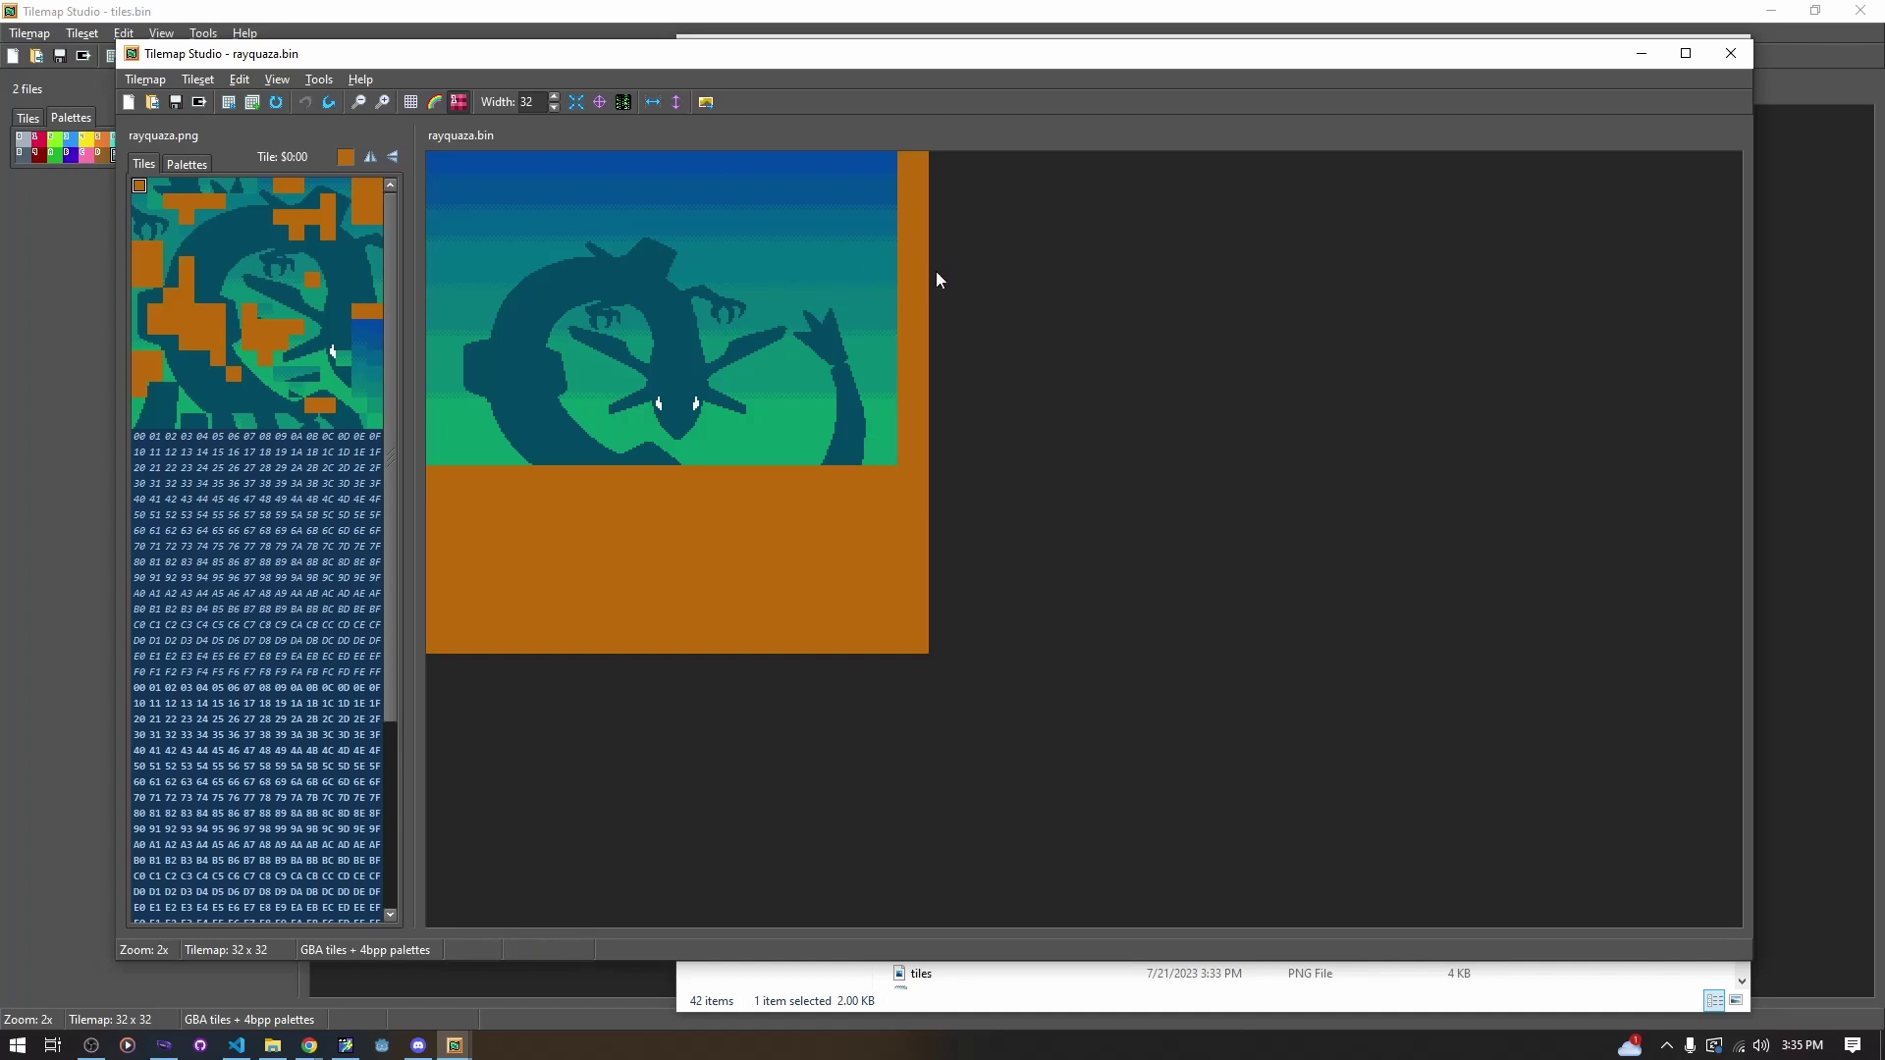
{"action": "mouse_move", "coordinate": [933, 55]}
{"action": "left_mouse_down"}
{"action": "mouse_move", "coordinate": [1085, 614]}
{"action": "mouse_move", "coordinate": [865, 104]}
{"action": "mouse_move", "coordinate": [897, 68]}
{"action": "mouse_move", "coordinate": [966, 62]}
{"action": "left_mouse_up"}
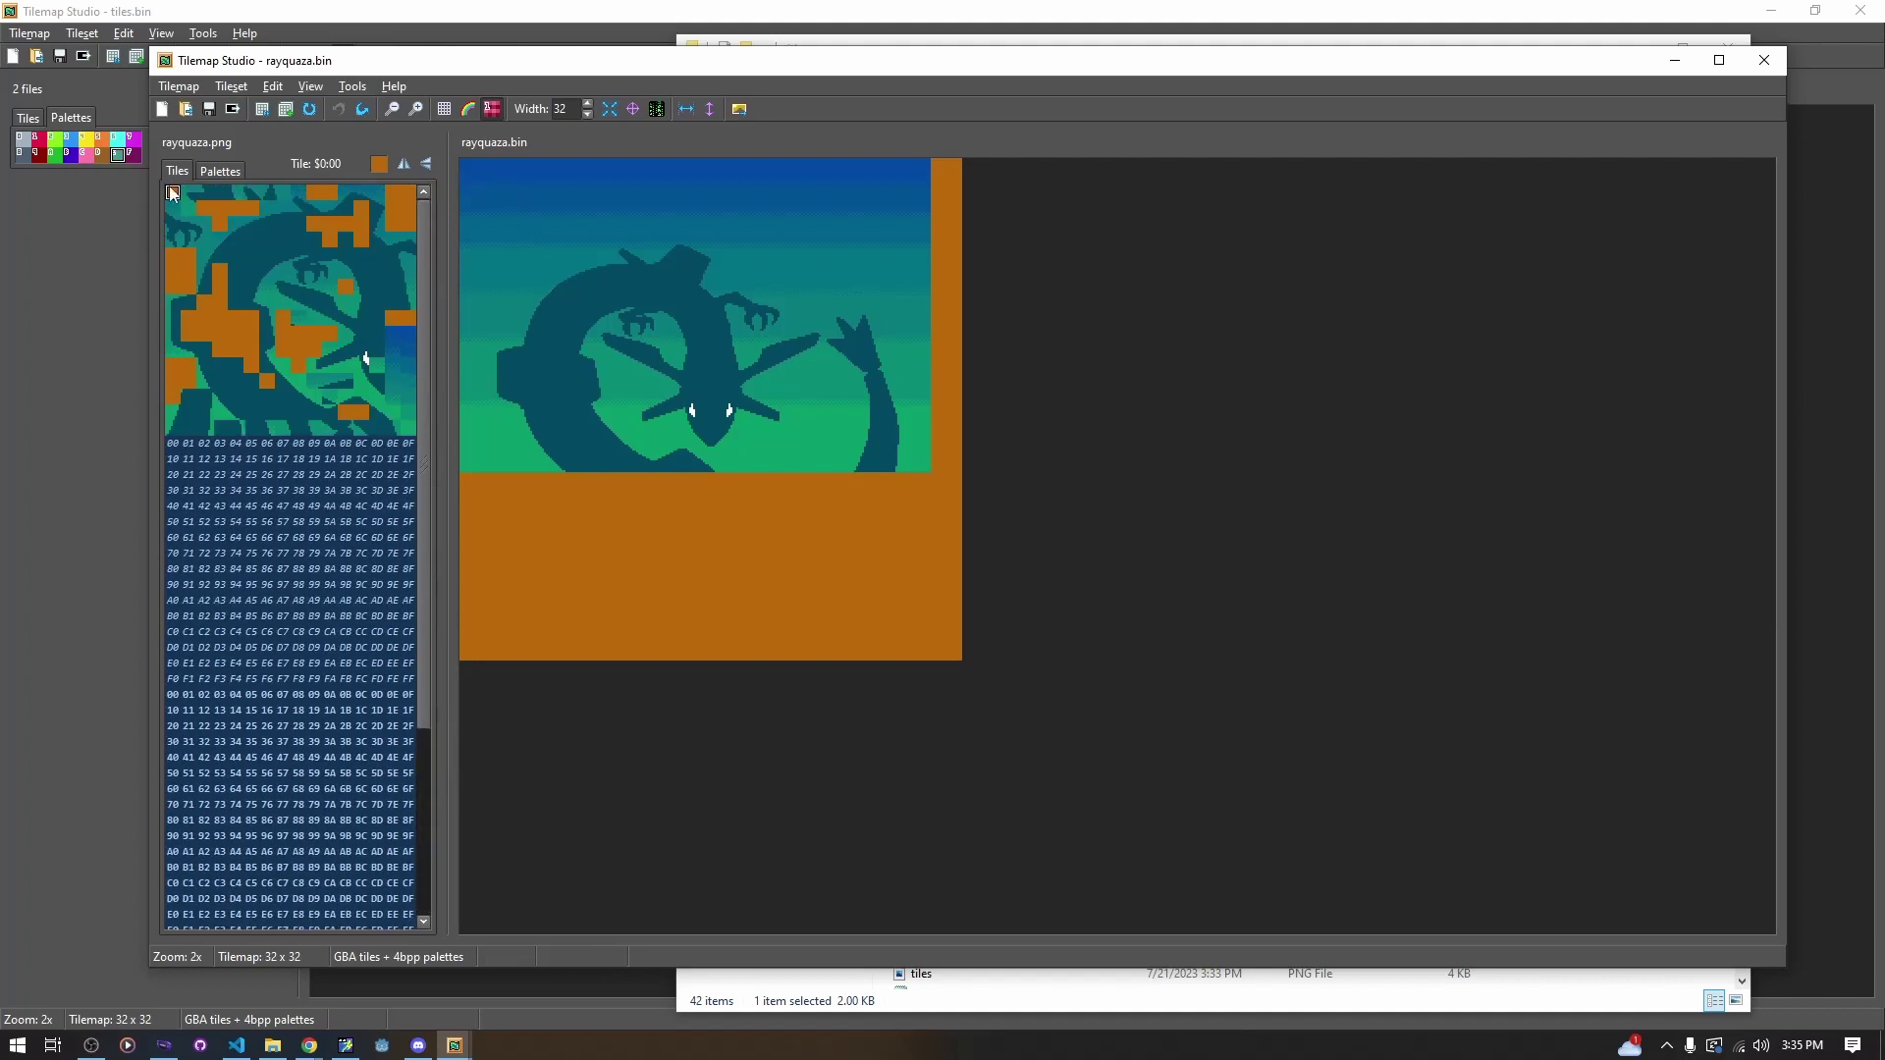
Select the whole tileset and a 24x15 map region, then show palette numbers
{"action": "left_click_drag", "start_coordinate": [172, 193], "coordinate": [410, 435]}
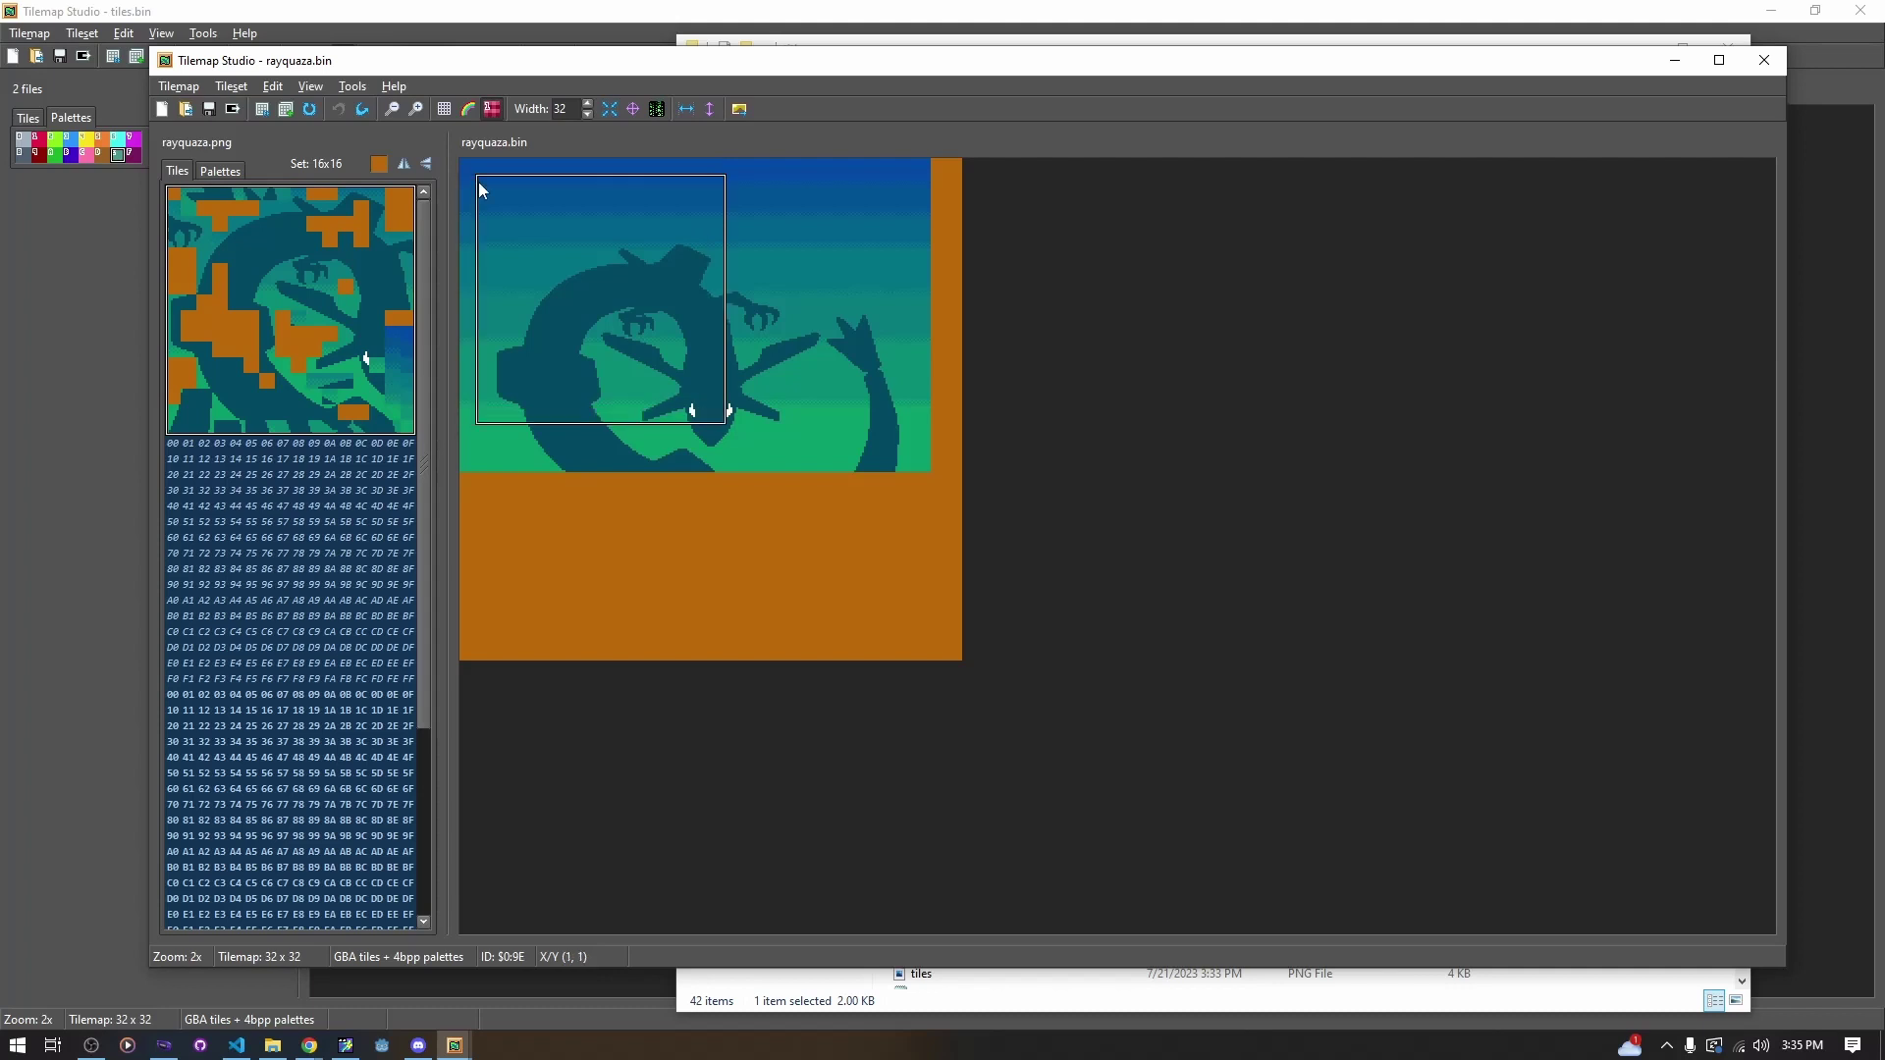
{"action": "left_click_drag", "start_coordinate": [466, 167], "coordinate": [927, 464]}
{"action": "left_click", "coordinate": [220, 170]}
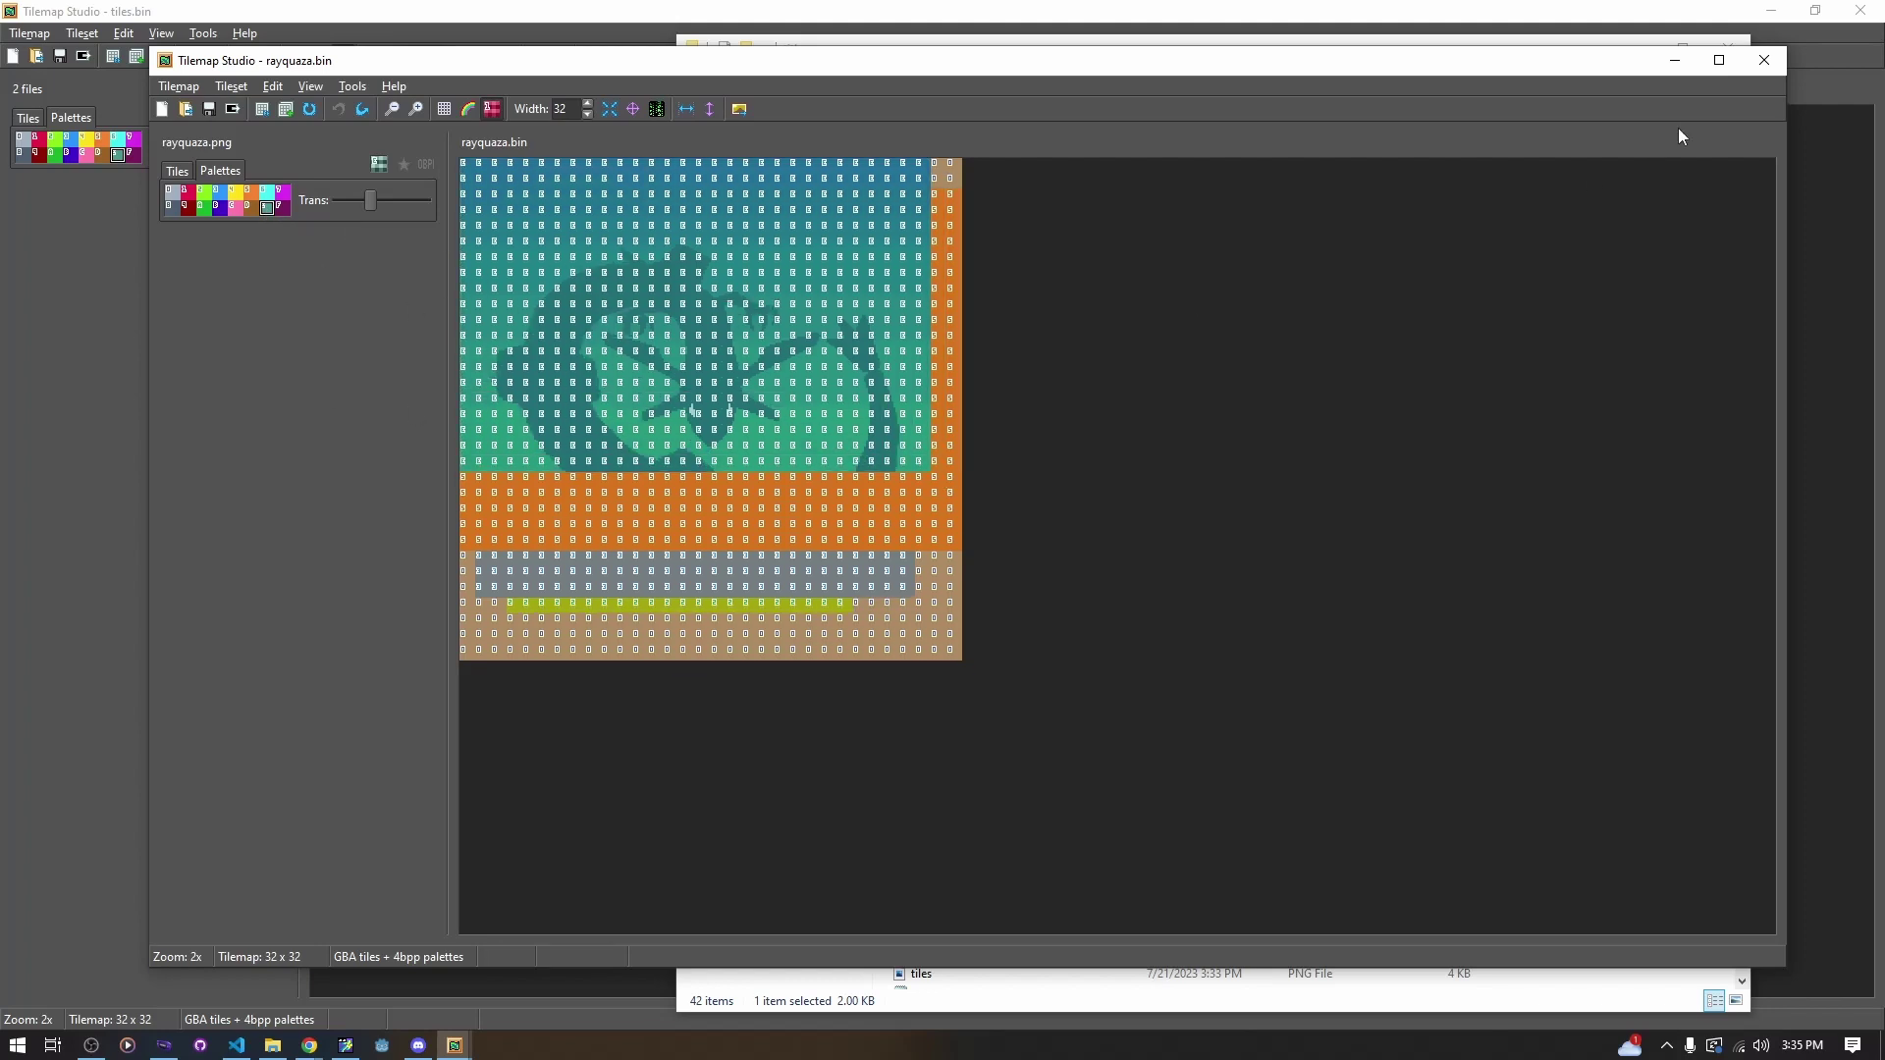
Close rayquaza.bin, discarding its unsaved changes
{"action": "left_click", "coordinate": [1764, 60]}
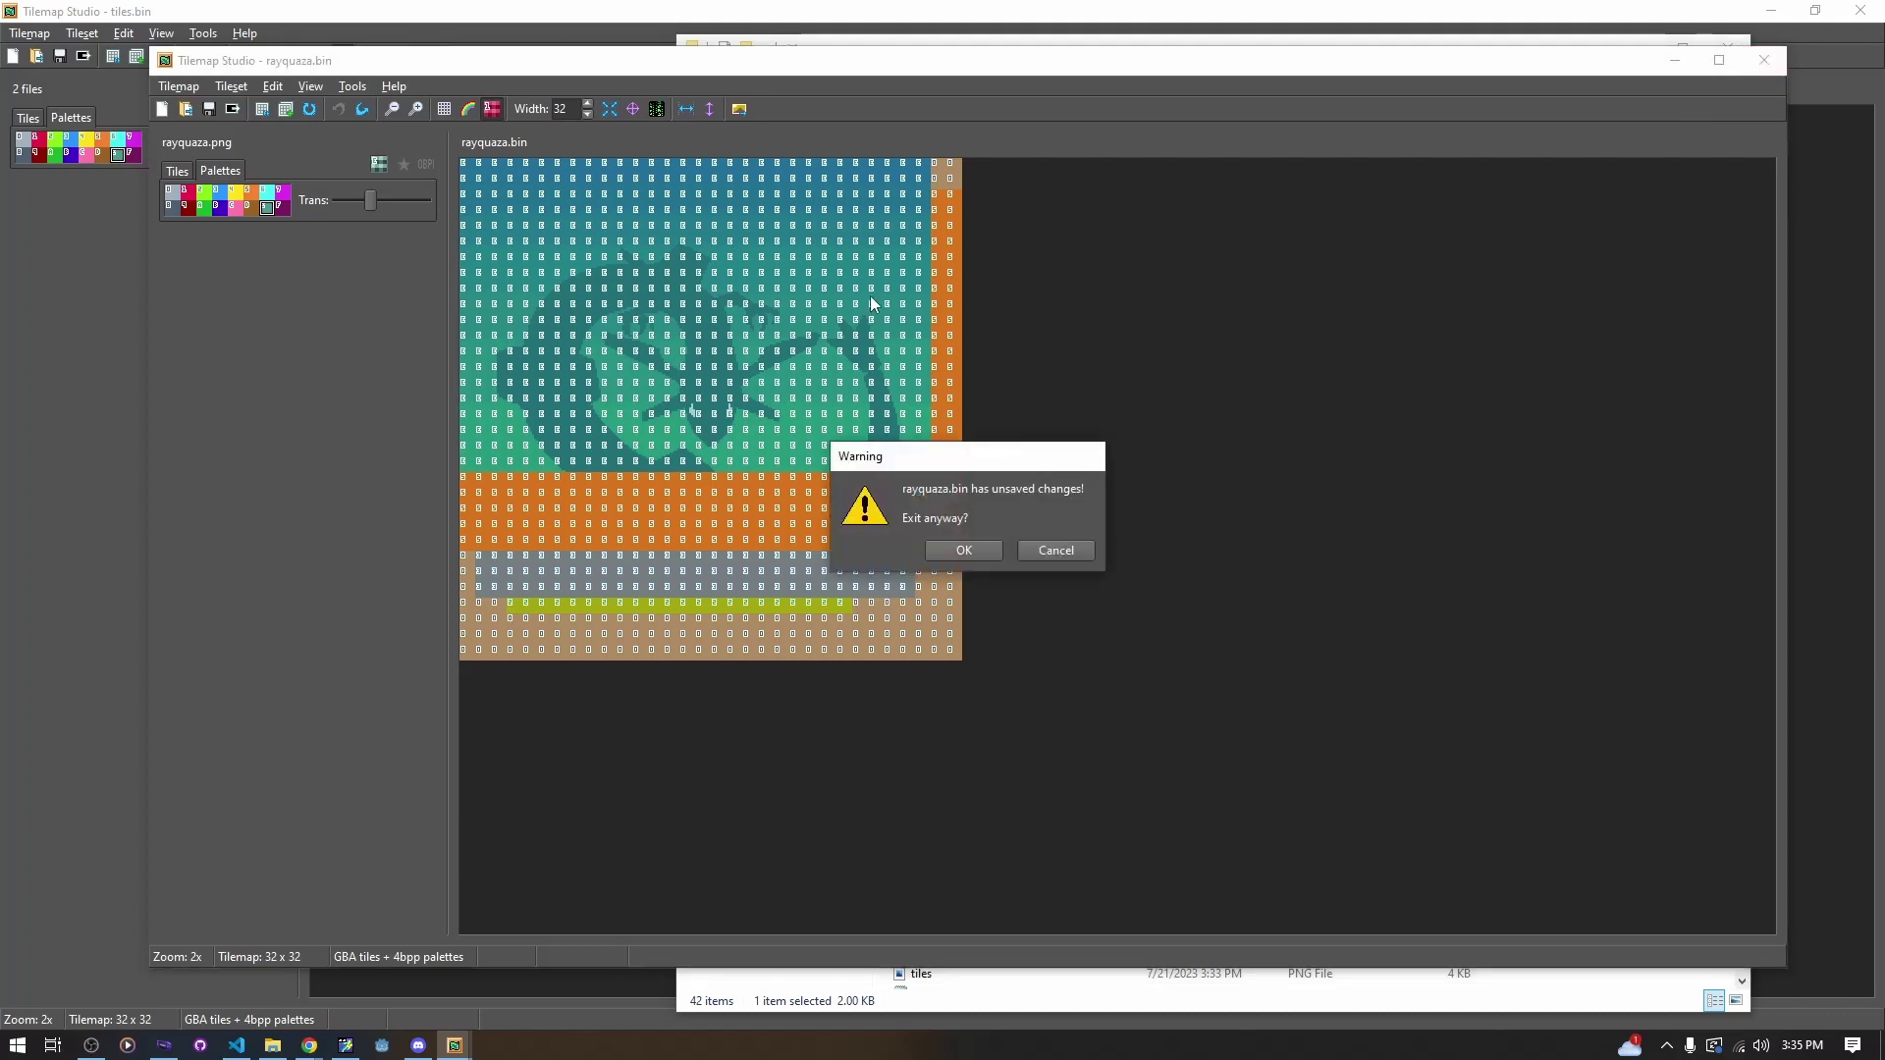
{"action": "left_click", "coordinate": [1042, 550]}
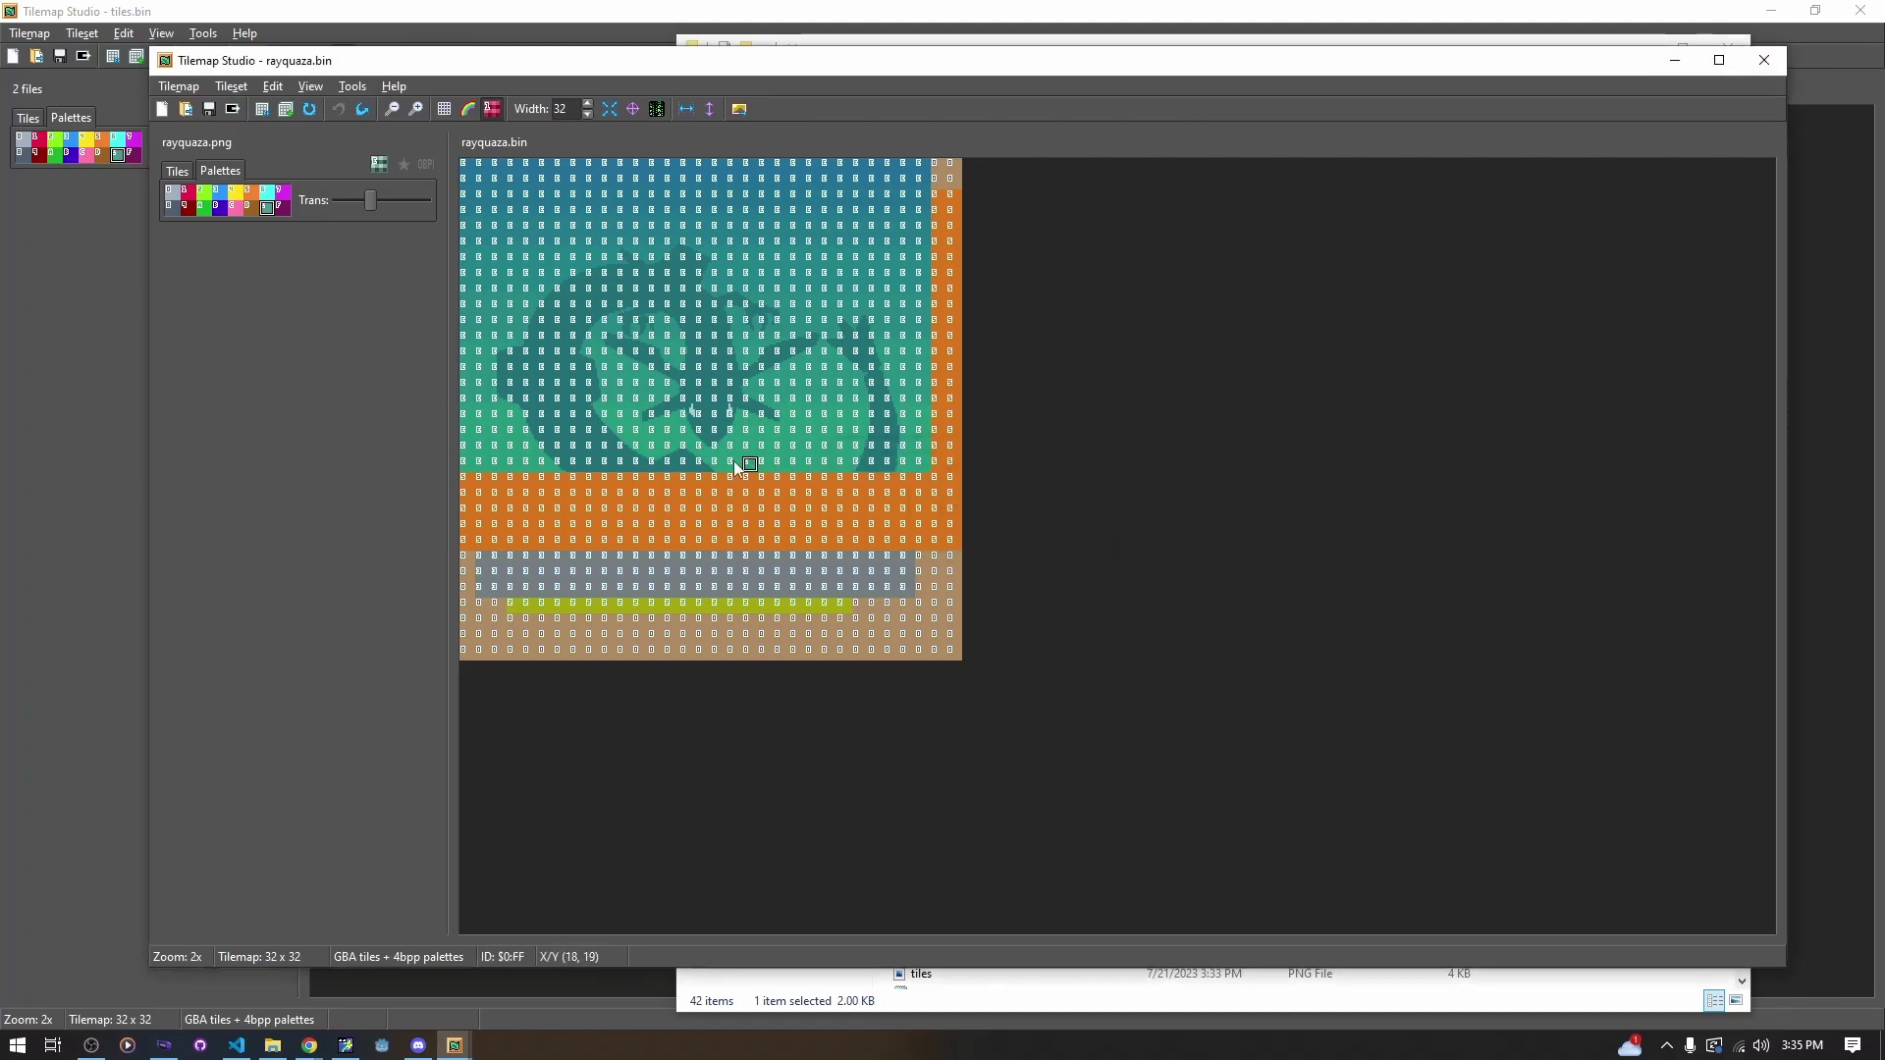
{"action": "left_click", "coordinate": [1765, 60]}
{"action": "left_click", "coordinate": [938, 551]}
Repaint ship-scene tiles in tiles.bin with the chosen palette, then close it unsaved
{"action": "left_click", "coordinate": [218, 299]}
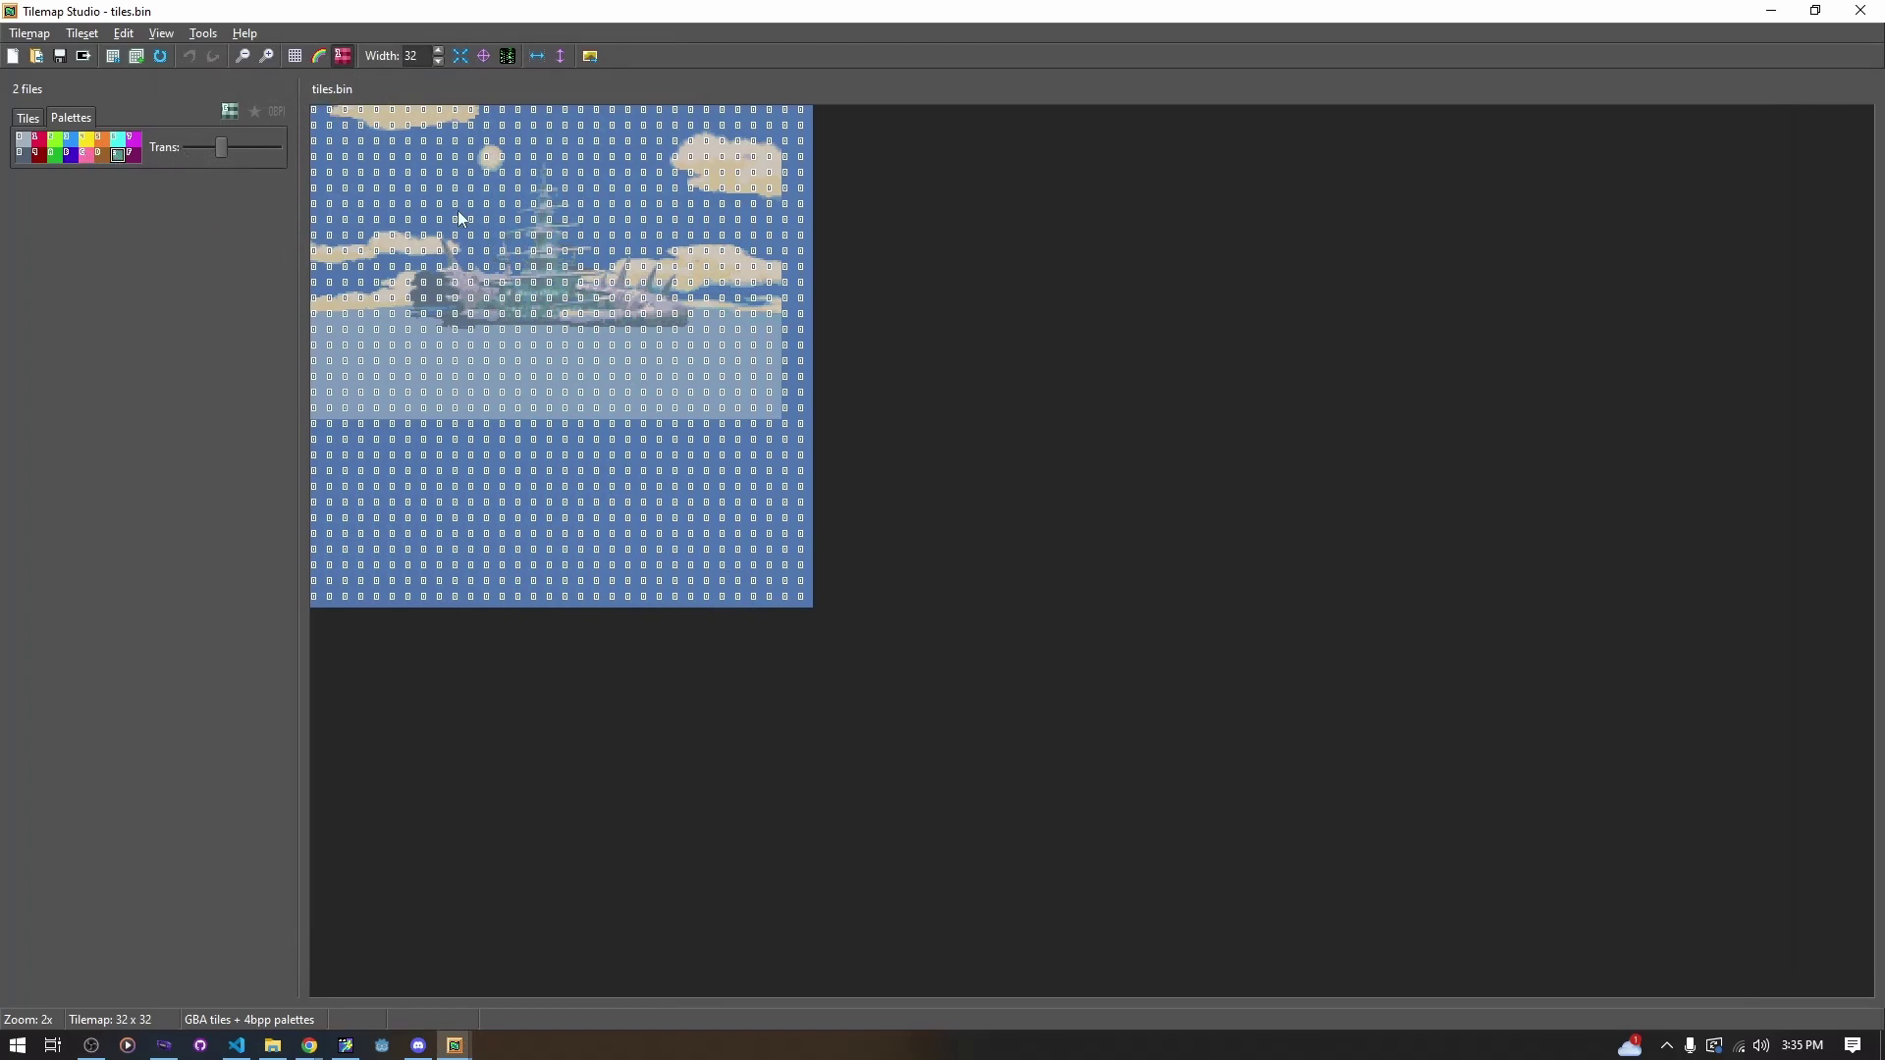
{"action": "mouse_move", "coordinate": [459, 142]}
{"action": "left_mouse_down"}
{"action": "mouse_move", "coordinate": [417, 270]}
{"action": "mouse_move", "coordinate": [332, 247]}
{"action": "mouse_move", "coordinate": [511, 373]}
{"action": "mouse_move", "coordinate": [468, 288]}
{"action": "mouse_move", "coordinate": [406, 240]}
{"action": "left_mouse_up"}
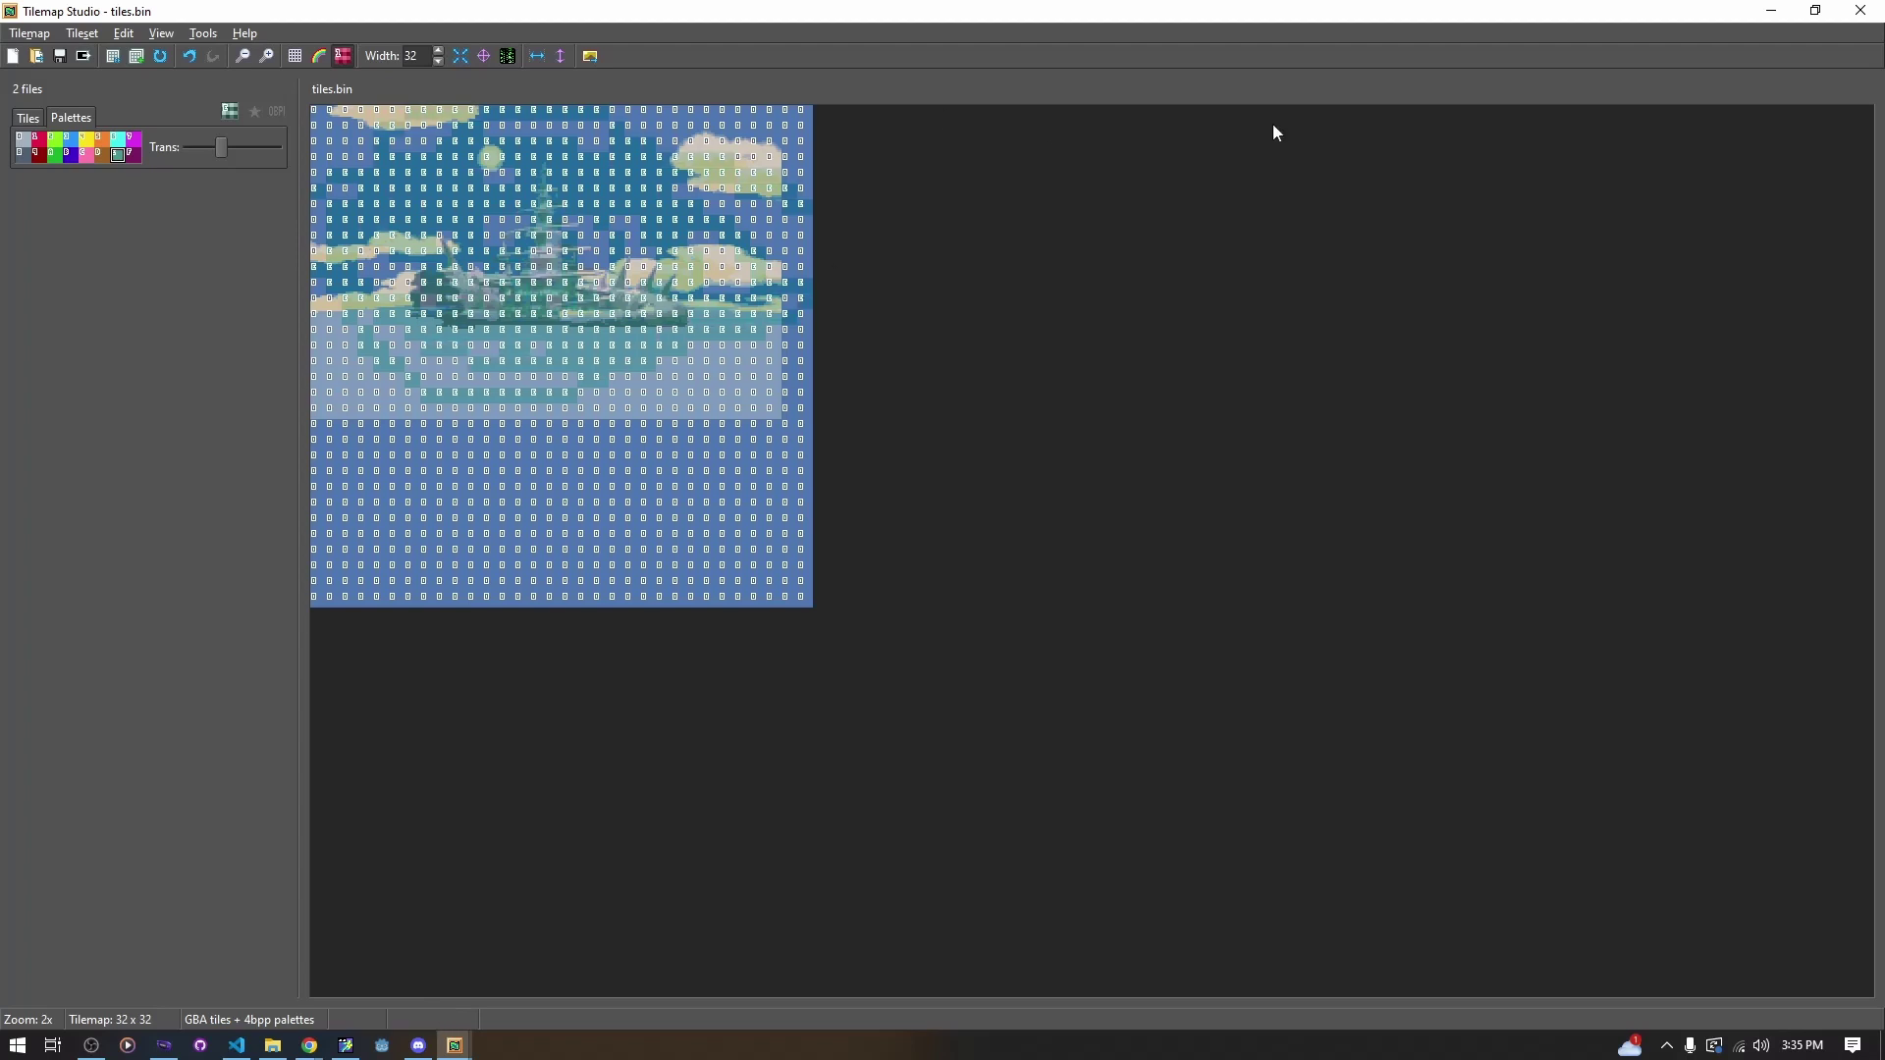
{"action": "left_click", "coordinate": [1862, 10]}
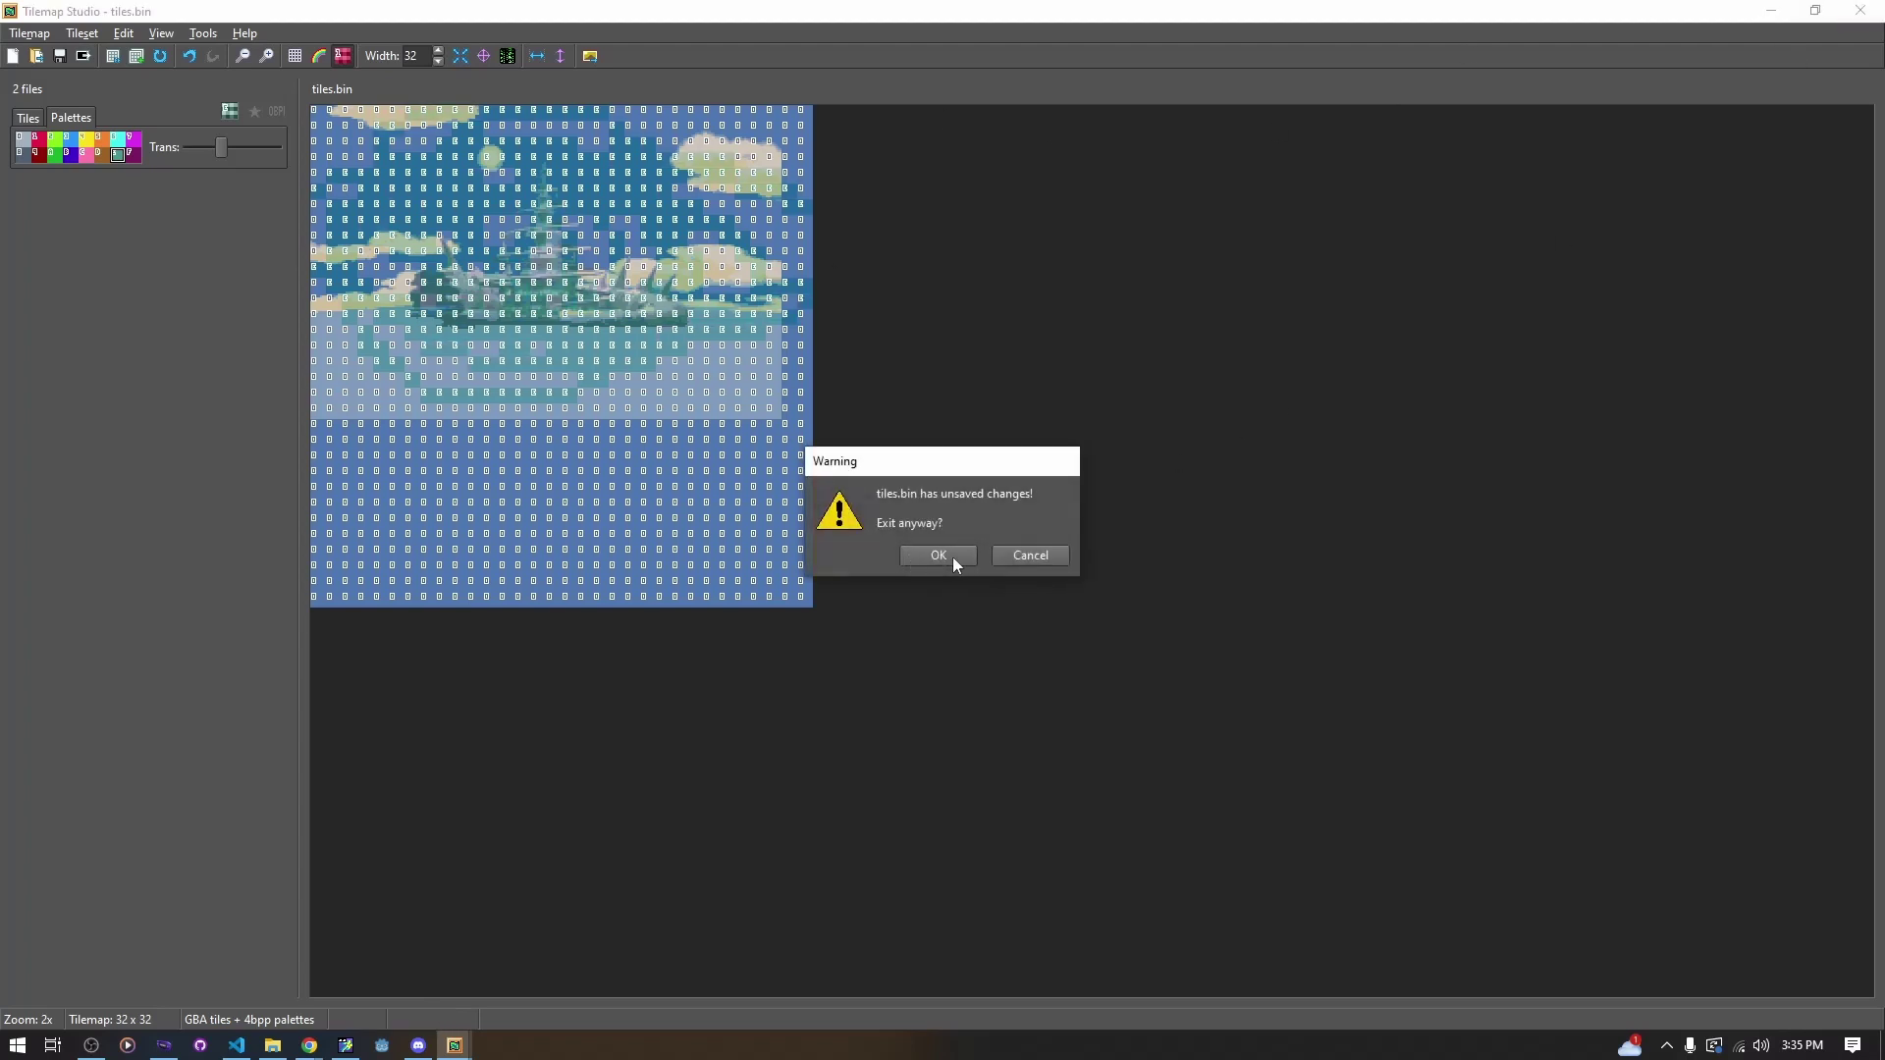
{"action": "left_click", "coordinate": [1030, 555]}
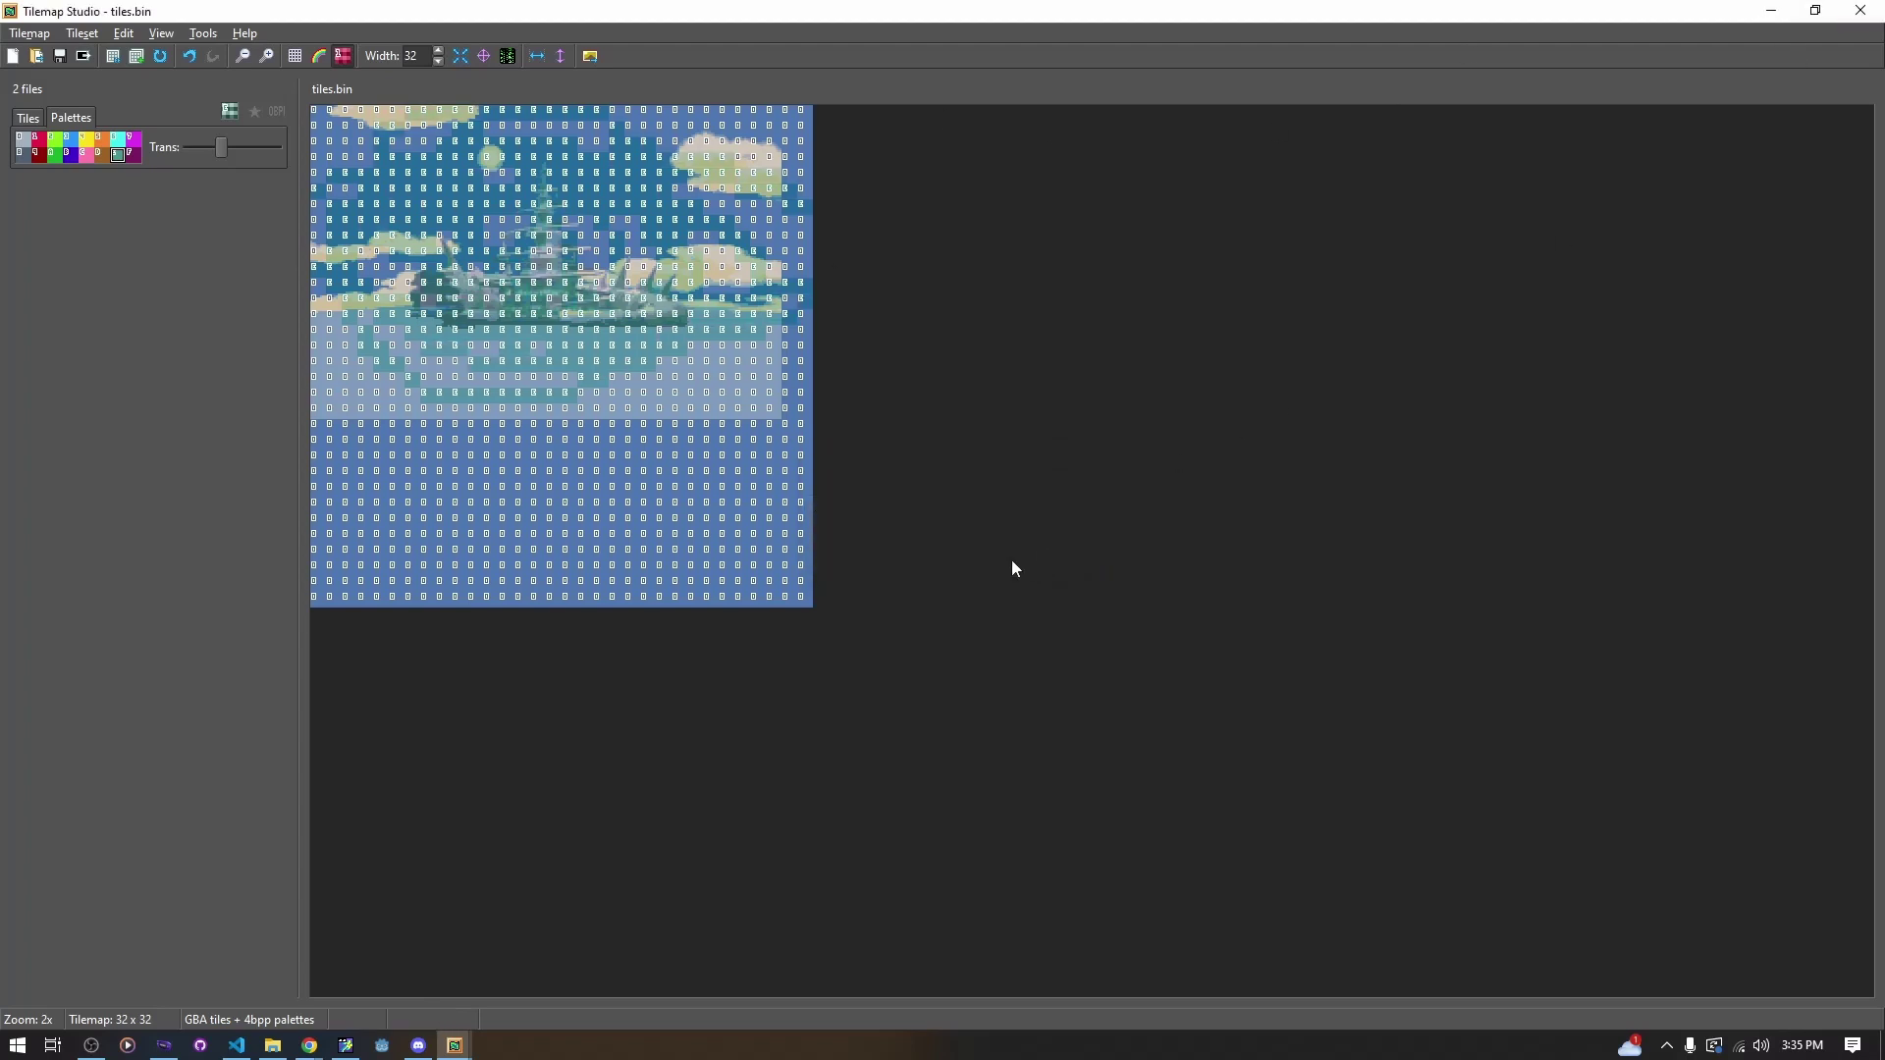
{"action": "left_click", "coordinate": [1862, 10]}
{"action": "left_click", "coordinate": [938, 556]}
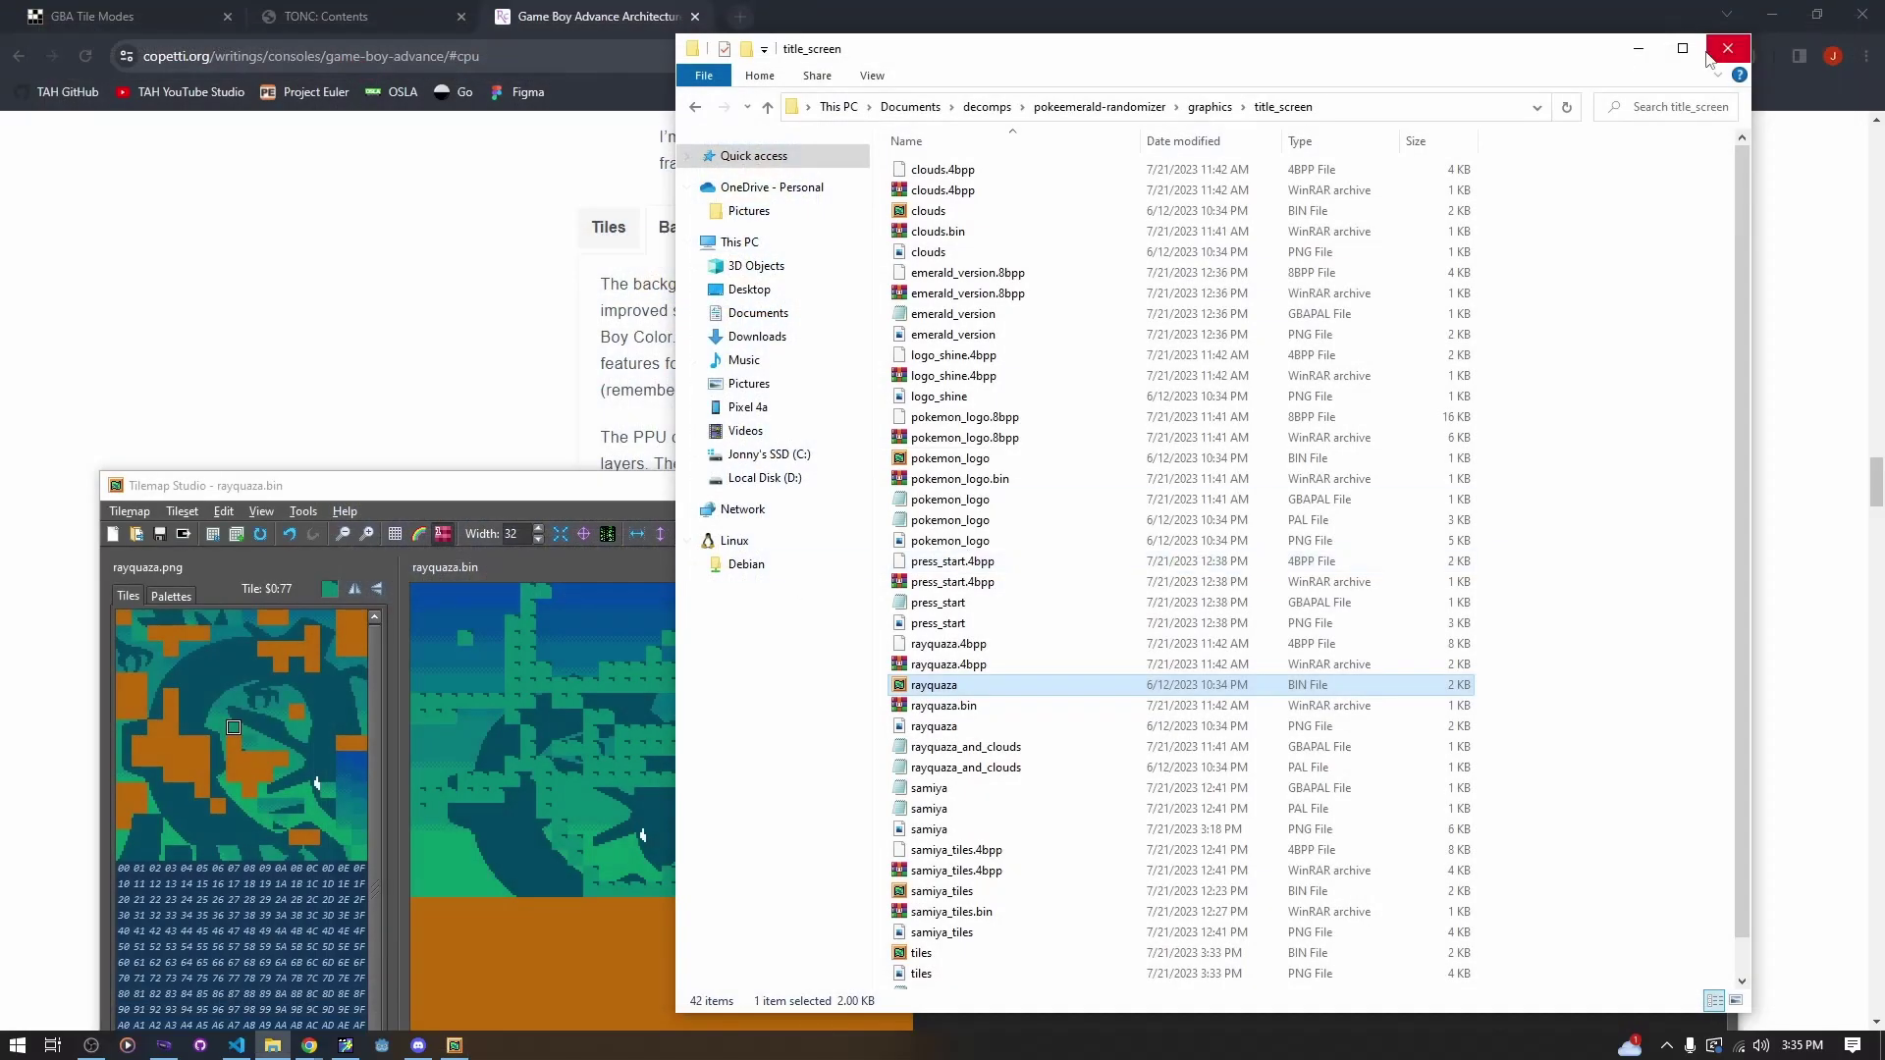
Close the file explorer and dismiss the rayquaza.bin warning to reveal the copetti.org article
{"action": "left_click", "coordinate": [1740, 15]}
{"action": "key", "text": "Return"}
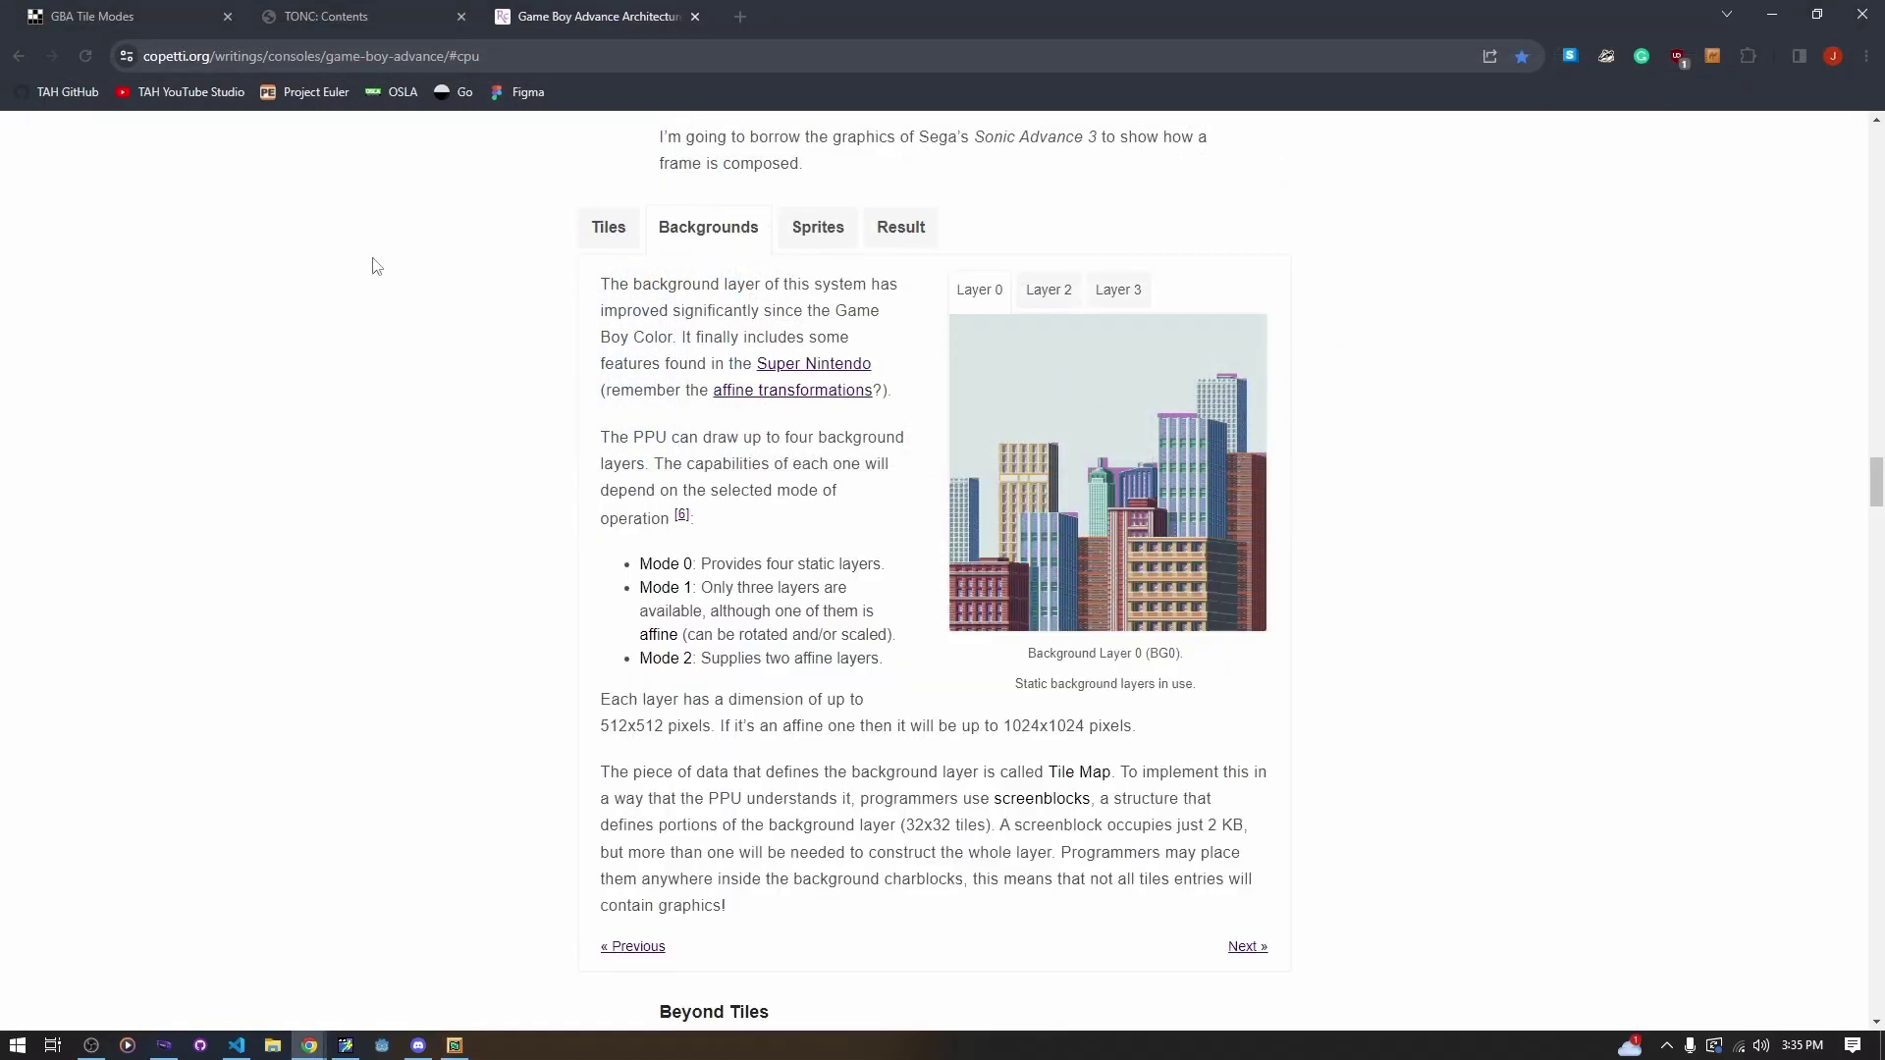
{"action": "scroll", "coordinate": [933, 650], "scroll_direction": "up", "scroll_amount": 6}
{"action": "scroll", "coordinate": [943, 442], "scroll_direction": "down", "scroll_amount": 10}
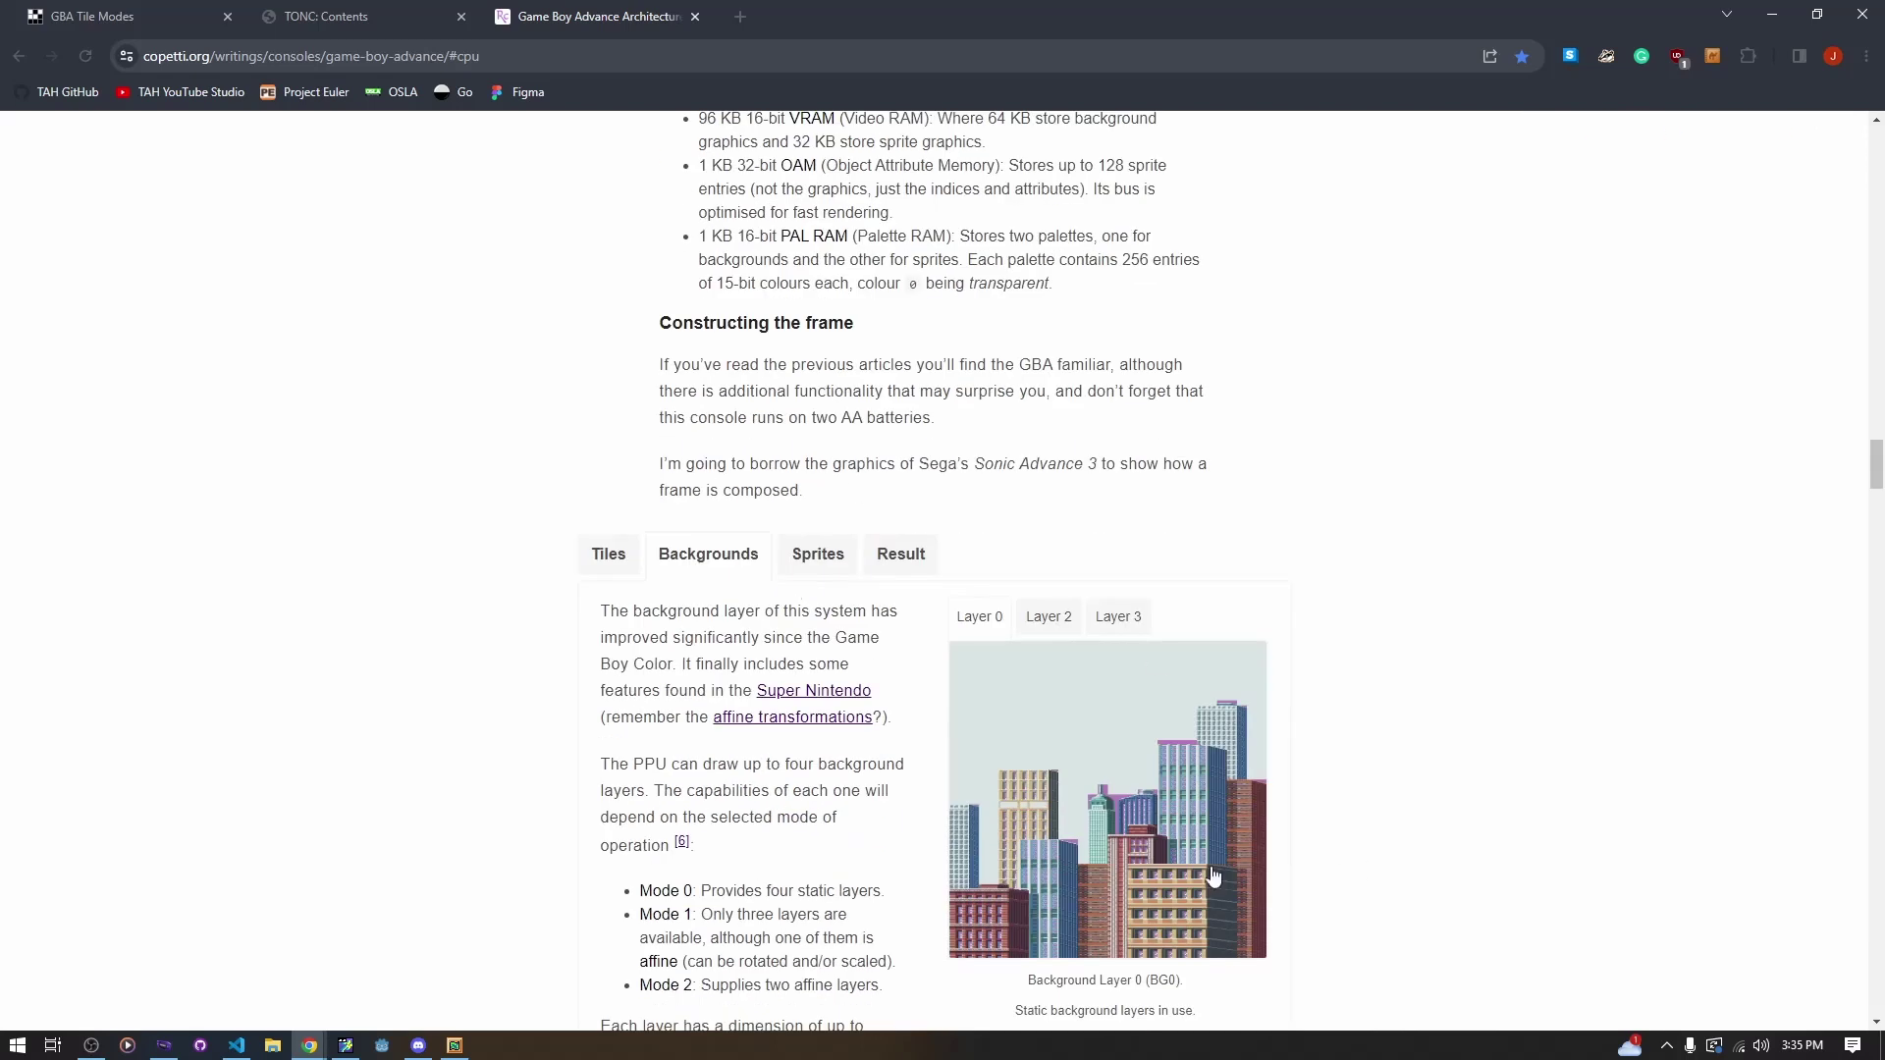
{"action": "scroll", "coordinate": [945, 434], "scroll_direction": "up", "scroll_amount": 3}
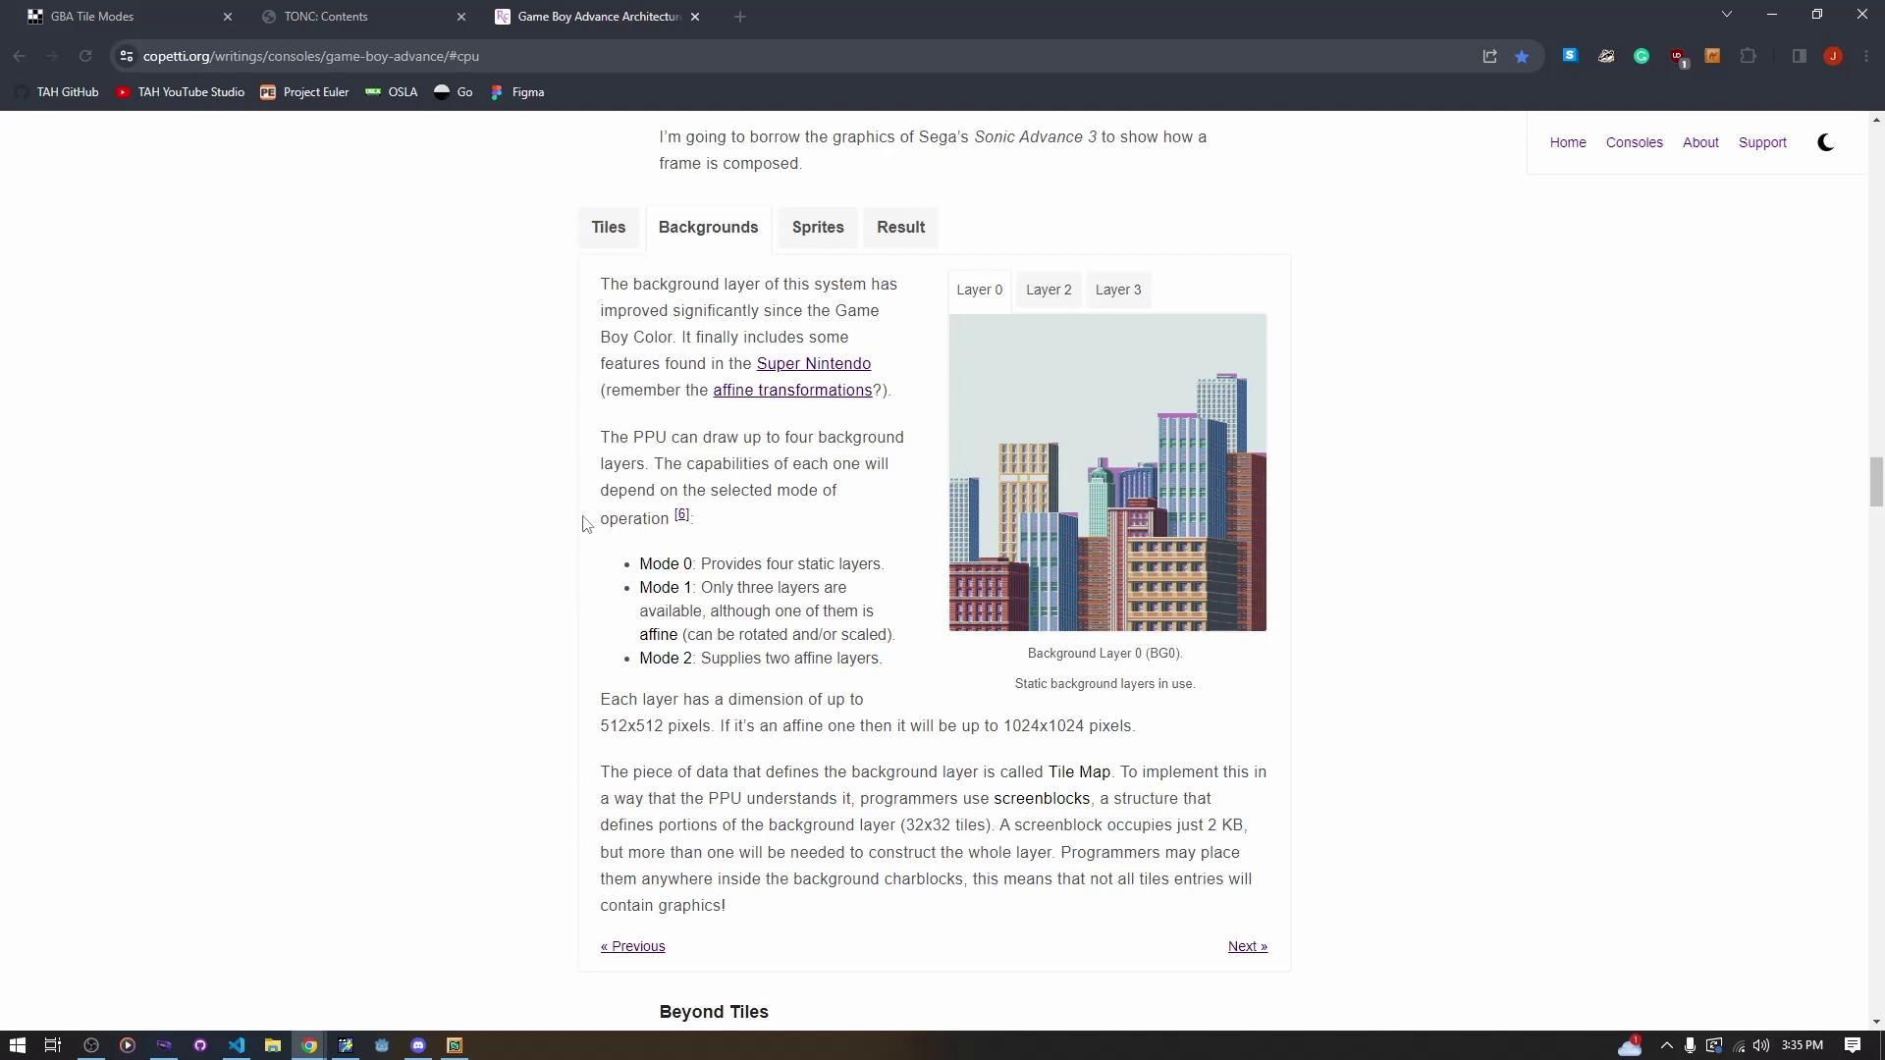
Toggle the article's frame-breakdown panel between the Tiles and Backgrounds explanations
{"action": "left_click", "coordinate": [613, 243]}
{"action": "left_click", "coordinate": [725, 245]}
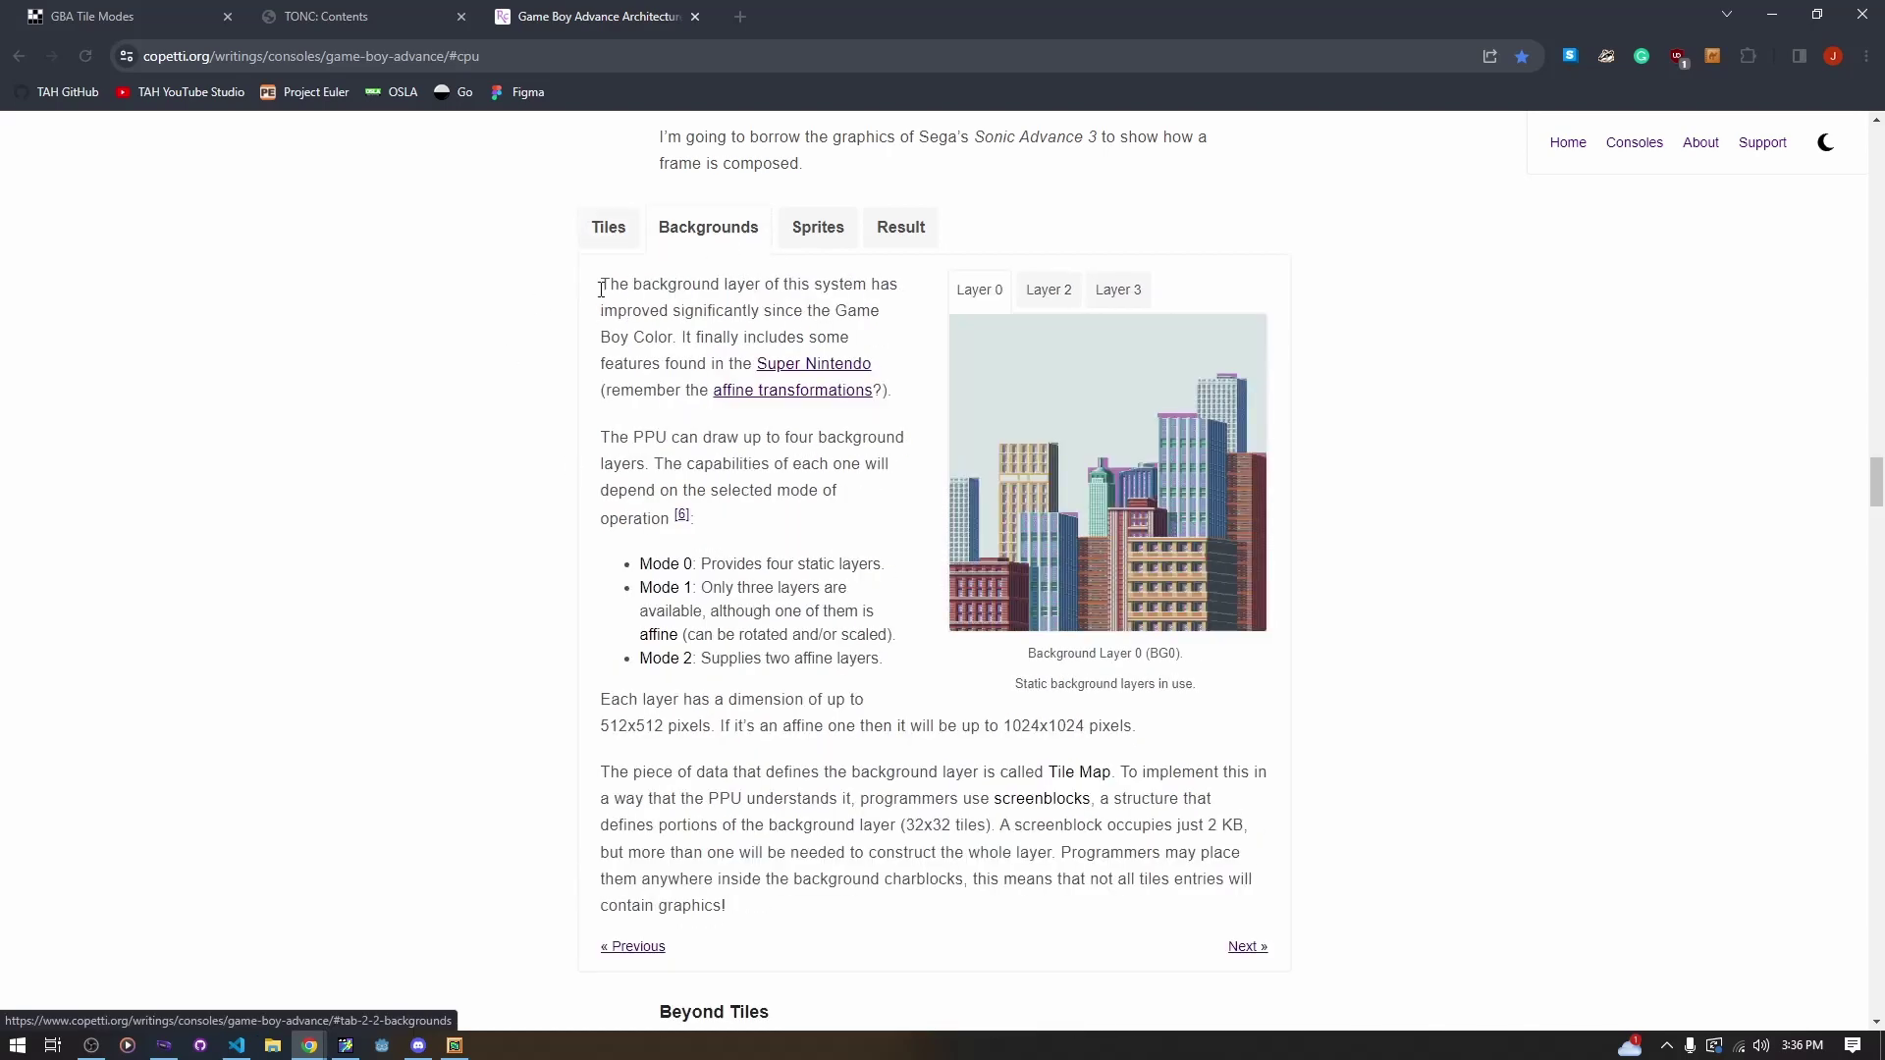
{"action": "scroll", "coordinate": [488, 361], "scroll_direction": "up", "scroll_amount": 15}
{"action": "scroll", "coordinate": [888, 589], "scroll_direction": "down", "scroll_amount": 20}
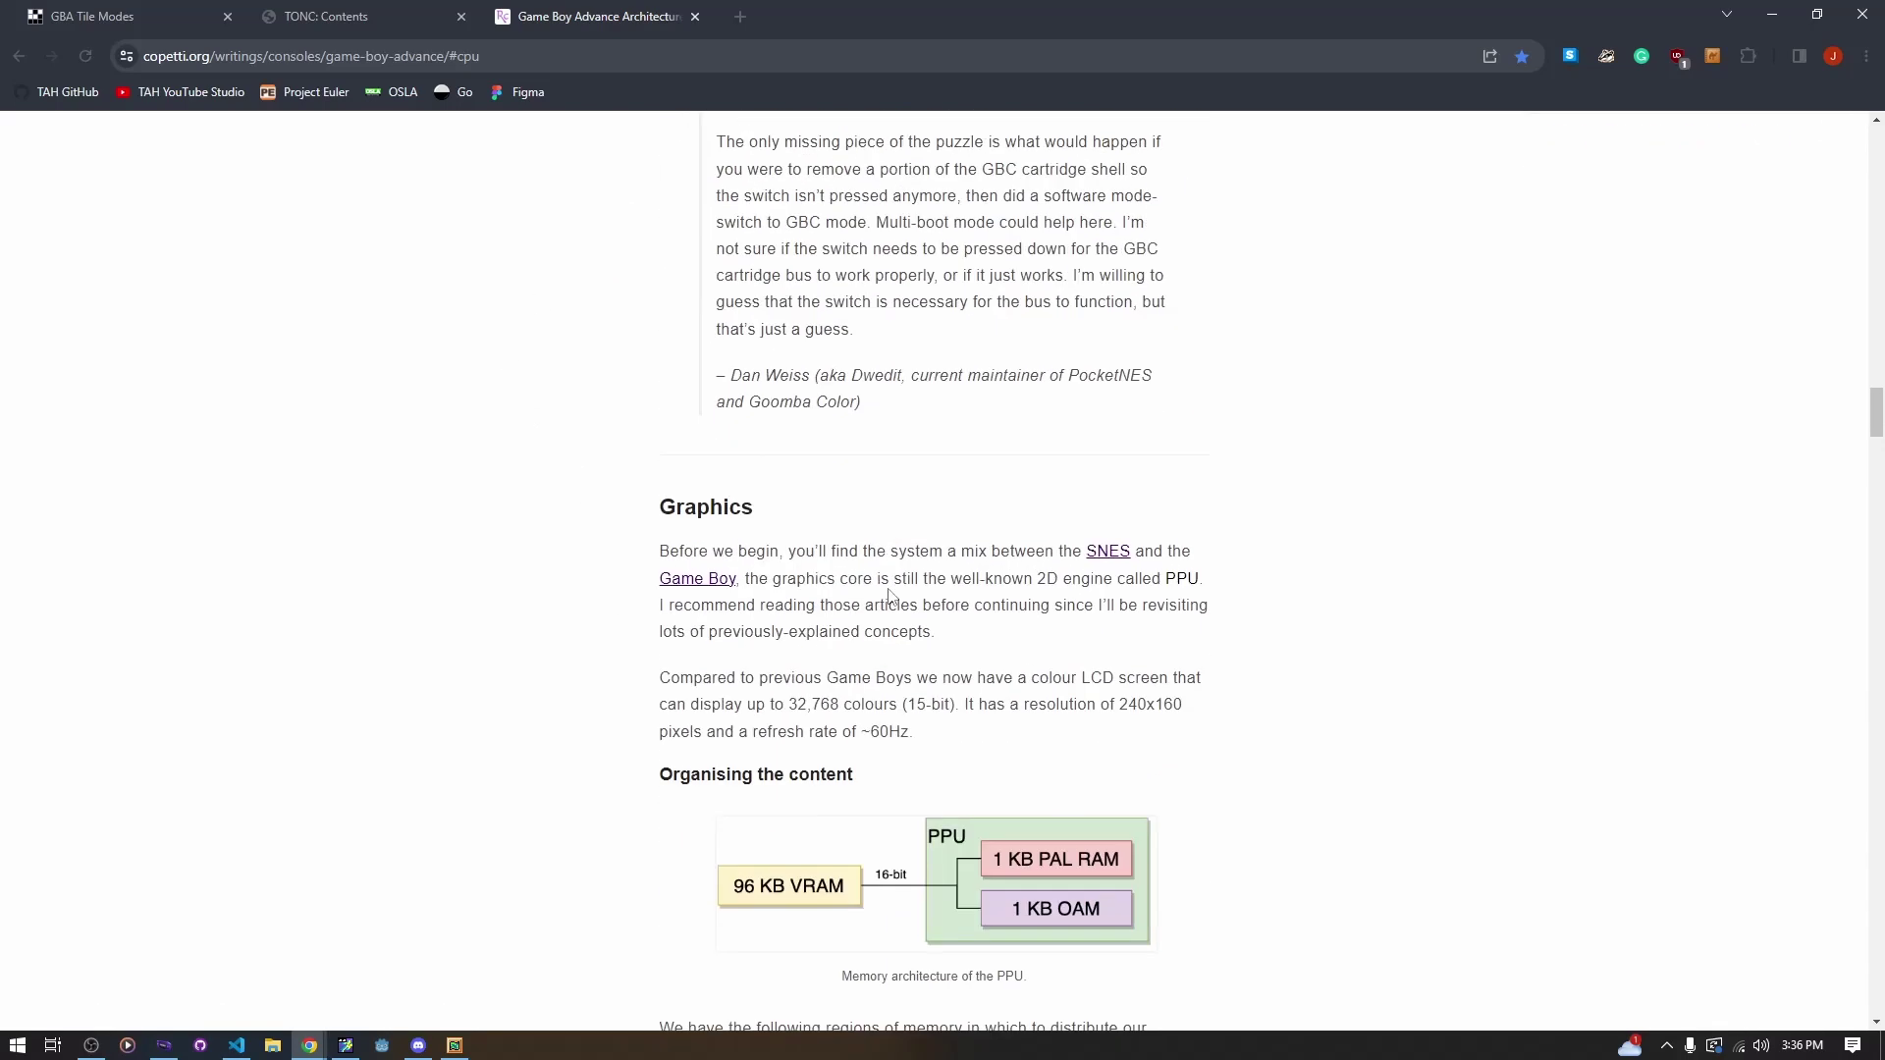
{"action": "scroll", "coordinate": [873, 546], "scroll_direction": "up", "scroll_amount": 3}
{"action": "scroll", "coordinate": [873, 546], "scroll_direction": "down", "scroll_amount": 3}
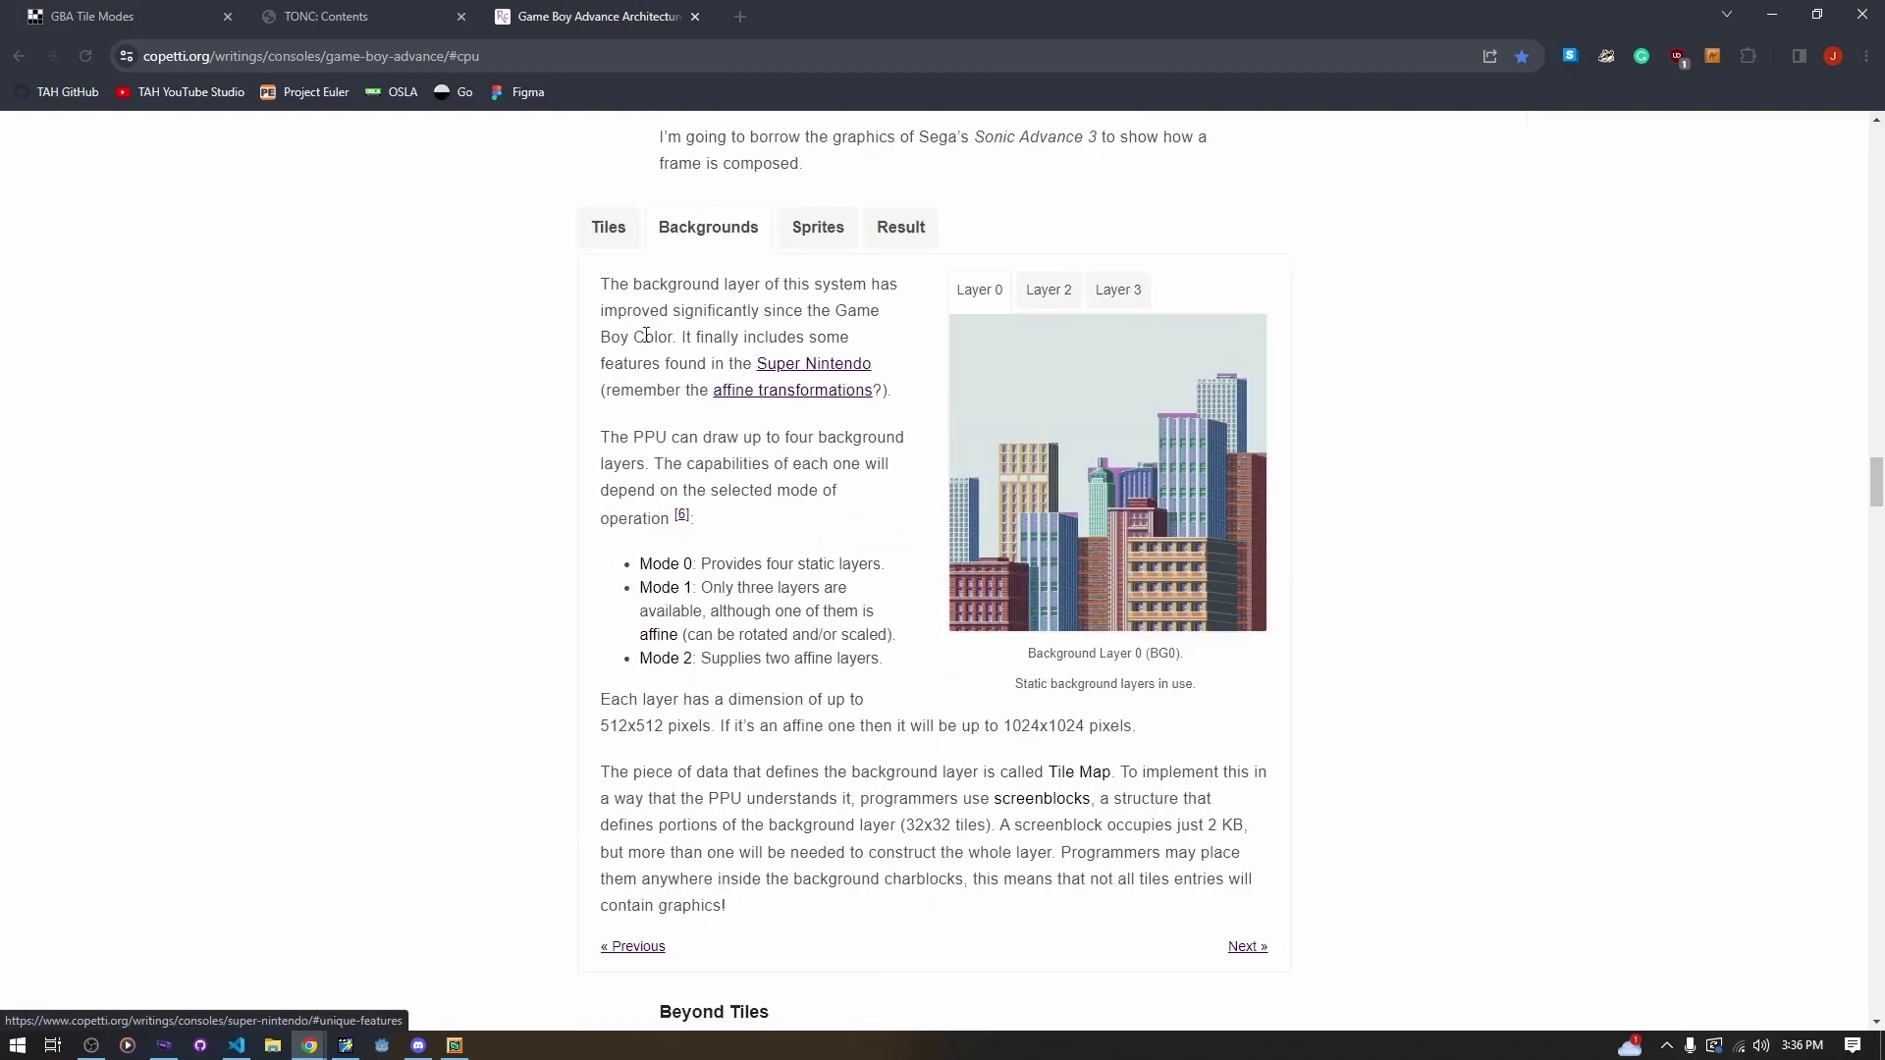
{"action": "left_click_drag", "start_coordinate": [928, 228], "coordinate": [606, 235]}
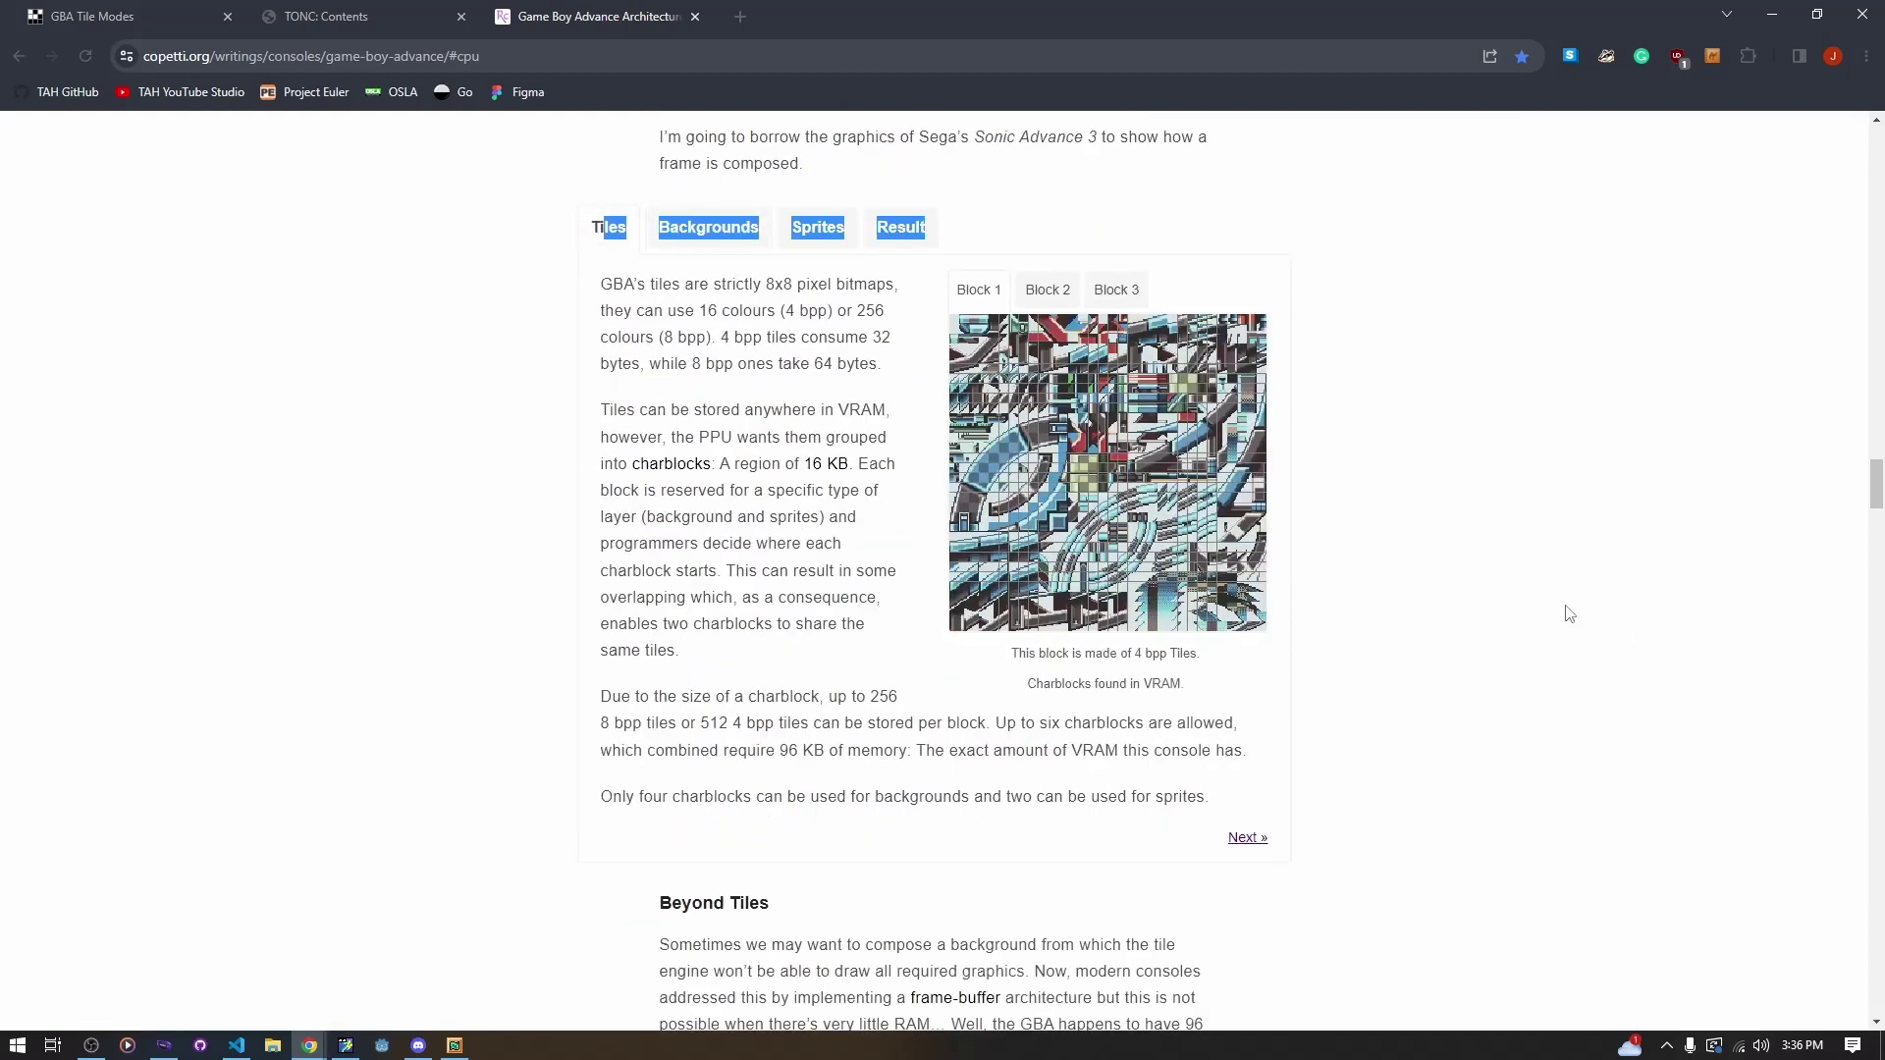
Switch to the GBA Tile Modes notes and scroll through them
{"action": "left_click", "coordinate": [324, 16]}
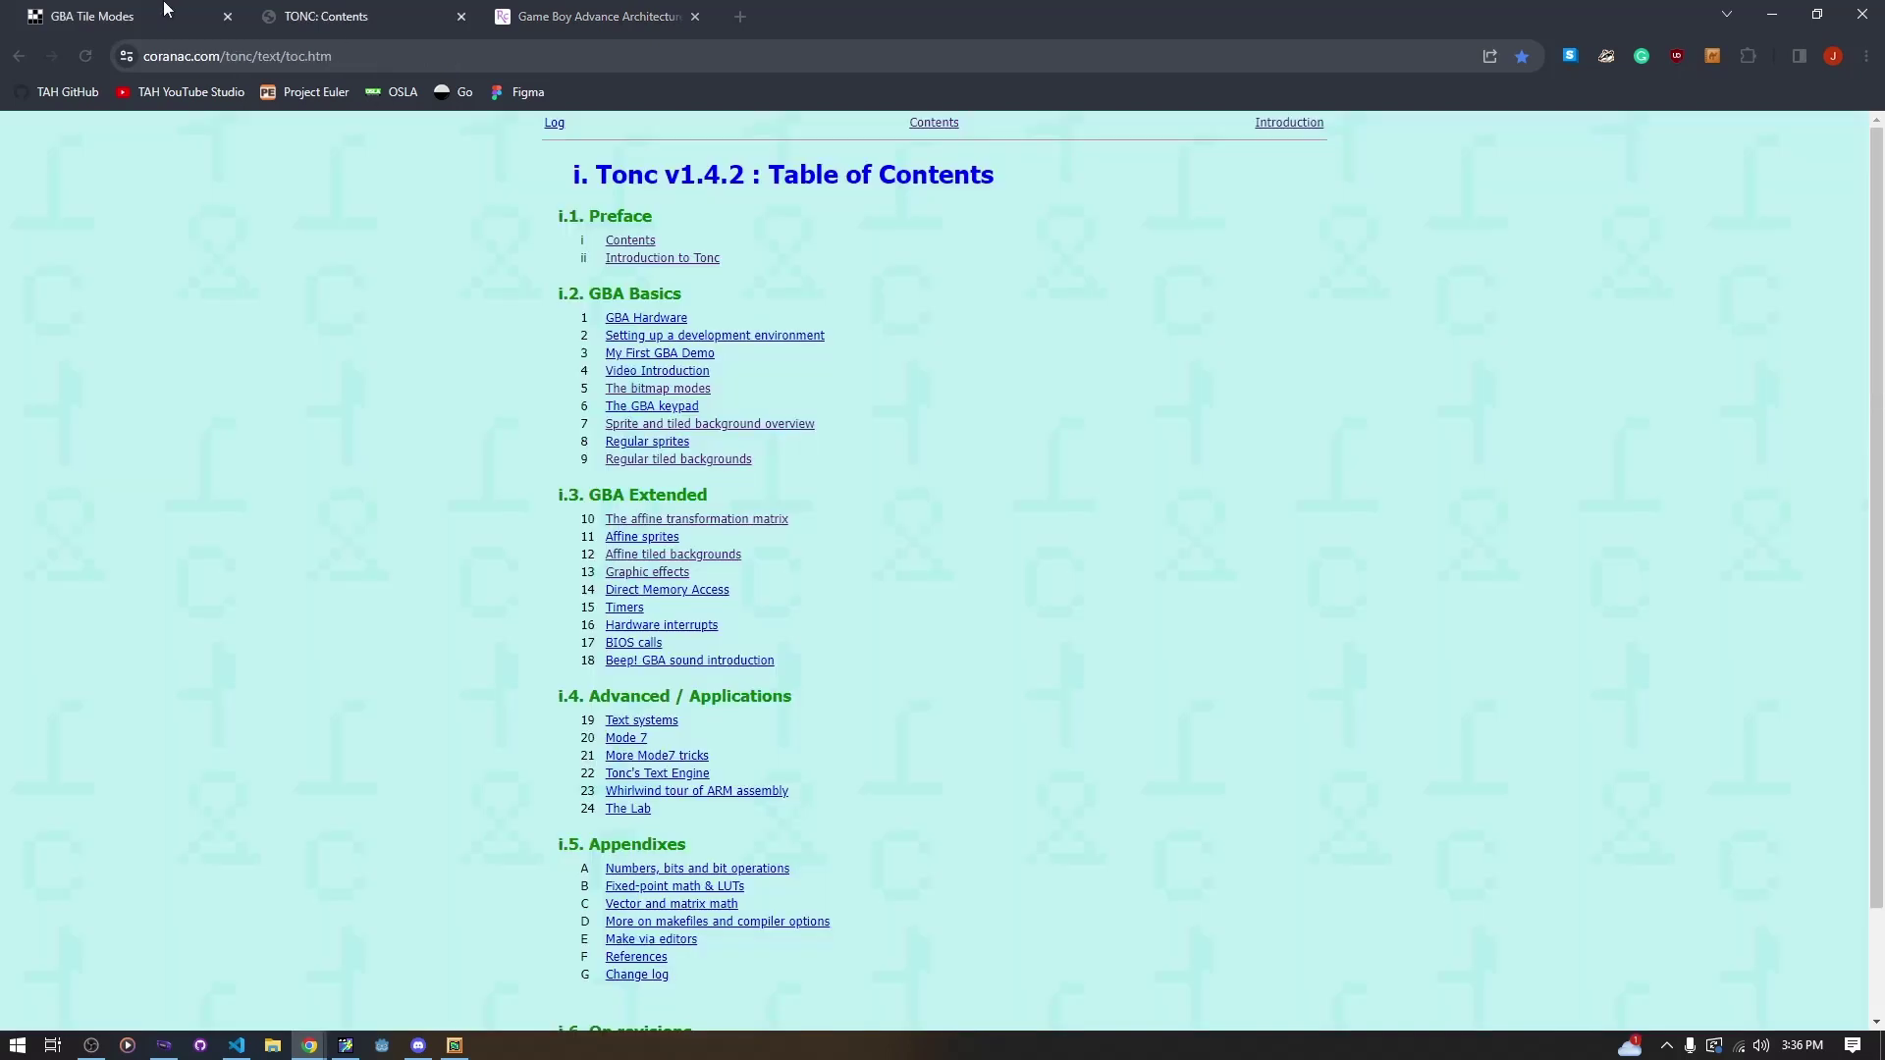
{"action": "left_click", "coordinate": [165, 10]}
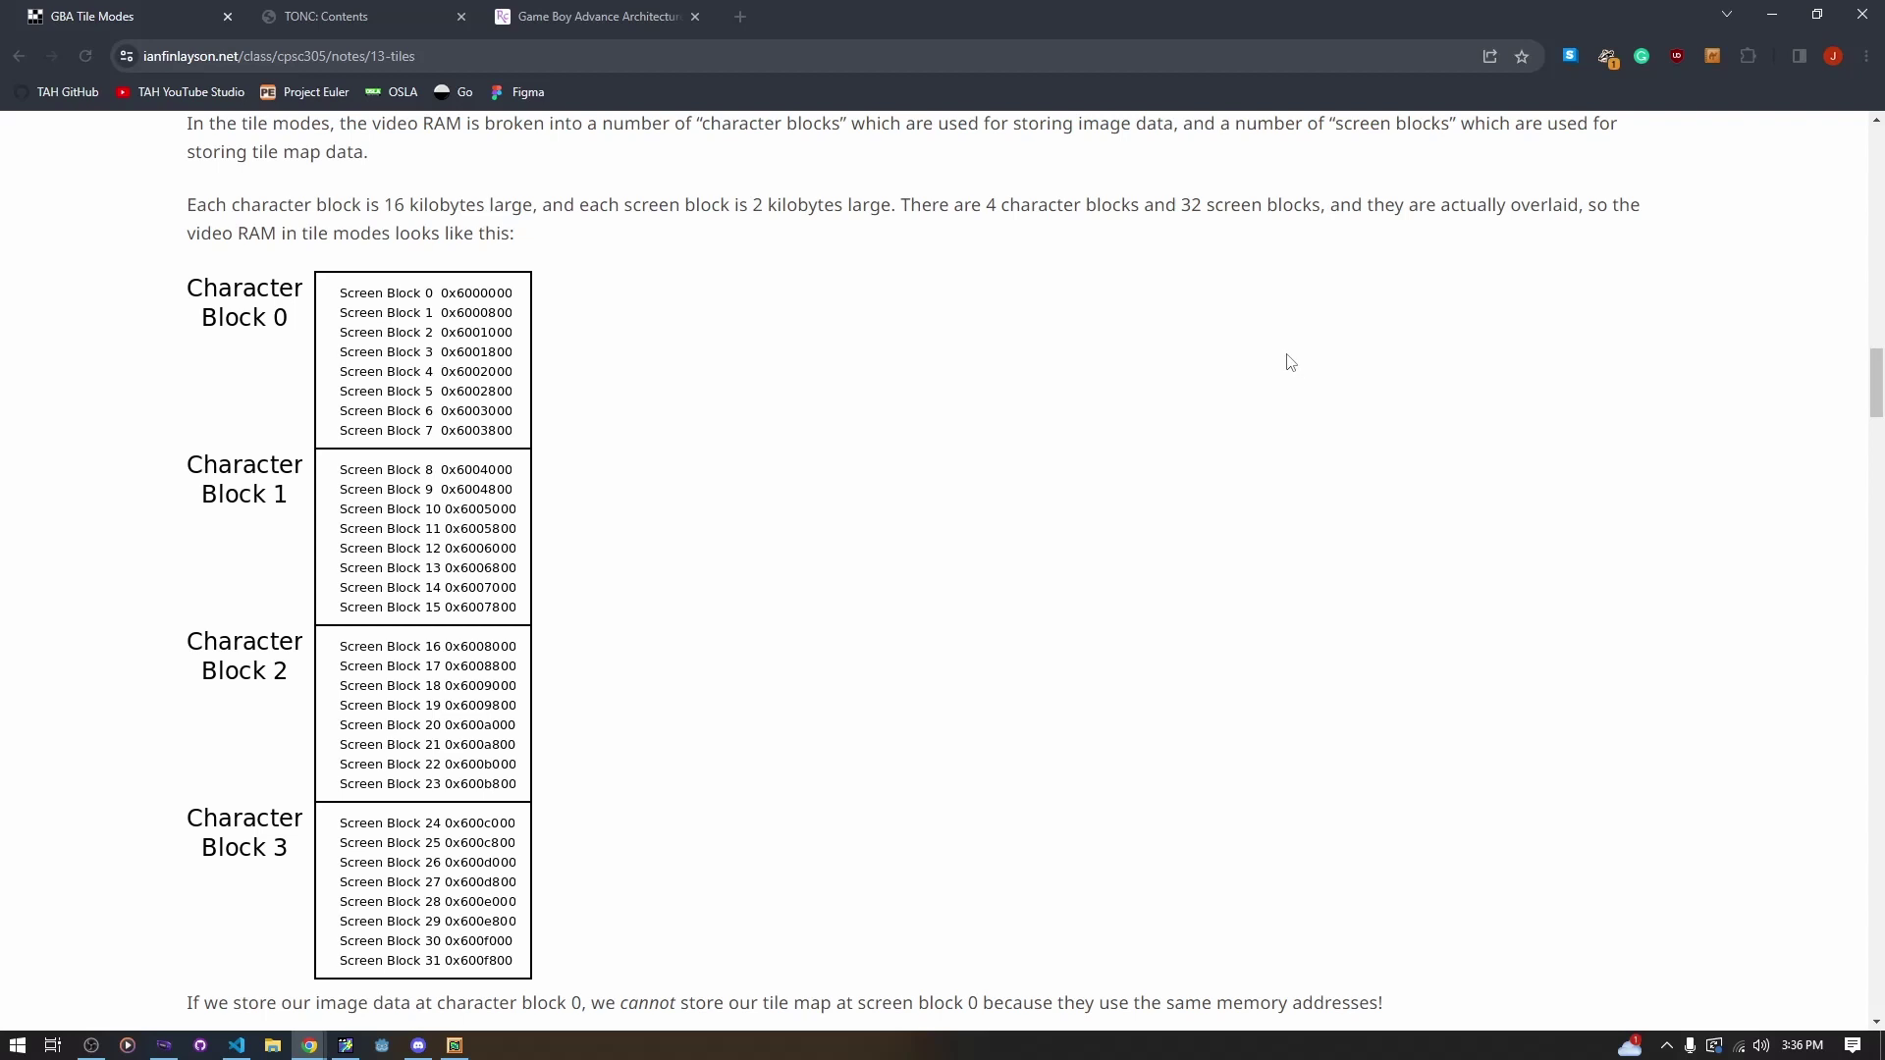
{"action": "scroll", "coordinate": [685, 492], "scroll_direction": "down", "scroll_amount": 3}
{"action": "scroll", "coordinate": [390, 695], "scroll_direction": "up", "scroll_amount": 3}
{"action": "scroll", "coordinate": [939, 491], "scroll_direction": "up", "scroll_amount": 15}
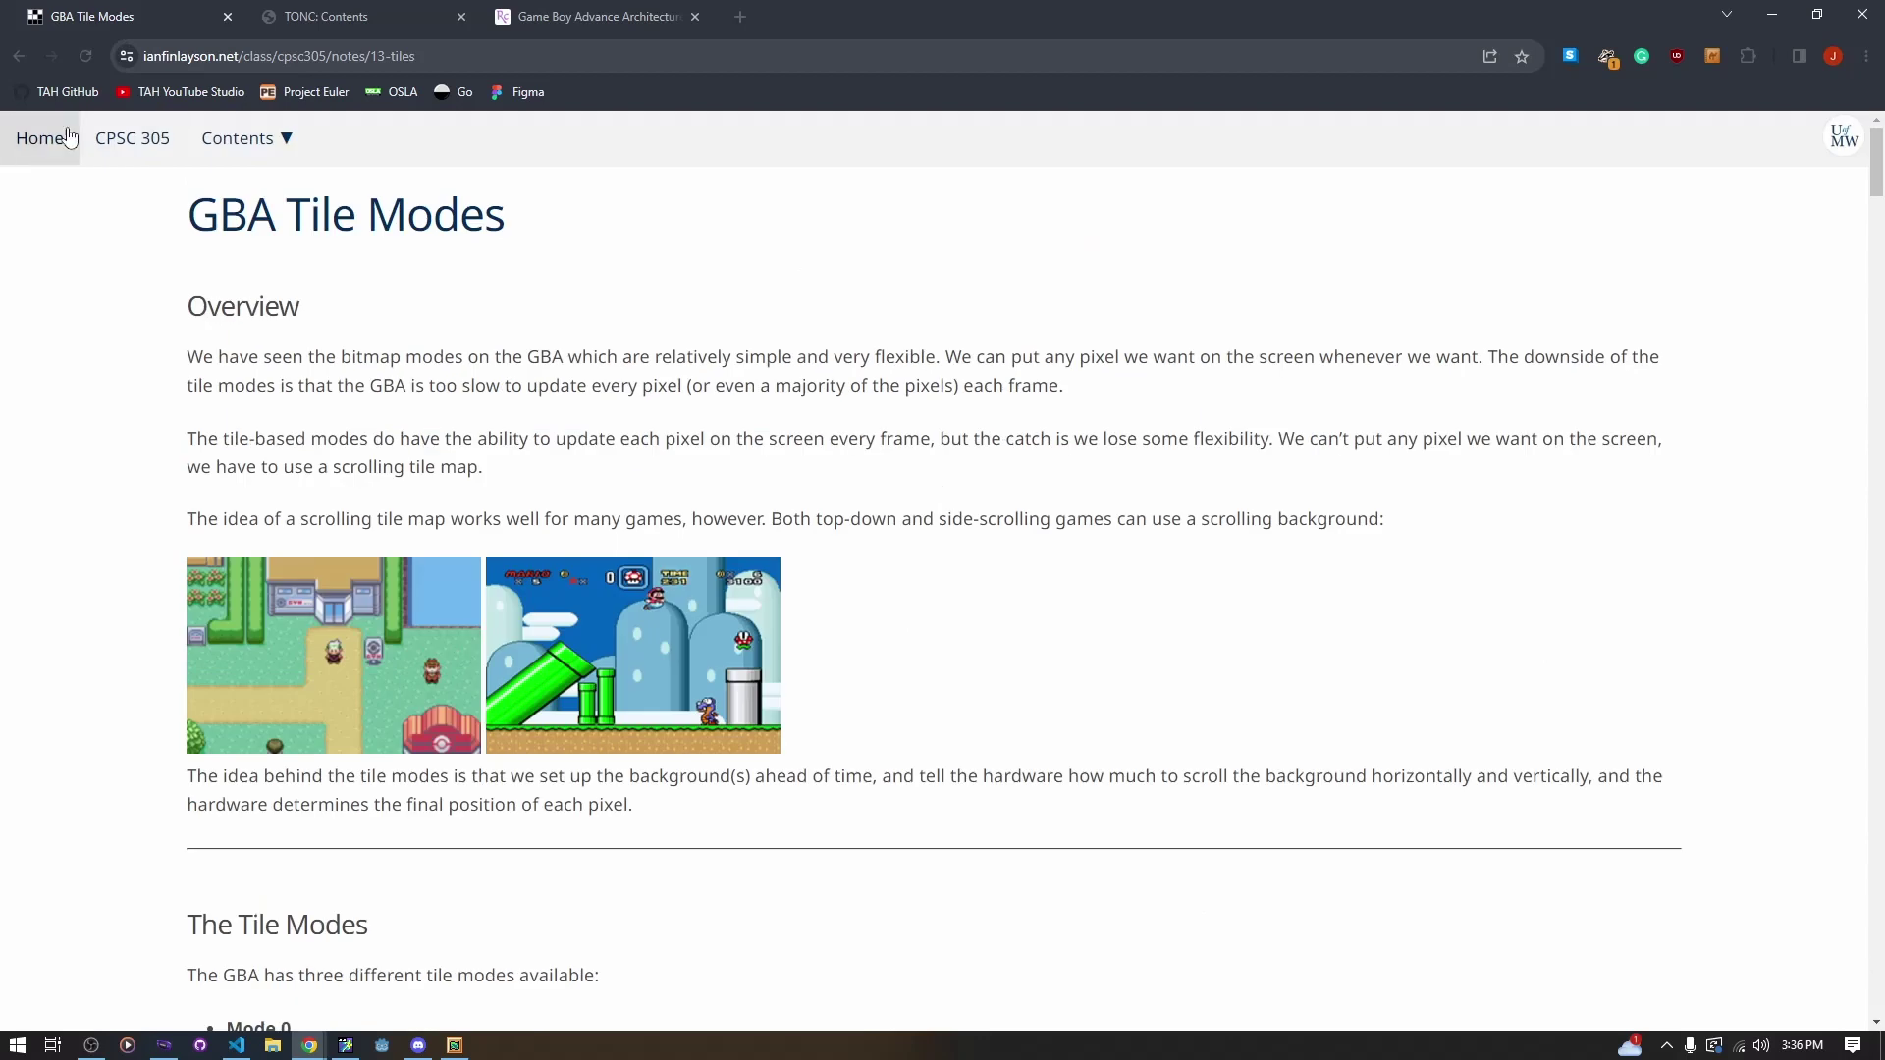
Open the CPSC 305 course index, moving back and forth with the Tile Modes notes
{"action": "left_click", "coordinate": [145, 149]}
{"action": "scroll", "coordinate": [497, 661], "scroll_direction": "down", "scroll_amount": 15}
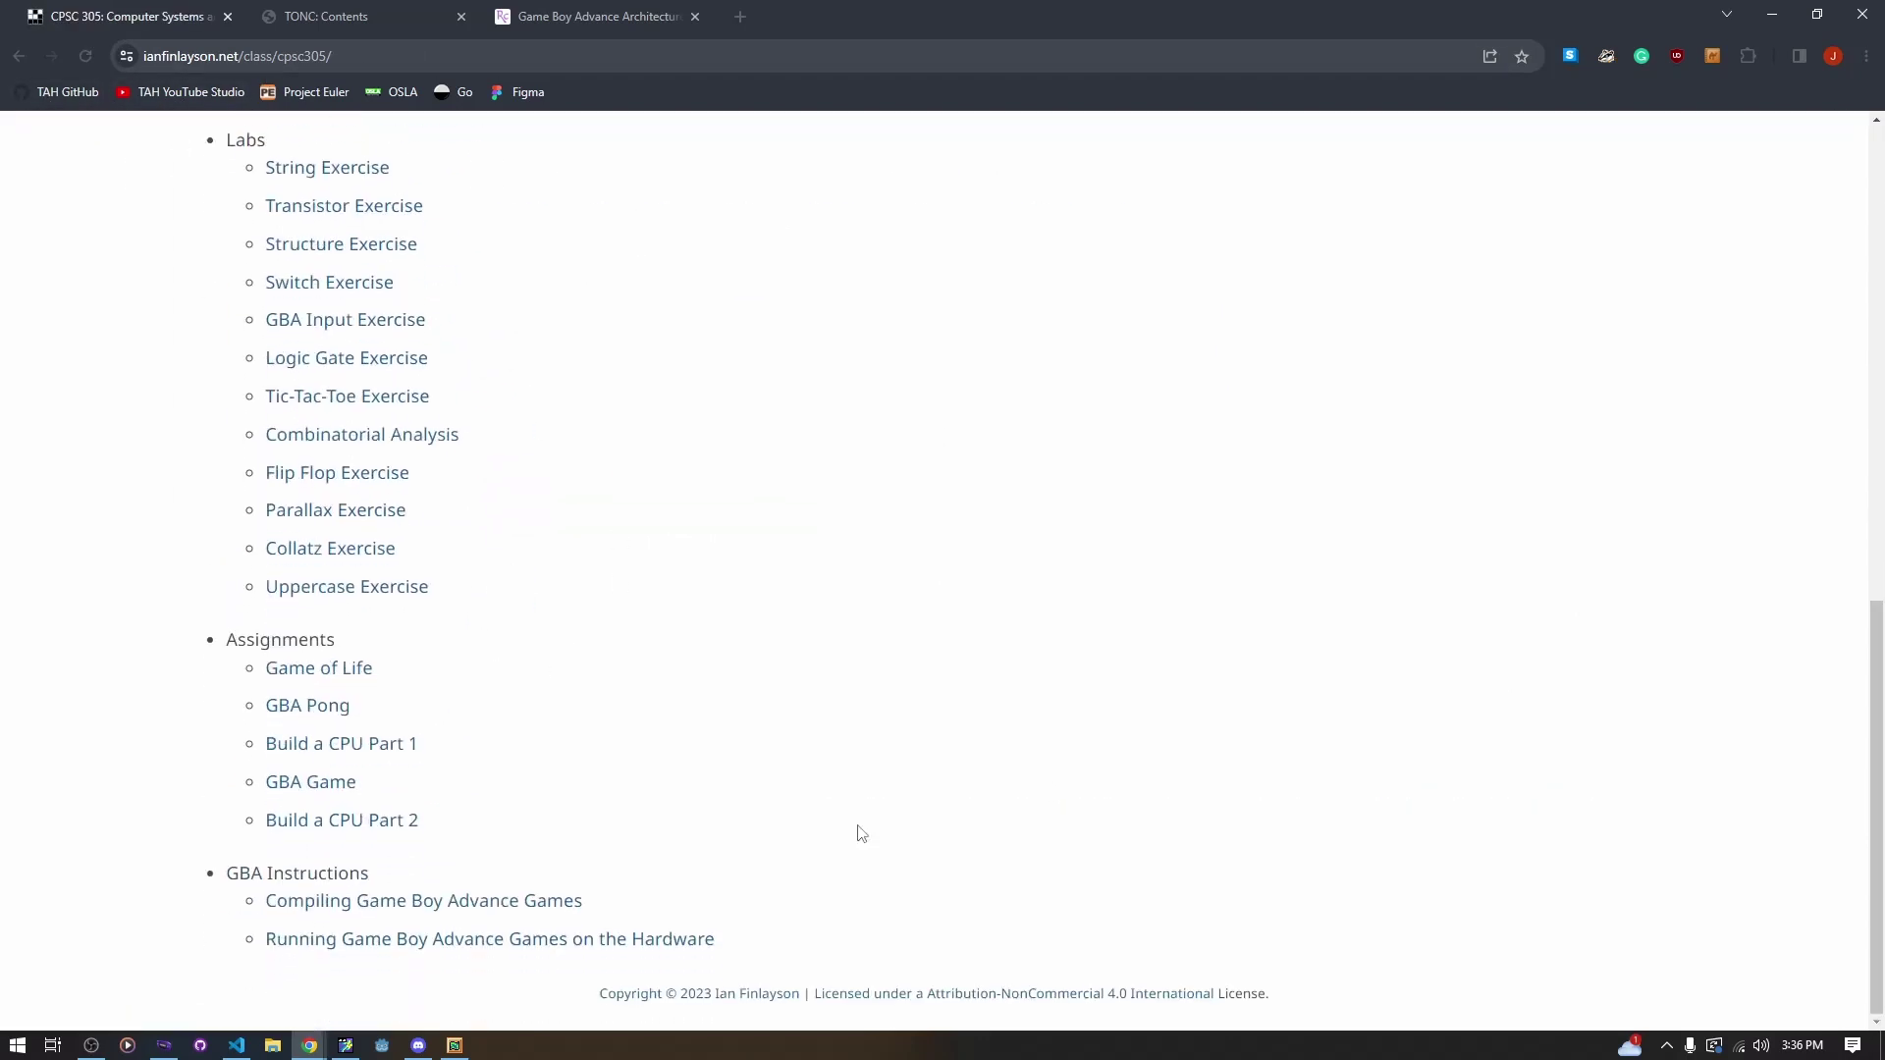
{"action": "scroll", "coordinate": [1620, 383], "scroll_direction": "up", "scroll_amount": 15}
{"action": "scroll", "coordinate": [486, 726], "scroll_direction": "down", "scroll_amount": 7}
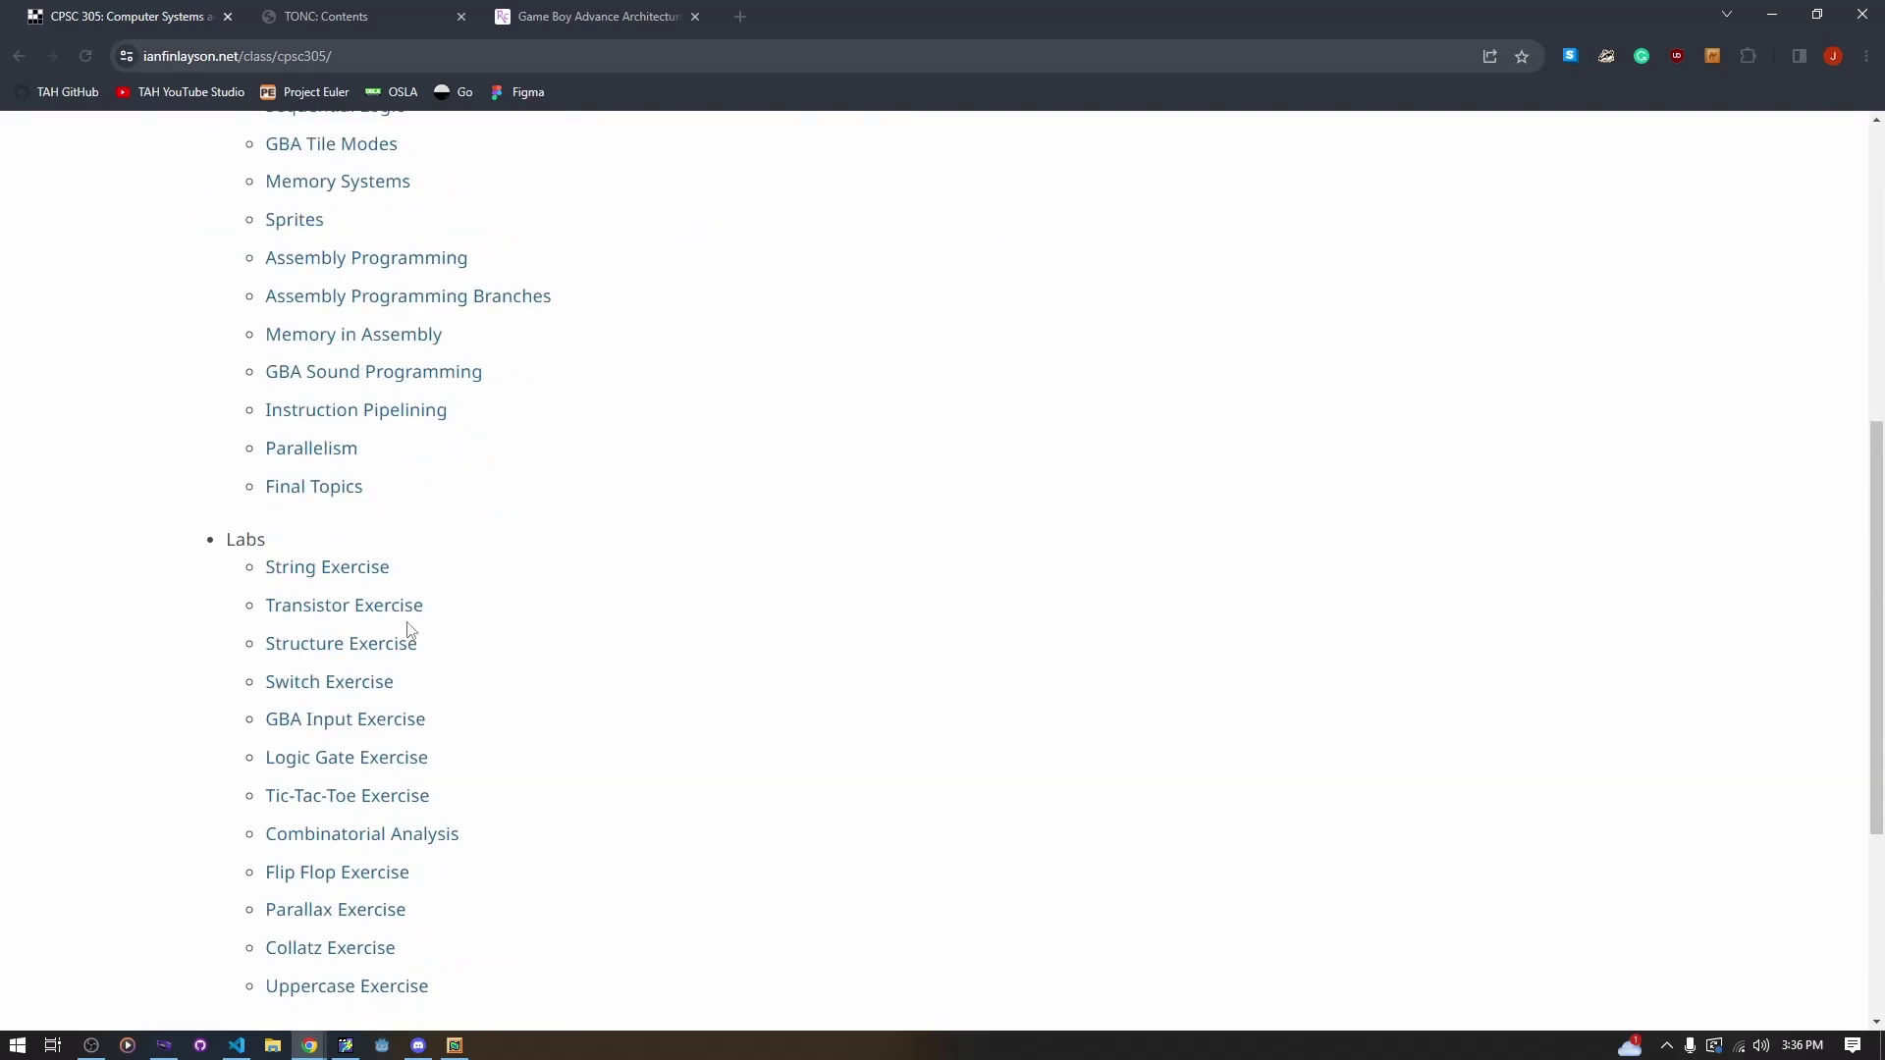
{"action": "key", "text": "alt+Left"}
{"action": "scroll", "coordinate": [775, 492], "scroll_direction": "down", "scroll_amount": 10}
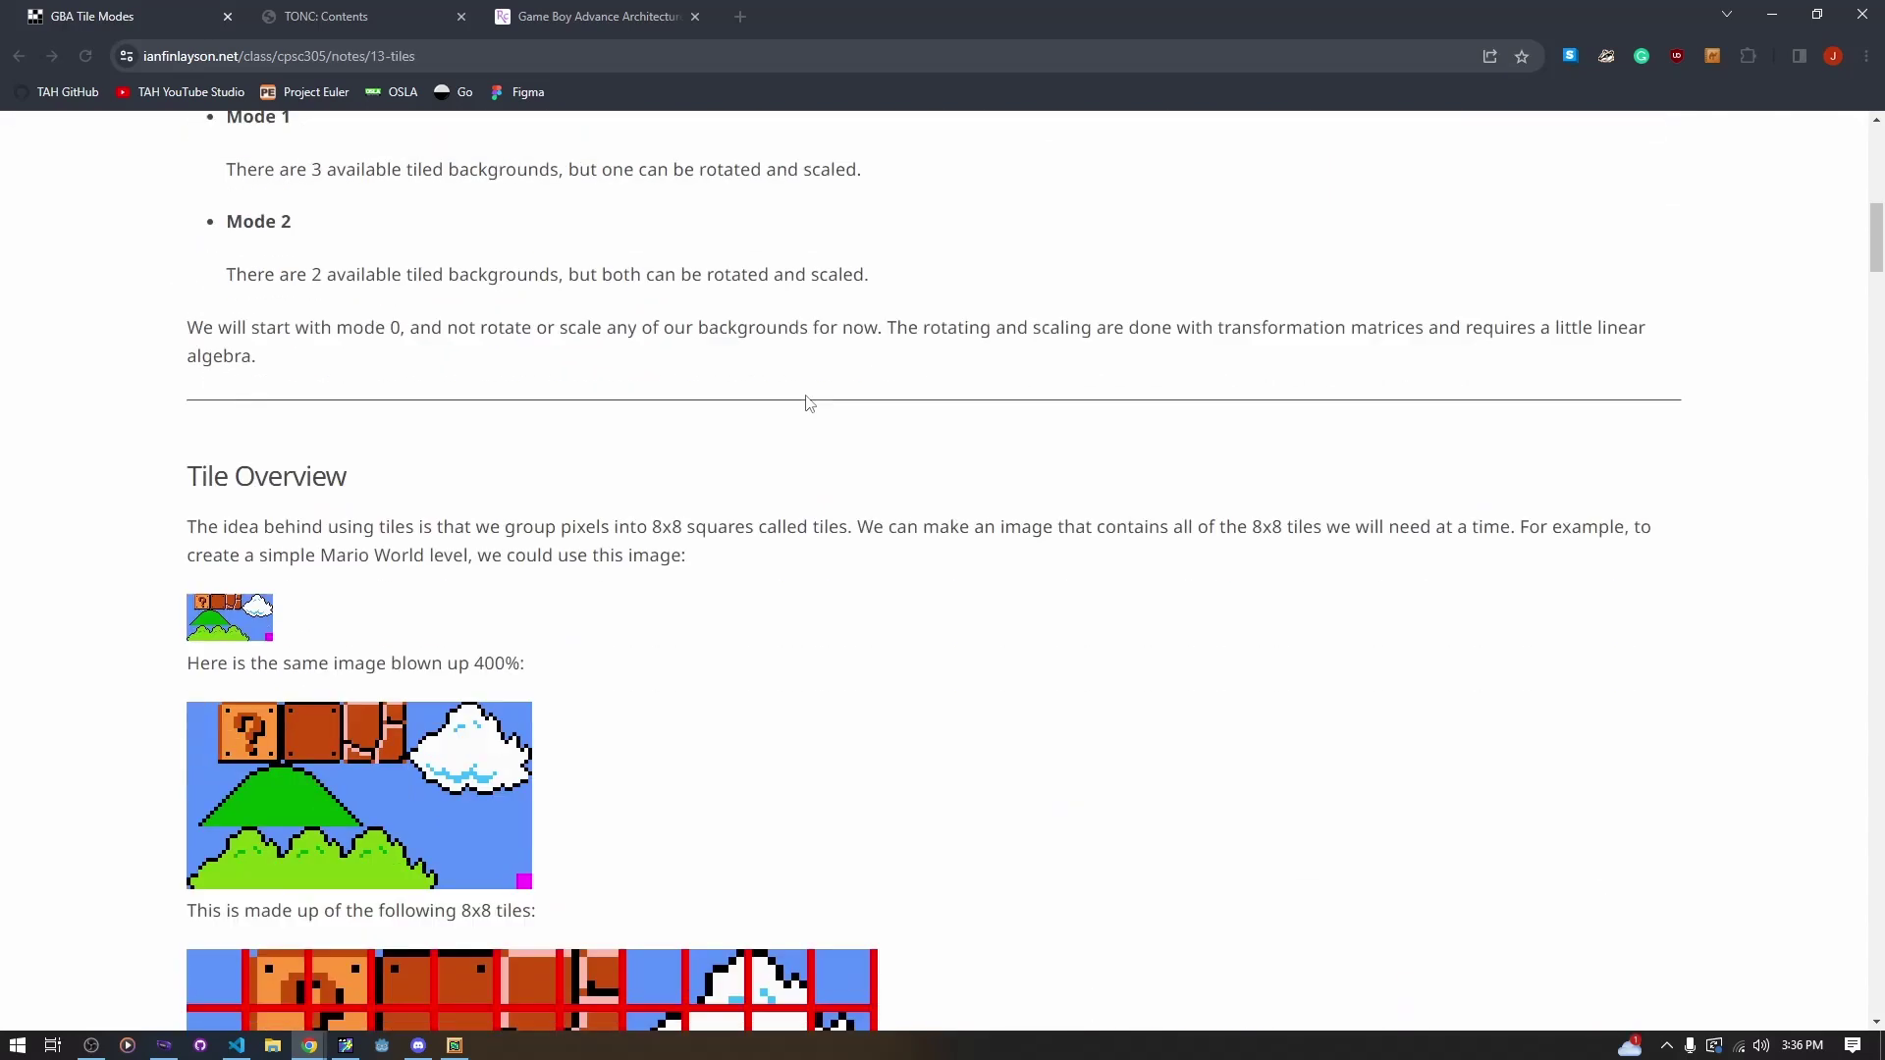
{"action": "scroll", "coordinate": [883, 442], "scroll_direction": "up", "scroll_amount": 10}
{"action": "key", "text": "alt+Right"}
{"action": "scroll", "coordinate": [1084, 465], "scroll_direction": "up", "scroll_amount": 7}
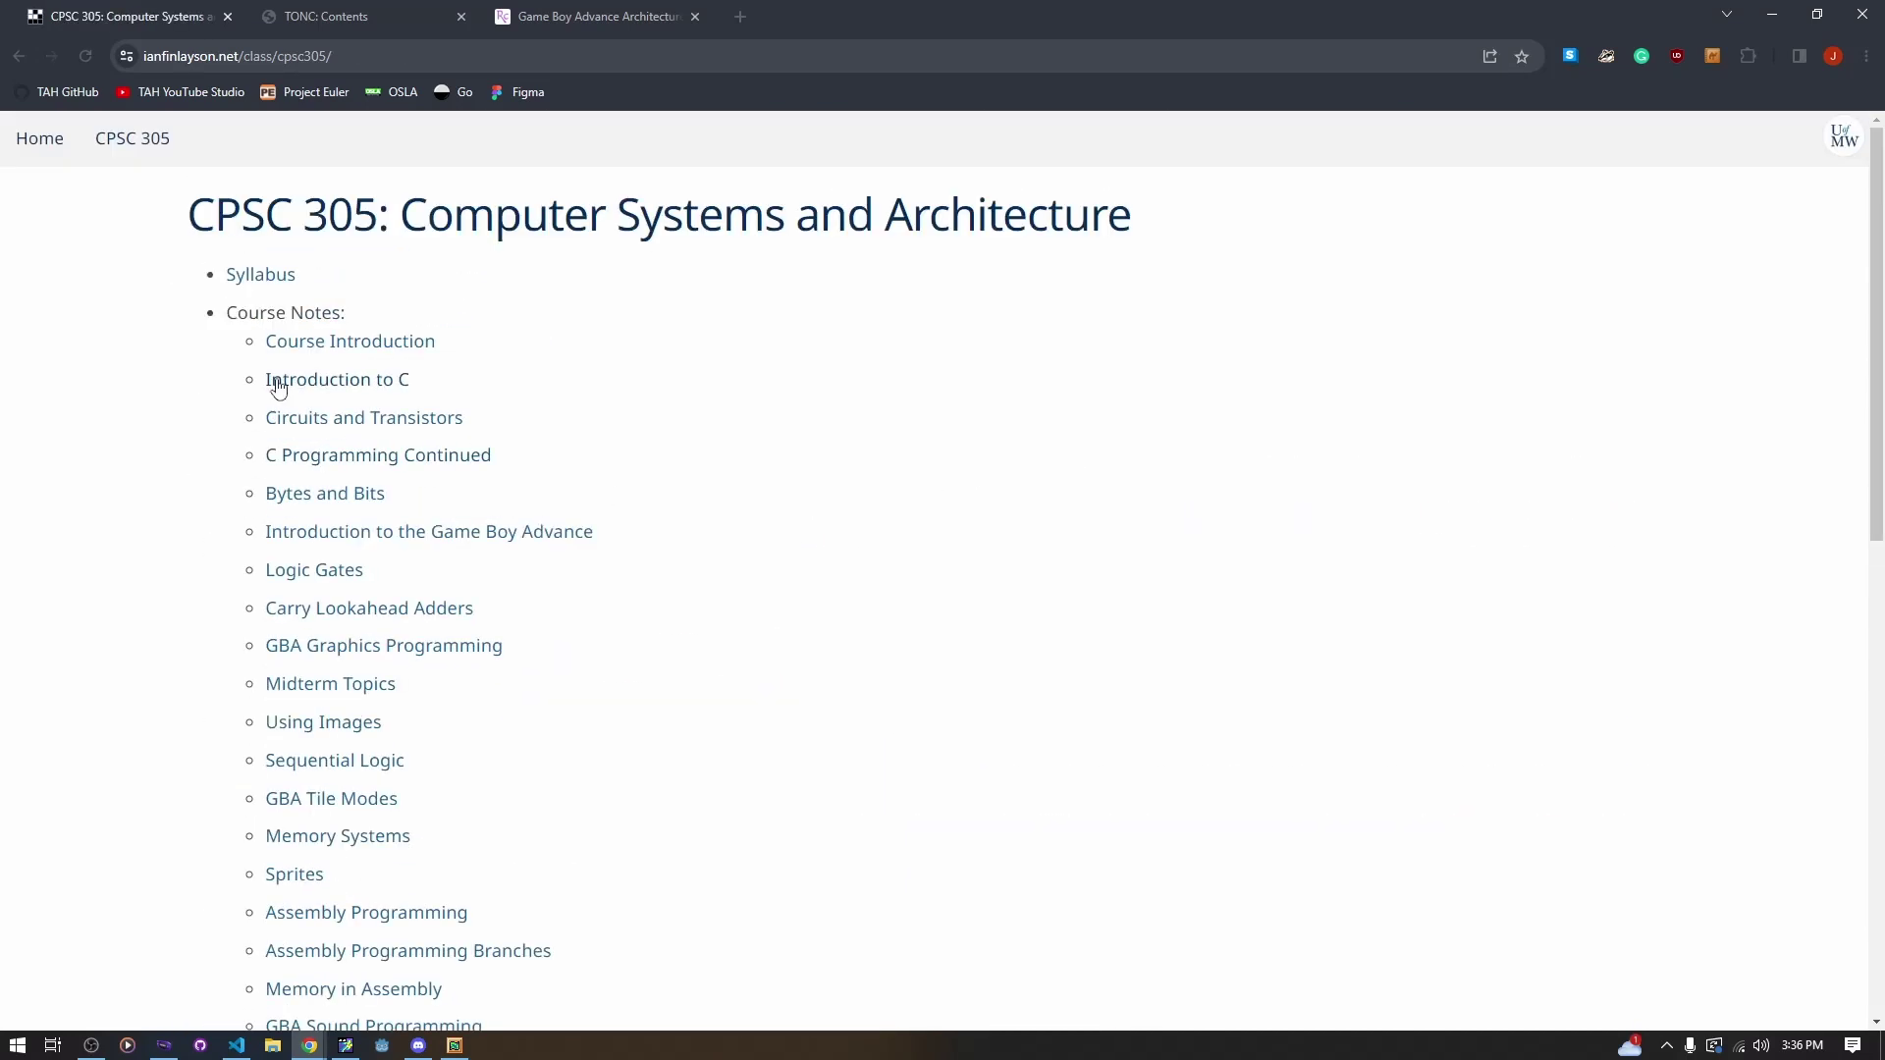
{"action": "left_click_drag", "start_coordinate": [191, 216], "coordinate": [1140, 256]}
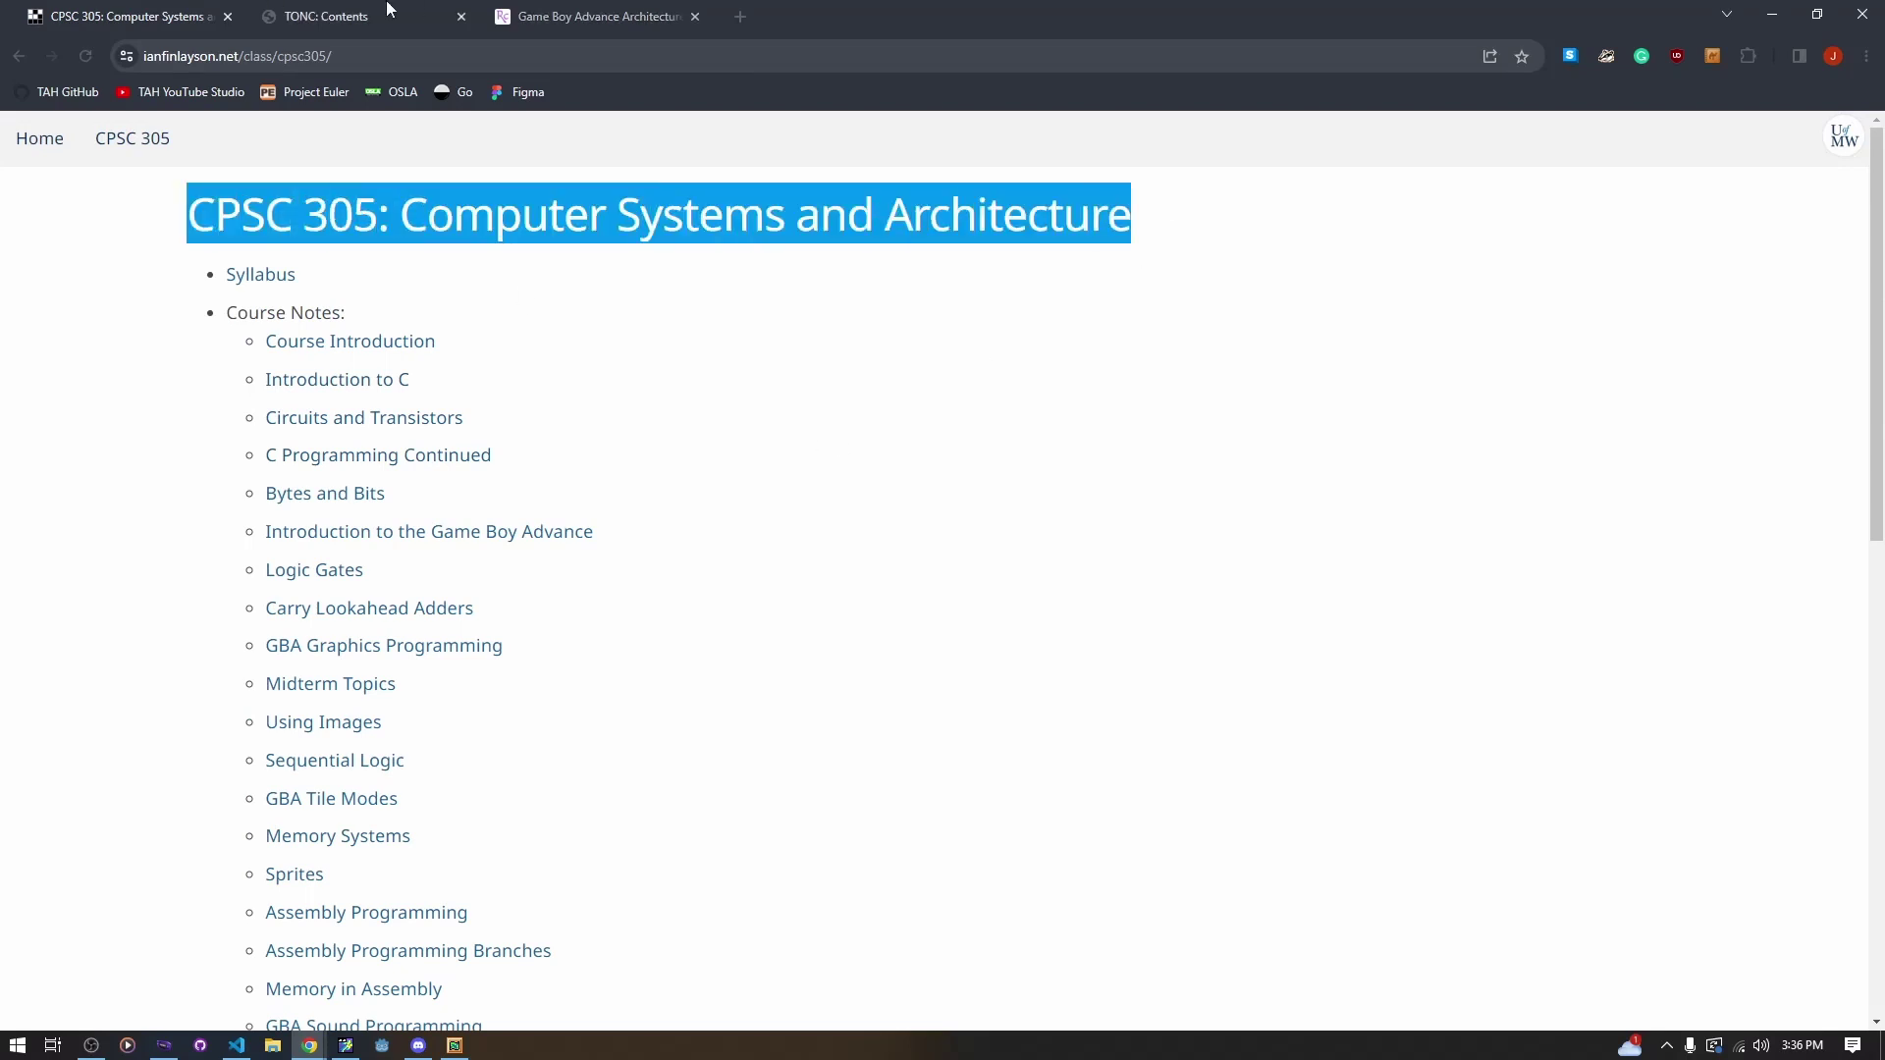
{"action": "scroll", "coordinate": [825, 540], "scroll_direction": "down", "scroll_amount": 15}
Go back to the GBA Tile Modes notes and read further down the page
{"action": "key", "text": "alt+Left"}
{"action": "scroll", "coordinate": [822, 542], "scroll_direction": "down", "scroll_amount": 20}
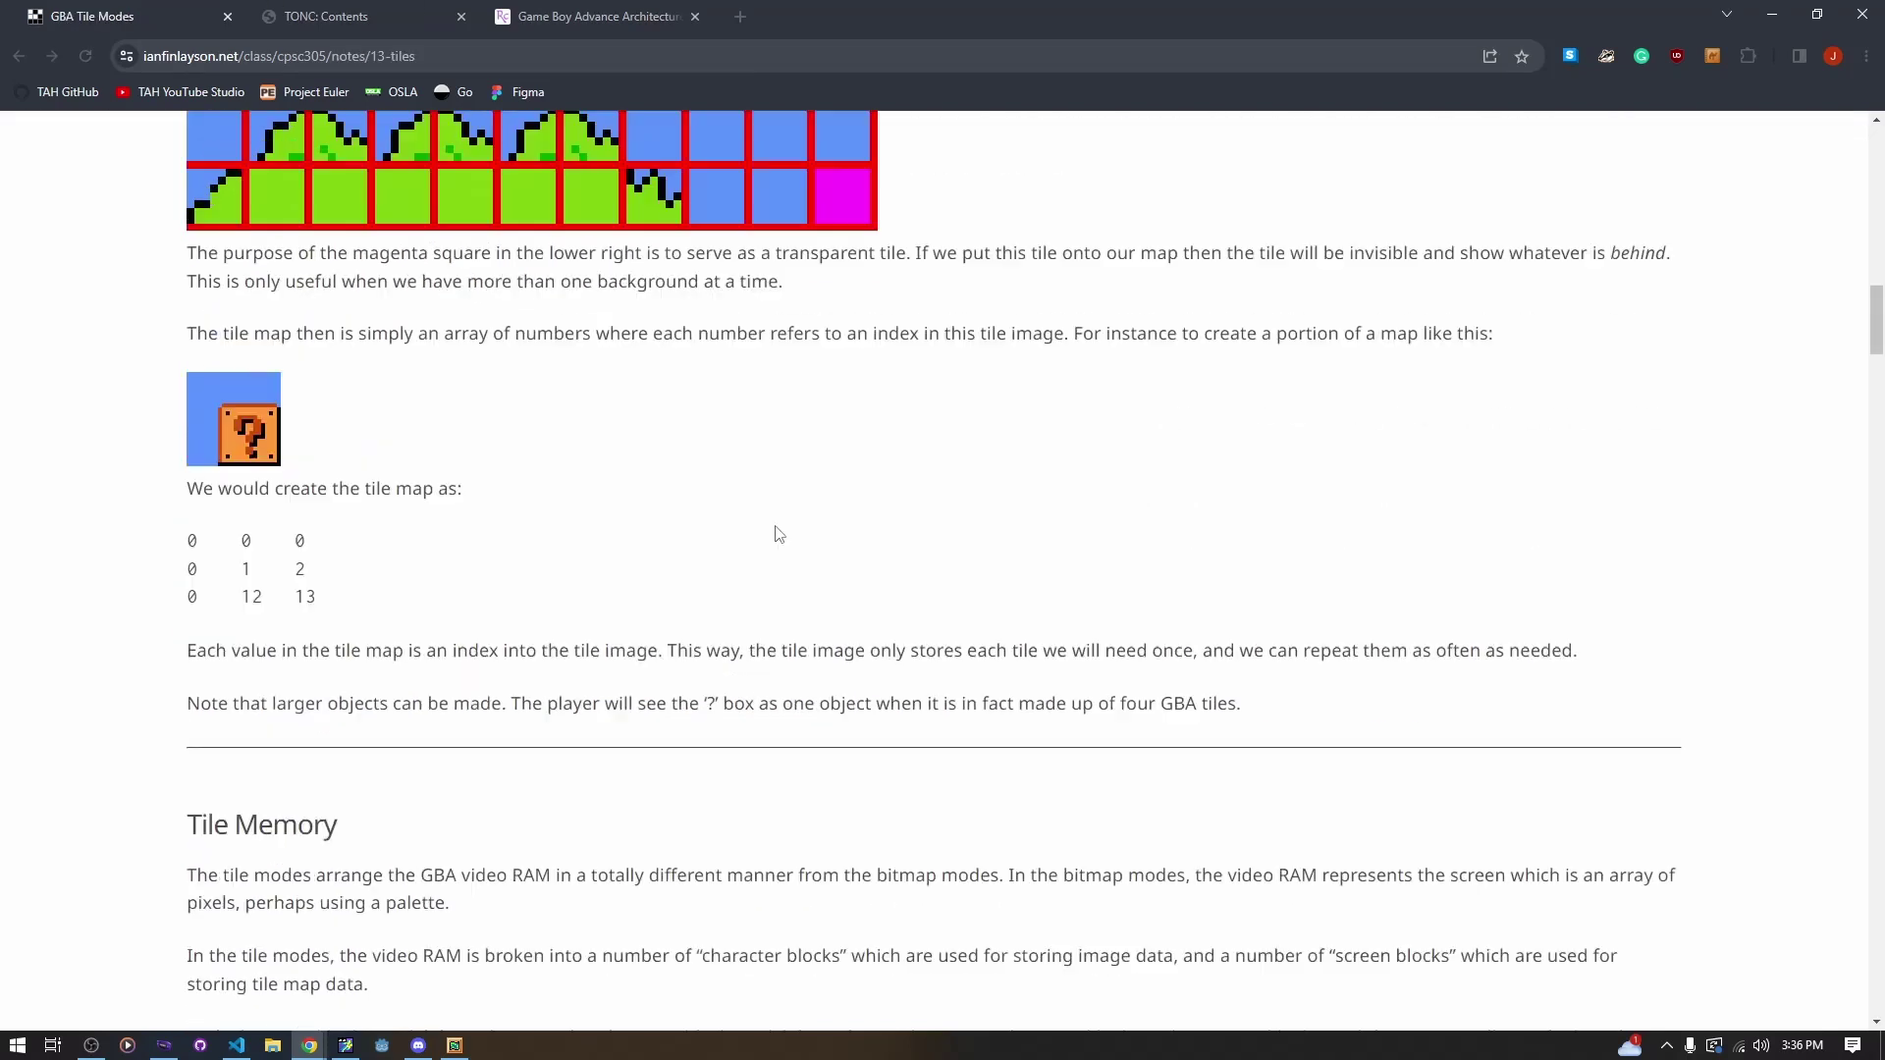
{"action": "scroll", "coordinate": [487, 573], "scroll_direction": "down", "scroll_amount": 3}
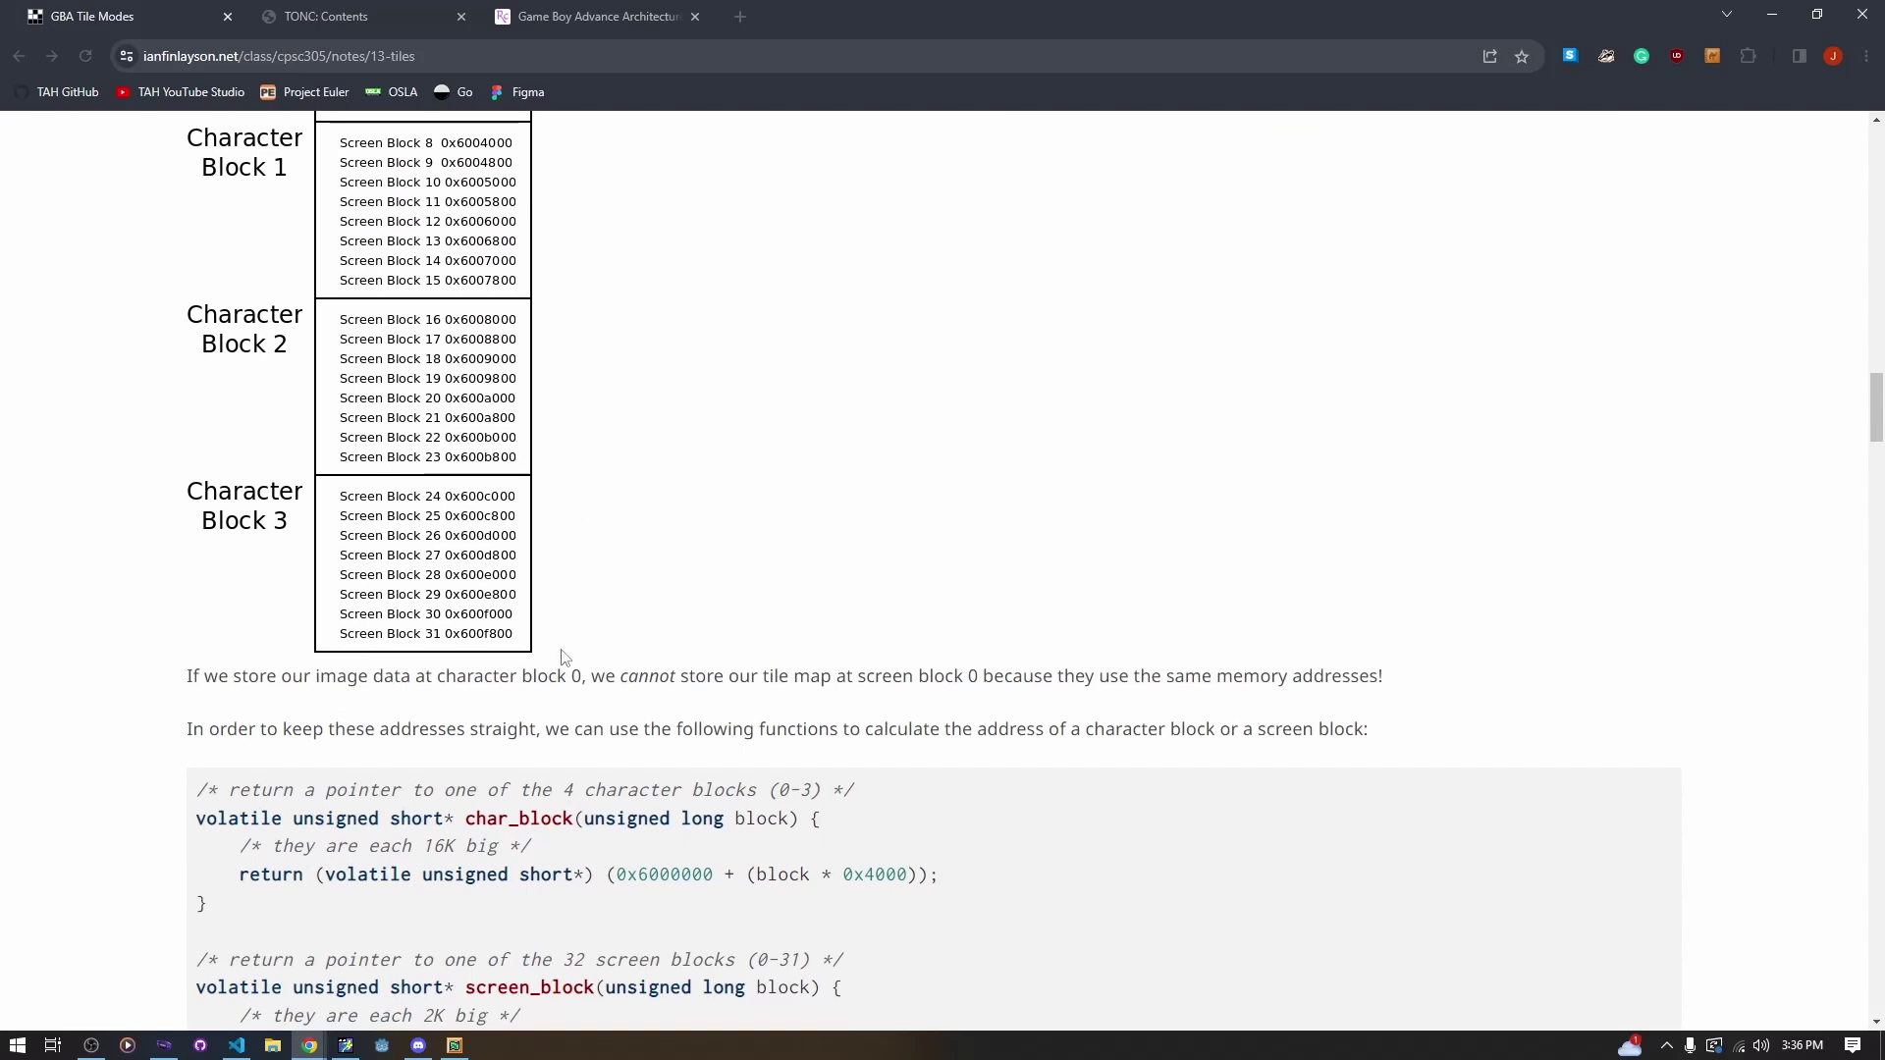
{"action": "scroll", "coordinate": [565, 657], "scroll_direction": "down", "scroll_amount": 3}
{"action": "scroll", "coordinate": [470, 591], "scroll_direction": "up", "scroll_amount": 6}
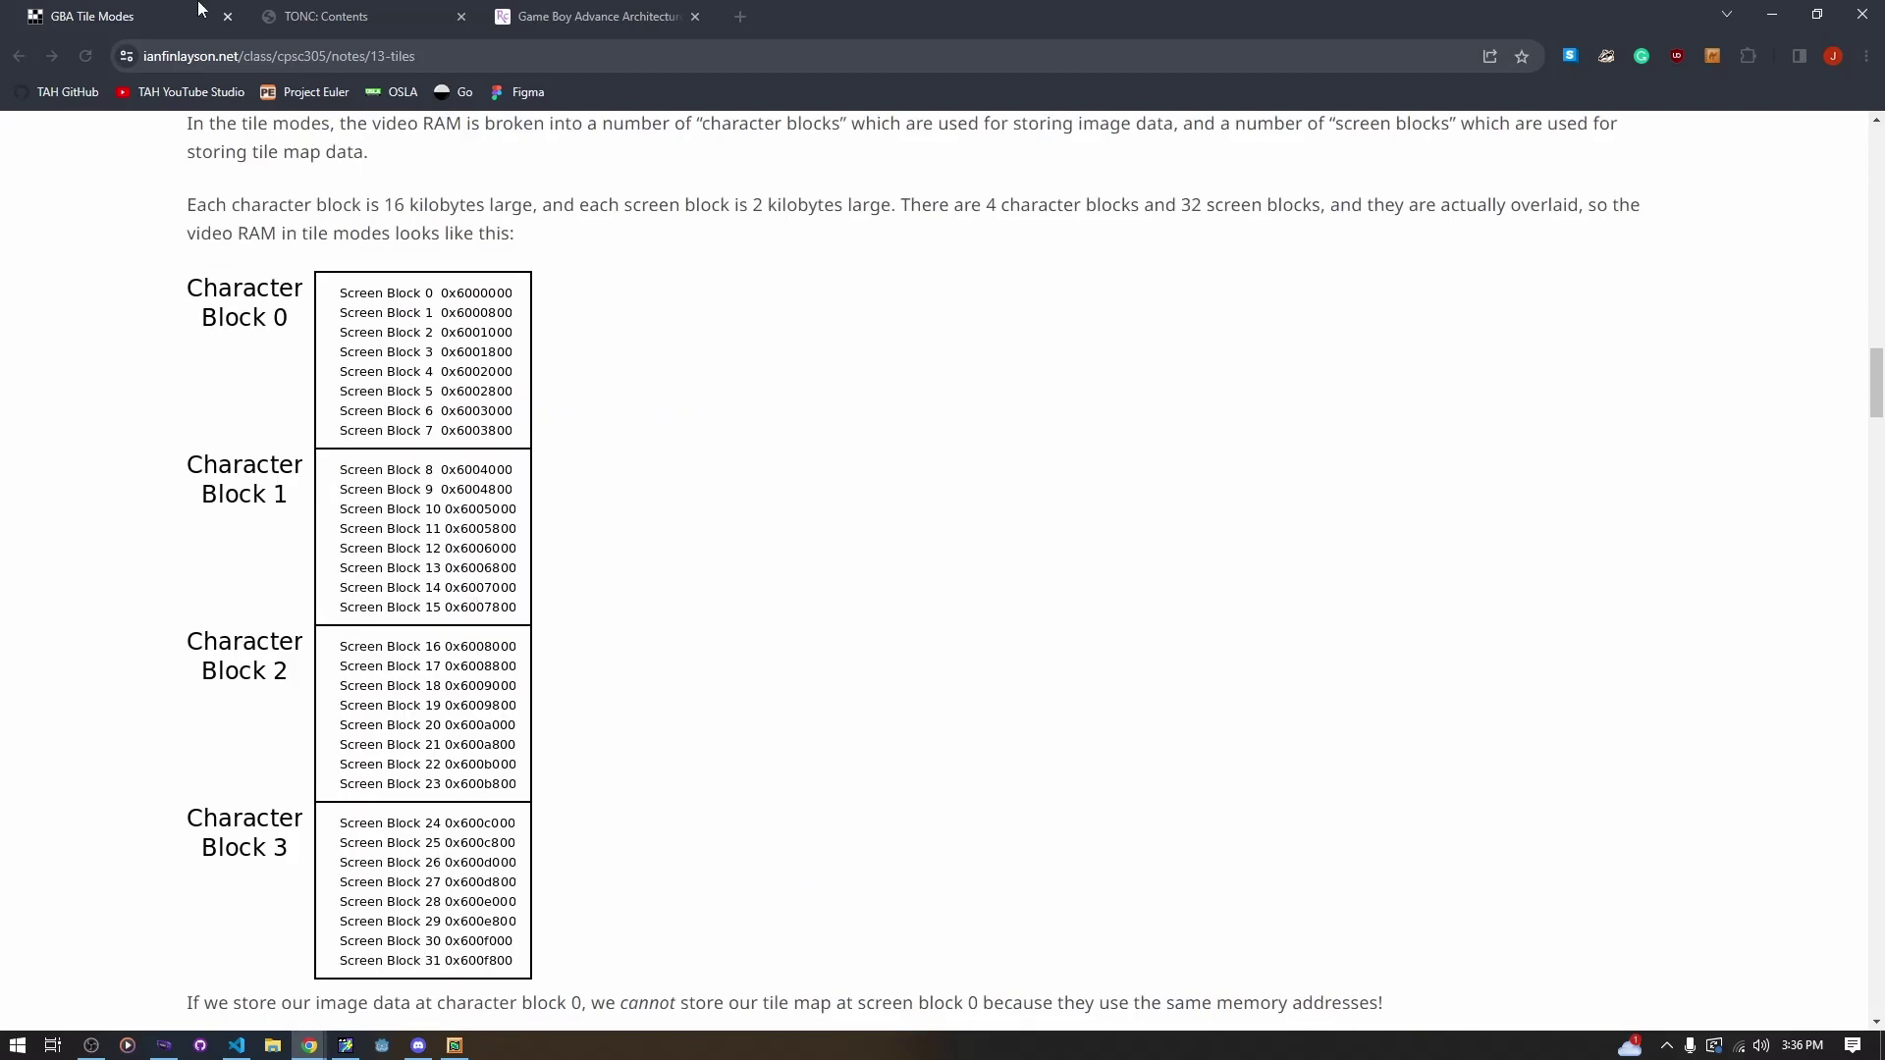
Glance at the TONC contents, then return to the Game Boy Advance Architecture article and clear the stray selection
{"action": "left_click", "coordinate": [324, 16]}
{"action": "left_click", "coordinate": [555, 15]}
{"action": "left_click", "coordinate": [329, 16]}
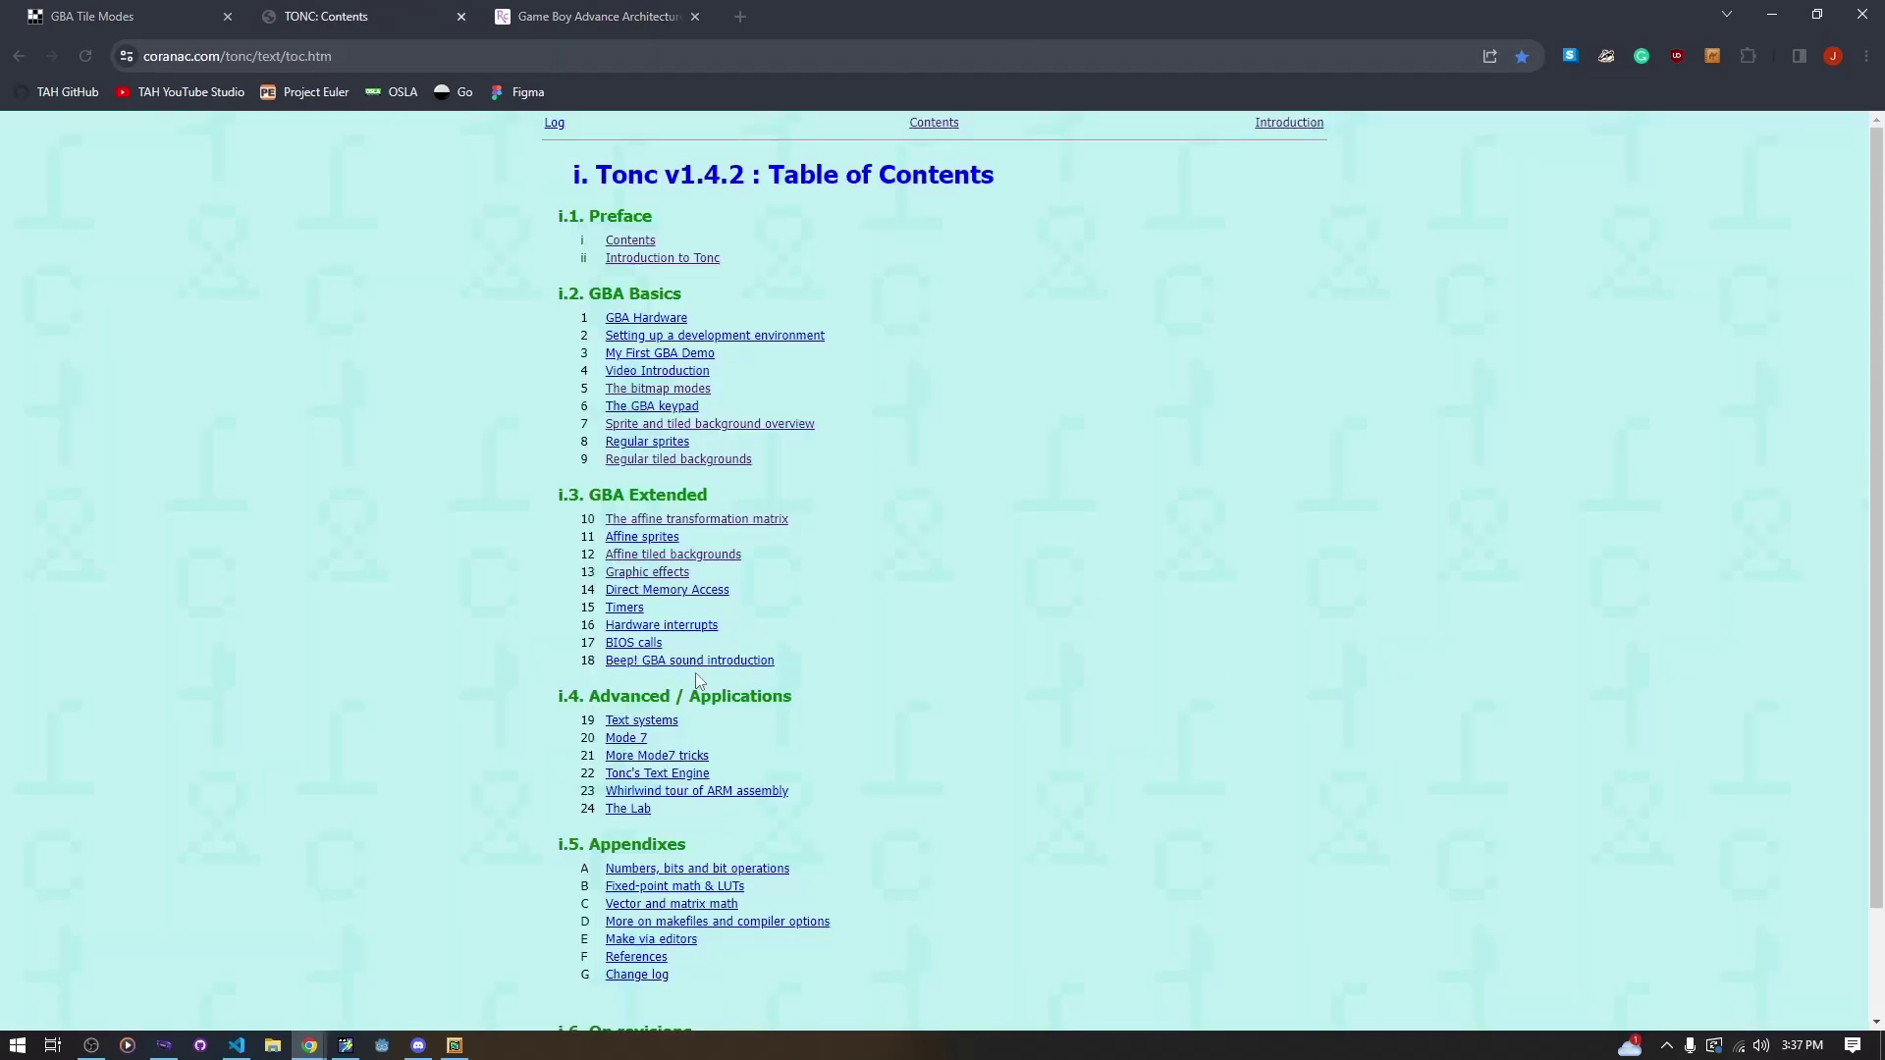
{"action": "scroll", "coordinate": [884, 595], "scroll_direction": "down", "scroll_amount": 2}
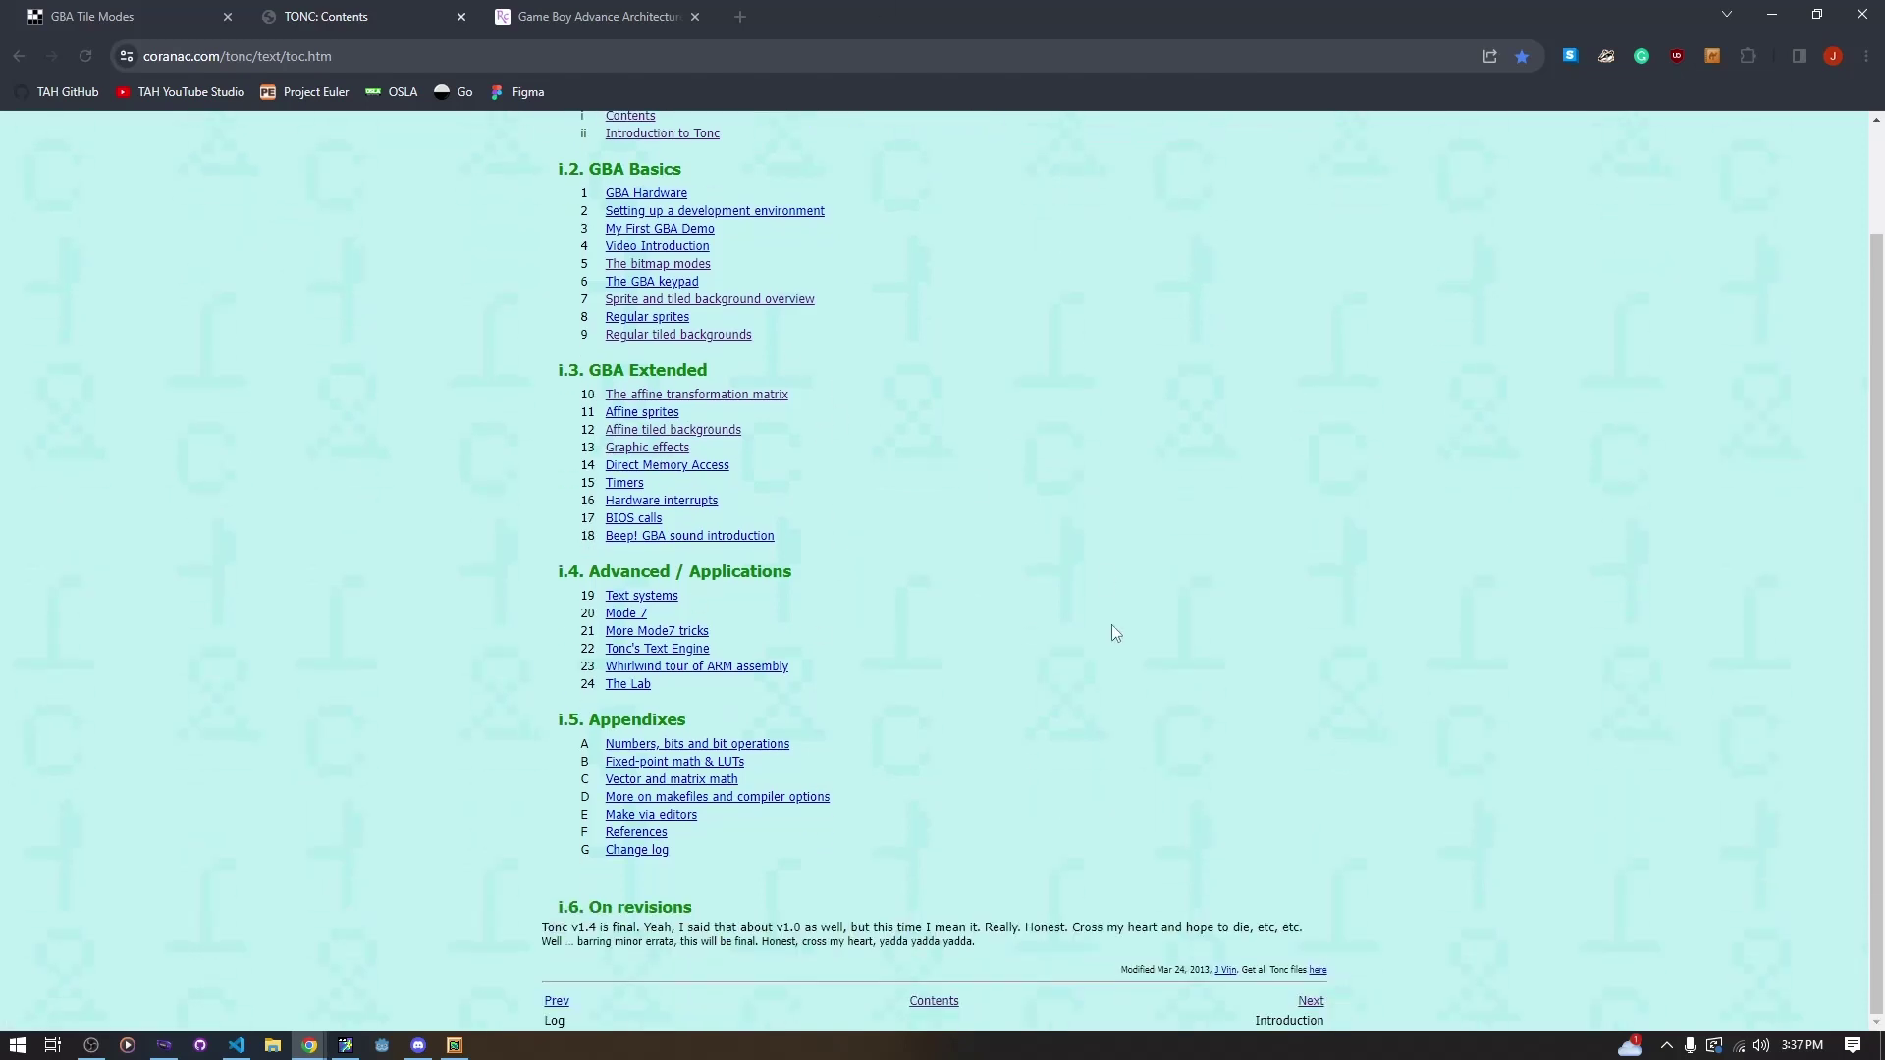
{"action": "scroll", "coordinate": [1115, 629], "scroll_direction": "up", "scroll_amount": 2}
{"action": "key", "text": "ctrl+Tab"}
{"action": "left_click", "coordinate": [672, 362]}
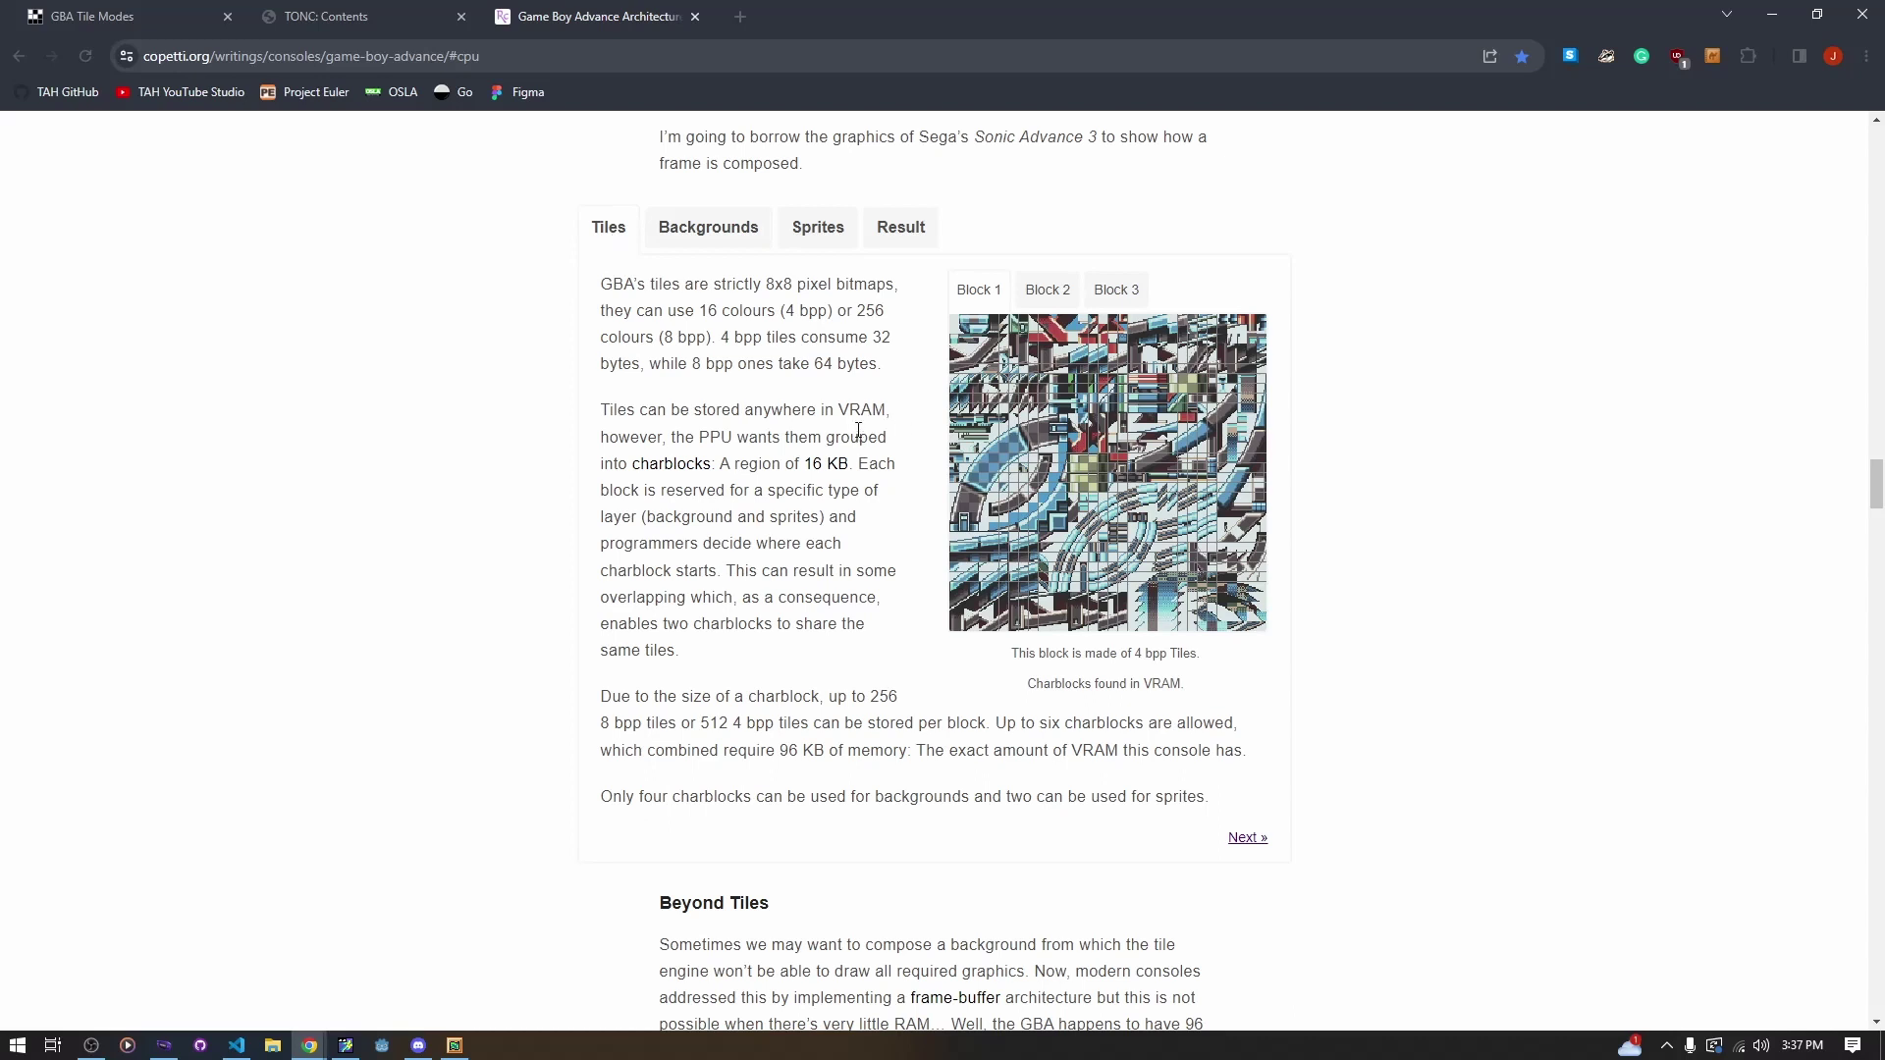
Flip through the Tiles panel's charblock images (Blocks 1–3, sprite block), ending on Block 1's 4 bpp tiles
{"action": "left_click", "coordinate": [698, 241]}
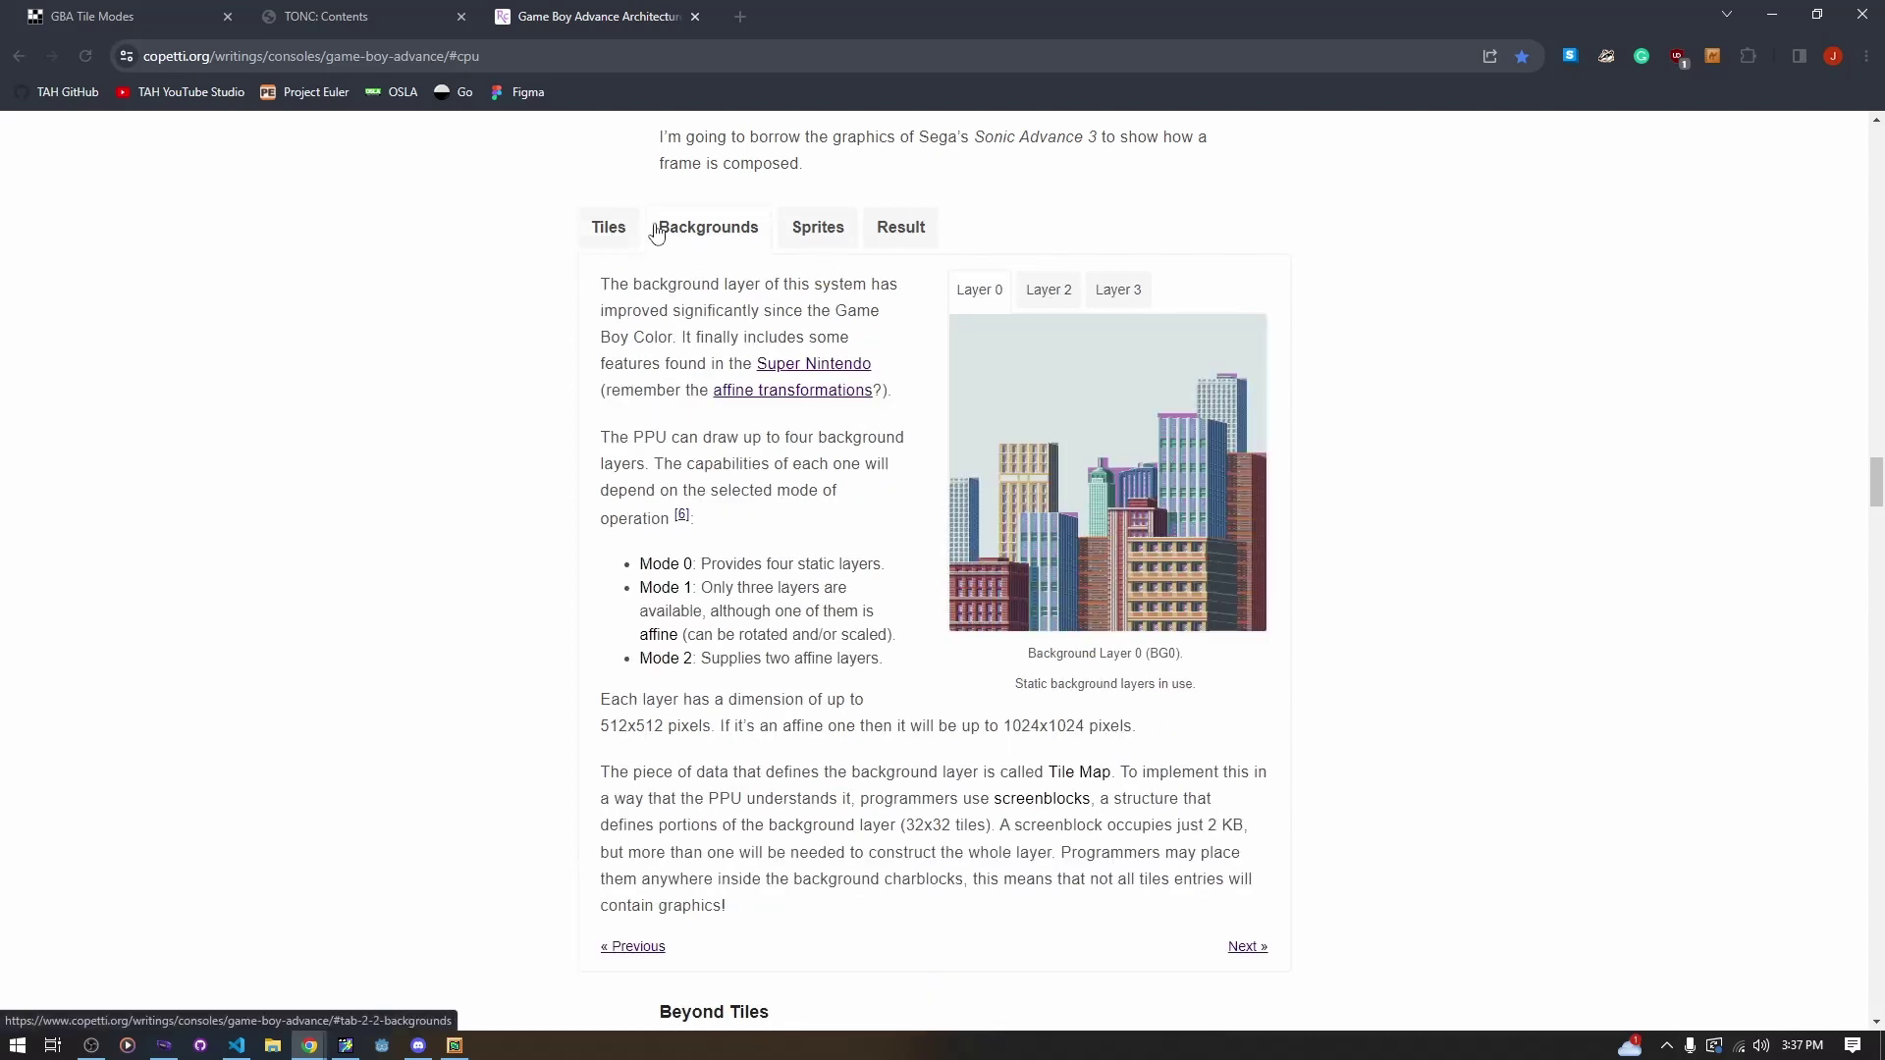
{"action": "left_click", "coordinate": [610, 228]}
{"action": "left_click", "coordinate": [1047, 290]}
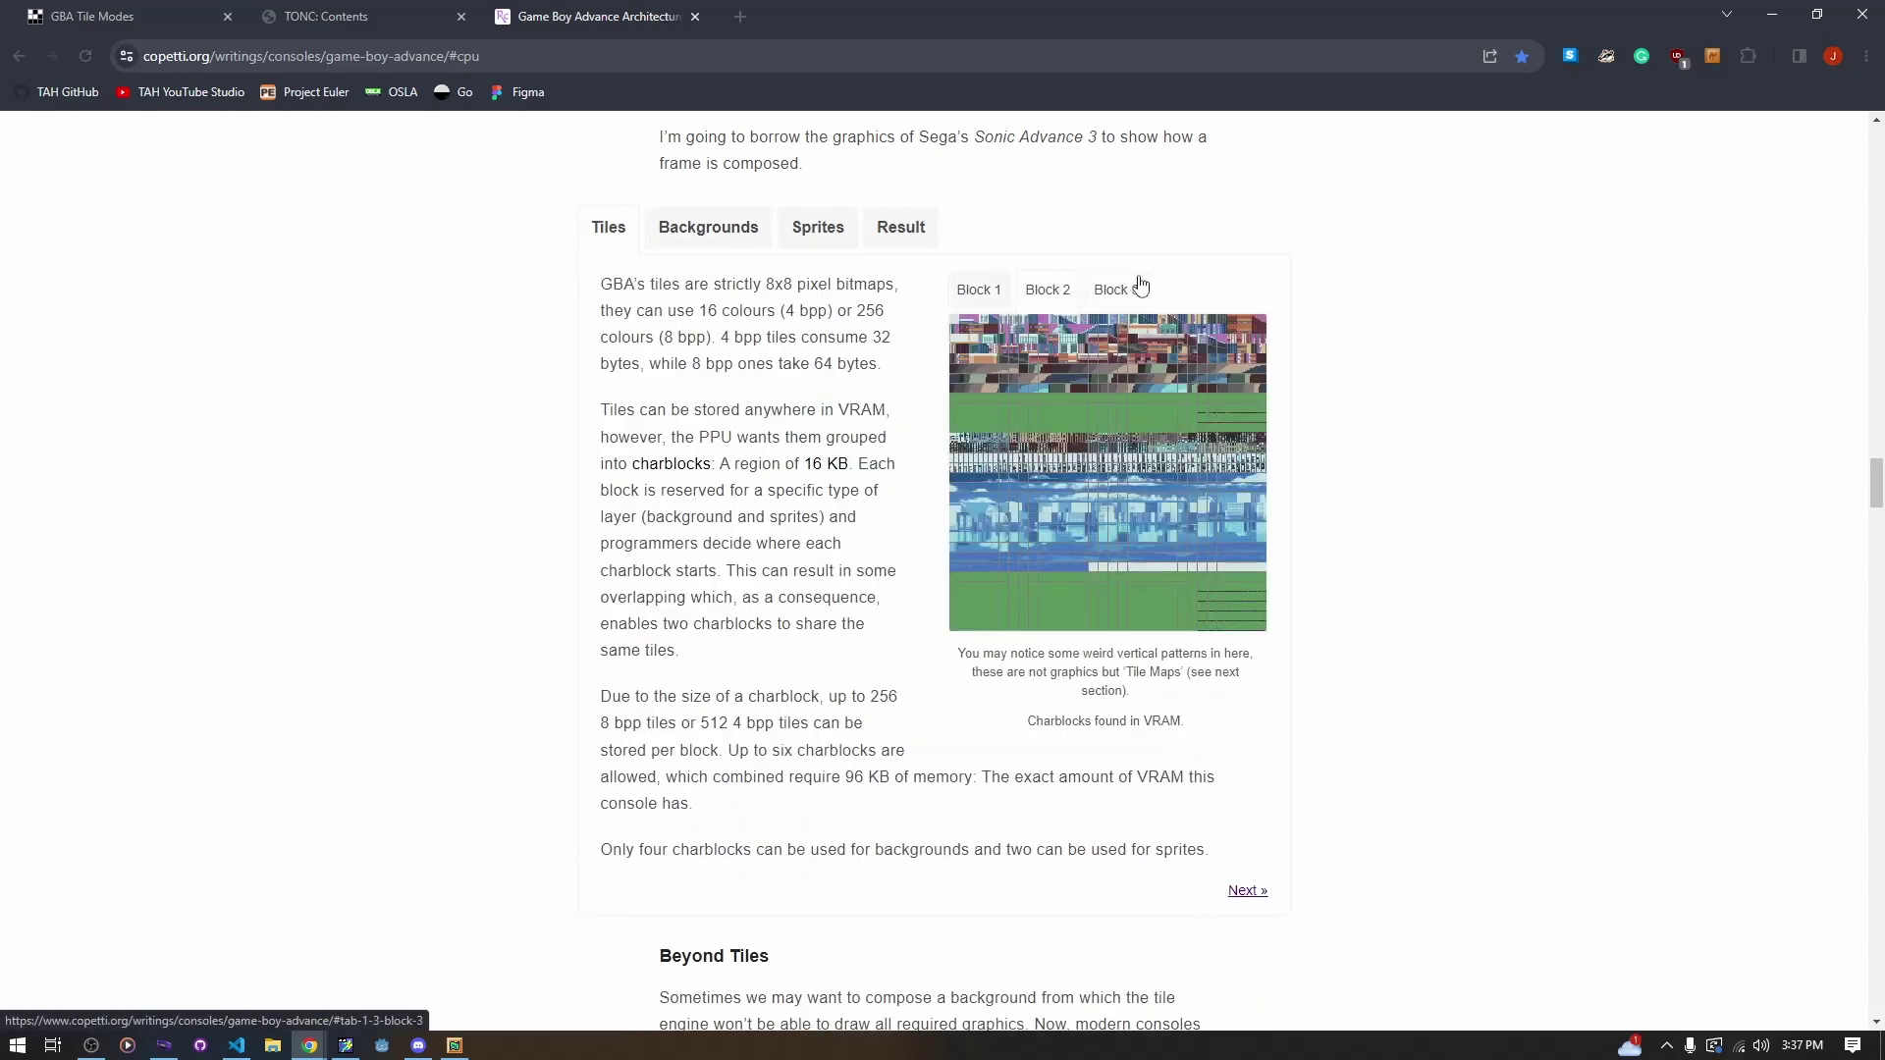
{"action": "left_click", "coordinate": [1141, 286]}
{"action": "left_click", "coordinate": [1070, 291]}
{"action": "left_click", "coordinate": [977, 288]}
{"action": "left_click", "coordinate": [1046, 292]}
{"action": "left_click", "coordinate": [1085, 299]}
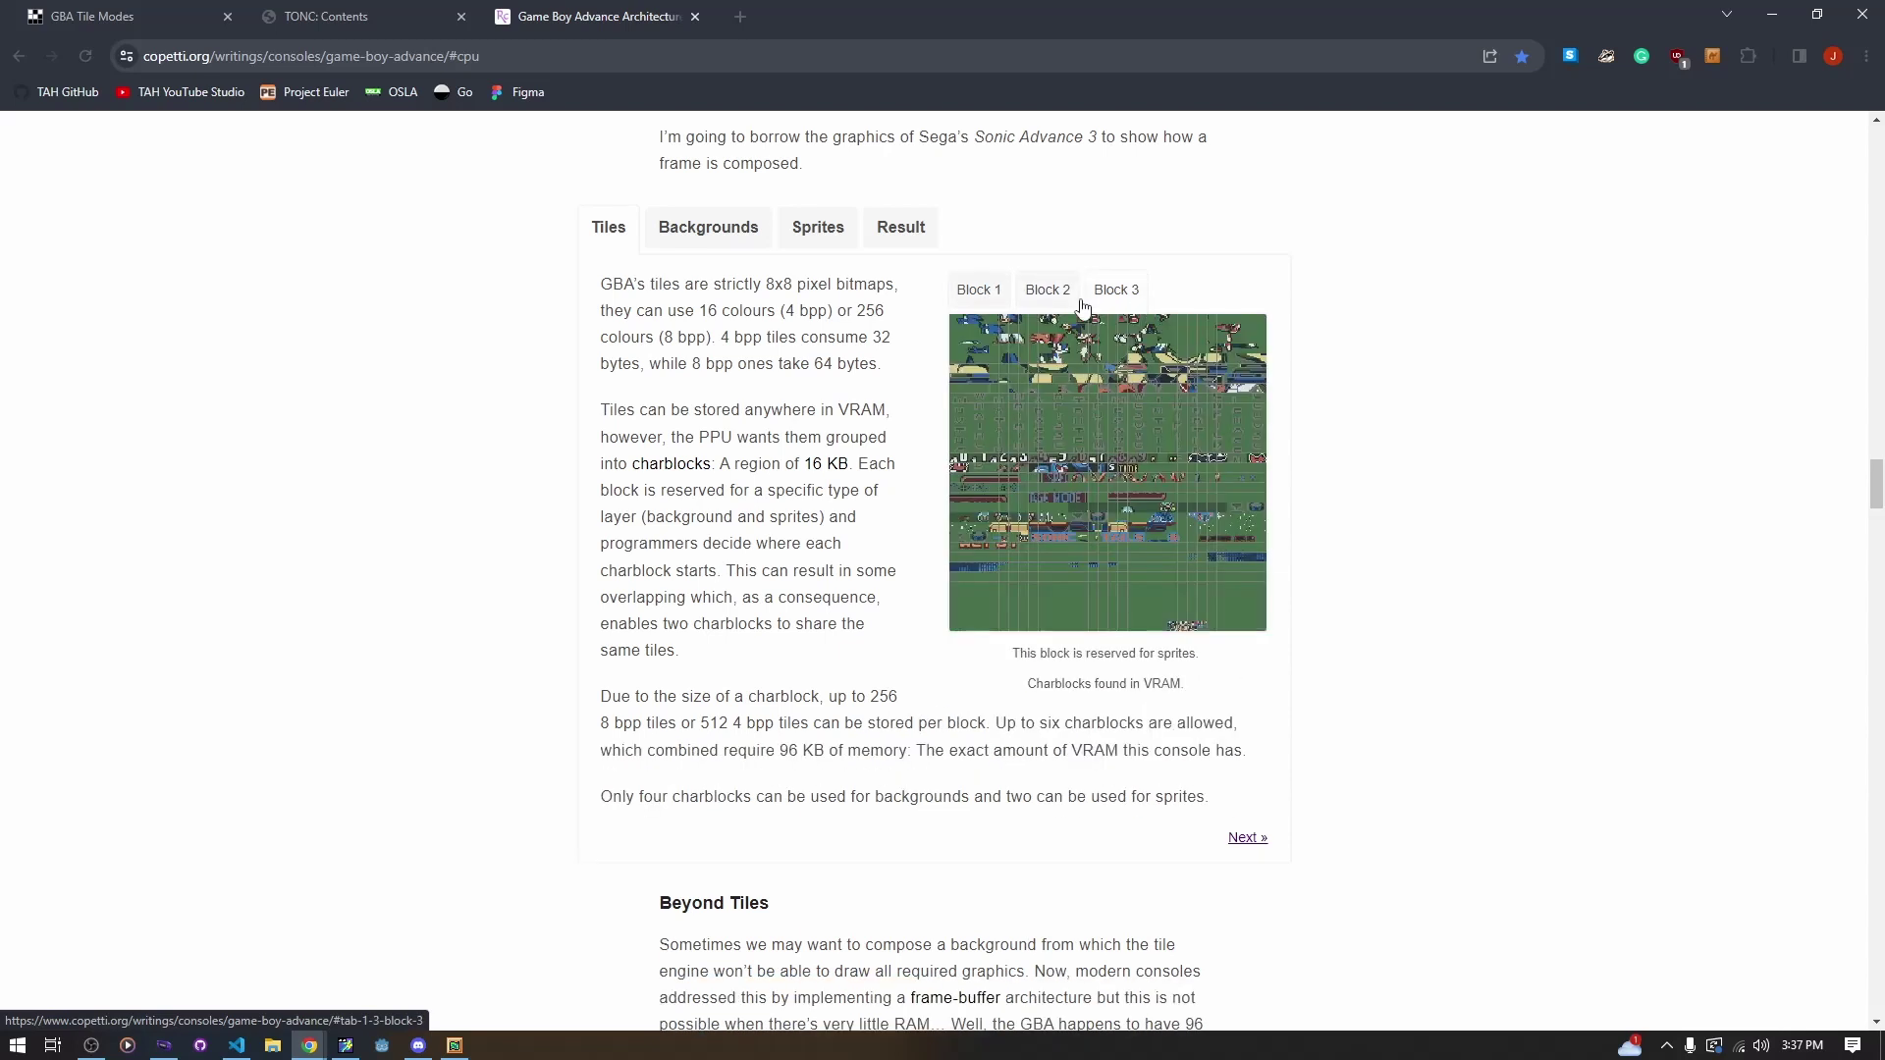
{"action": "left_click", "coordinate": [1115, 291]}
{"action": "left_click", "coordinate": [978, 290]}
{"action": "left_click", "coordinate": [1116, 304]}
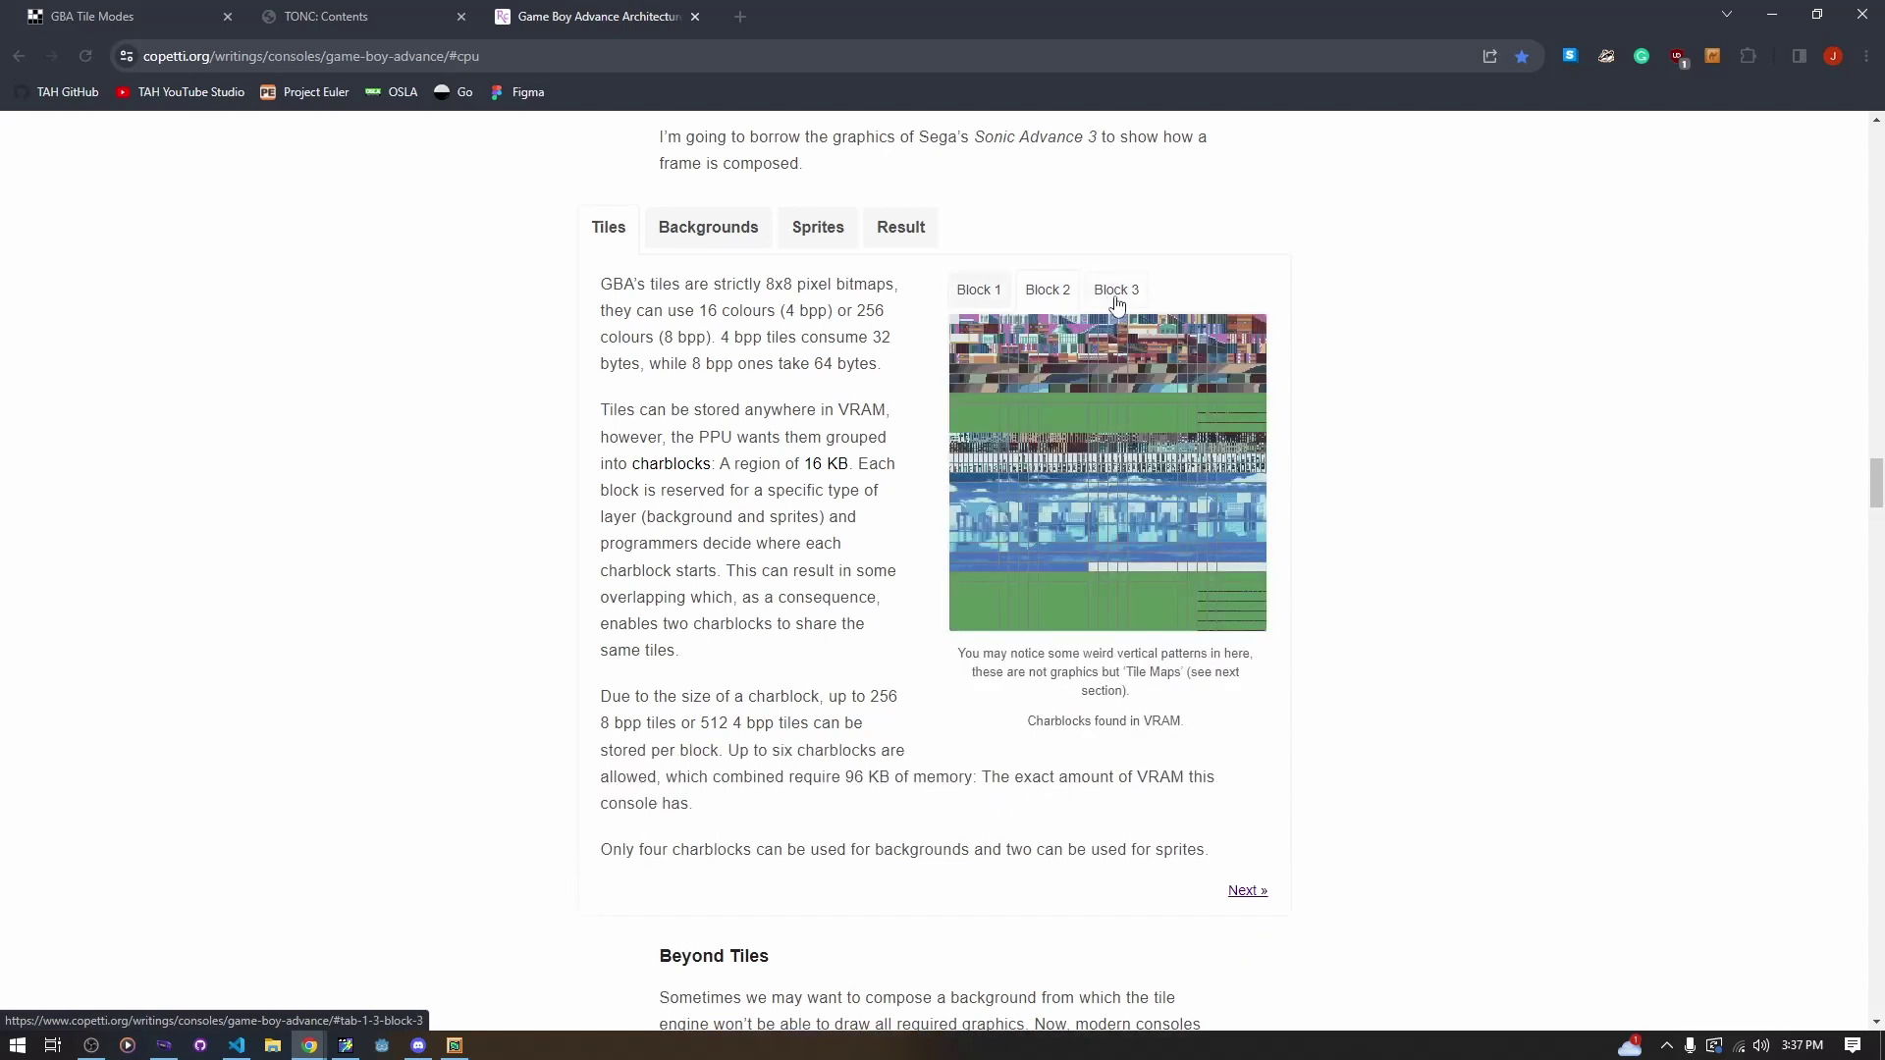
{"action": "left_click", "coordinate": [1047, 292]}
{"action": "left_click", "coordinate": [972, 292]}
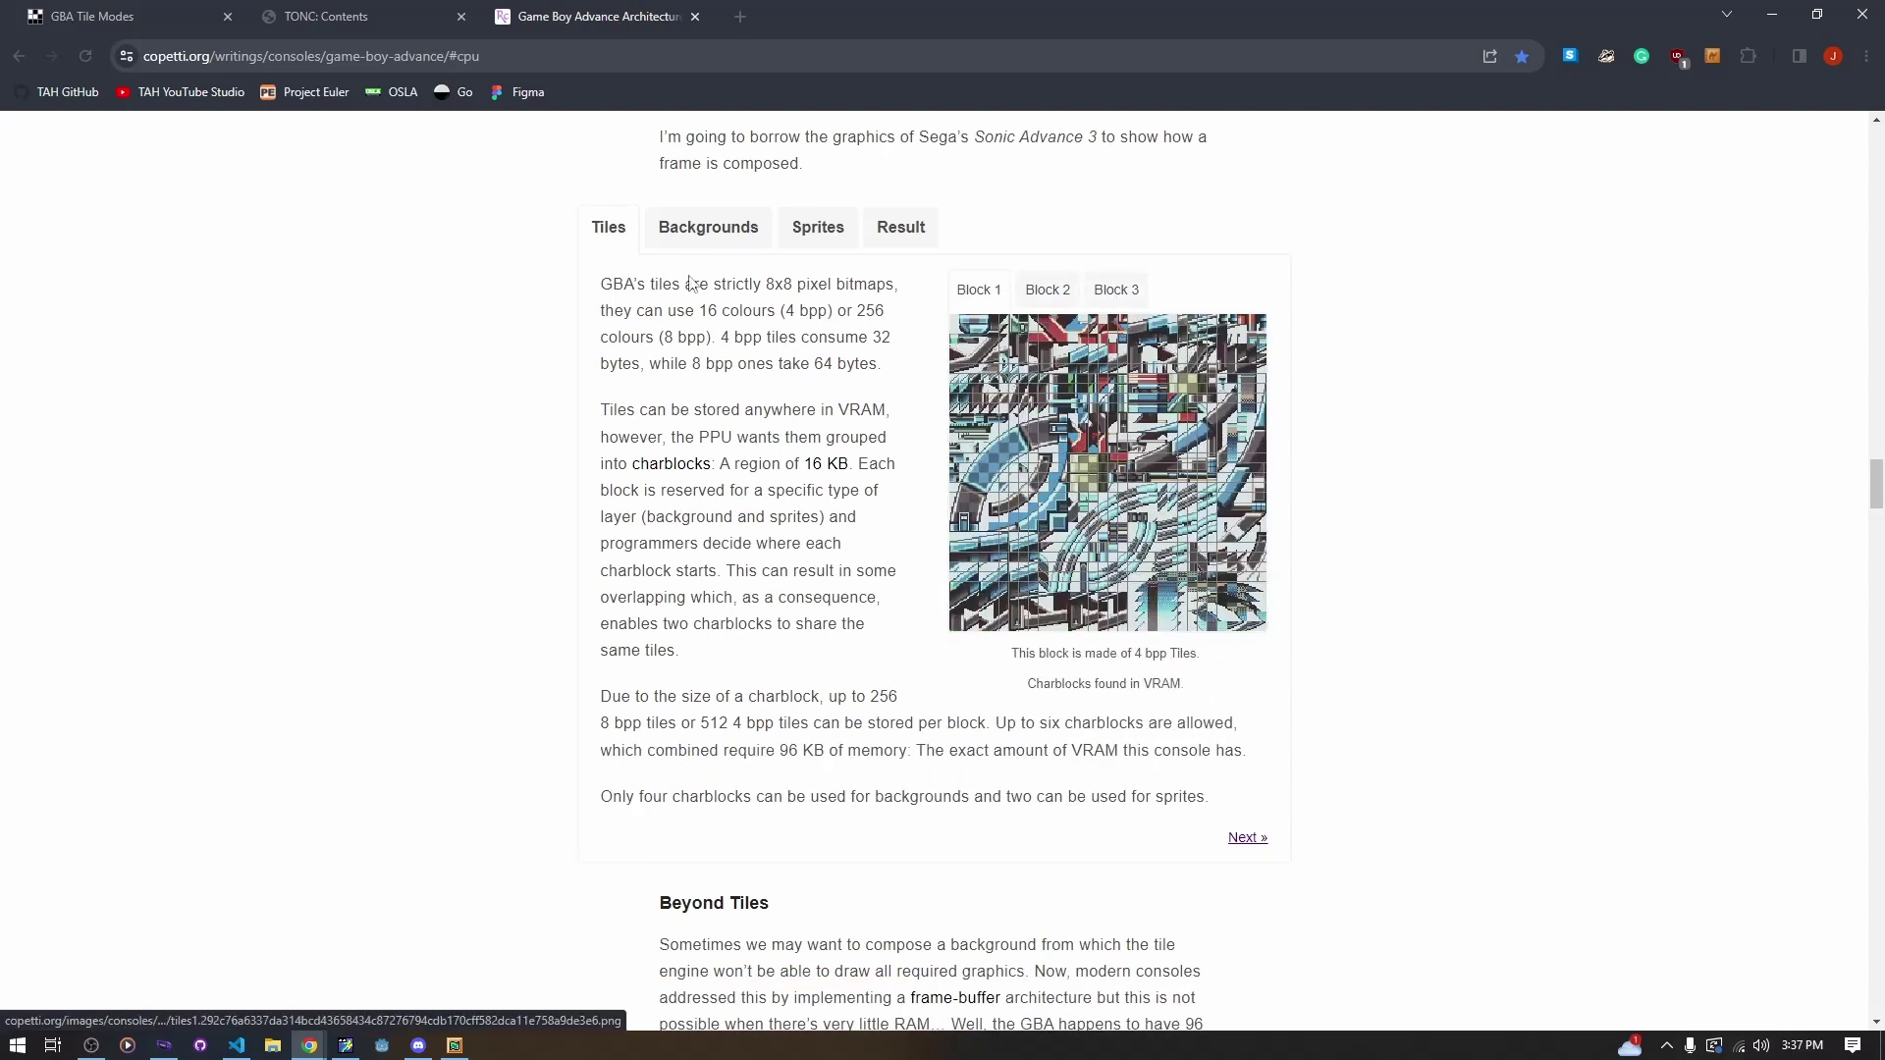
View the Backgrounds layers (Layer 2 water, Layer 0 city), the merged Result, then the Tiles panel again
{"action": "left_click", "coordinate": [712, 227]}
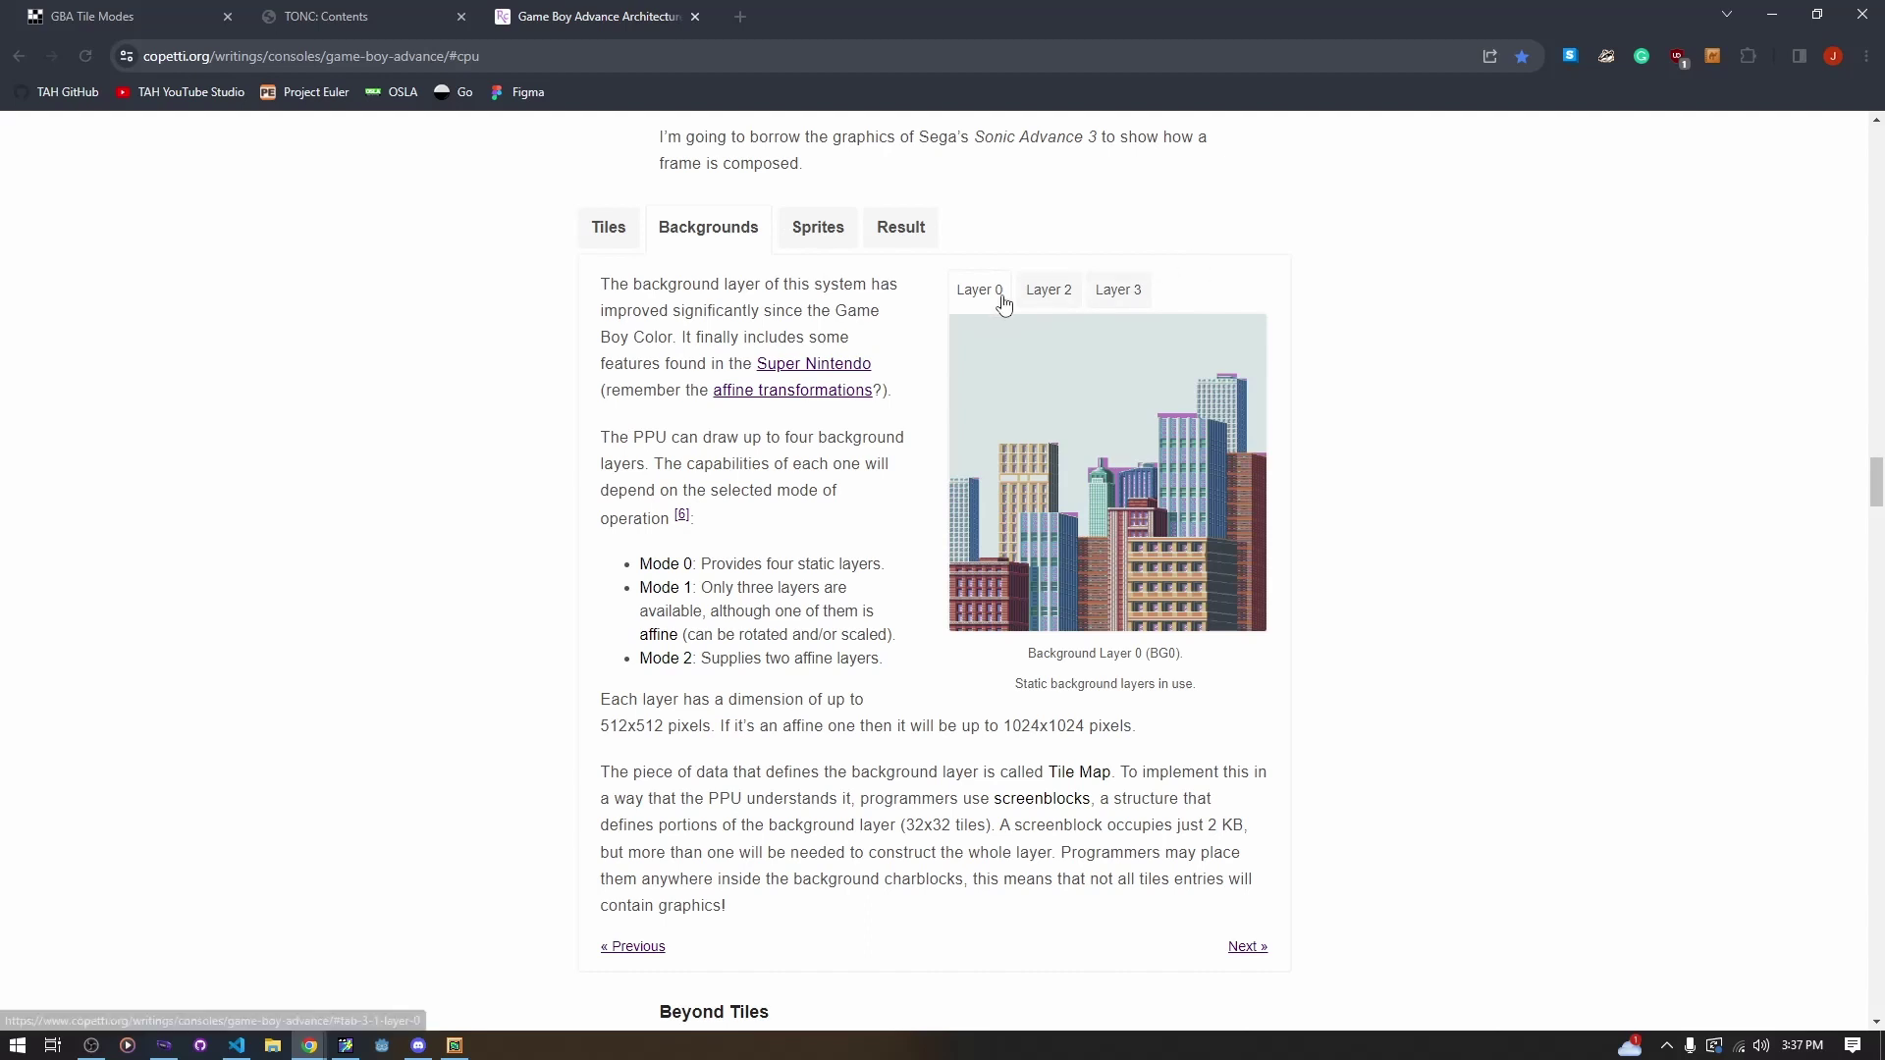
{"action": "left_click", "coordinate": [1049, 289]}
{"action": "left_click", "coordinate": [978, 289]}
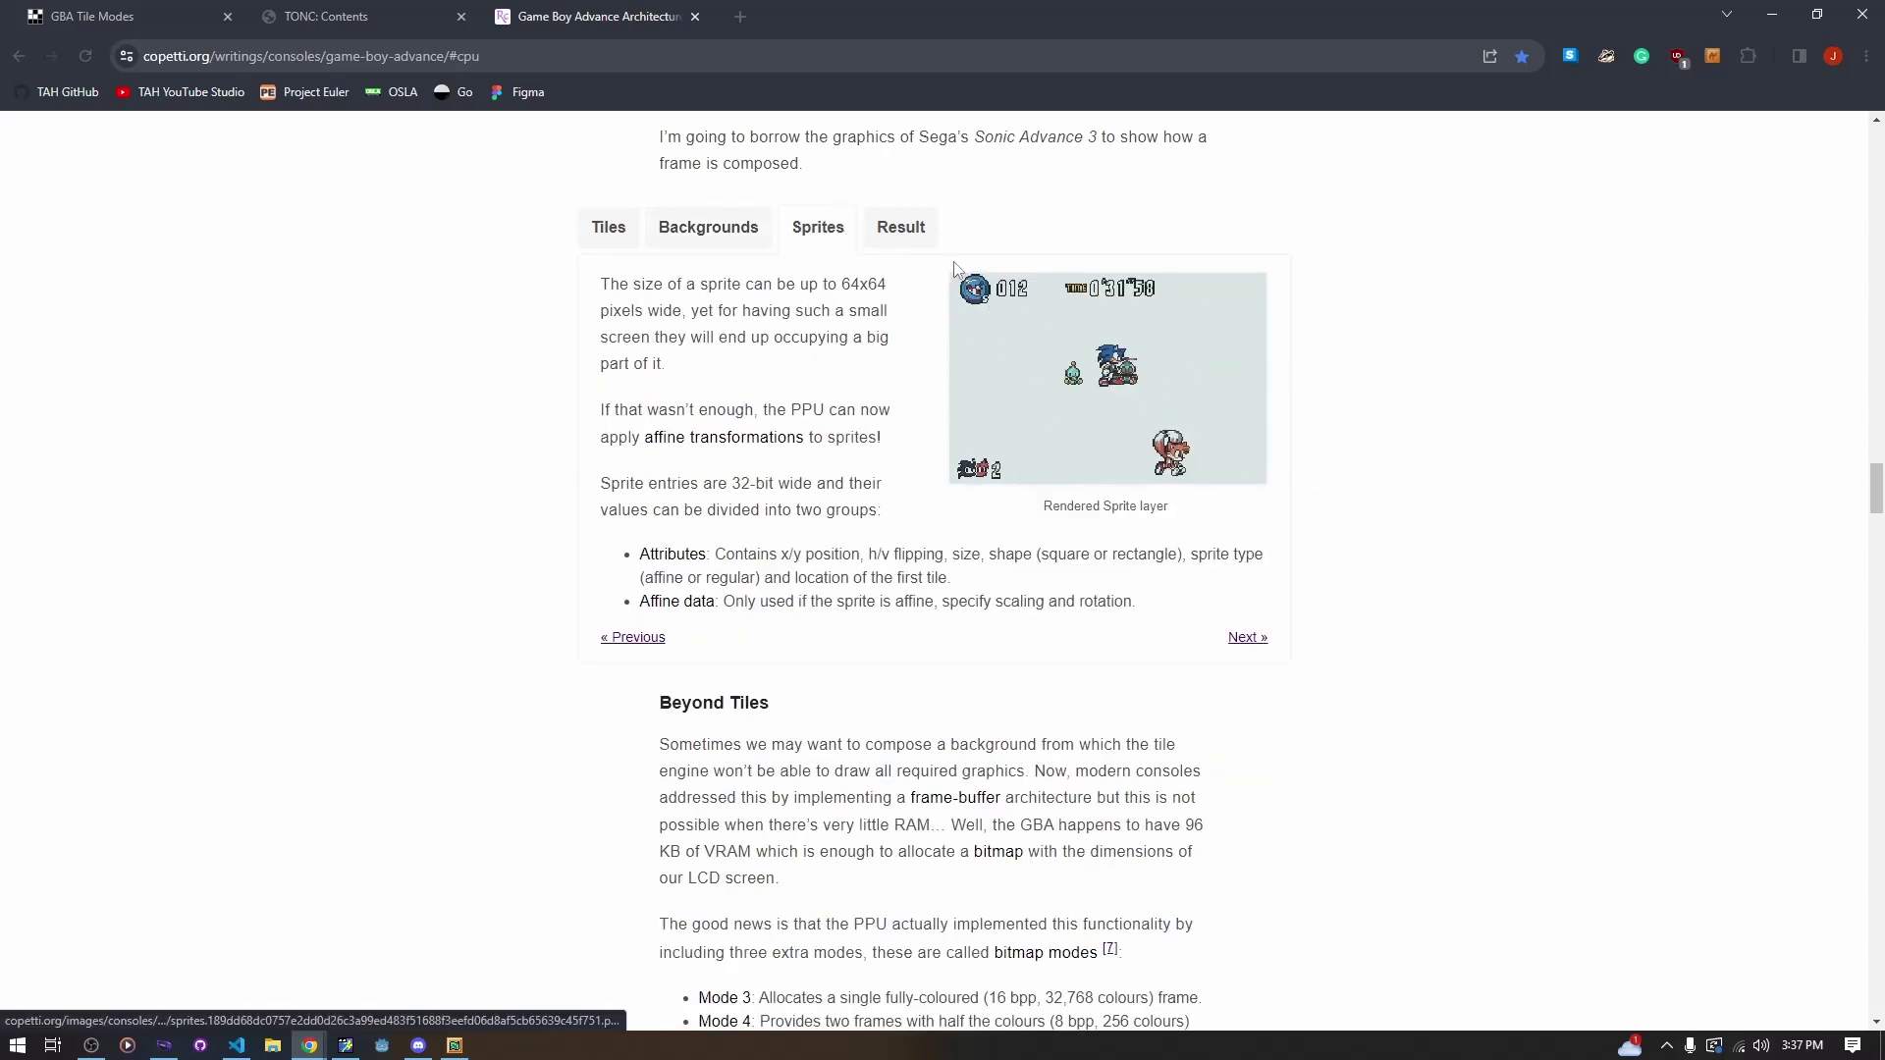
{"action": "left_click", "coordinate": [917, 224]}
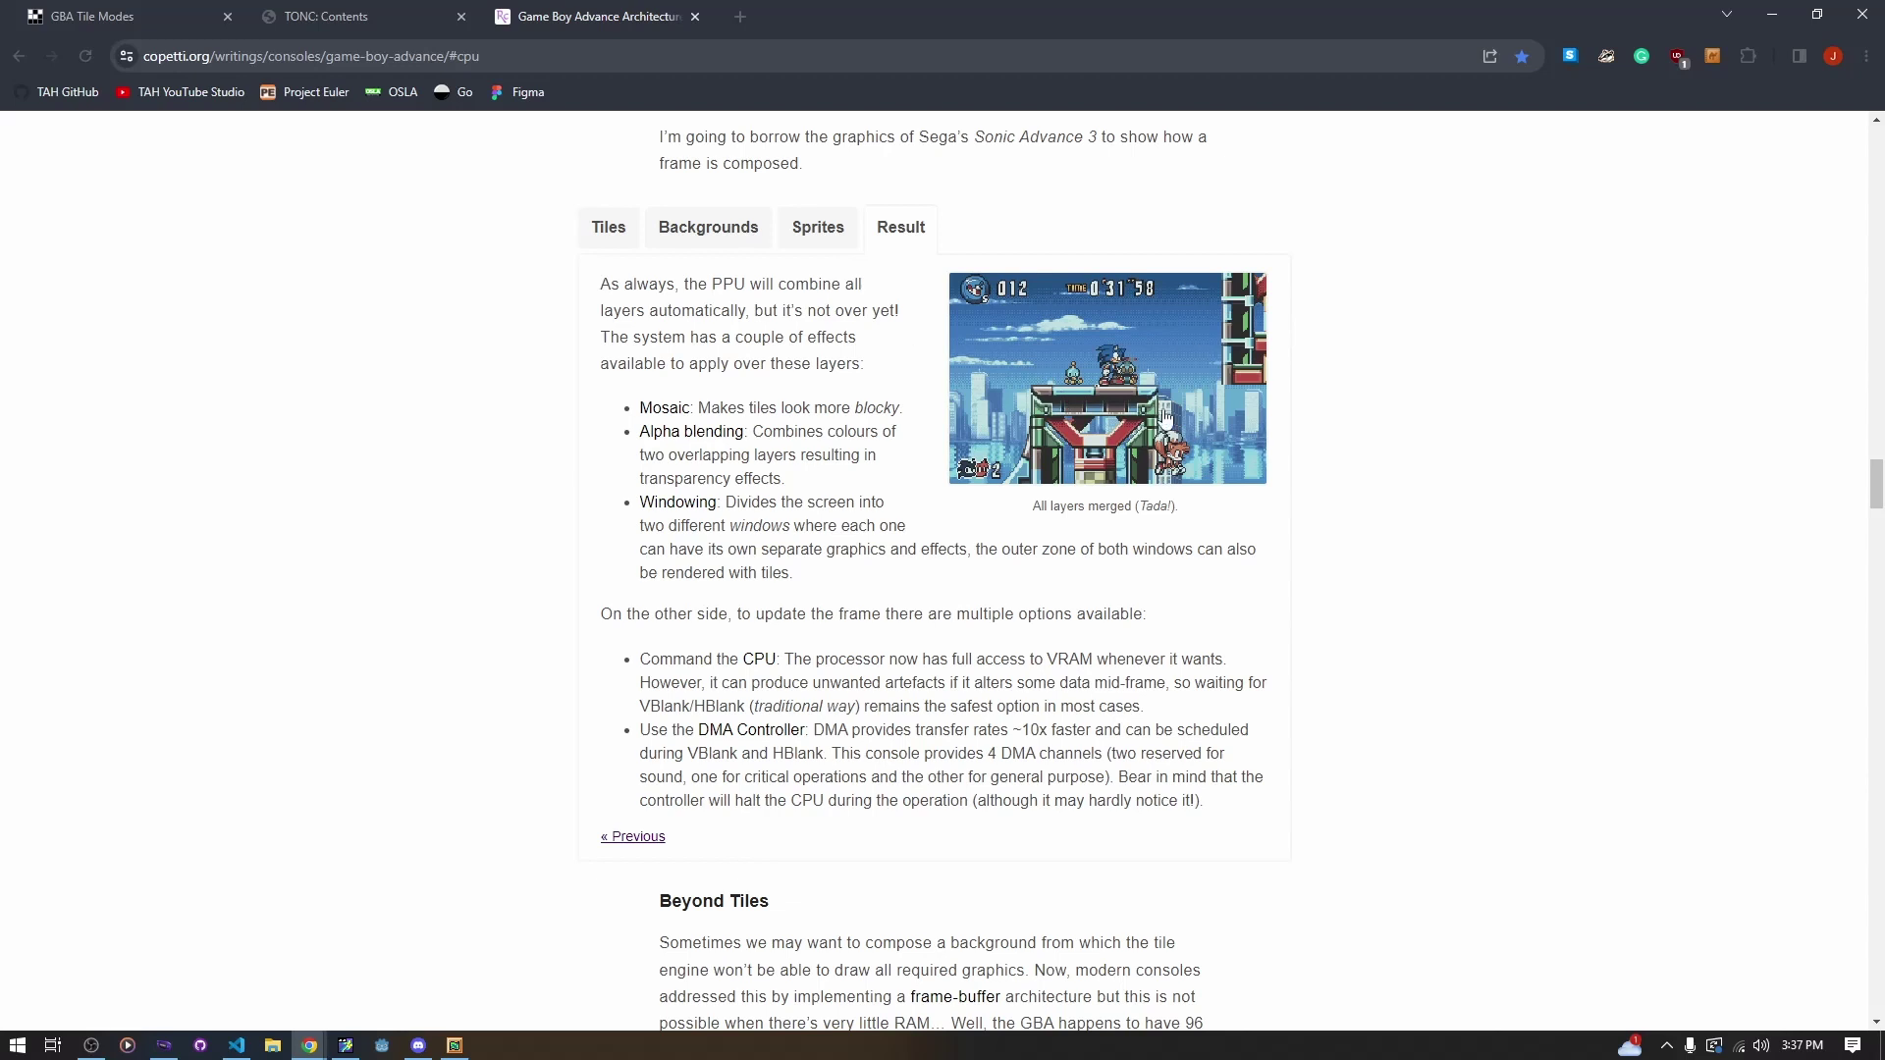
{"action": "scroll", "coordinate": [1123, 537], "scroll_direction": "down", "scroll_amount": 6}
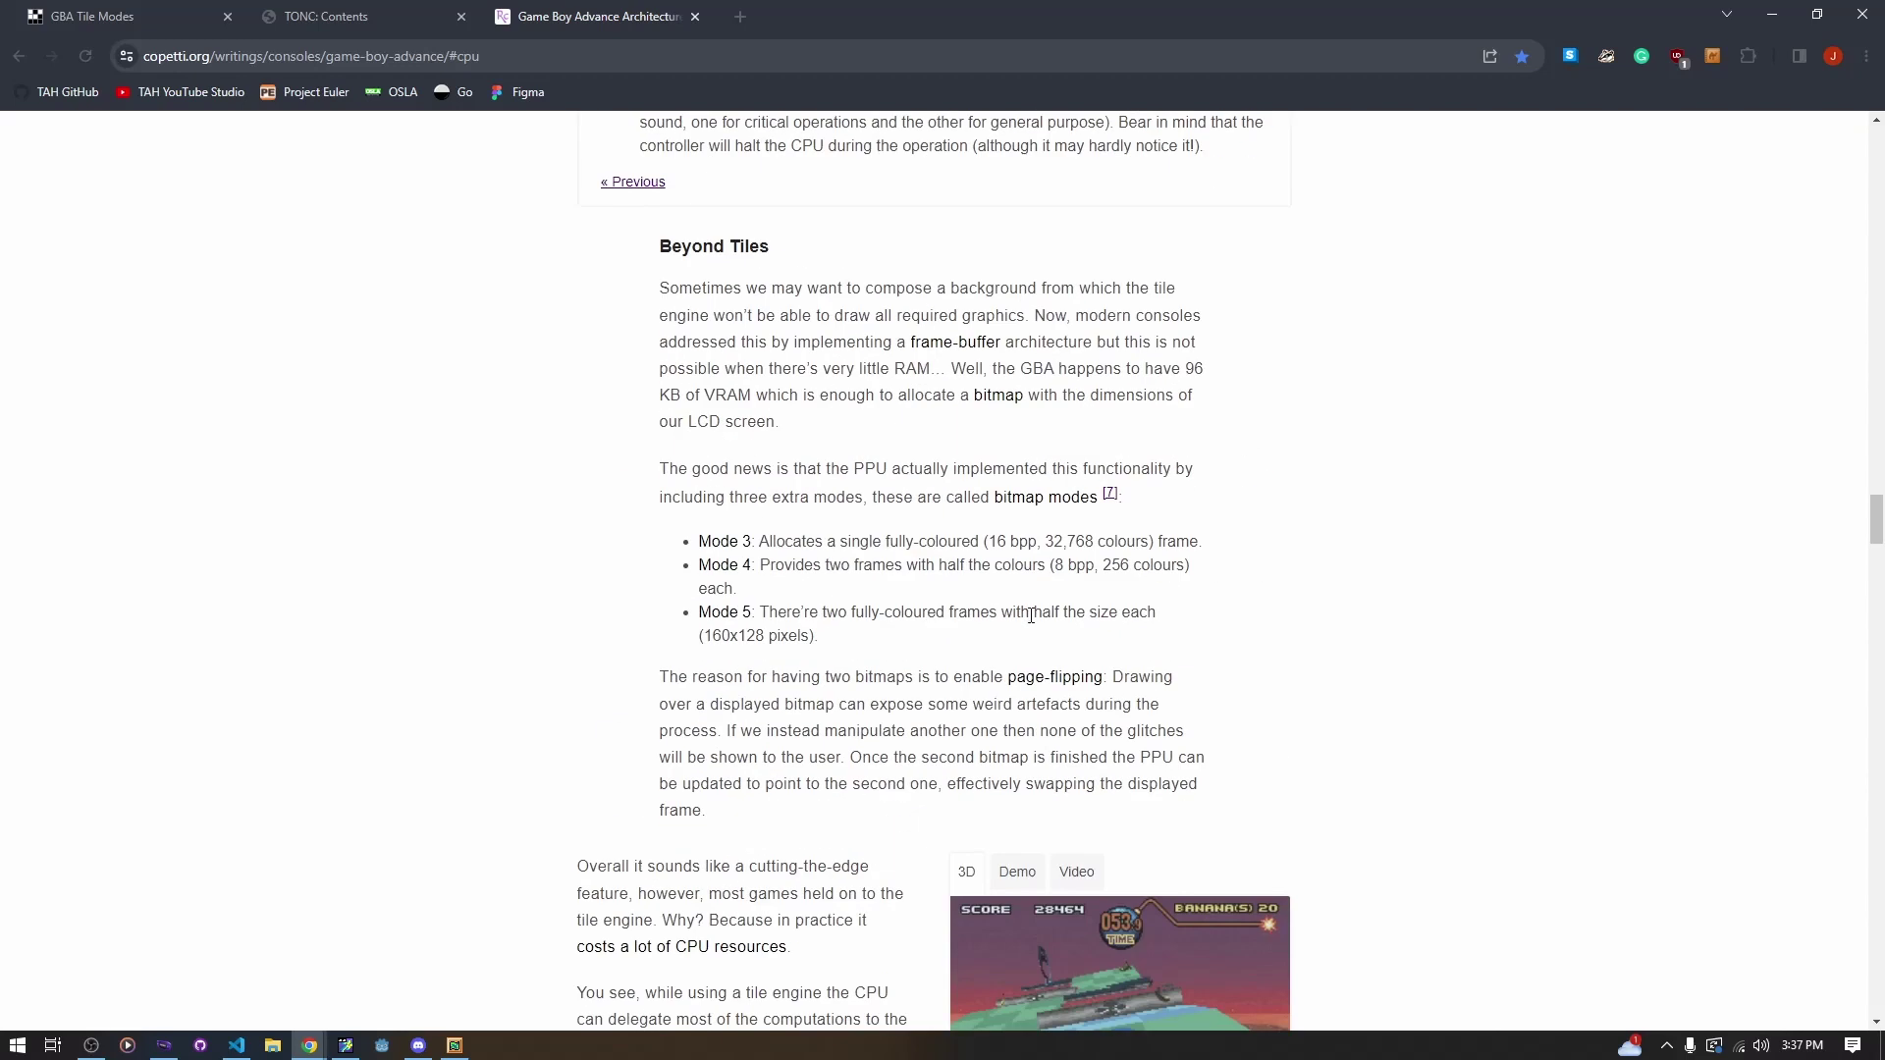
{"action": "scroll", "coordinate": [724, 409], "scroll_direction": "up", "scroll_amount": 8}
{"action": "scroll", "coordinate": [724, 409], "scroll_direction": "down", "scroll_amount": 2}
{"action": "left_click", "coordinate": [609, 556]}
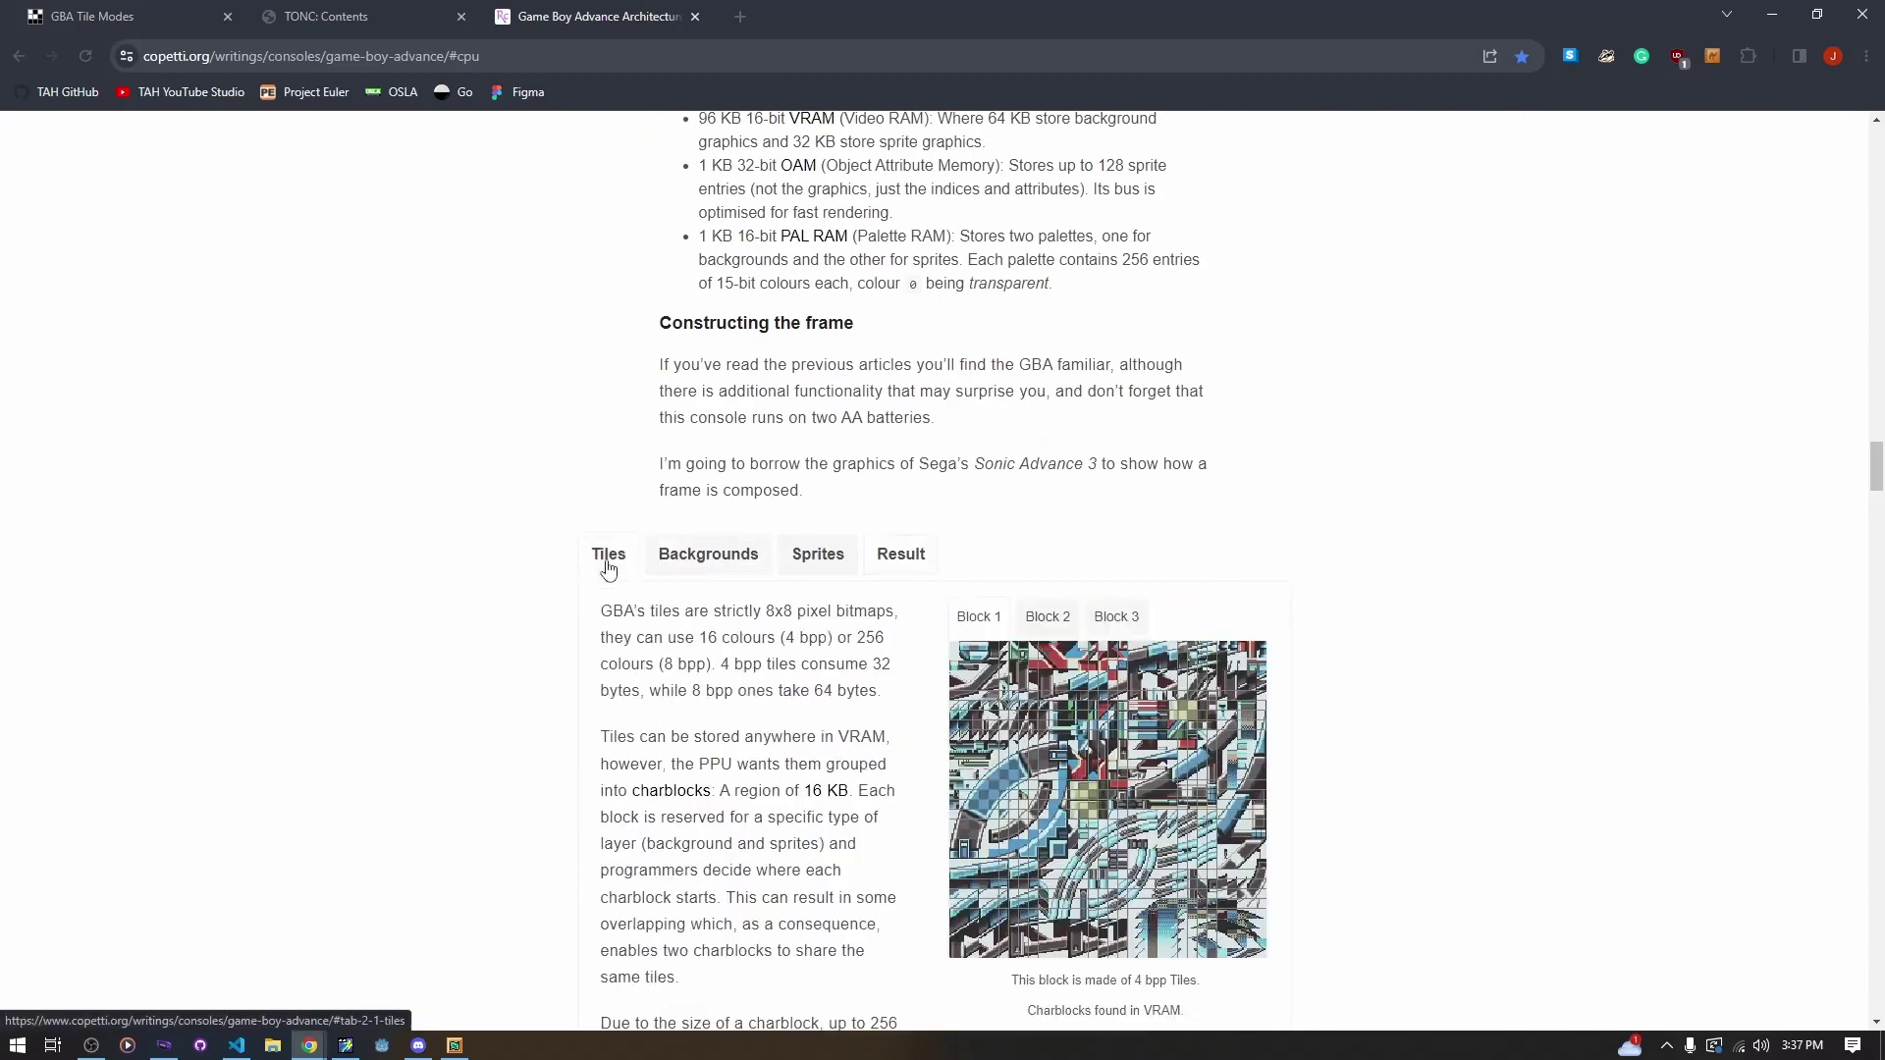
{"action": "scroll", "coordinate": [584, 614], "scroll_direction": "down", "scroll_amount": 3}
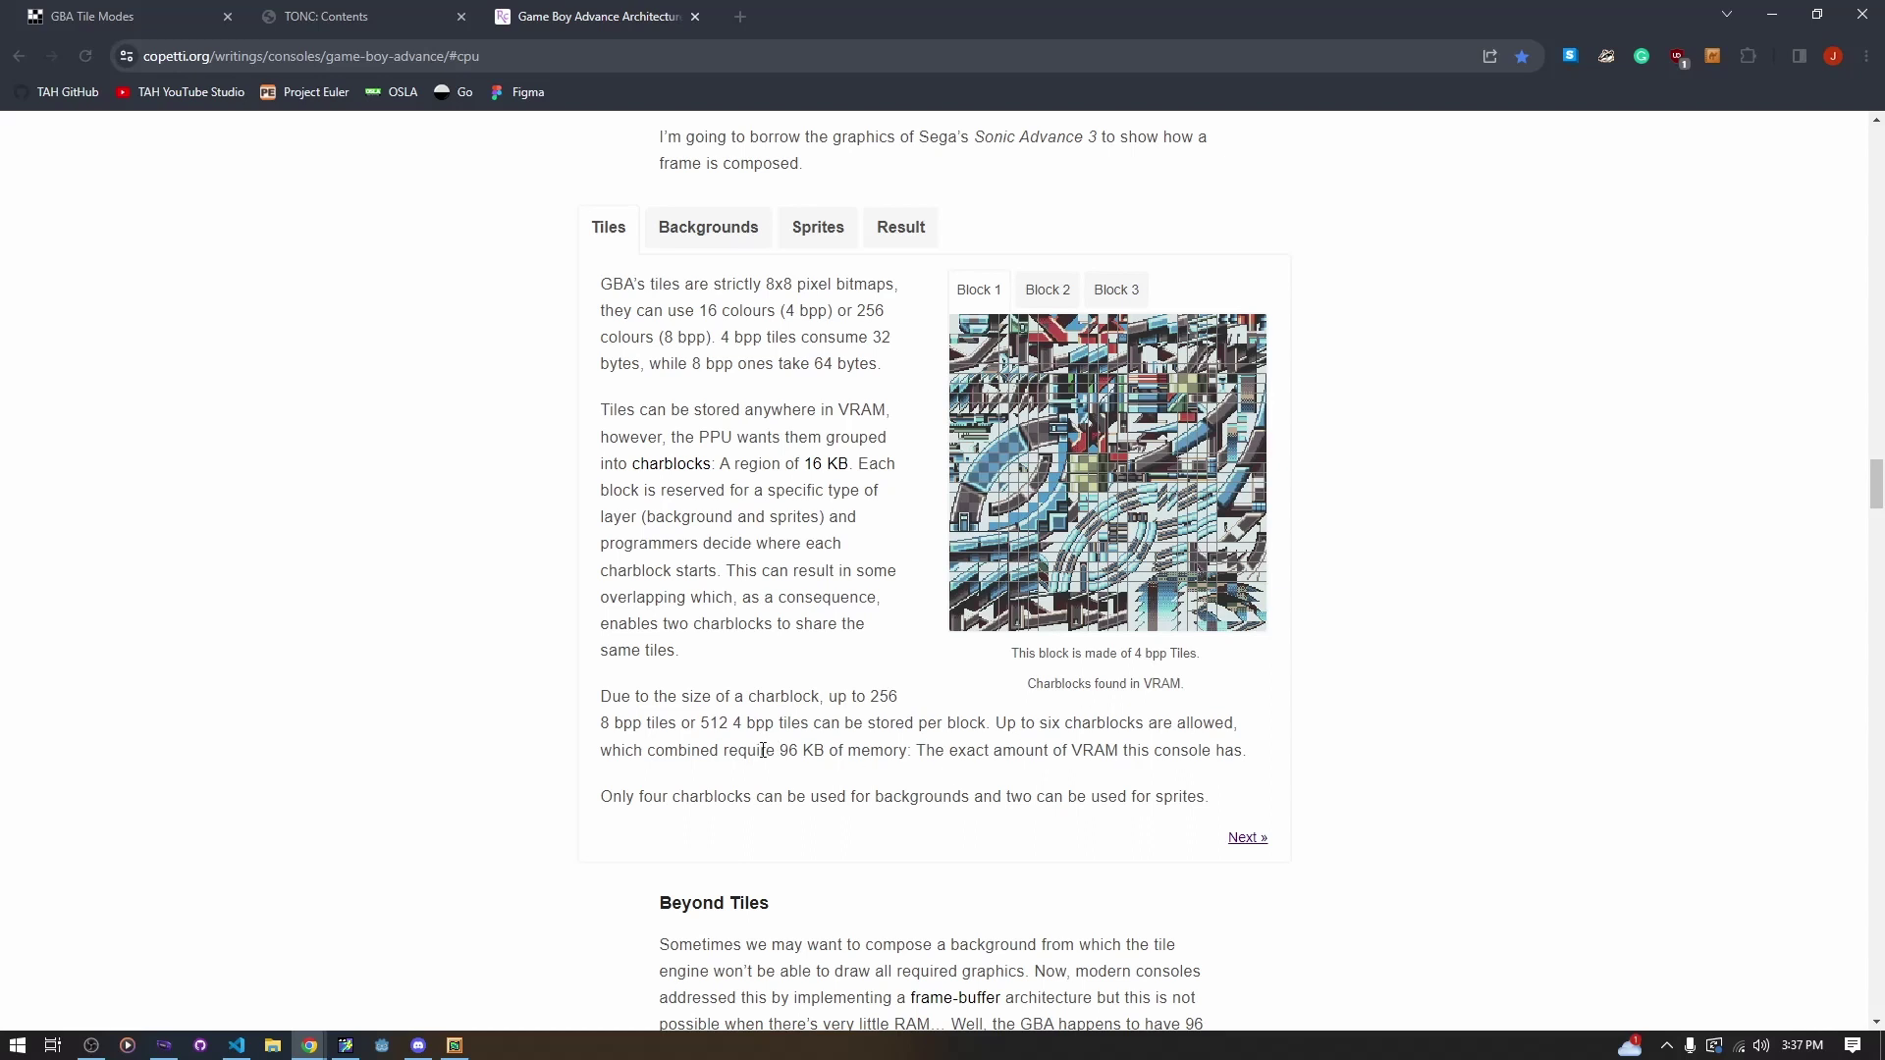
Move across the browser tabs to the GBA Tile Modes notes with the charblock and screenblock table
{"action": "left_click", "coordinate": [324, 16]}
{"action": "left_click", "coordinate": [589, 16]}
{"action": "left_click", "coordinate": [93, 16]}
{"action": "scroll", "coordinate": [543, 633], "scroll_direction": "down", "scroll_amount": 2}
{"action": "scroll", "coordinate": [597, 631], "scroll_direction": "up", "scroll_amount": 3}
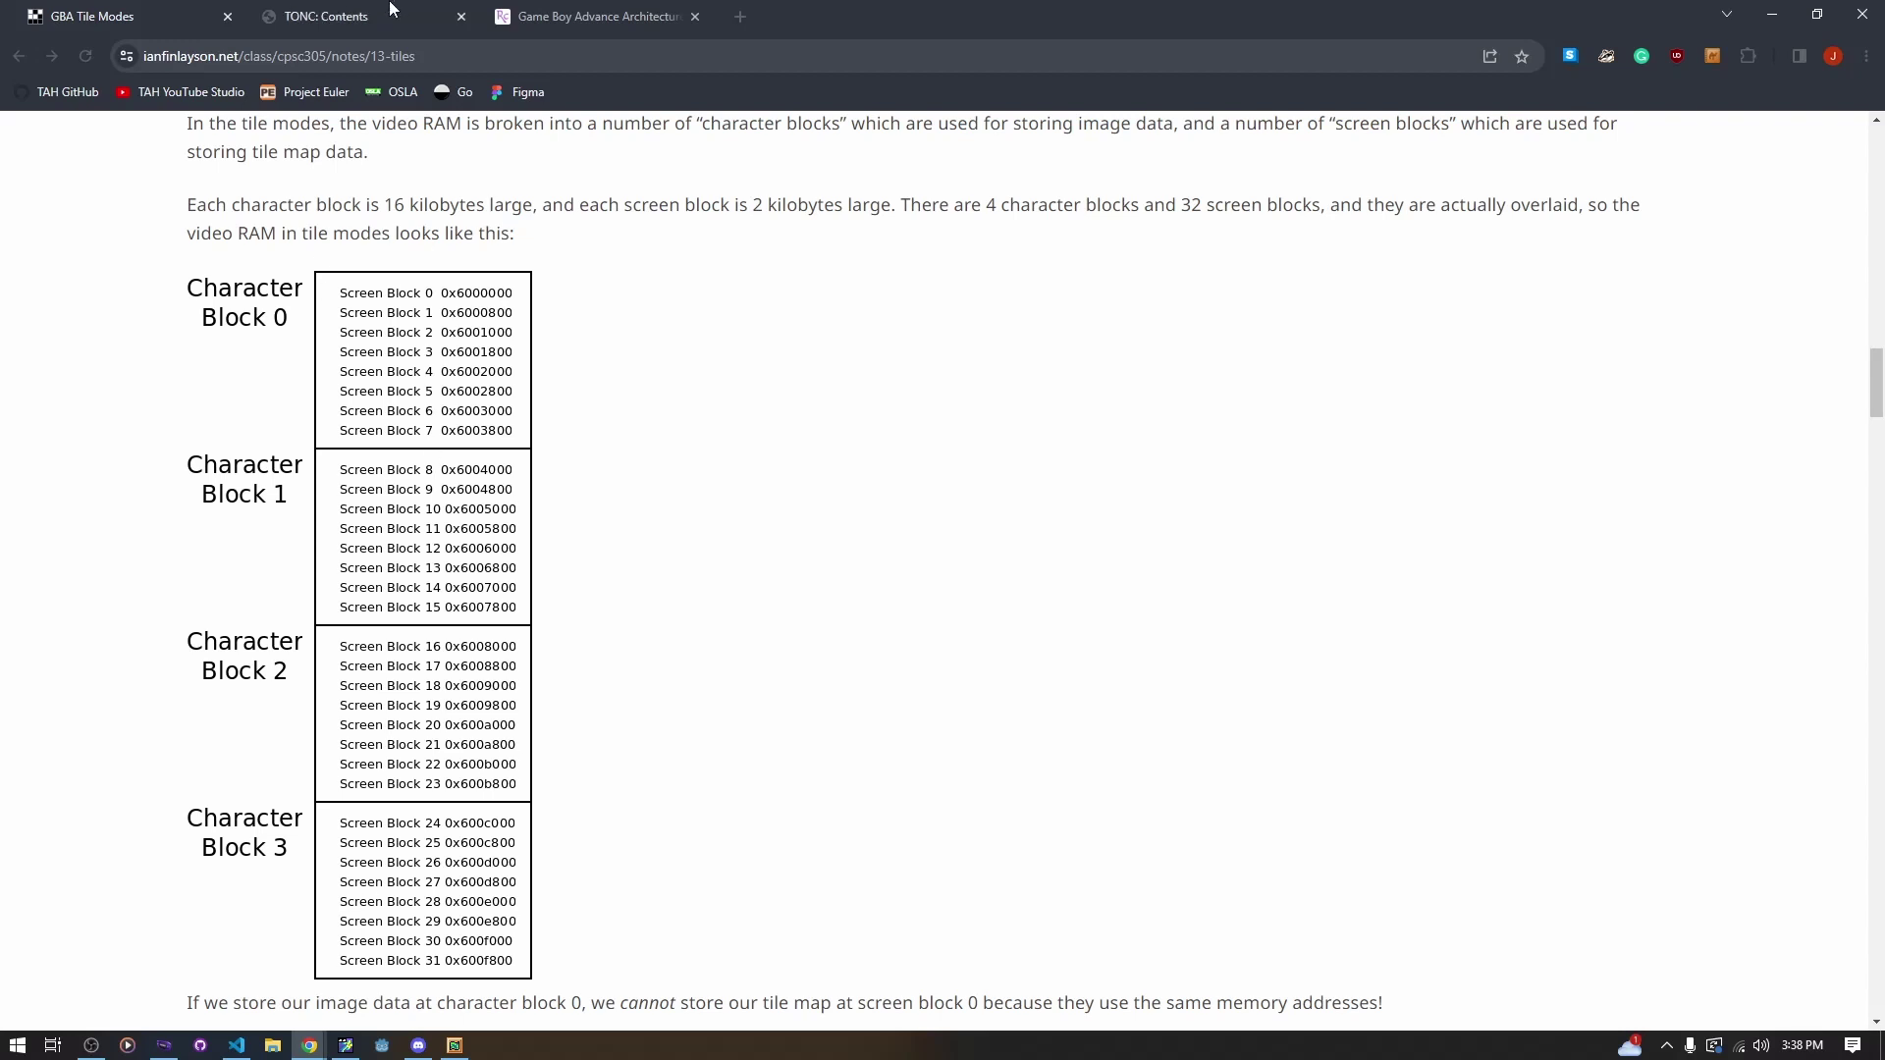
Return to the Game Boy Advance Architecture article and scroll through its Tiles section
{"action": "left_click", "coordinate": [589, 16]}
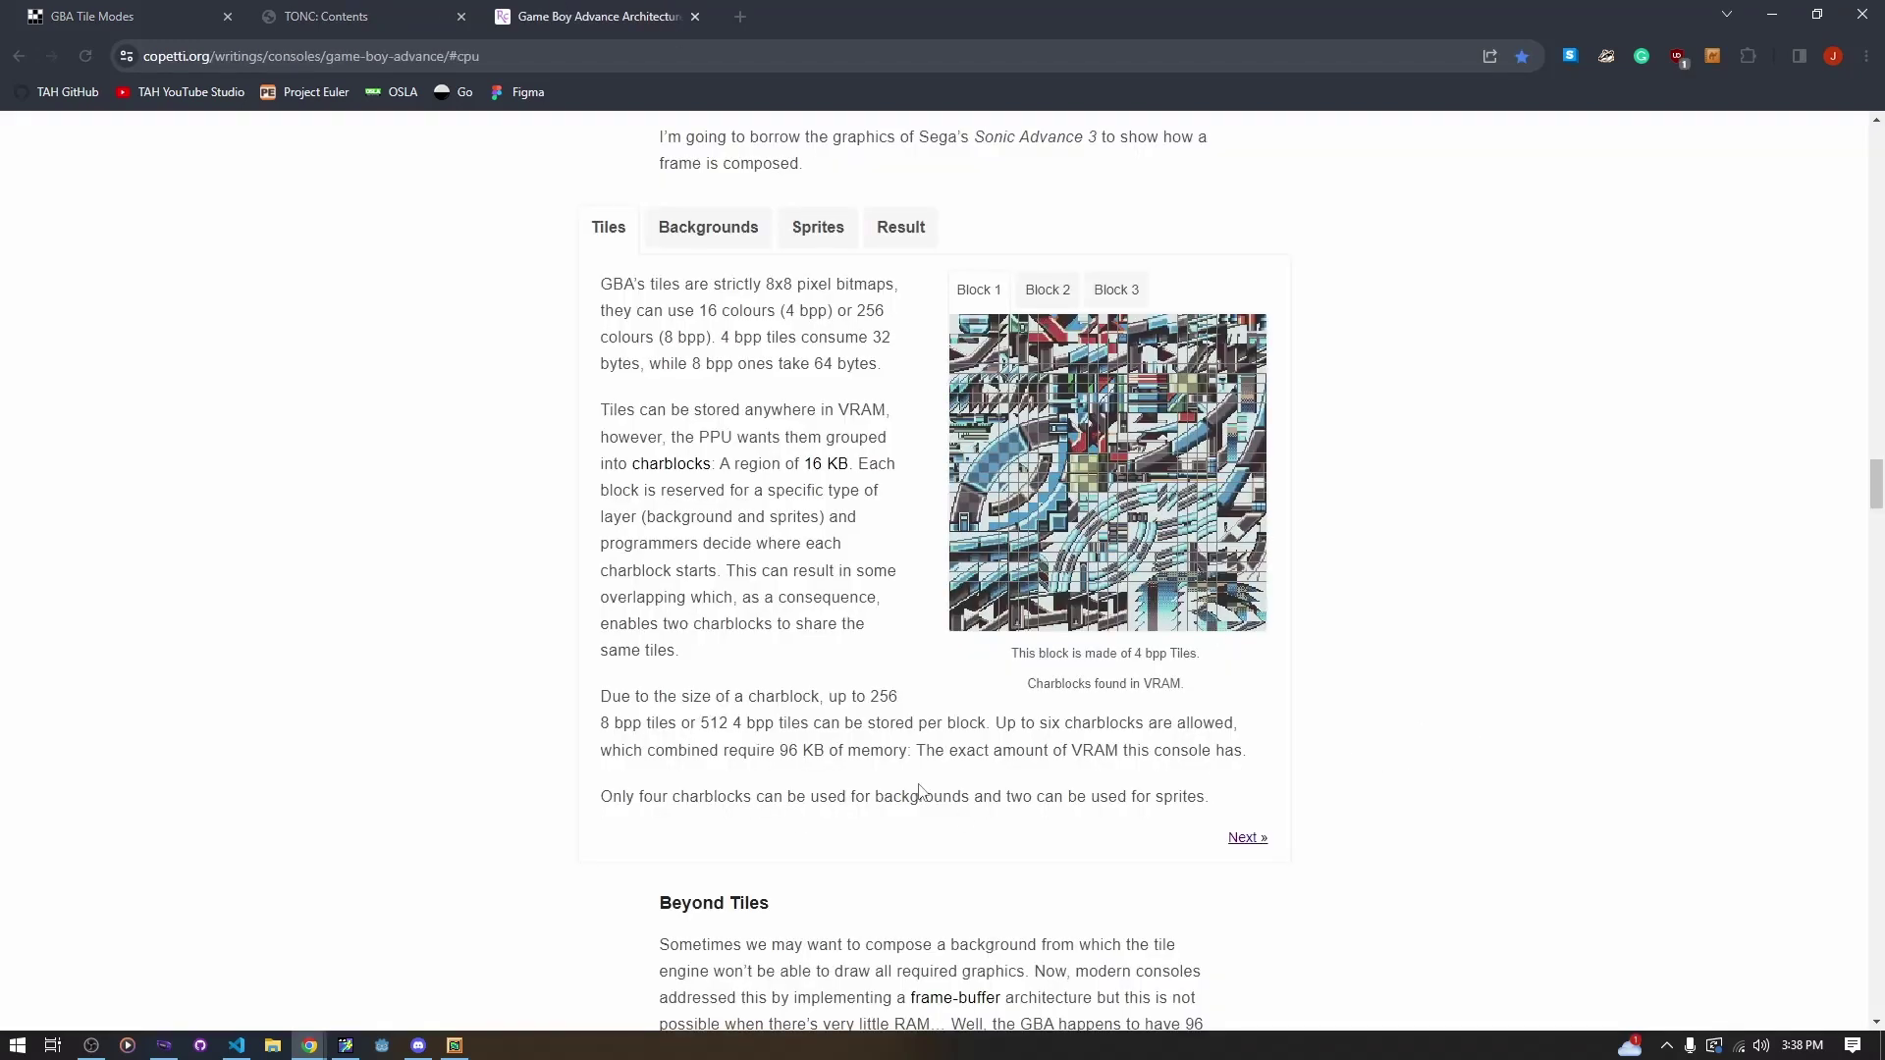
{"action": "scroll", "coordinate": [947, 588], "scroll_direction": "up", "scroll_amount": 6}
{"action": "scroll", "coordinate": [947, 587], "scroll_direction": "down", "scroll_amount": 9}
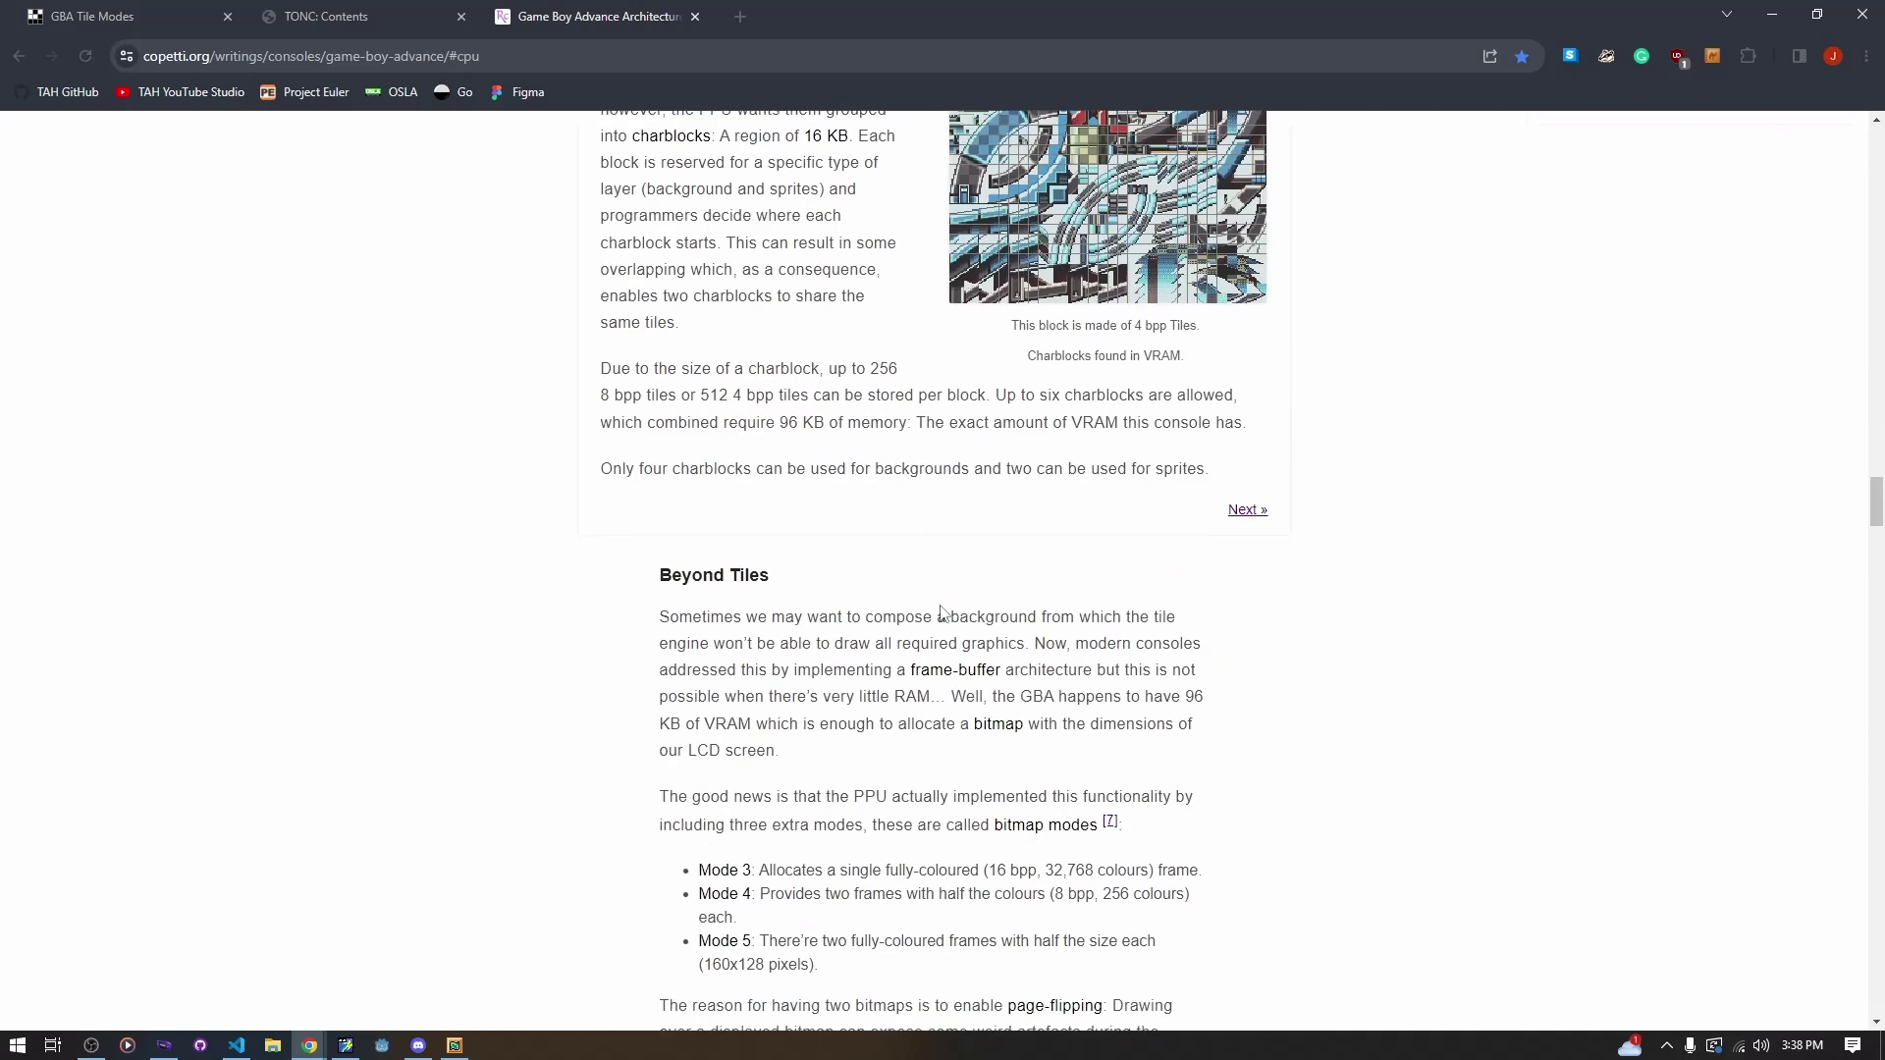
{"action": "scroll", "coordinate": [945, 633], "scroll_direction": "up", "scroll_amount": 3}
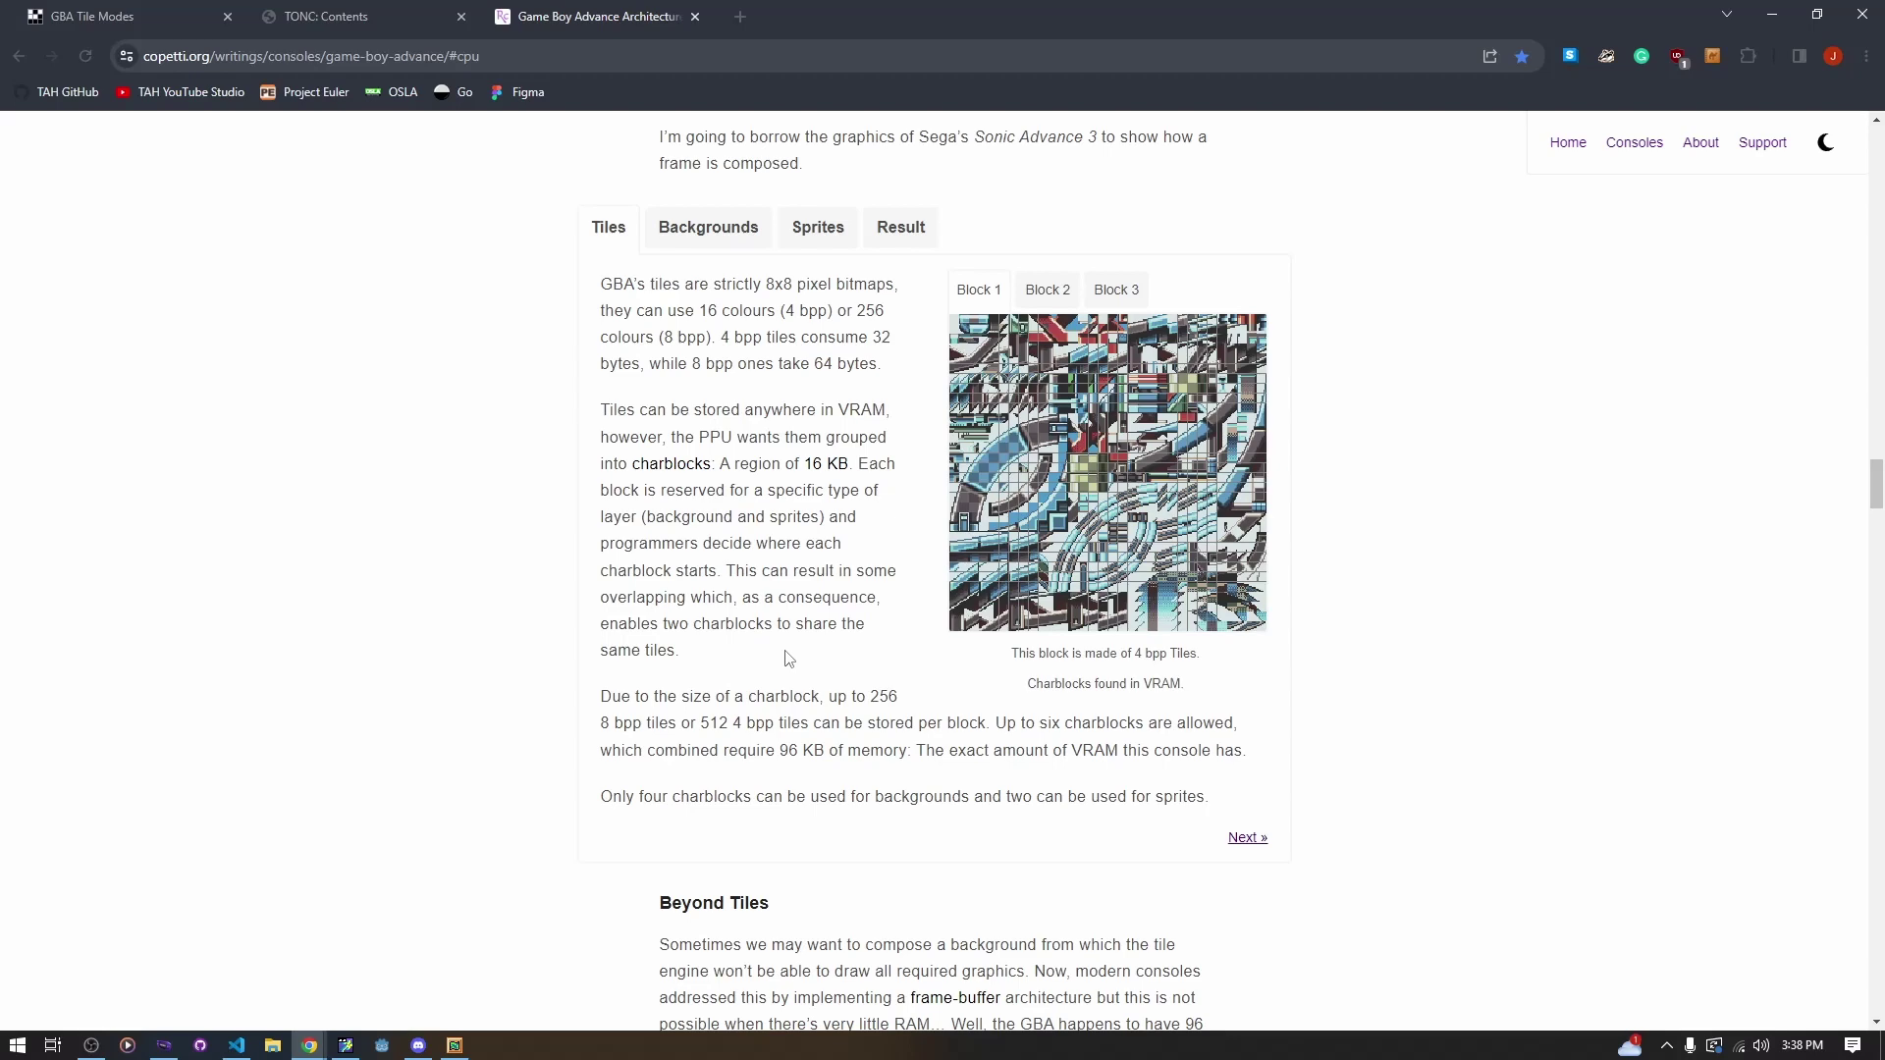
{"action": "scroll", "coordinate": [788, 659], "scroll_direction": "up", "scroll_amount": 20}
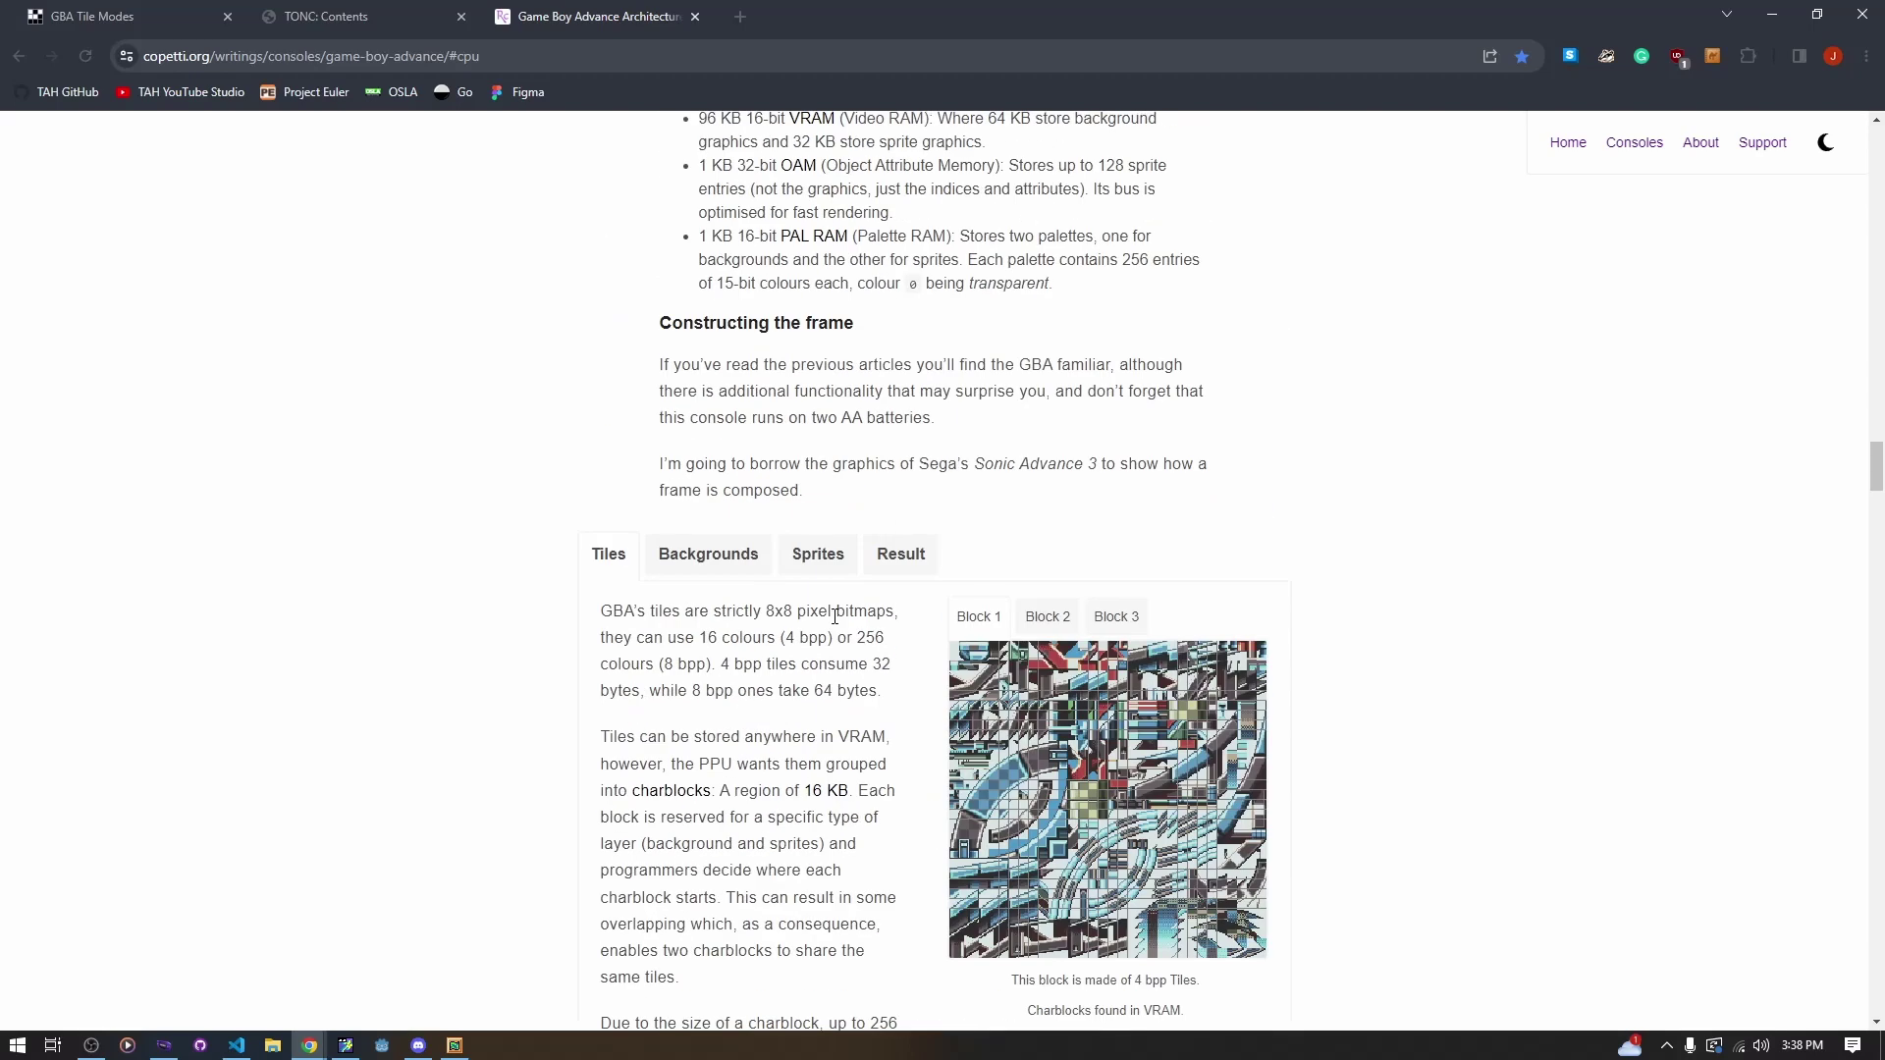
{"action": "scroll", "coordinate": [1027, 573], "scroll_direction": "up", "scroll_amount": 5}
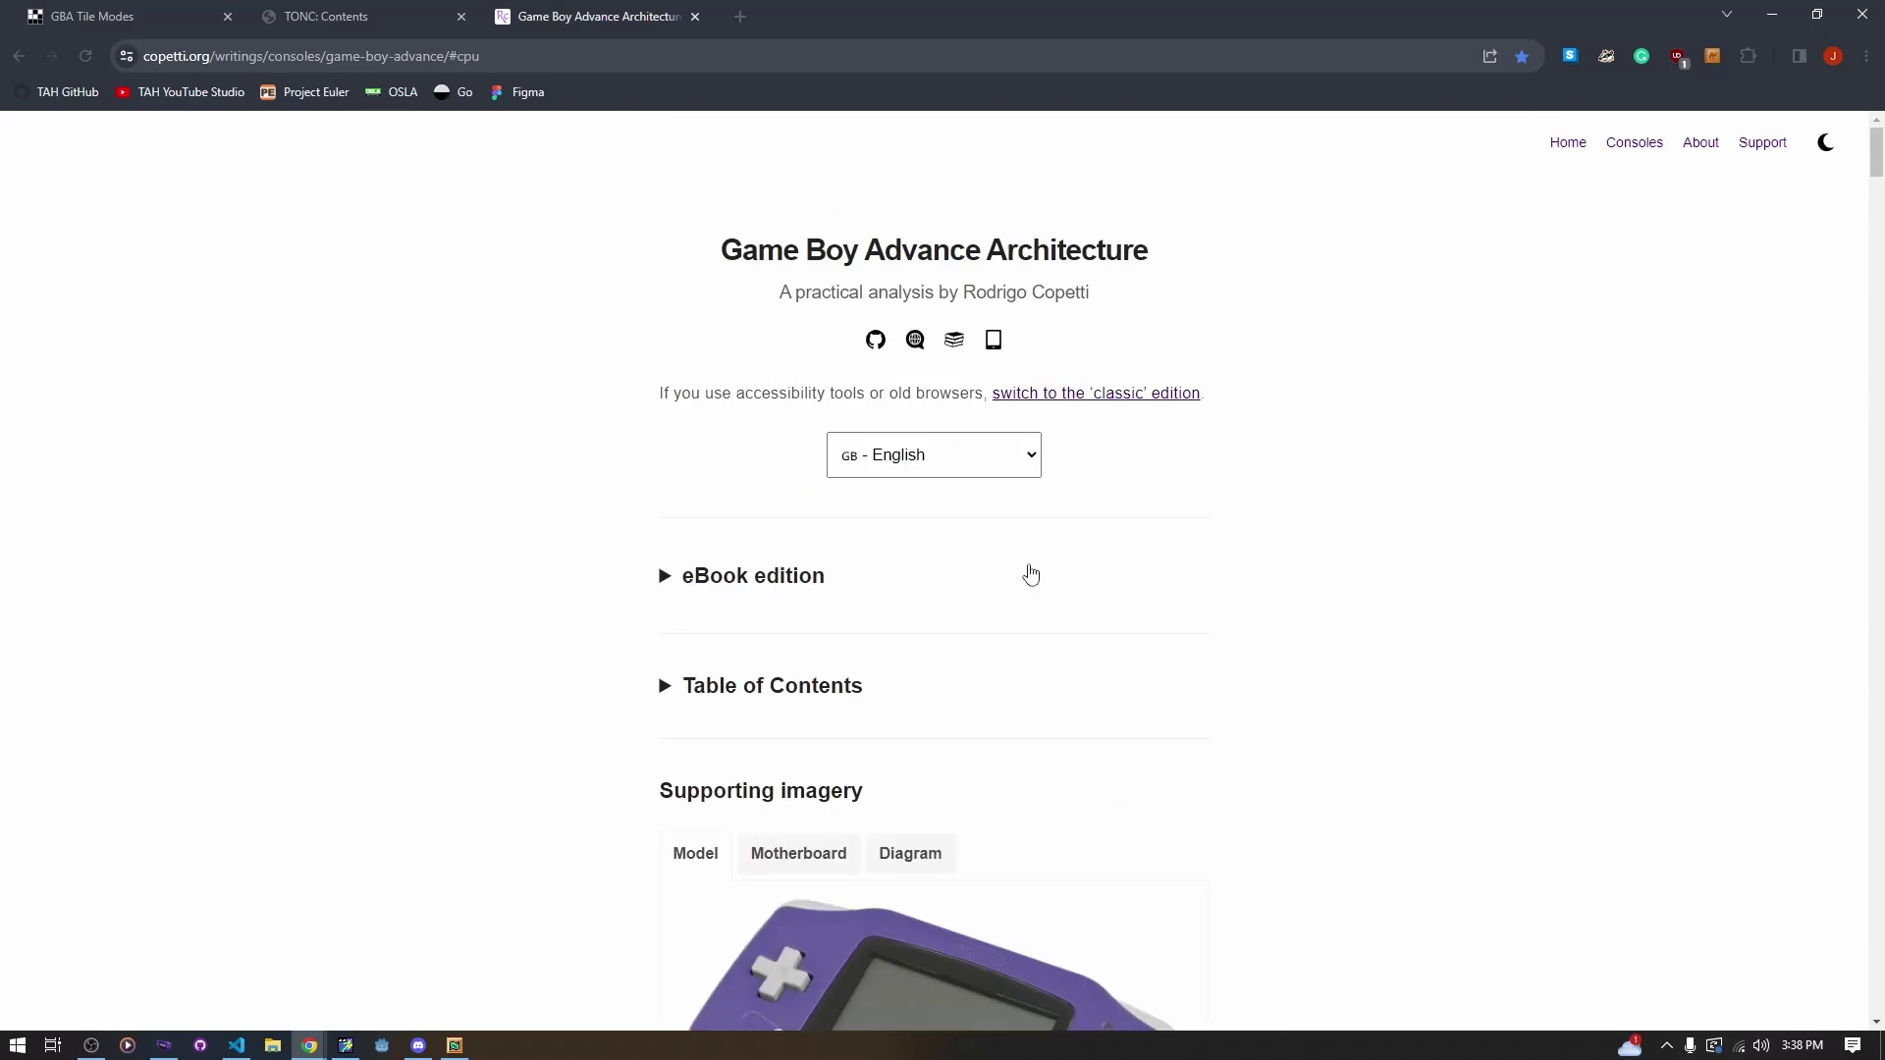
{"action": "scroll", "coordinate": [1221, 593], "scroll_direction": "down", "scroll_amount": 20}
{"action": "scroll", "coordinate": [1082, 650], "scroll_direction": "down", "scroll_amount": 20}
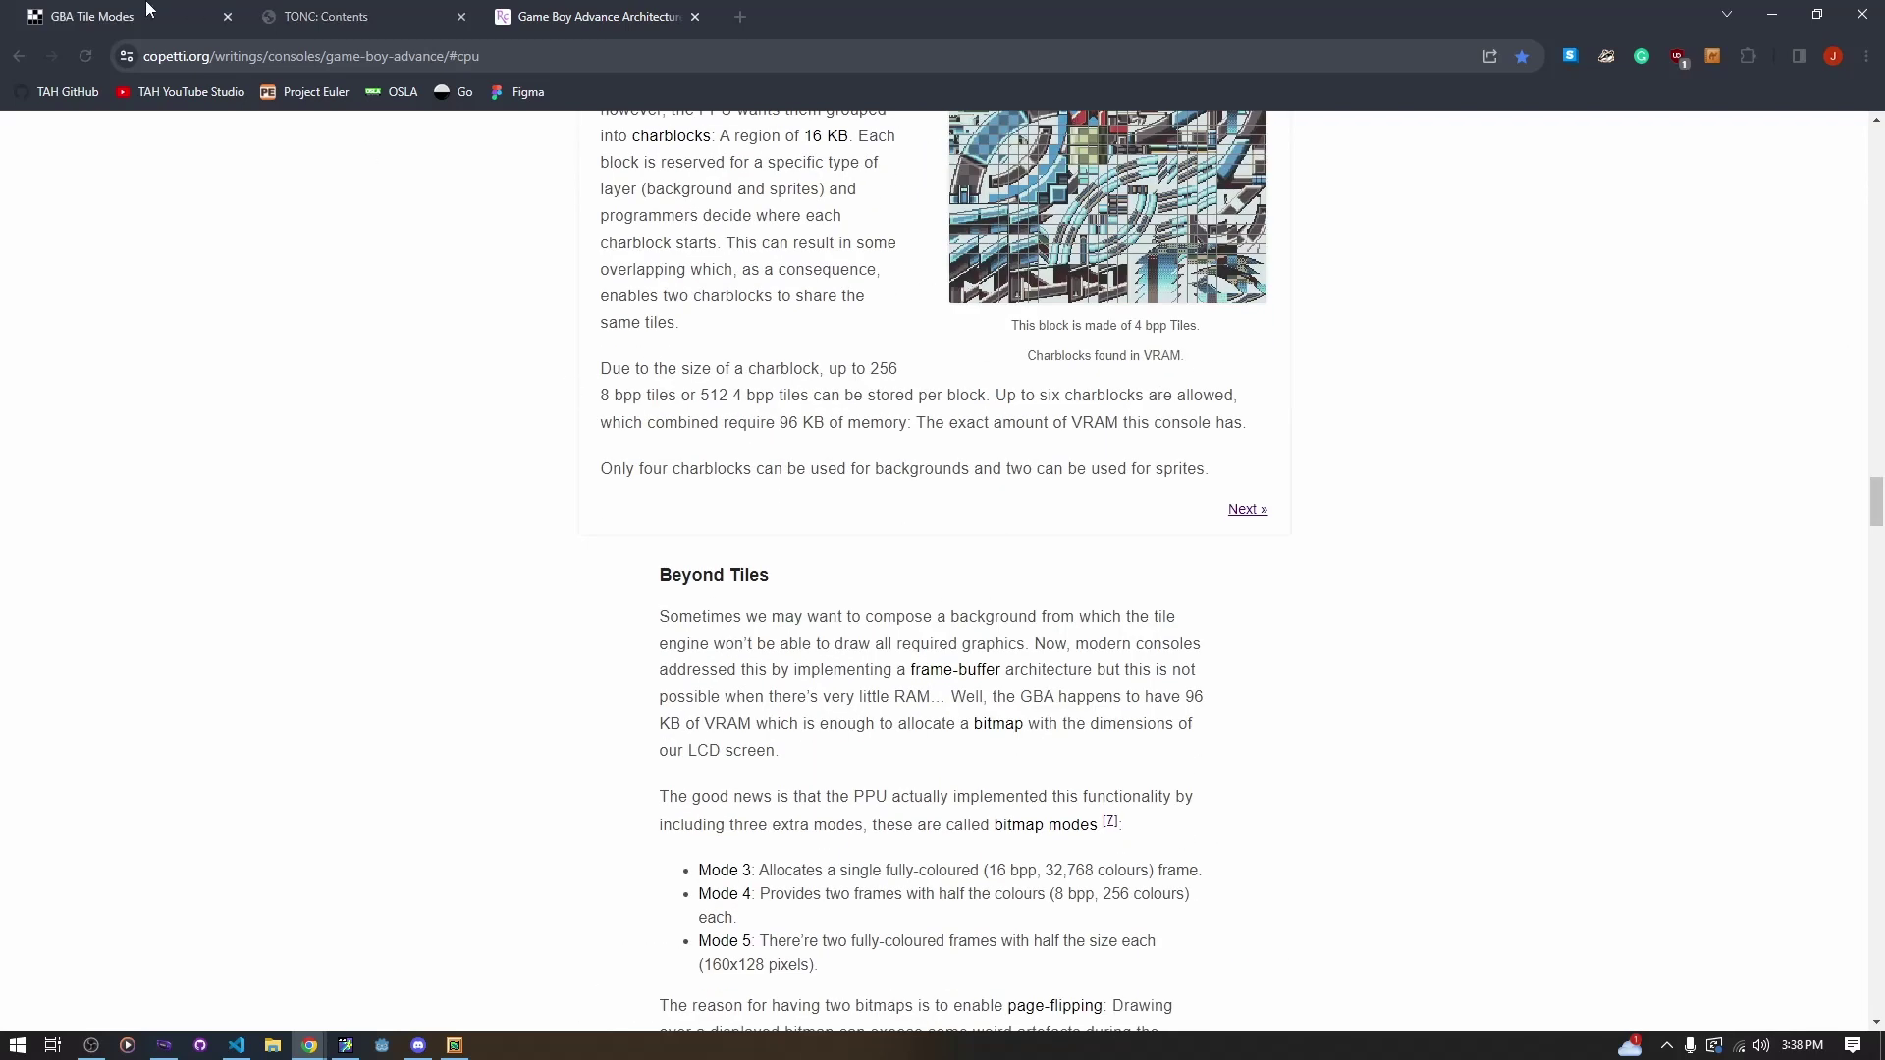
Cycle through the Tile Modes and TONC tabs back to the article, then minimize Chrome
{"action": "left_click", "coordinate": [93, 16]}
{"action": "left_click", "coordinate": [324, 16]}
{"action": "left_click", "coordinate": [523, 17]}
{"action": "scroll", "coordinate": [1559, 579], "scroll_direction": "up", "scroll_amount": 1}
{"action": "scroll", "coordinate": [1560, 579], "scroll_direction": "up", "scroll_amount": 10}
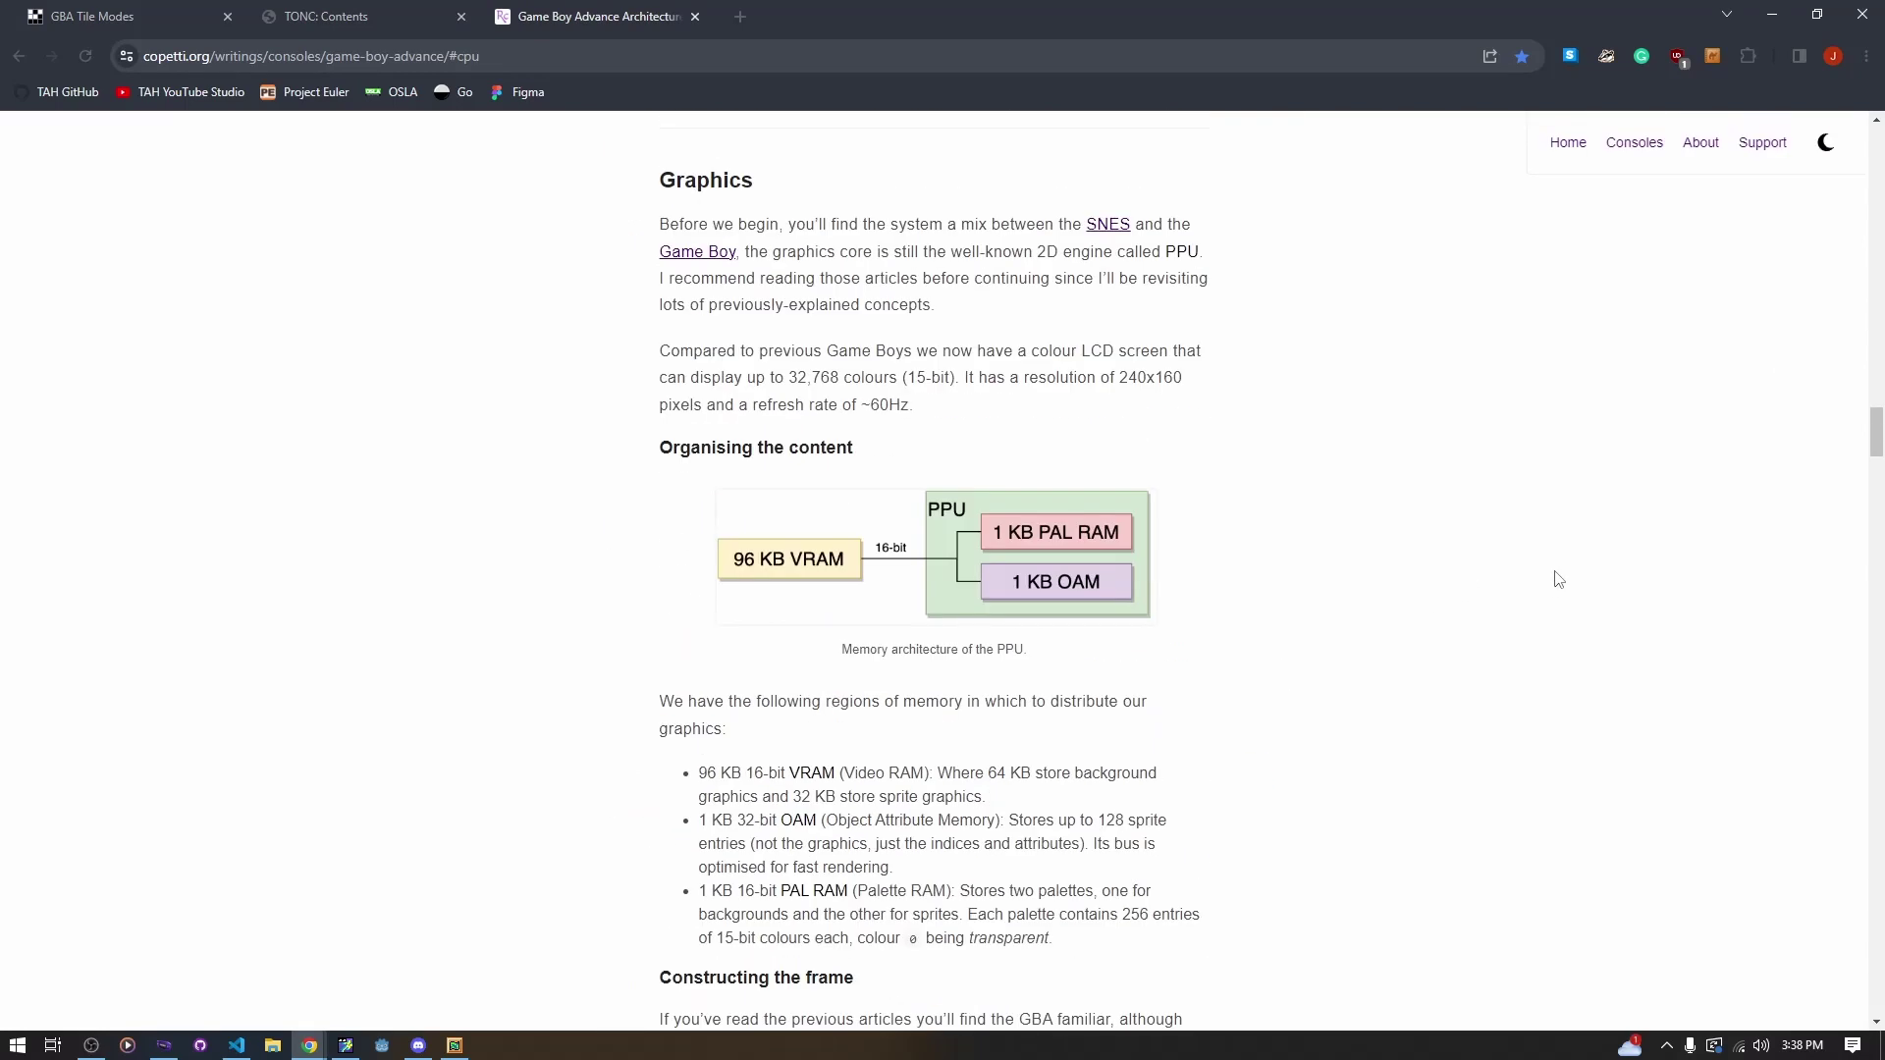
{"action": "left_click", "coordinate": [1772, 14]}
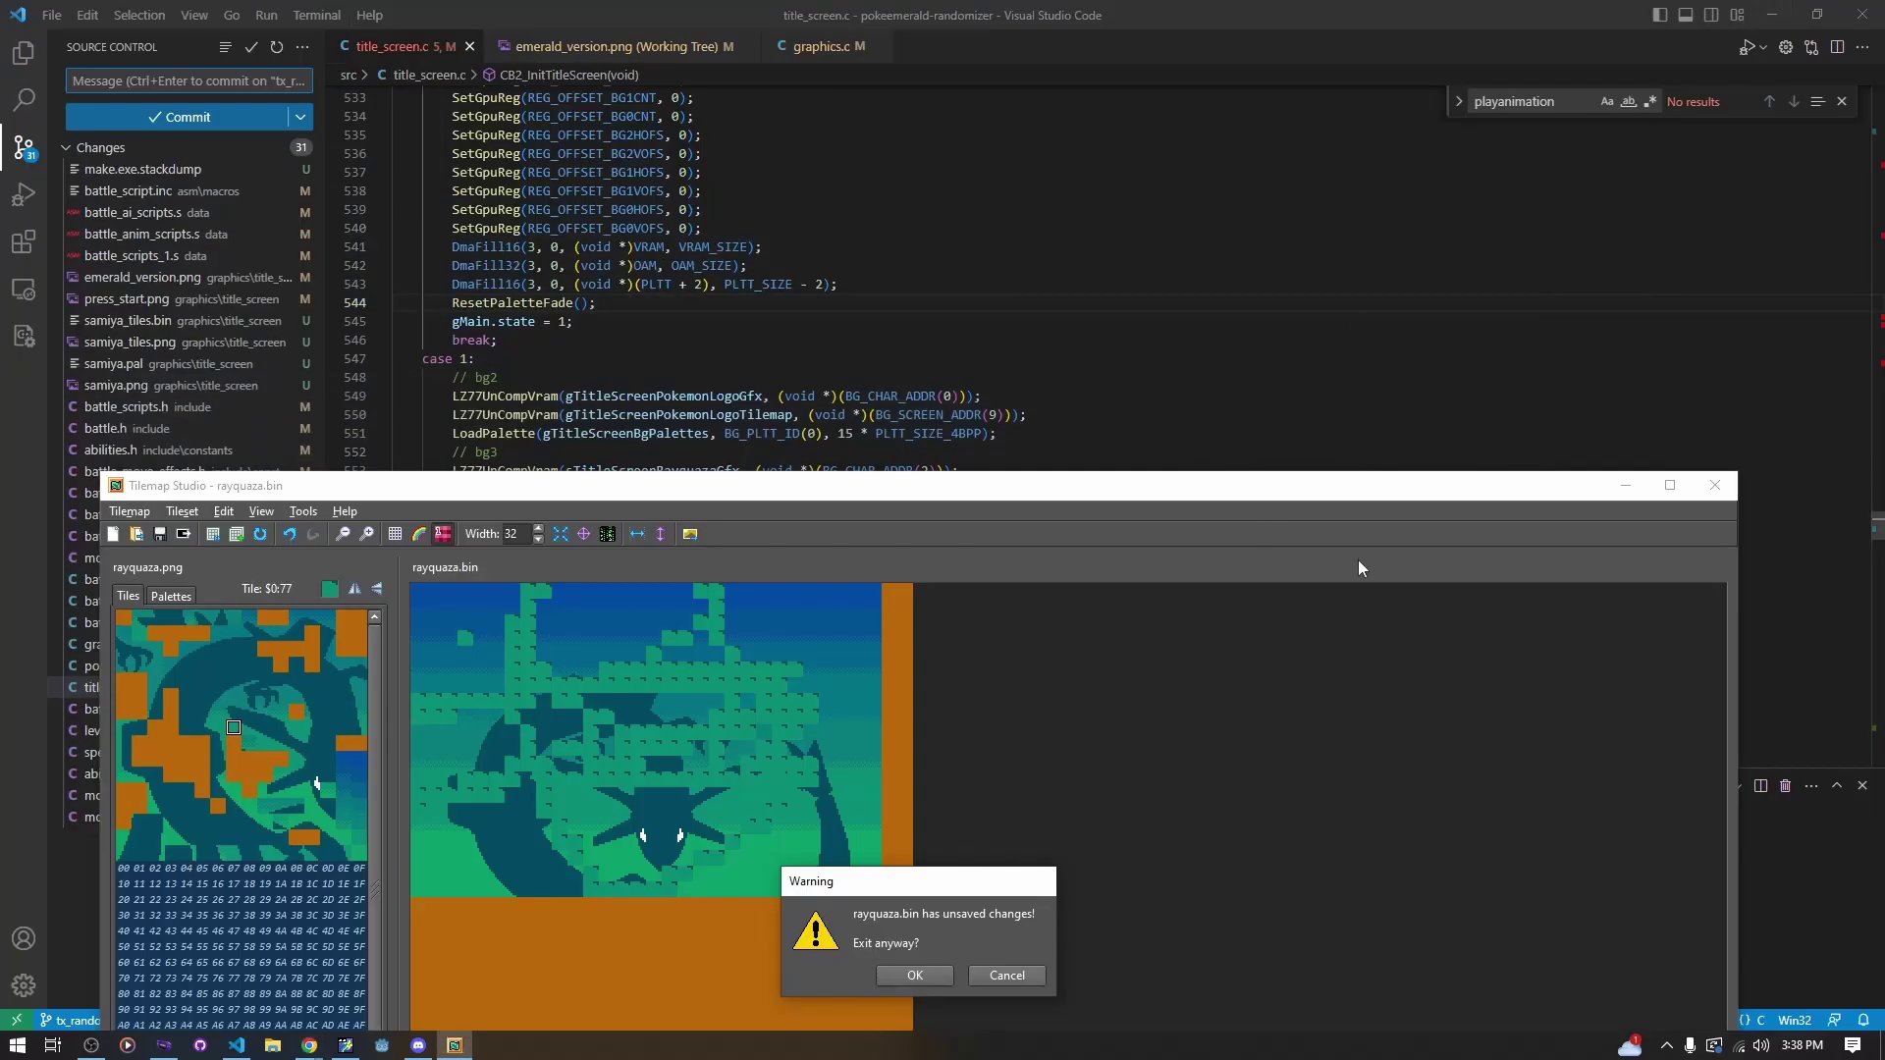
Move the Tilemap Studio window to the top of the screen and switch to GraphicsGale
{"action": "left_click_drag", "start_coordinate": [1163, 491], "coordinate": [1236, 47]}
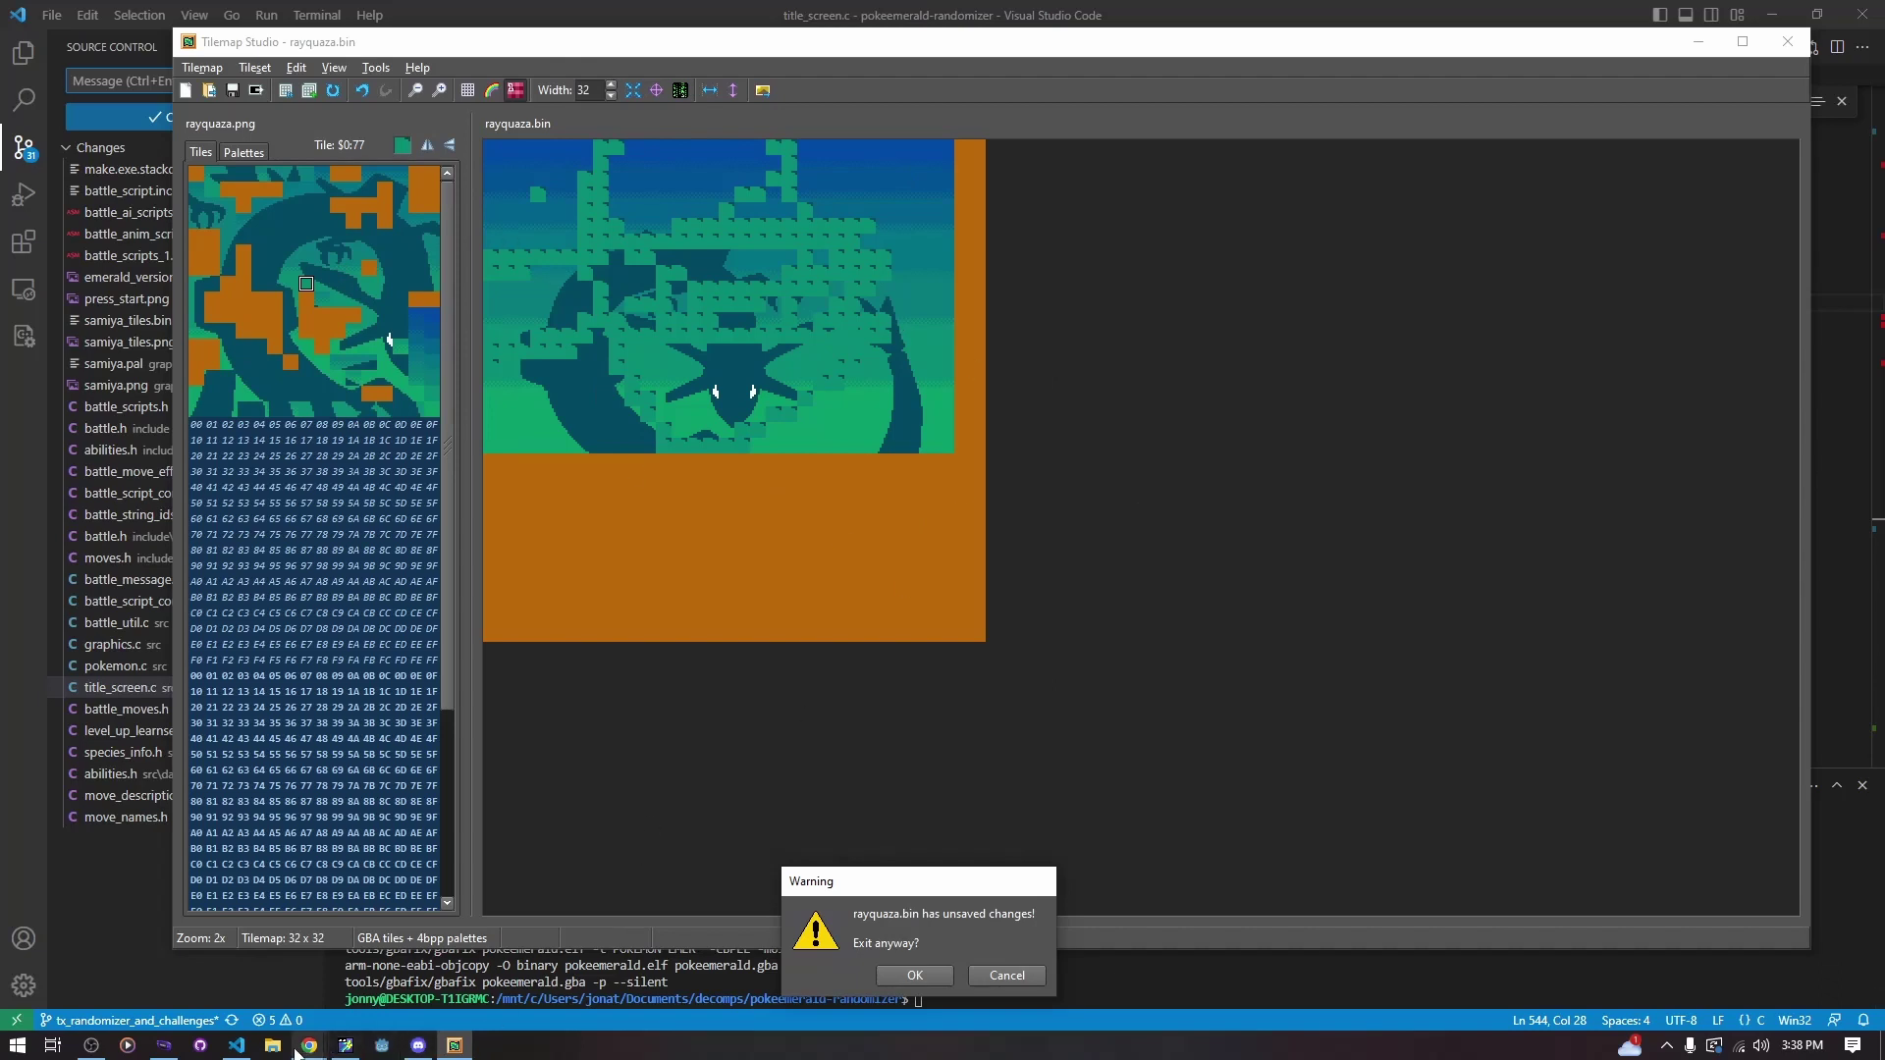
{"action": "left_click", "coordinate": [237, 1045]}
In GraphicsGale, rearrange the samiya_tiles.png and samiya.png windows, ending on samiya_tiles.png
{"action": "left_click", "coordinate": [345, 1046]}
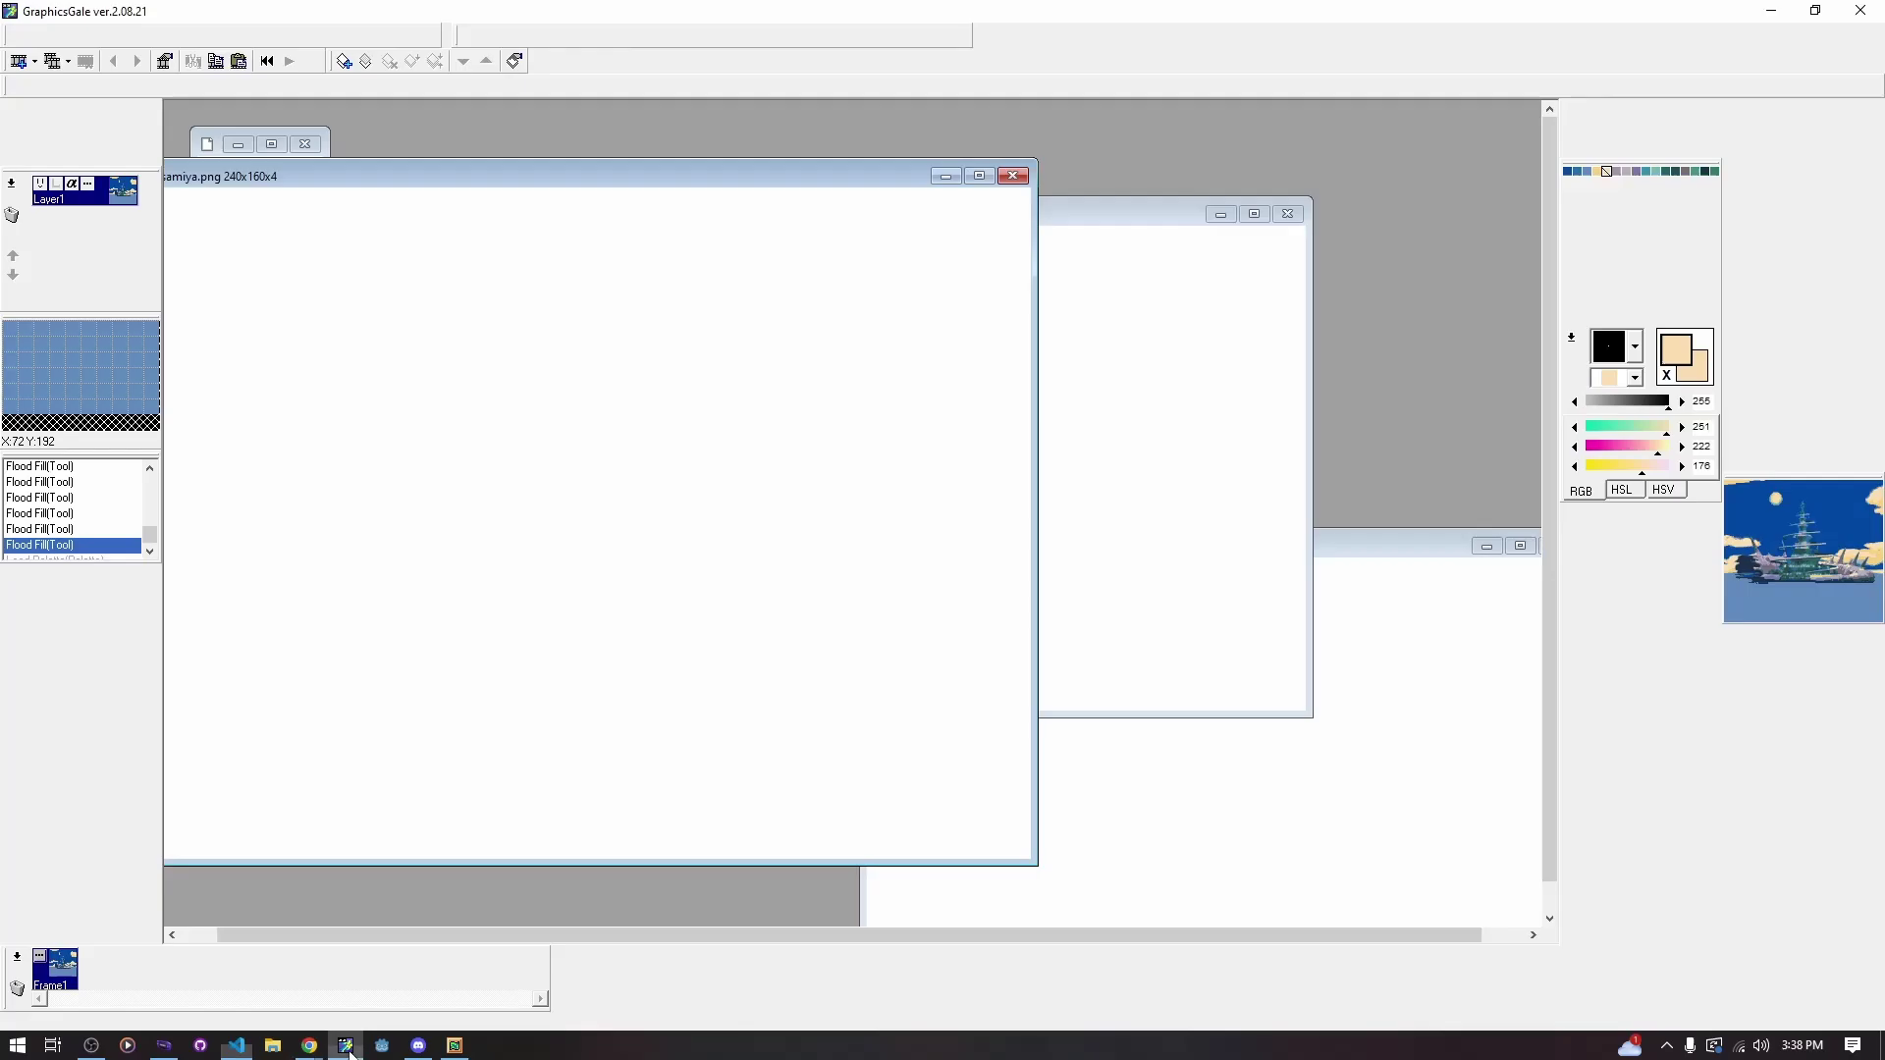
{"action": "left_click_drag", "start_coordinate": [1149, 214], "coordinate": [1239, 169]}
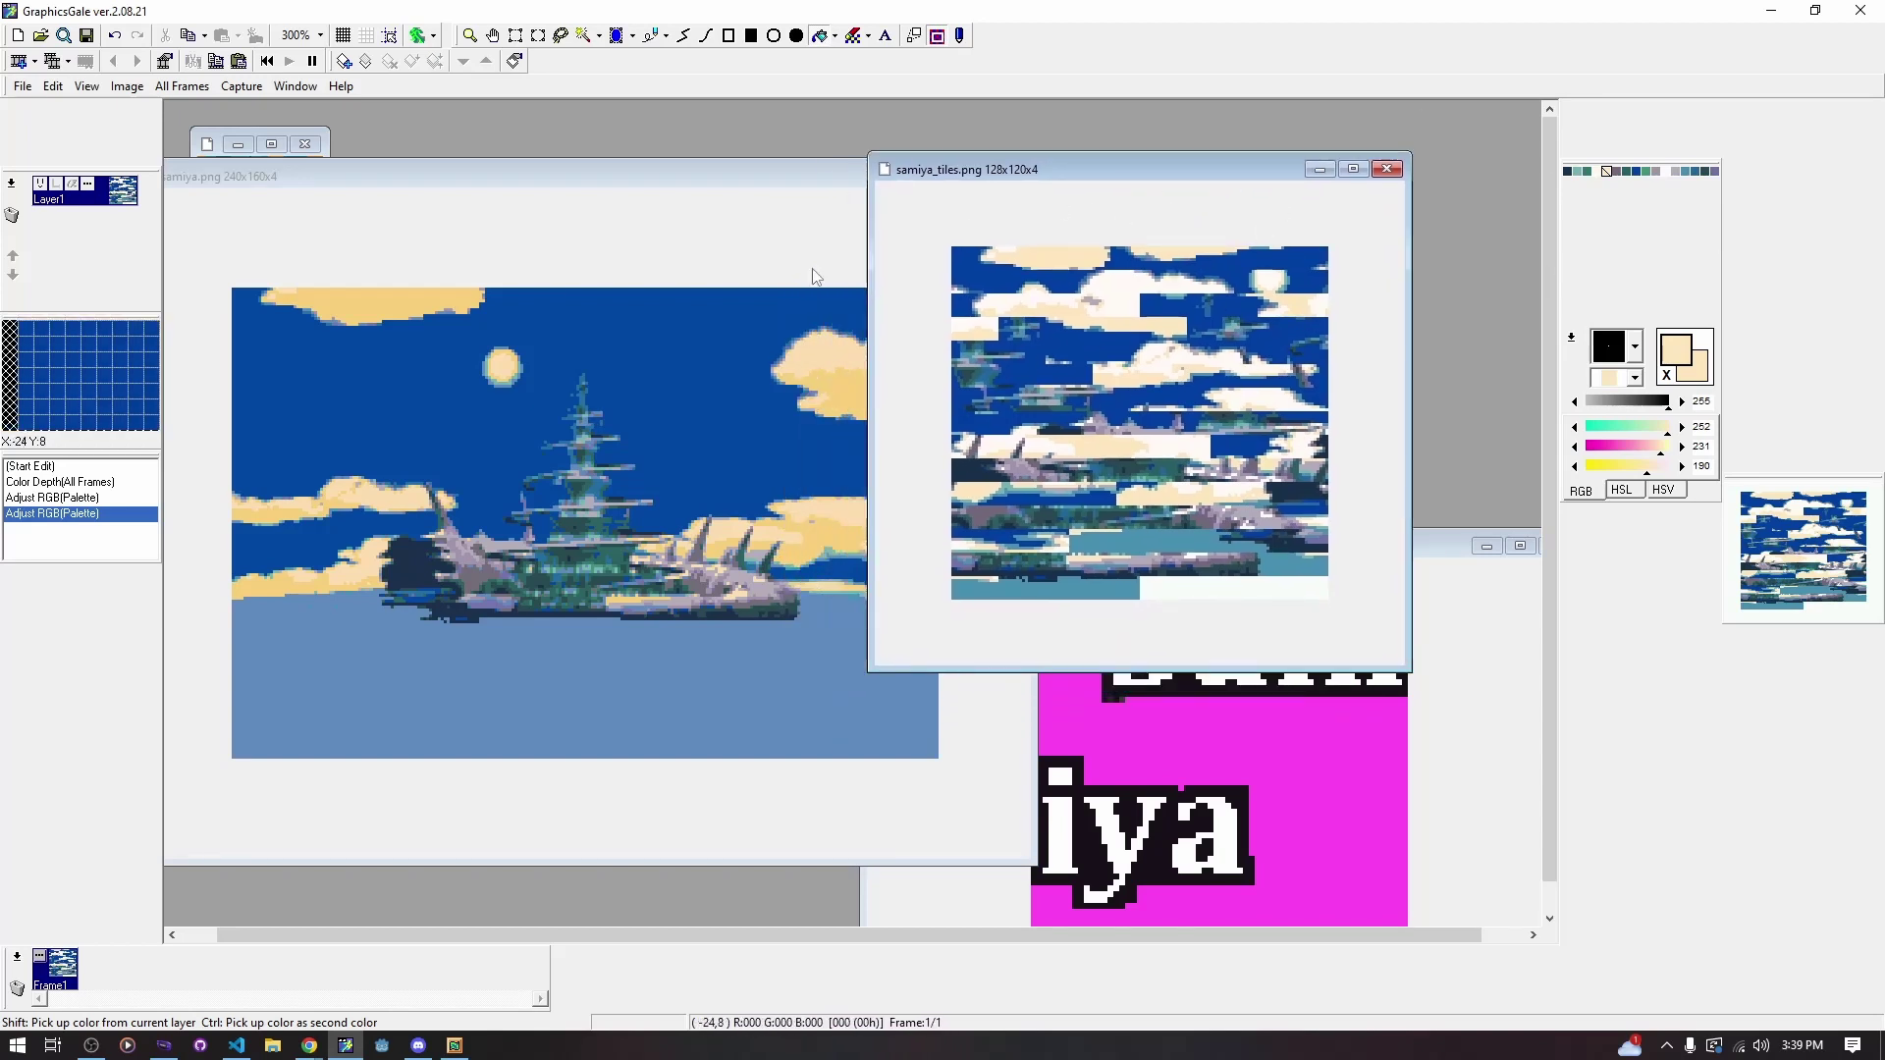
{"action": "left_click", "coordinate": [689, 175]}
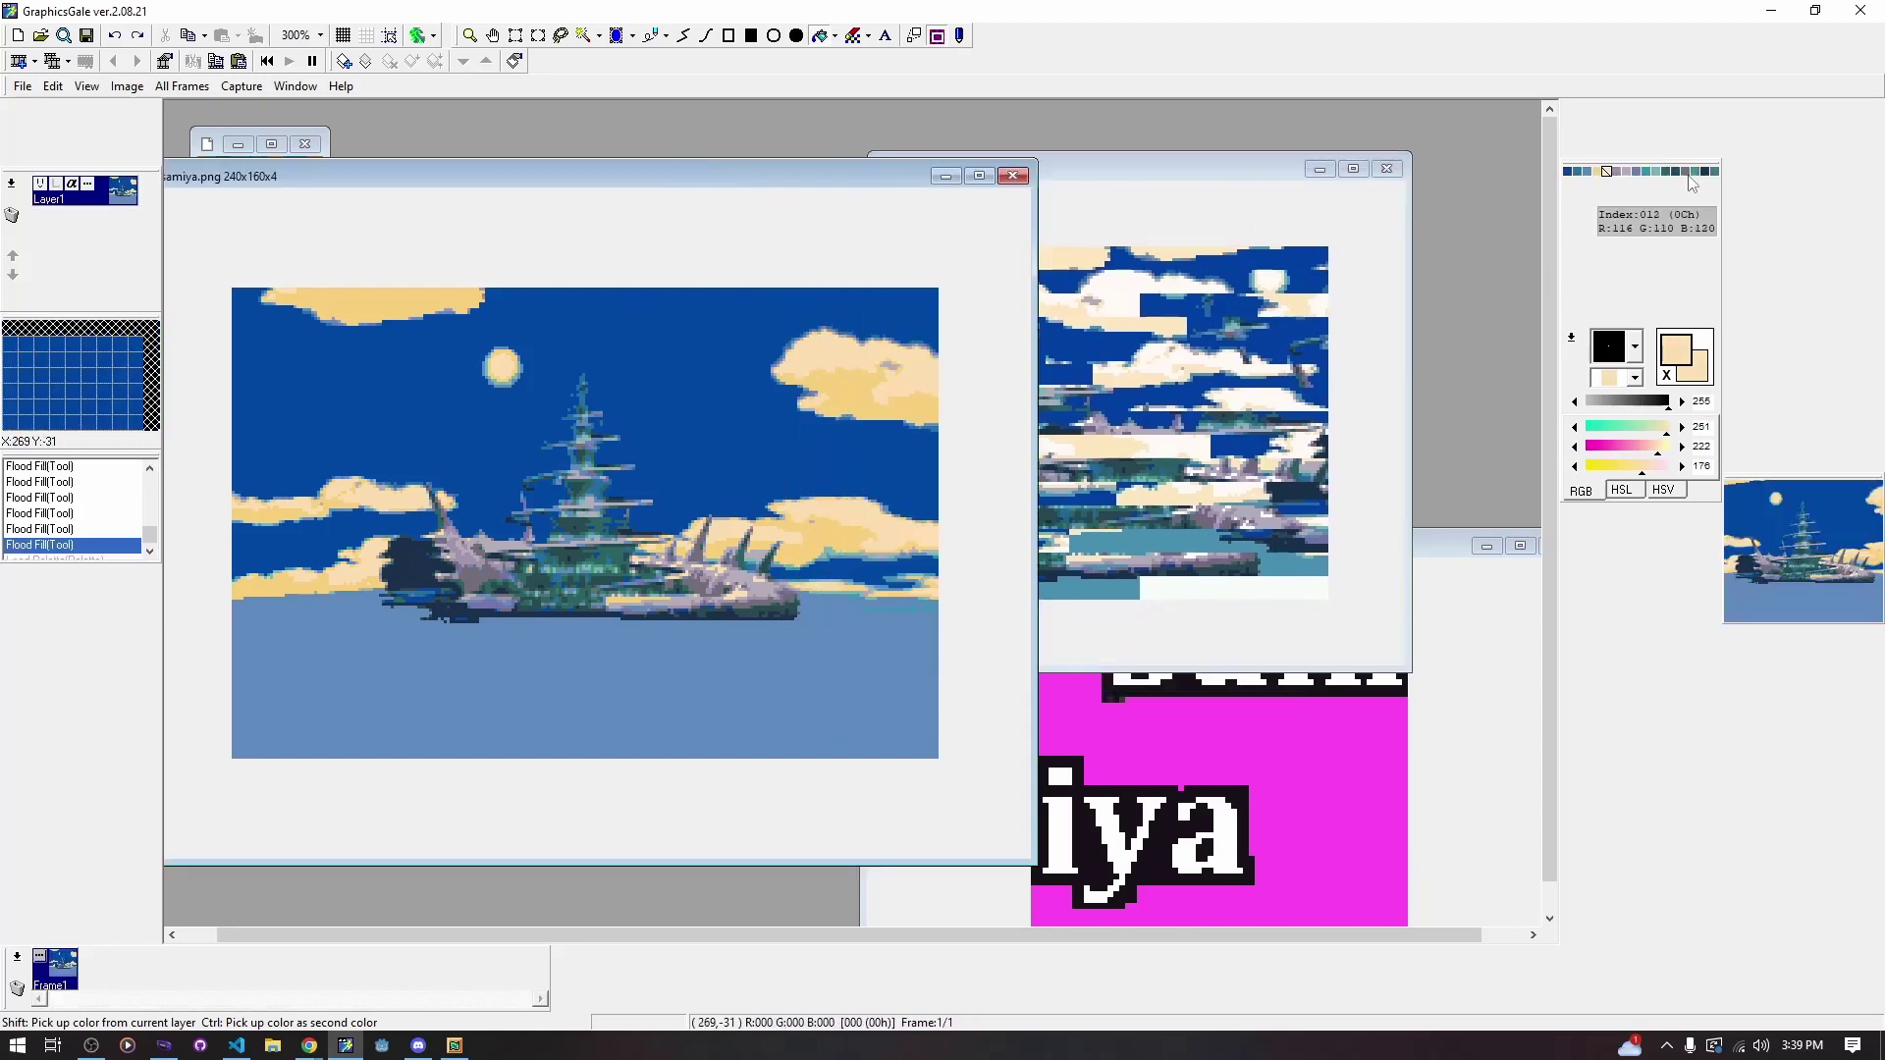
{"action": "key", "text": "ctrl+Tab"}
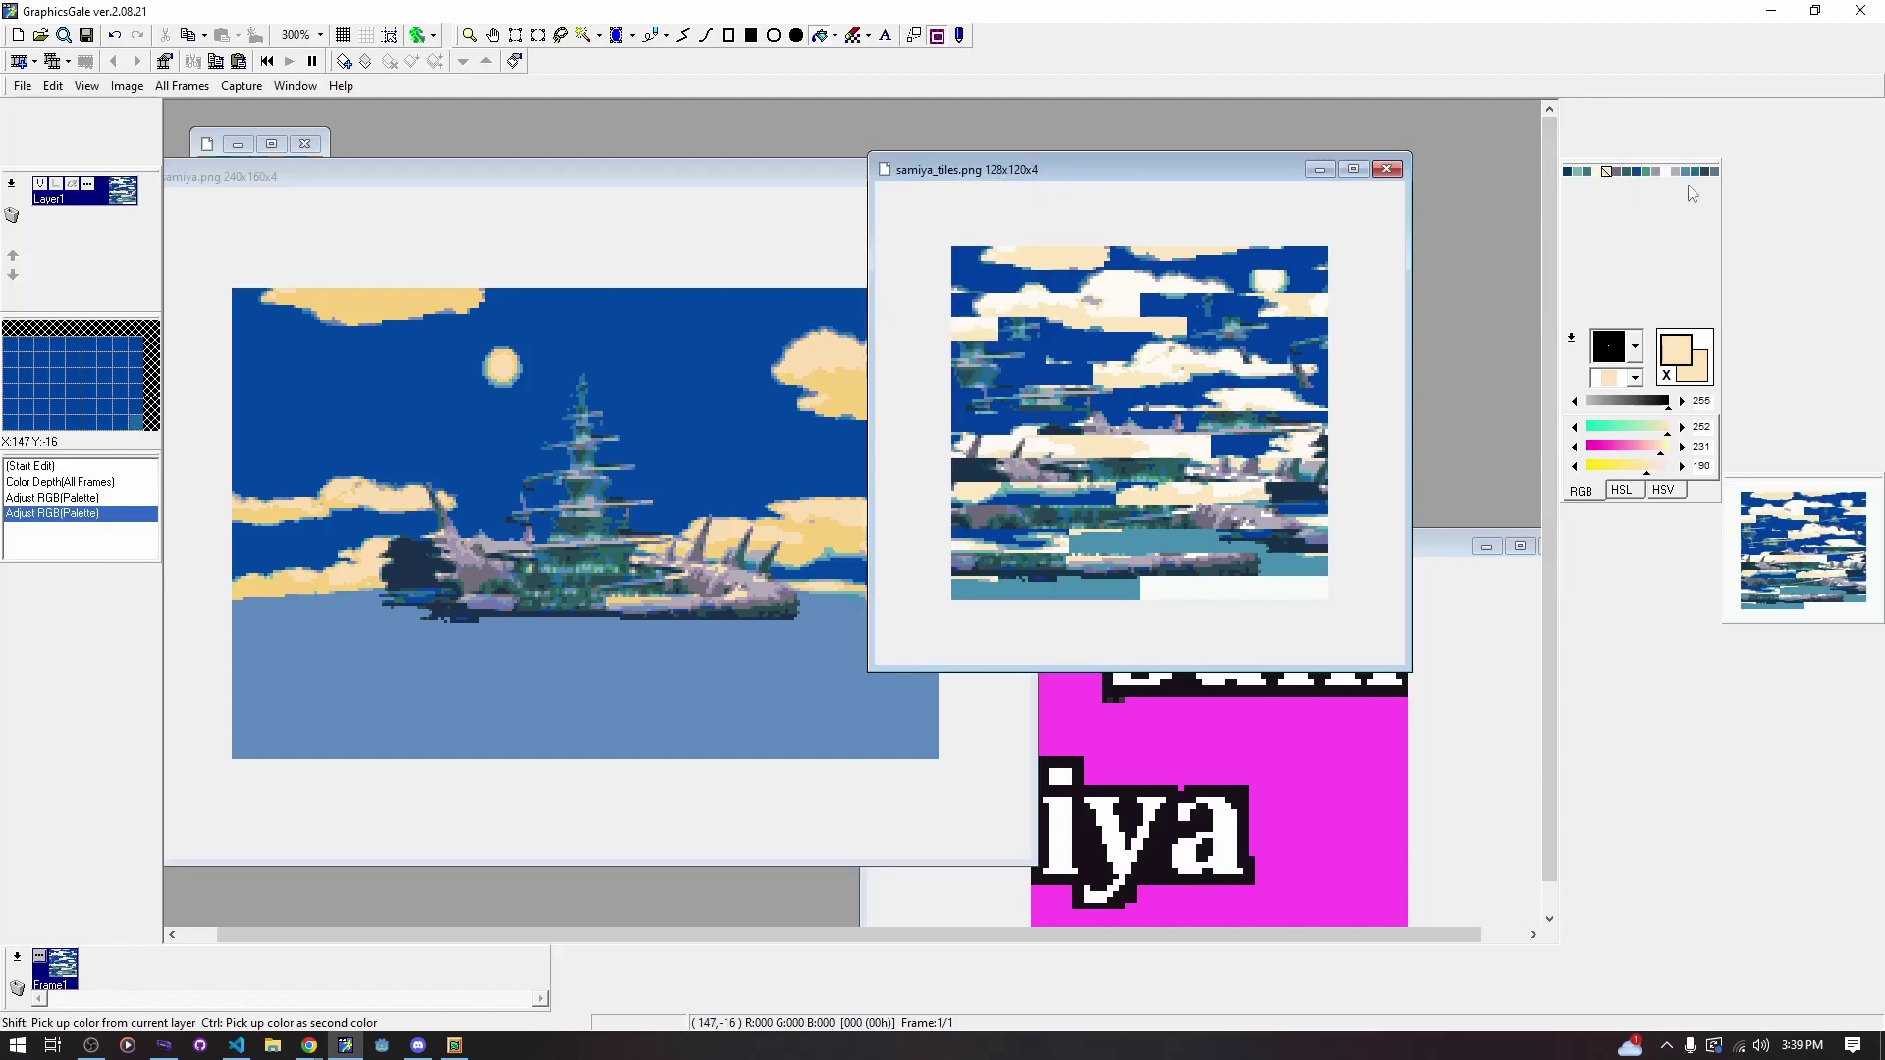
Begin saving samiya_tiles.png's palette via Save Palette, cancel it, and return to Tilemap Studio
{"action": "right_click", "coordinate": [1567, 346]}
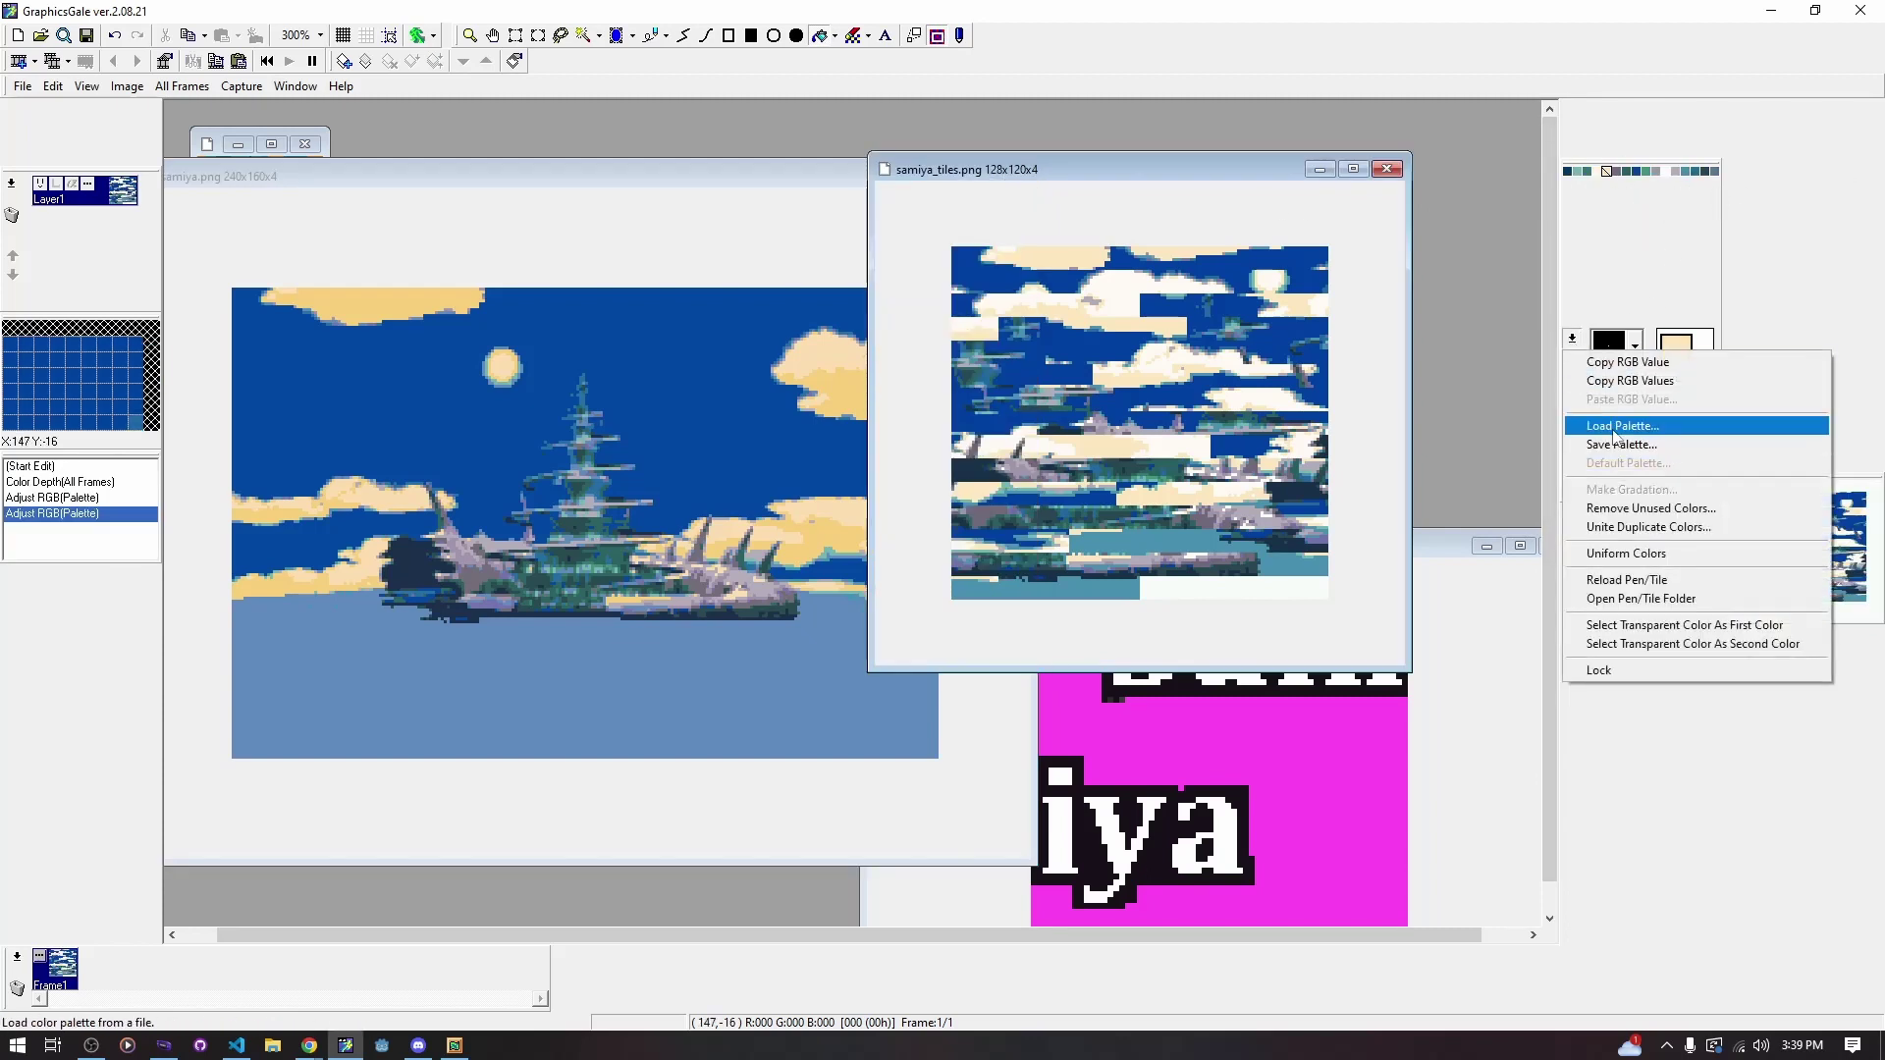
{"action": "left_click", "coordinate": [1622, 445]}
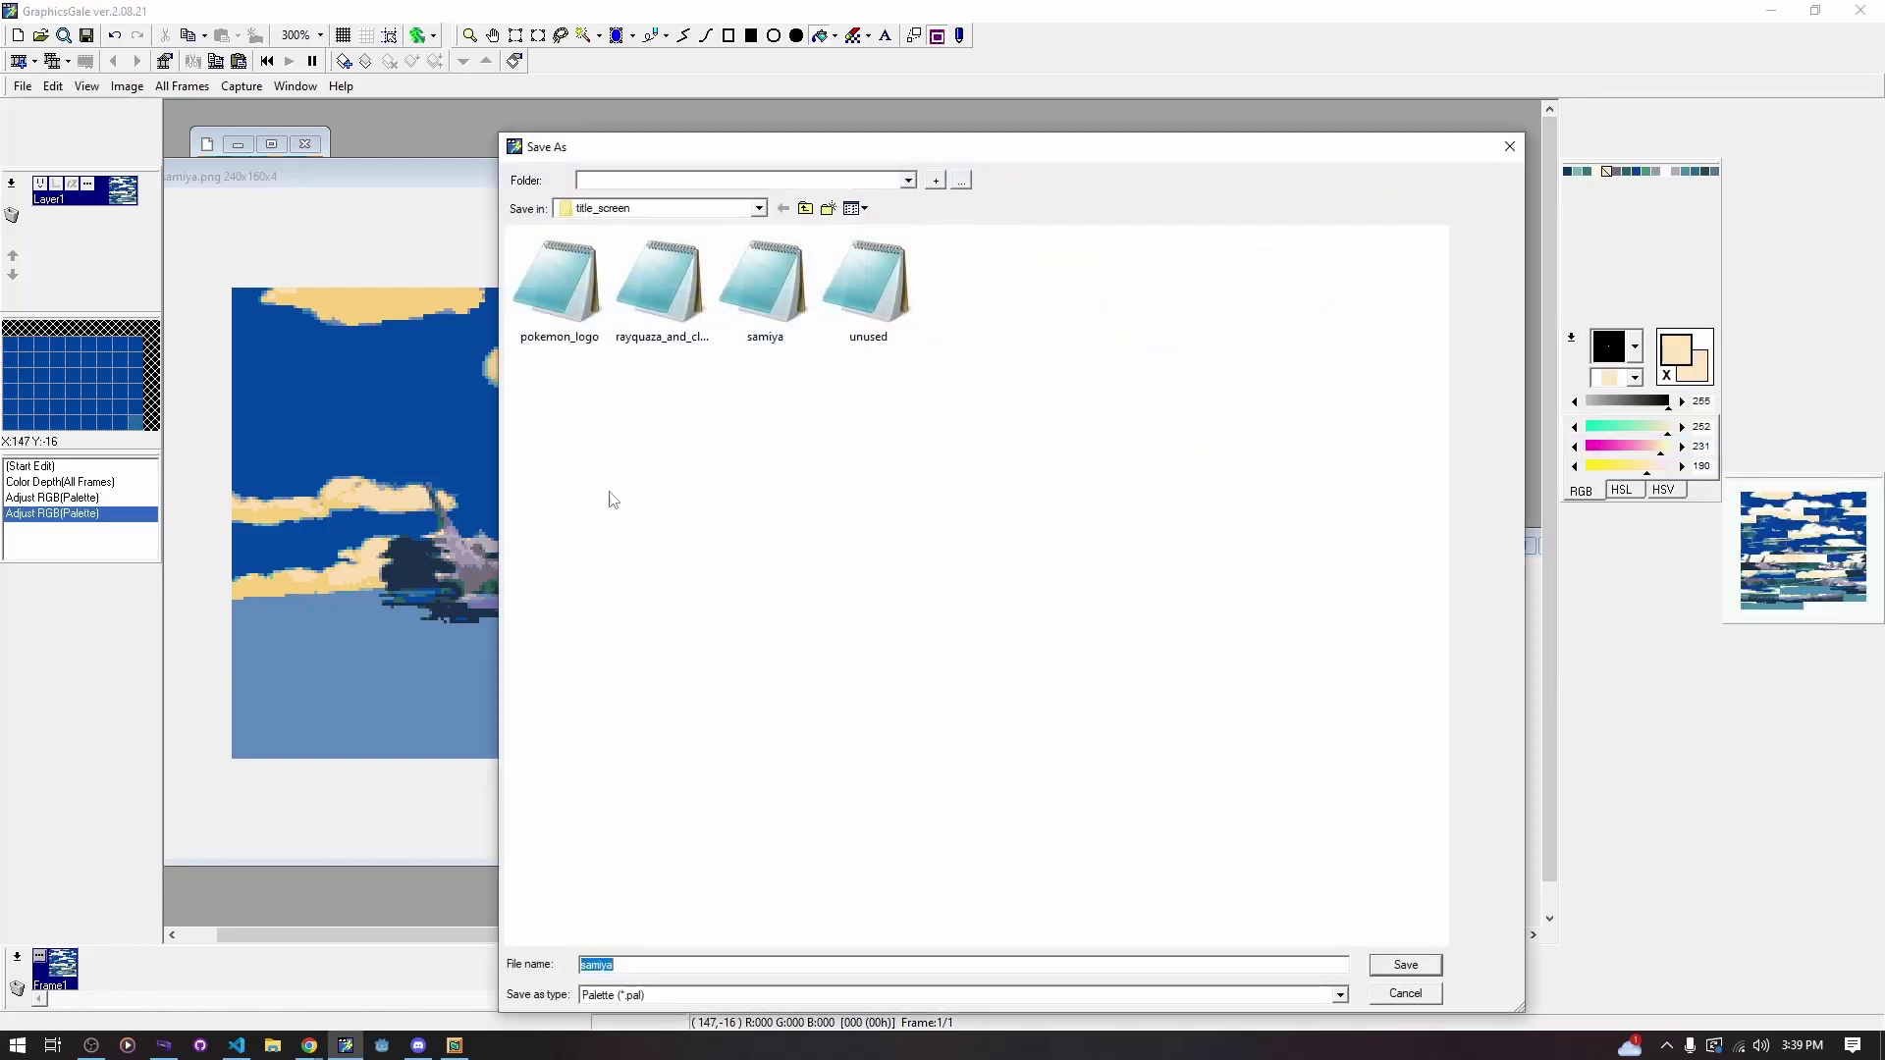
{"action": "left_click", "coordinate": [797, 316]}
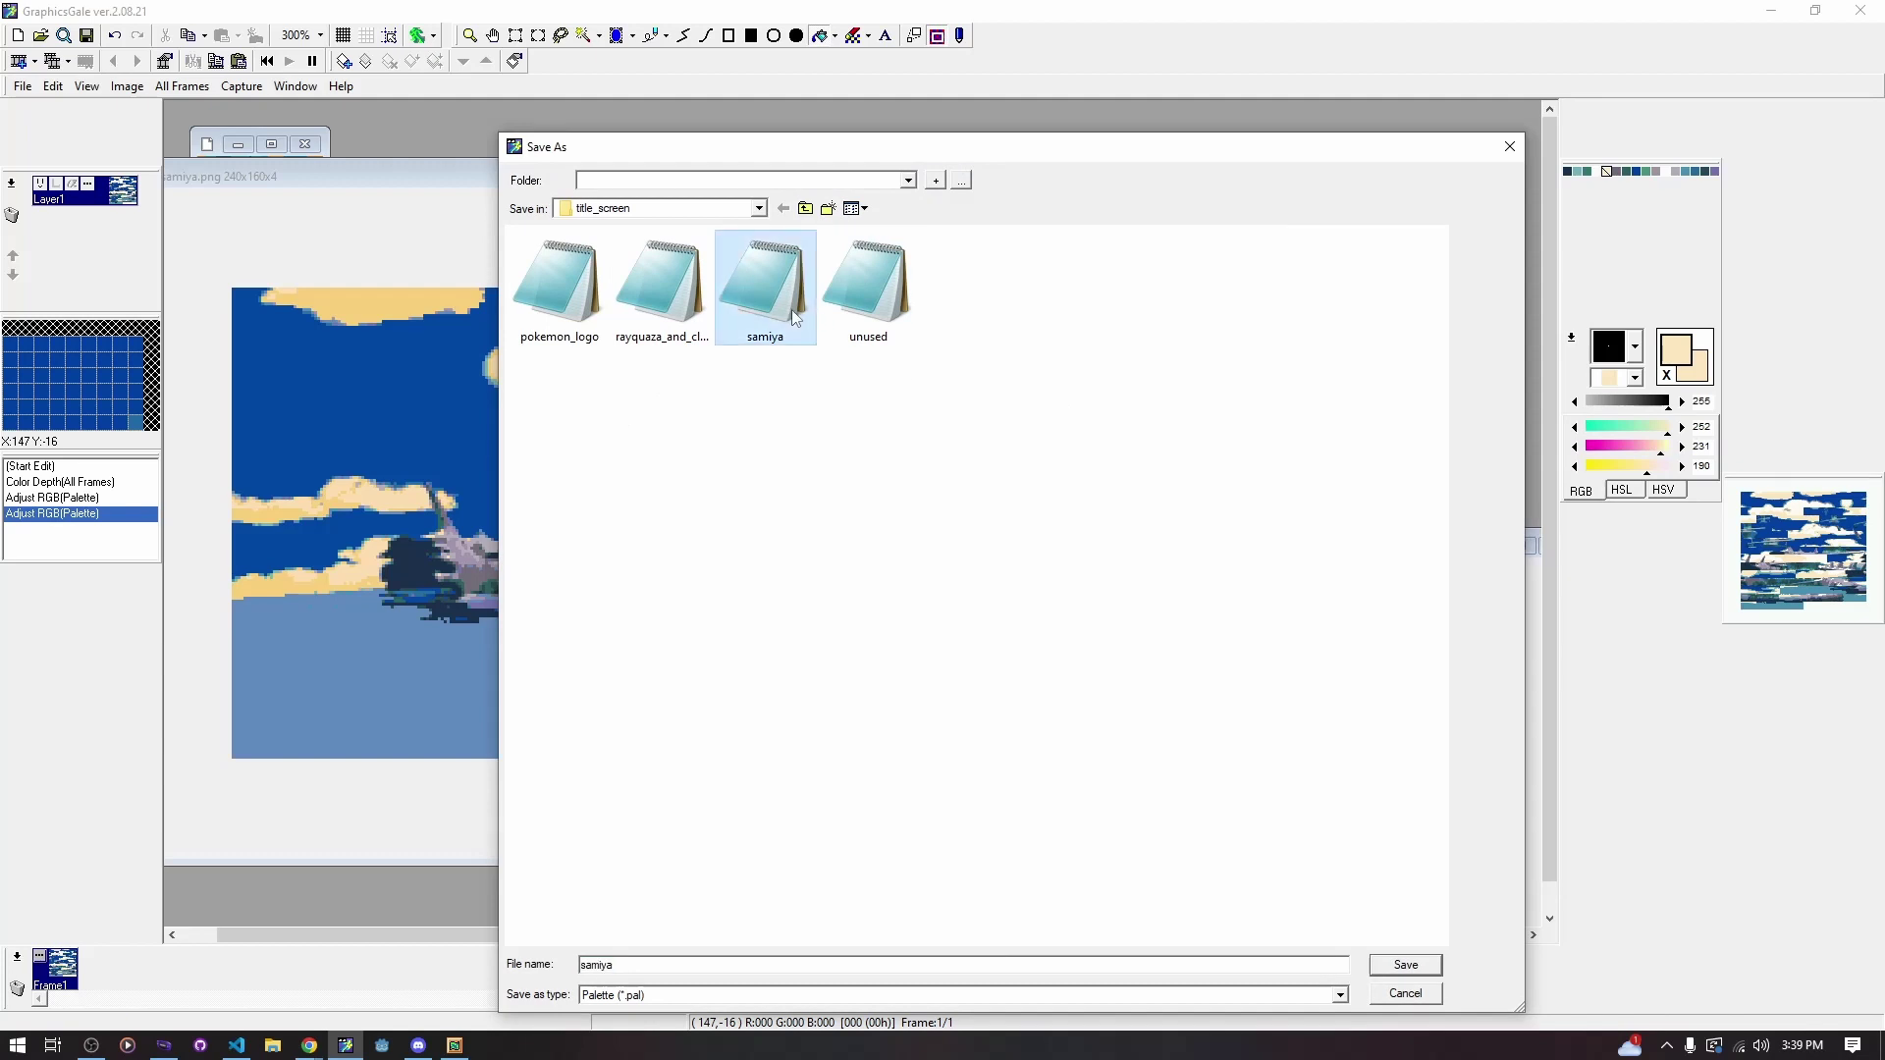
{"action": "left_click", "coordinate": [1510, 147]}
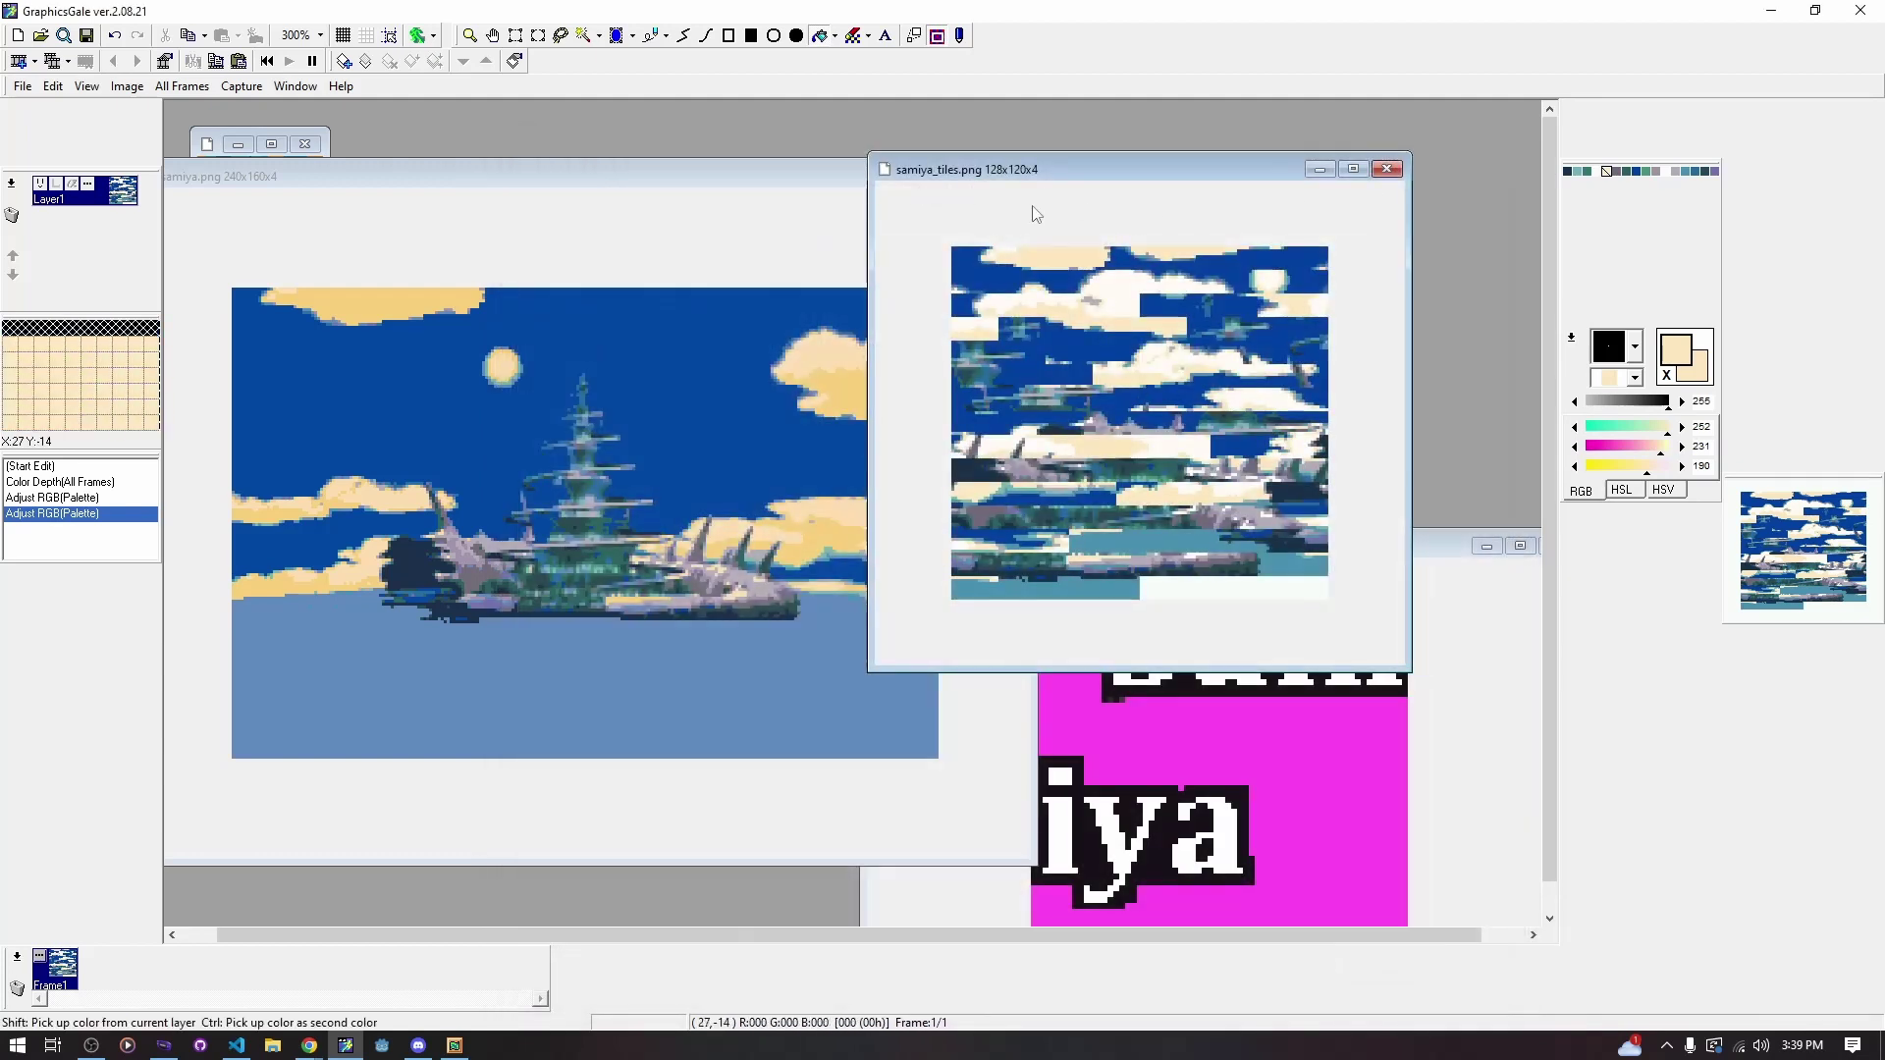
{"action": "left_click_drag", "start_coordinate": [1049, 159], "coordinate": [944, 224]}
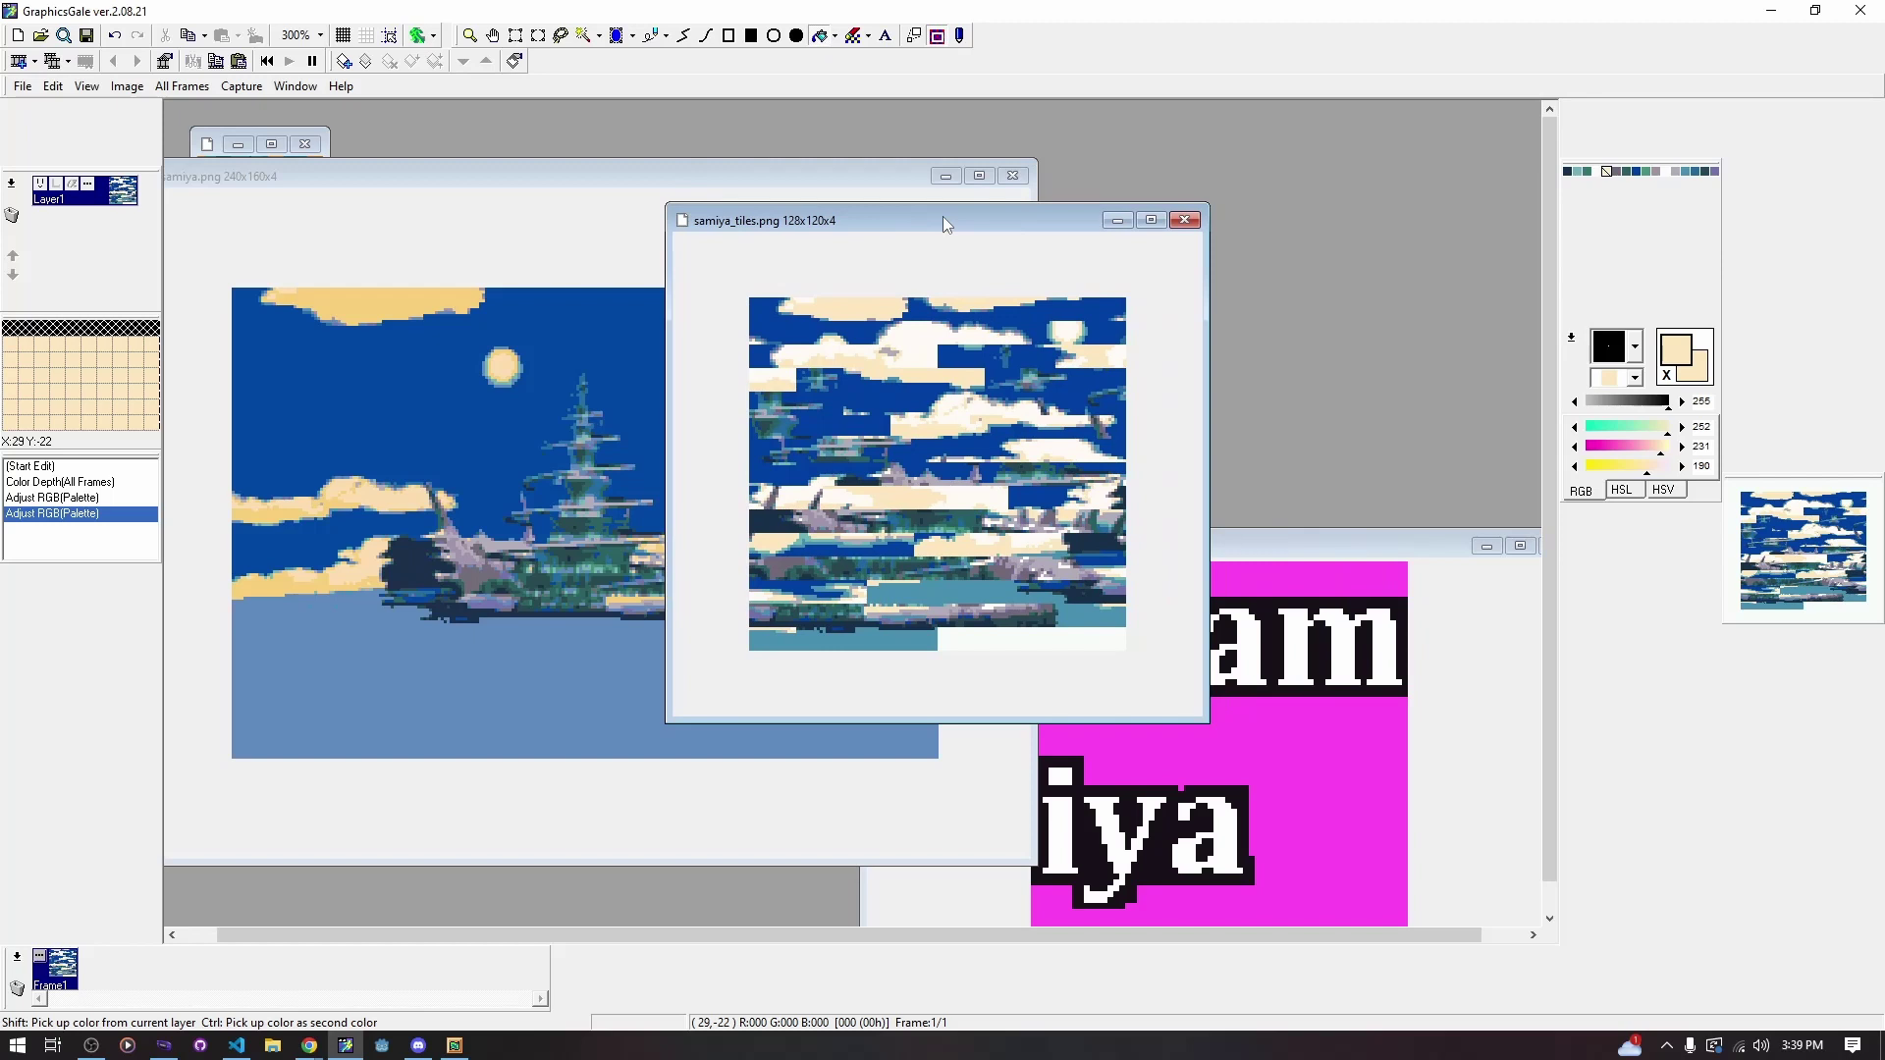
{"action": "left_click", "coordinate": [454, 1045]}
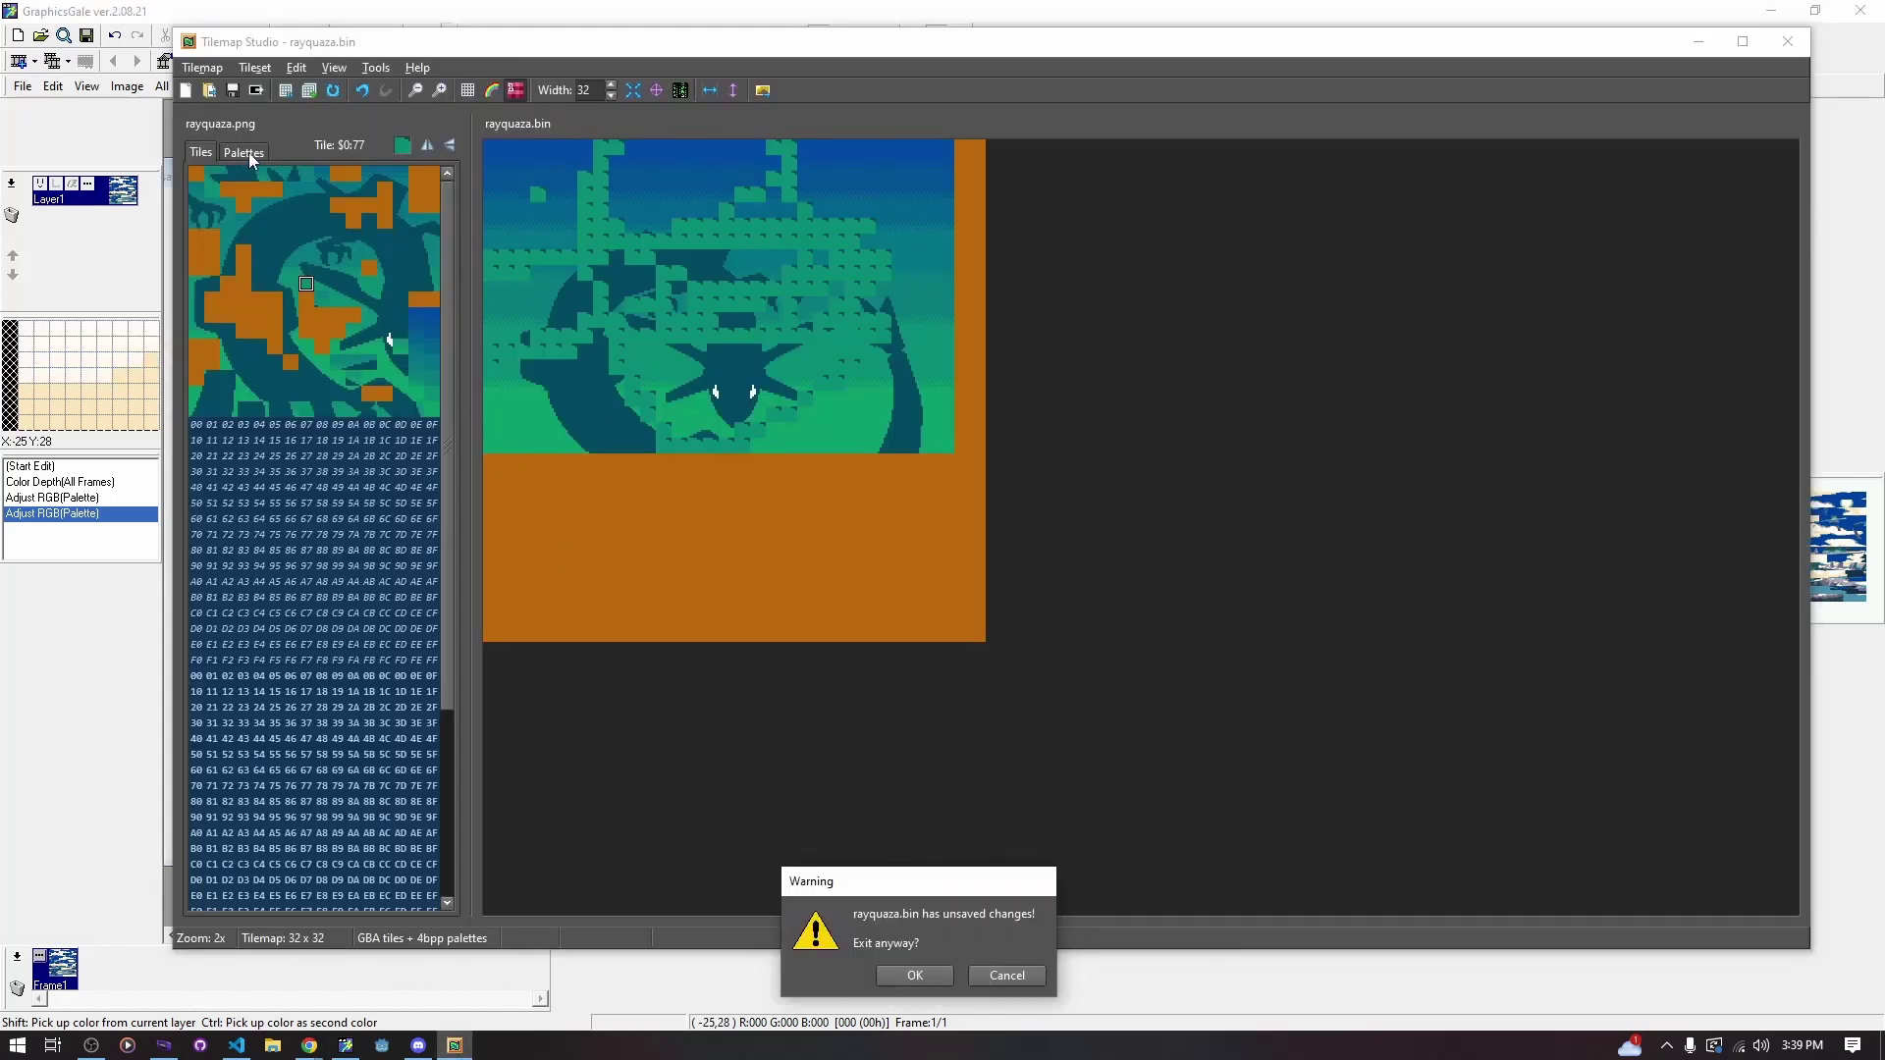
Cancel the exit warning, check rayquaza's Palettes tab, then exit Tilemap Studio discarding unsaved changes
{"action": "left_click", "coordinate": [997, 978]}
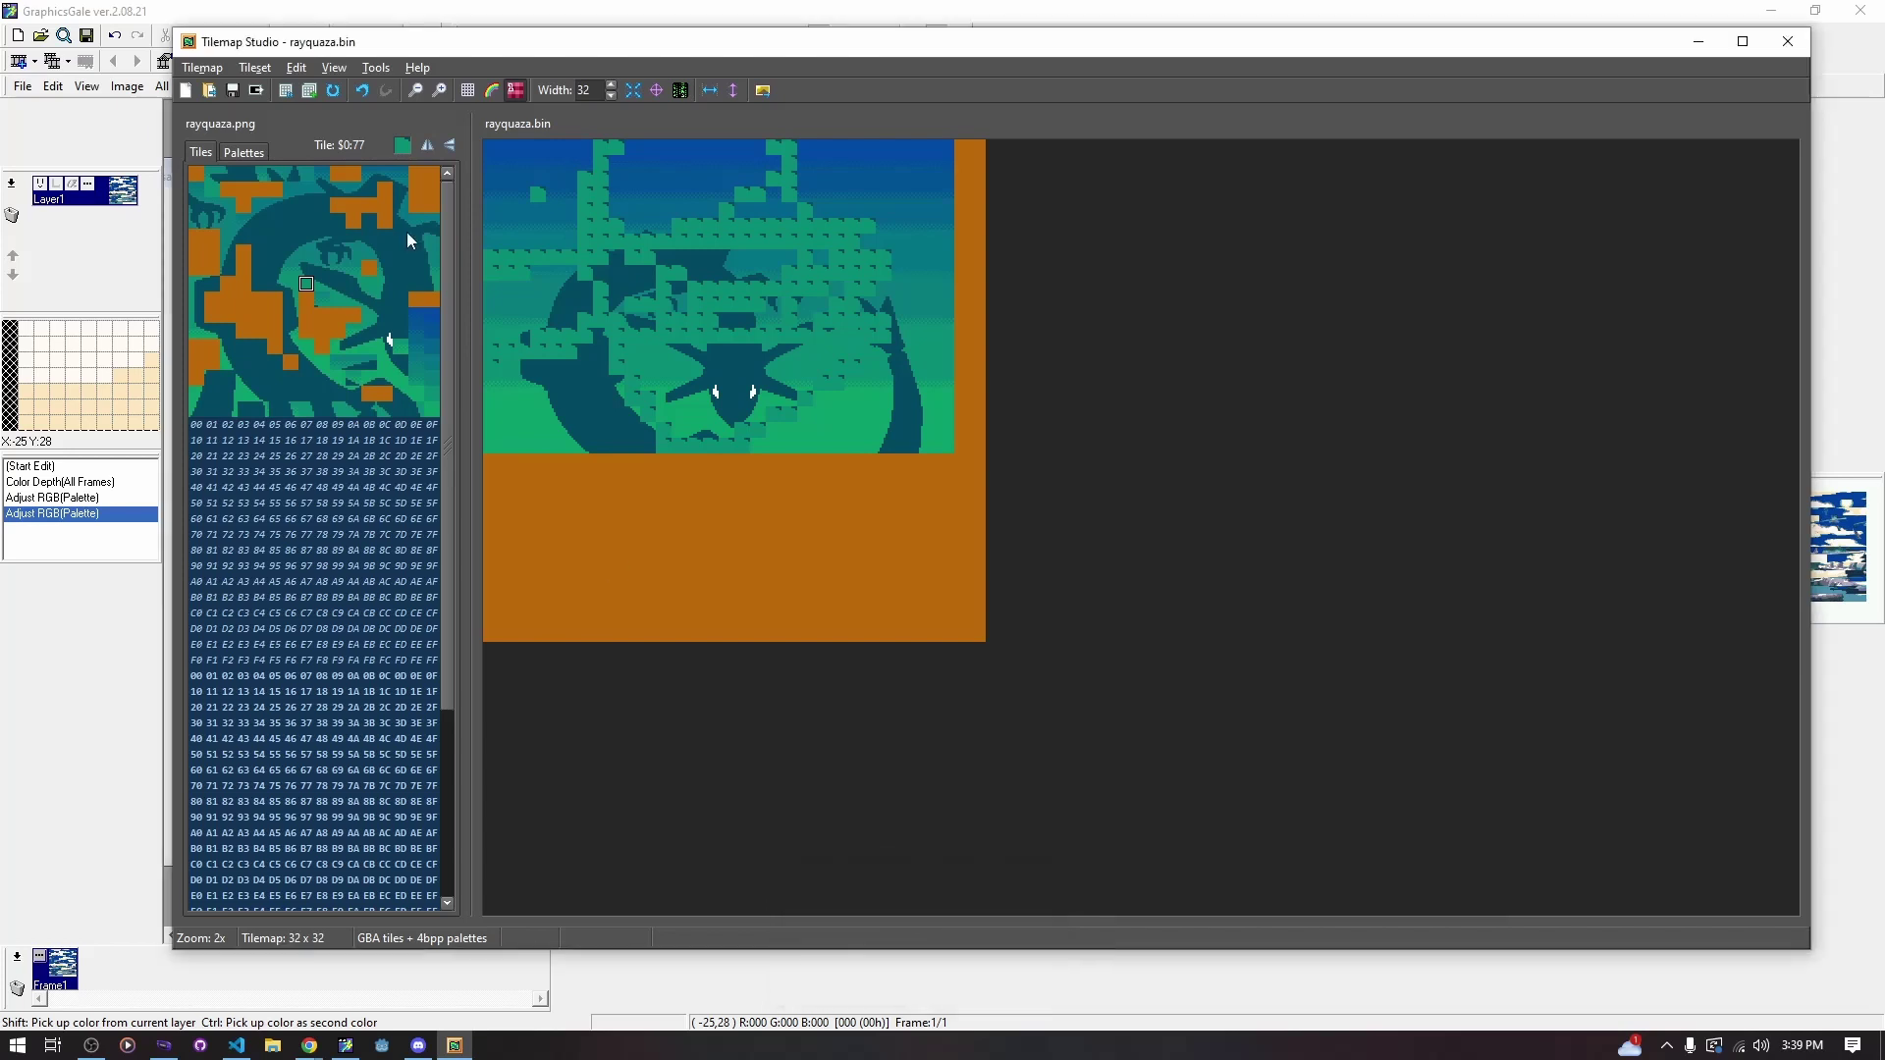
{"action": "left_click", "coordinate": [242, 154]}
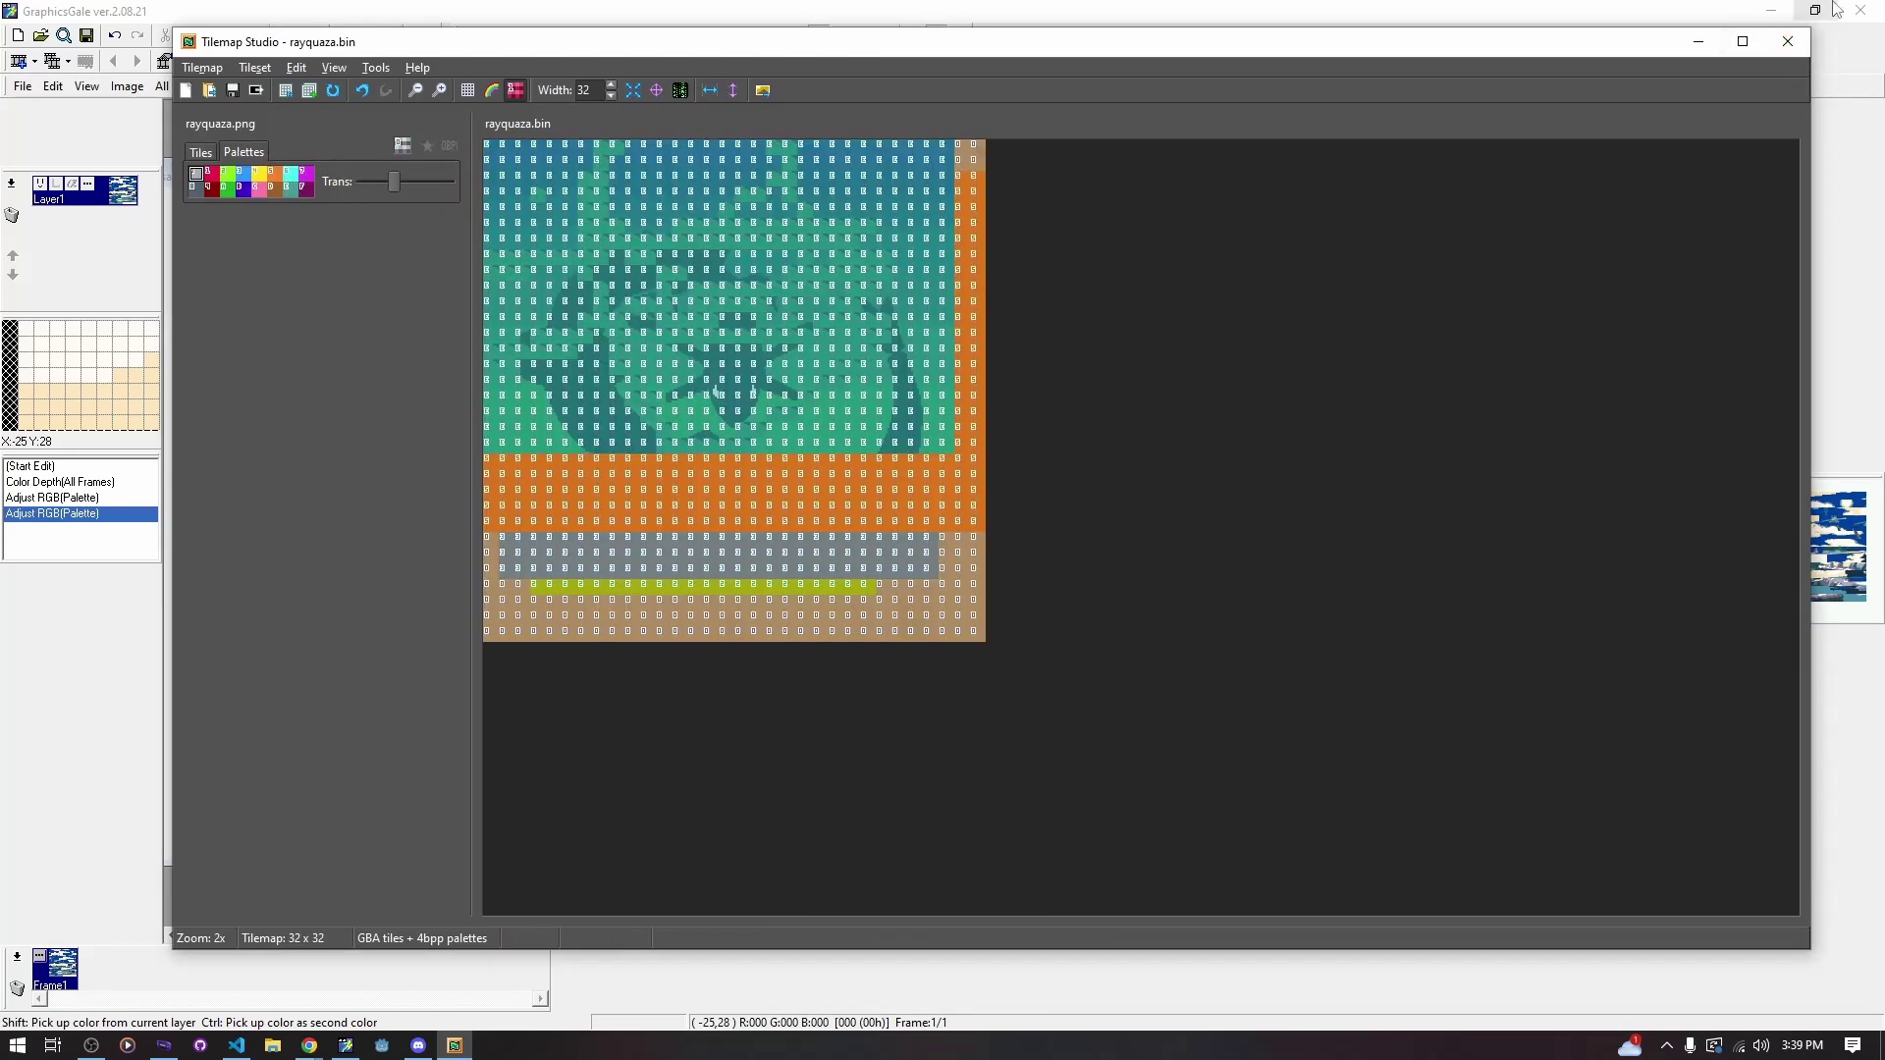
{"action": "left_click", "coordinate": [1787, 42]}
{"action": "left_click", "coordinate": [1014, 527]}
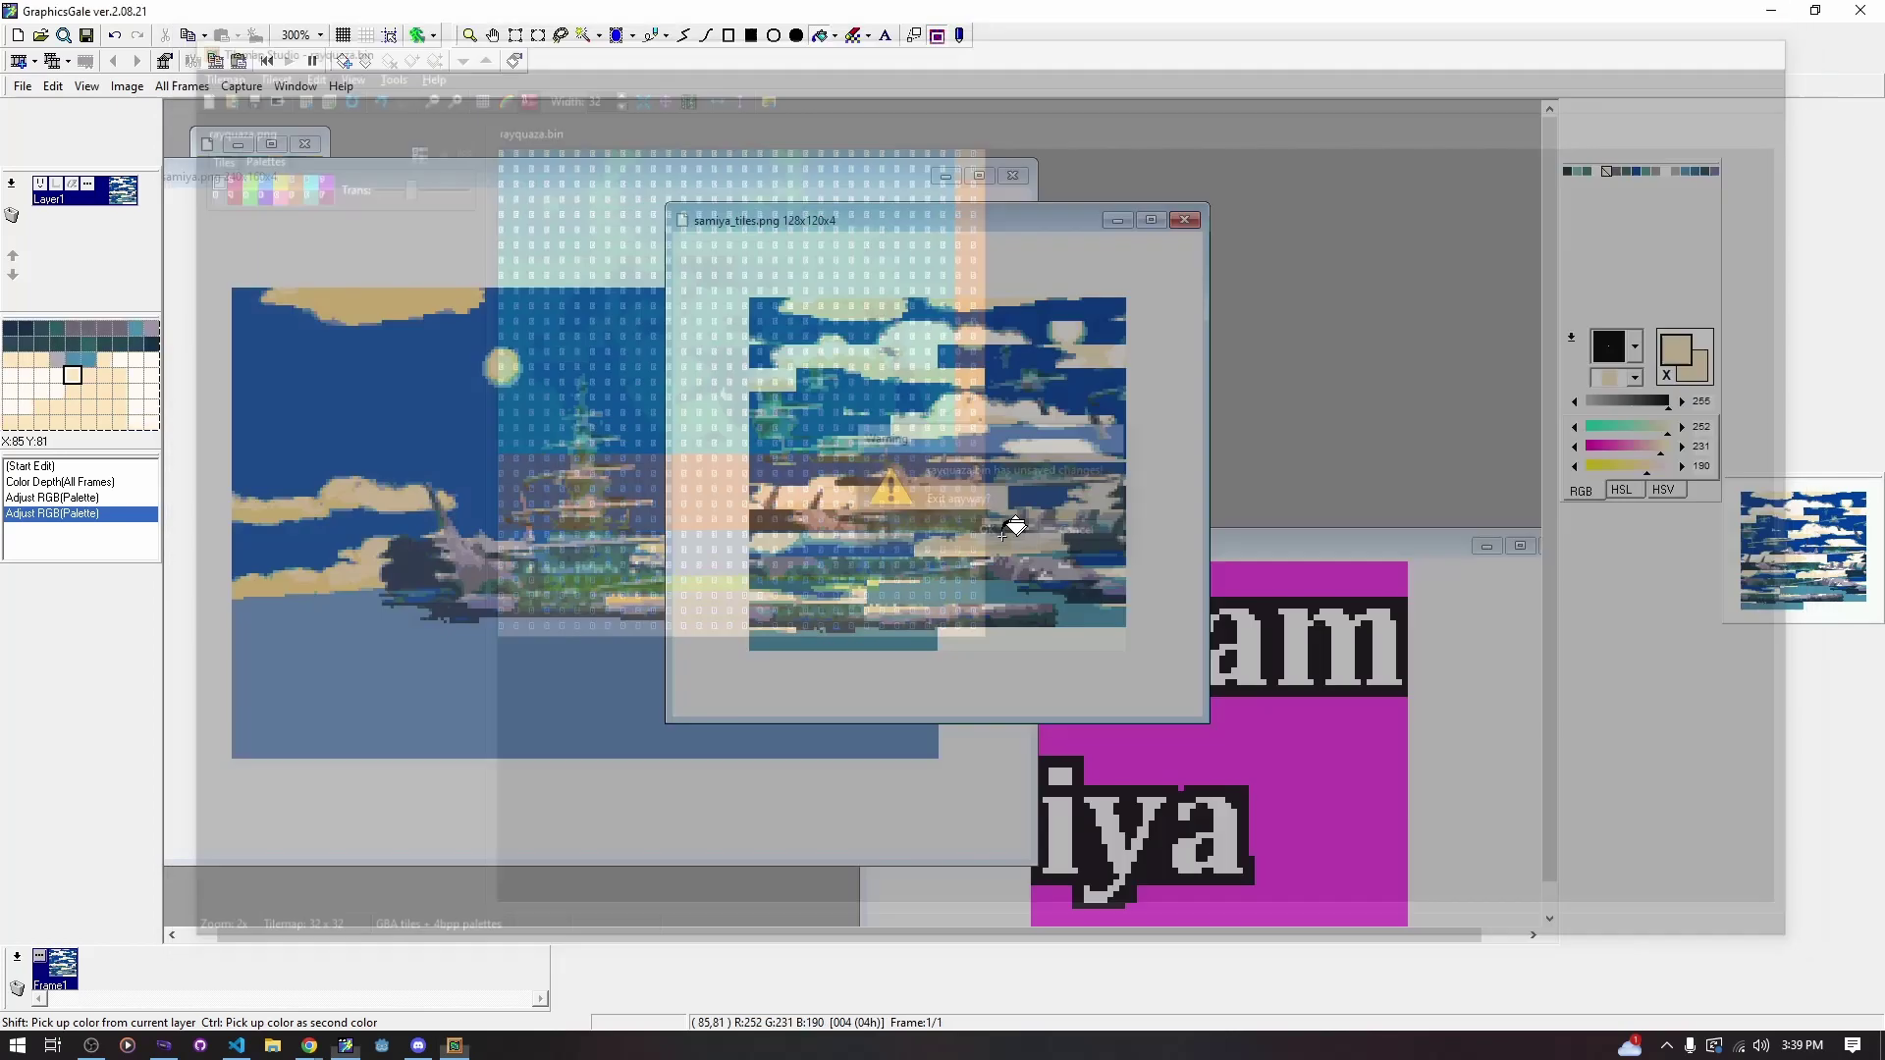